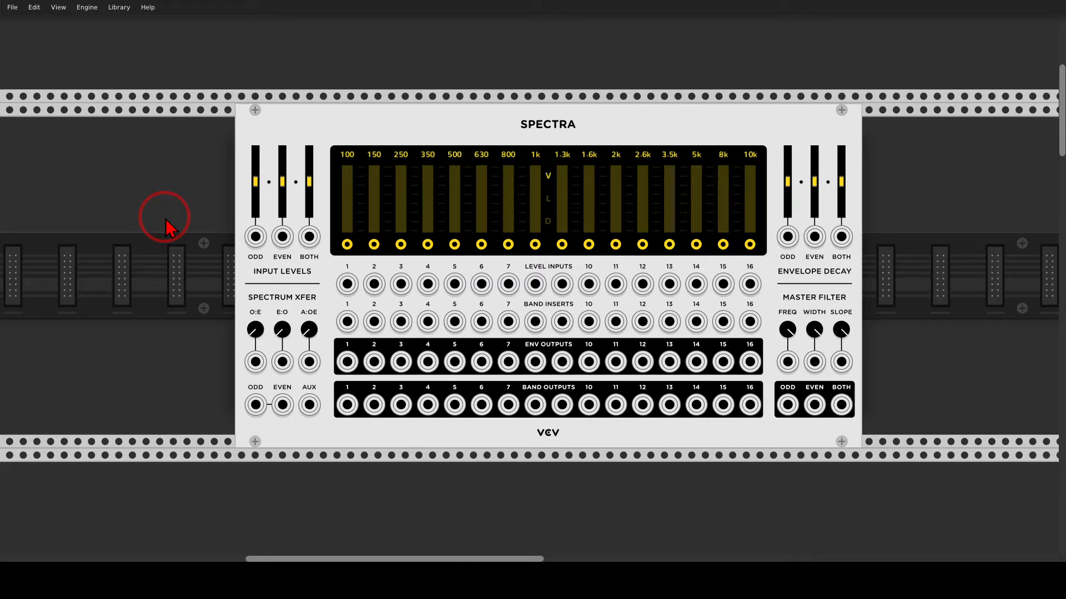
Step: Look over the empty Spectra module, the Bogaudio PEQ6 and PEQ14 equalizers, and the patched Spectra module
scroll(167, 221, "down", 15)
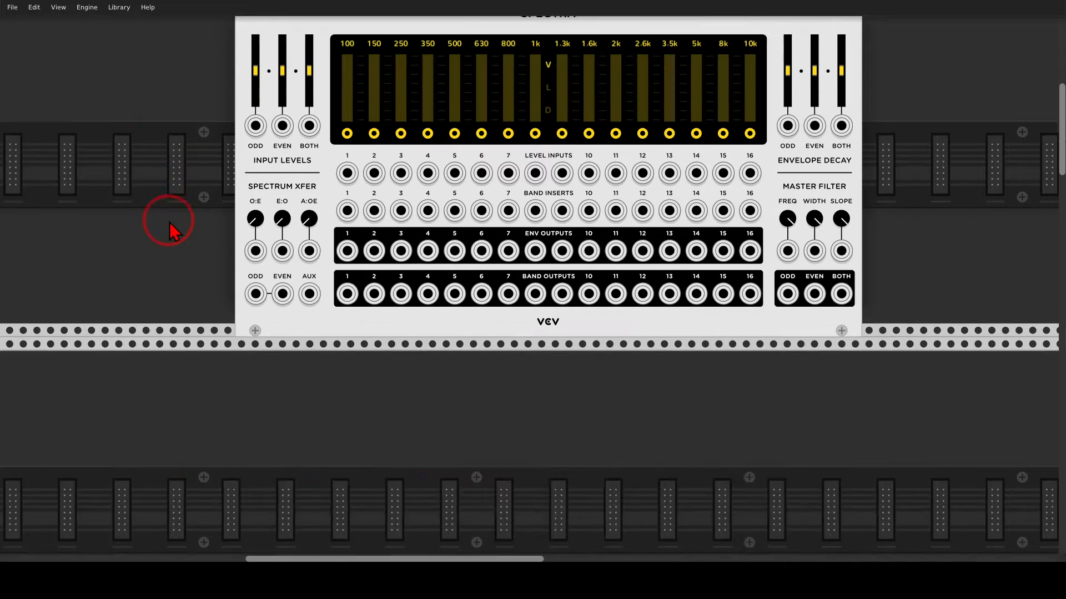
scroll(188, 227, "down", 5)
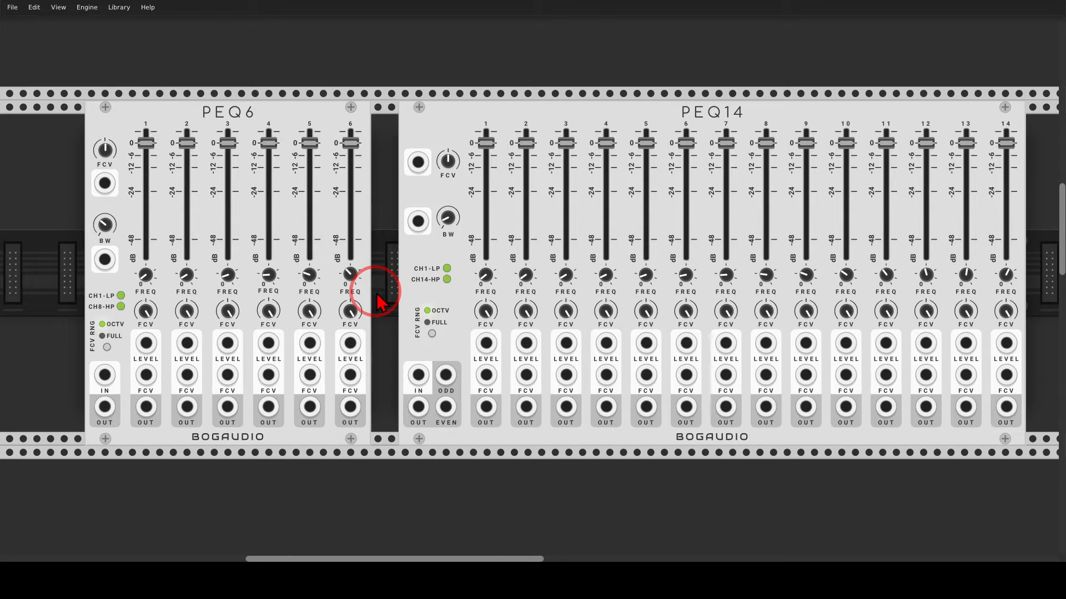
scroll(376, 302, "down", 15)
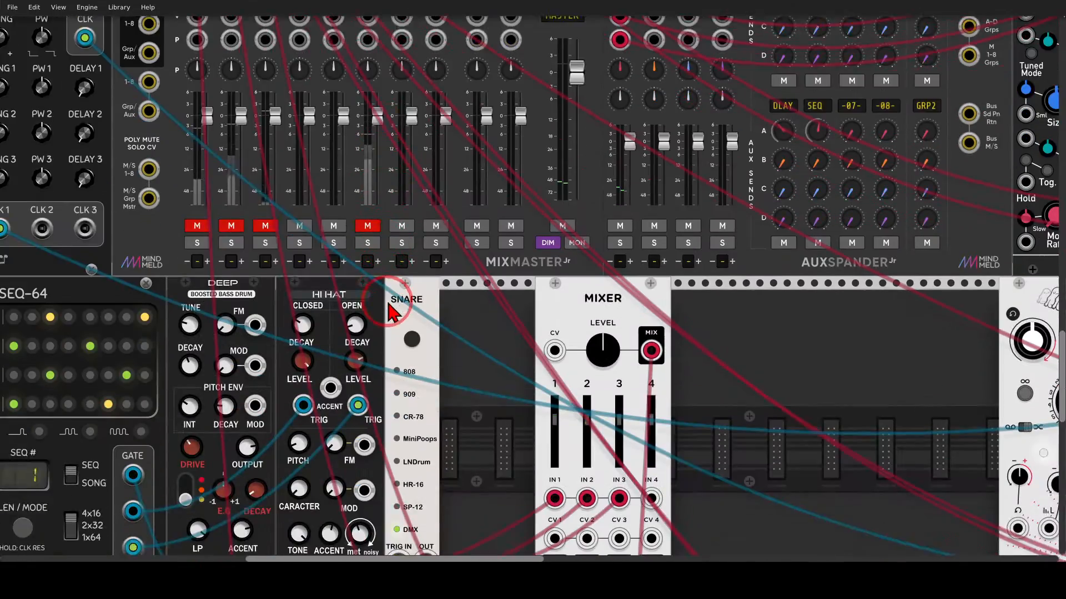
scroll(388, 303, "down", 10)
scroll(483, 444, "right", 6)
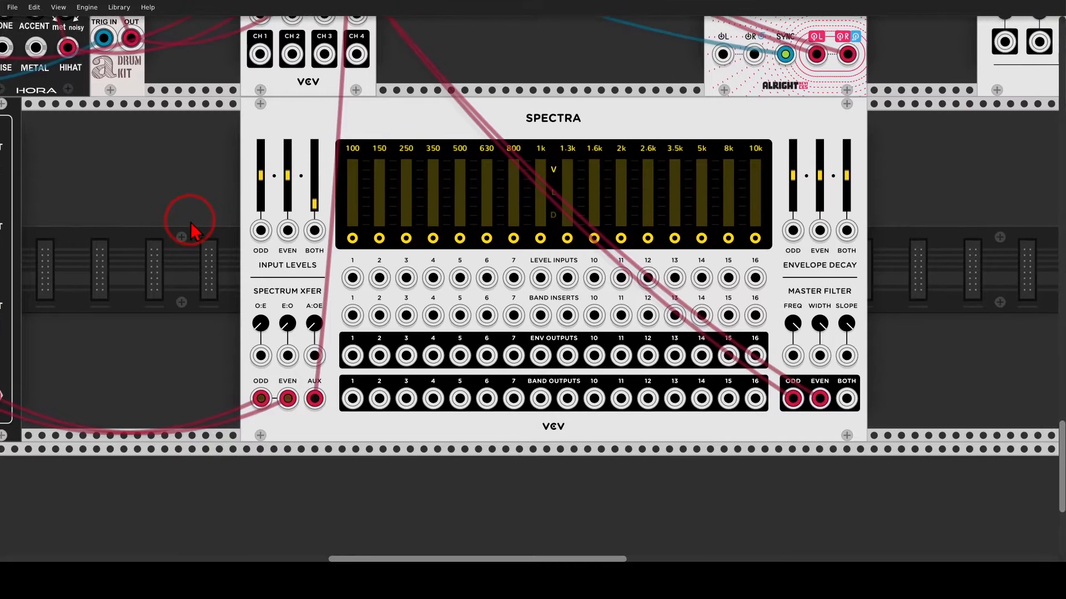
left_click_drag(191, 223, 185, 234)
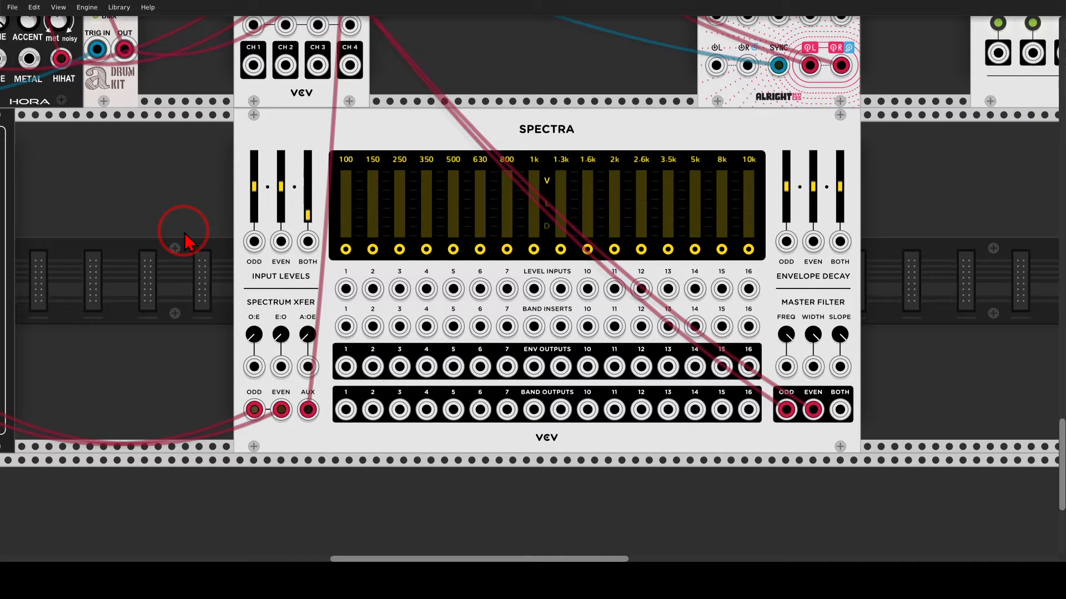
Step: Unmute the first three MixMaster channels carrying the drum sounds
left_click_drag(140, 161, 824, 520)
scroll(245, 294, "up", 5)
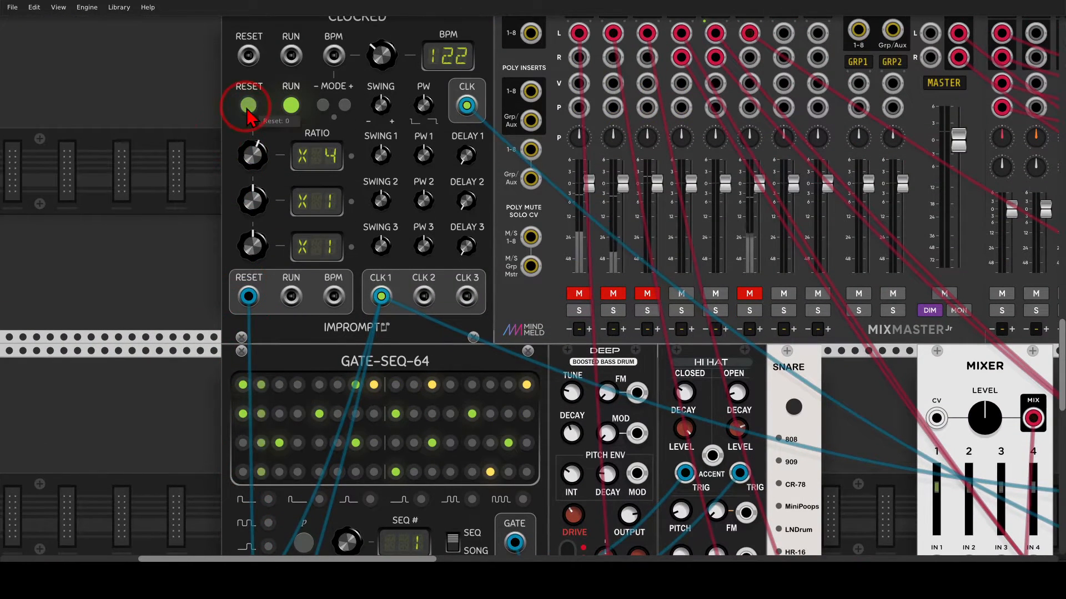
scroll(185, 178, "down", 3)
scroll(184, 178, "down", 1)
left_click(579, 155)
left_click(613, 155)
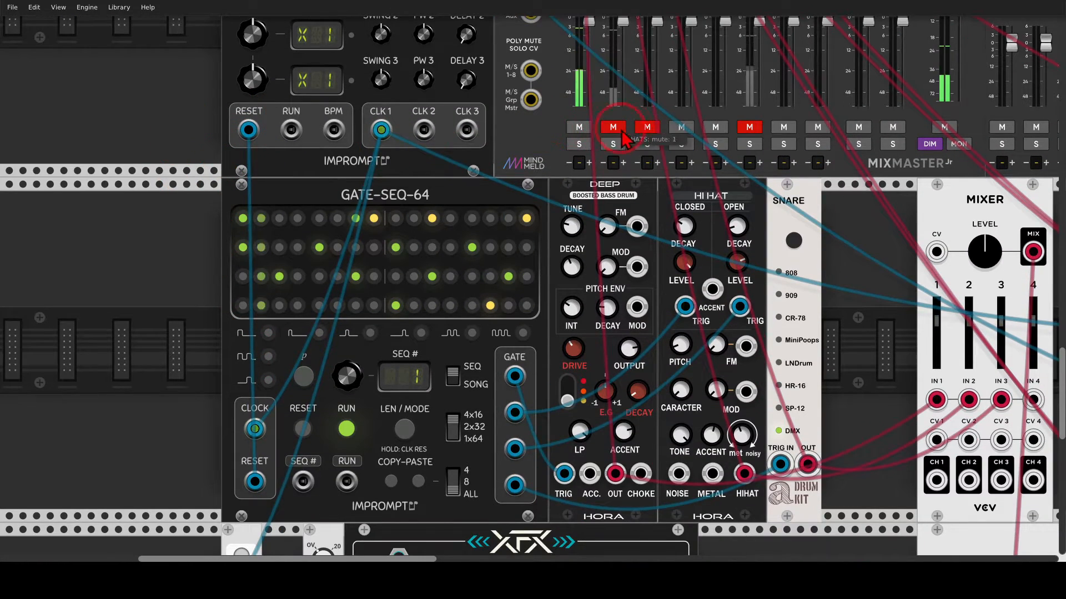
left_click(647, 127)
Step: Examine how GATE-SEQ-64 drives the Deep bass drum, Hi Hat and Snare modules
scroll(389, 167, "down", 2)
scroll(360, 149, "right", 2)
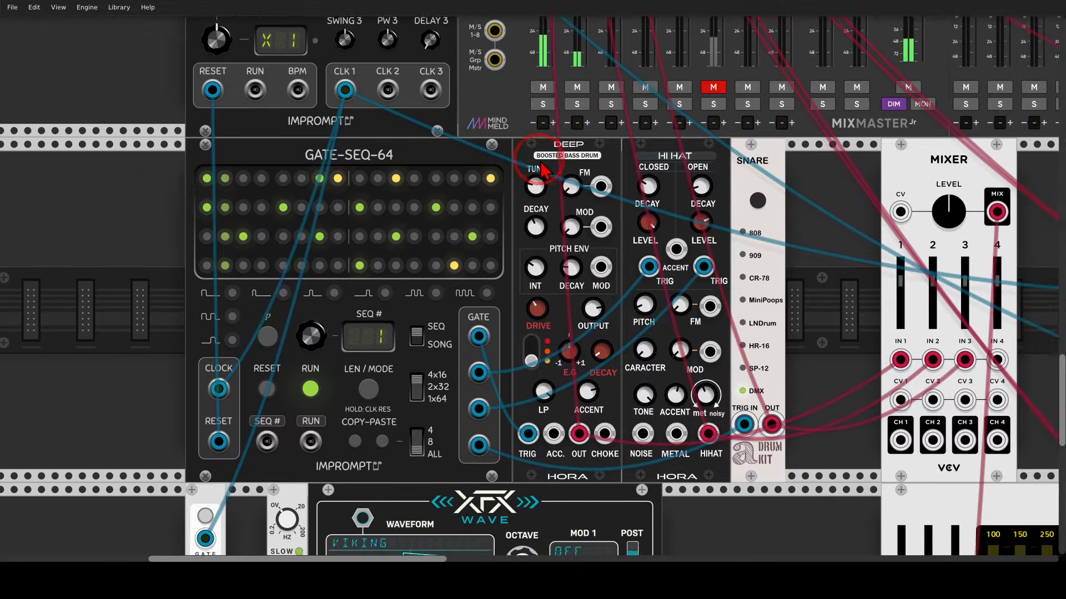
mouse_move(349, 133)
left_mouse_down()
mouse_move(238, 142)
mouse_move(353, 125)
left_mouse_up()
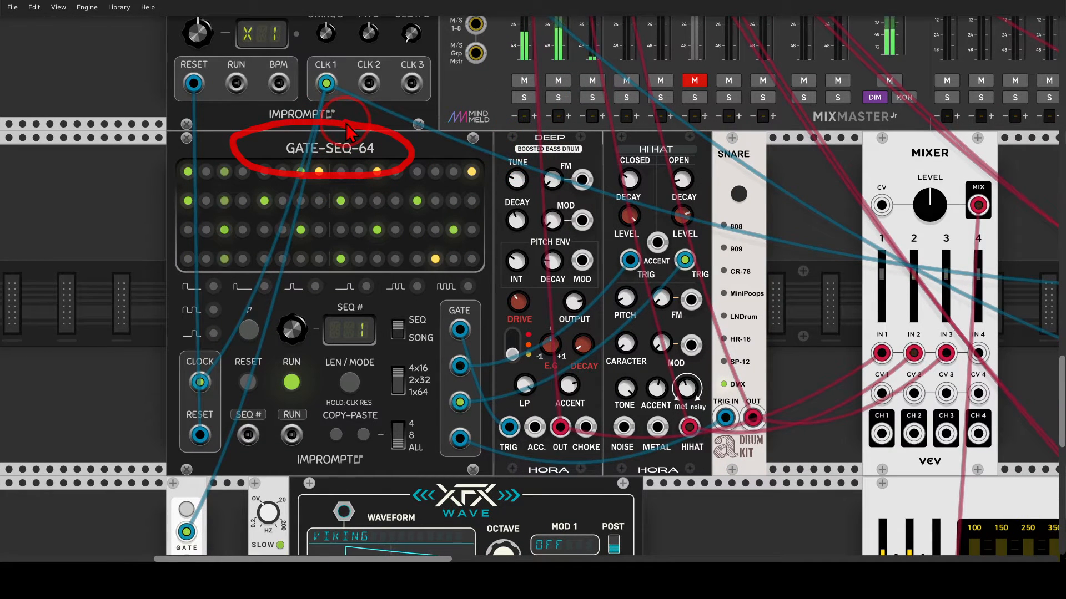
mouse_move(574, 130)
left_mouse_down()
mouse_move(502, 153)
mouse_move(591, 153)
mouse_move(569, 133)
left_mouse_up()
mouse_move(661, 133)
left_mouse_down()
mouse_move(621, 147)
mouse_move(661, 183)
mouse_move(660, 133)
left_mouse_up()
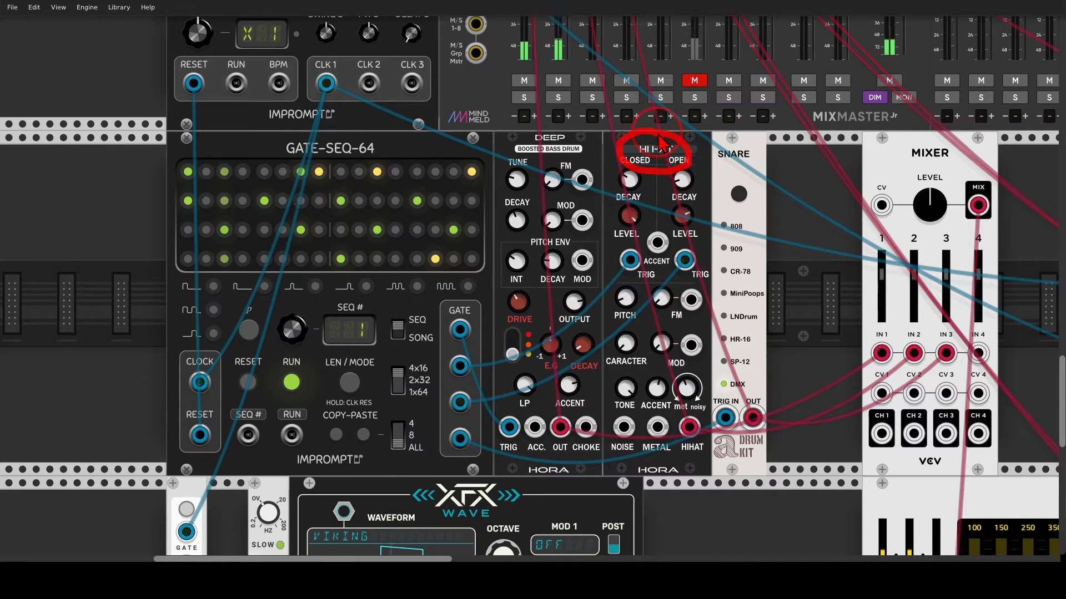
mouse_move(747, 148)
left_mouse_down()
mouse_move(755, 178)
mouse_move(691, 153)
mouse_move(723, 166)
left_mouse_up()
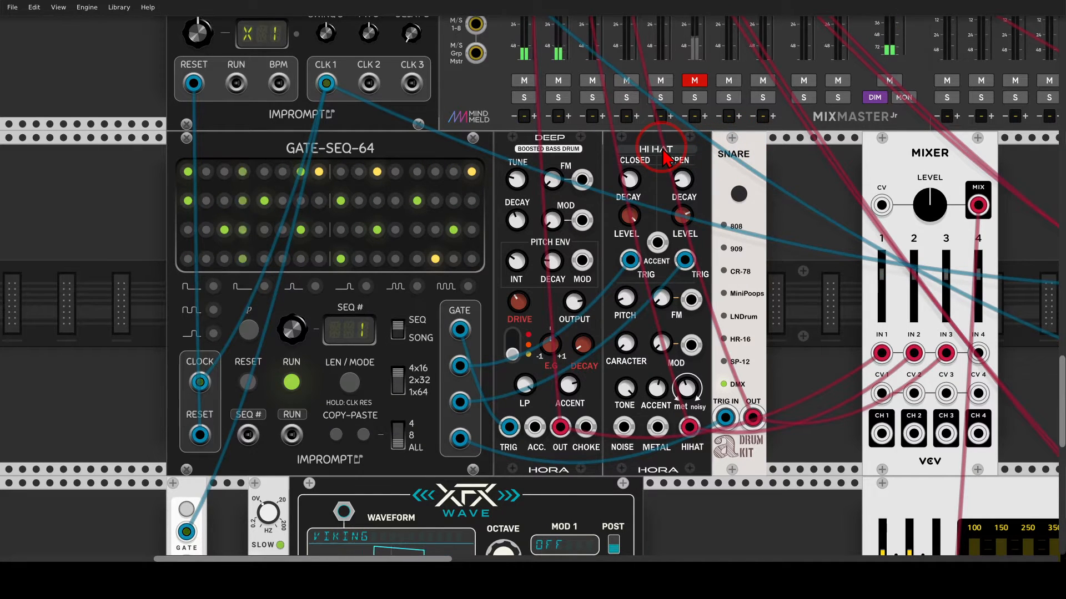
Step: Trace the drum signals through the Mixer's first three inputs and its mix output into Spectra's AUX input
left_click_drag(784, 295, 439, 207)
mouse_move(592, 248)
left_mouse_down()
mouse_move(489, 279)
mouse_move(602, 254)
left_mouse_up()
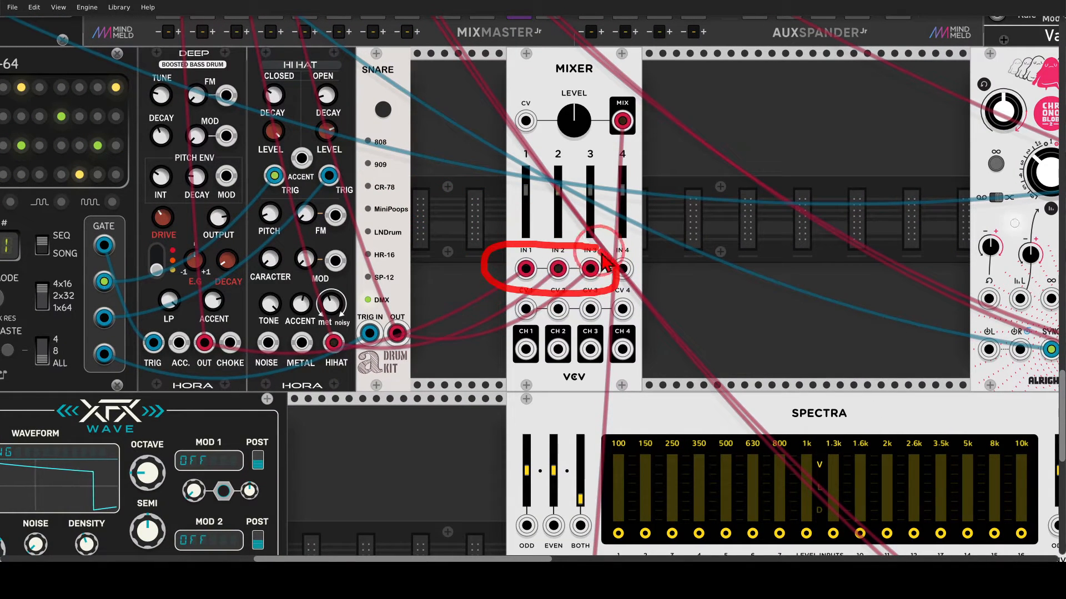
mouse_move(621, 132)
left_mouse_down()
mouse_move(550, 397)
mouse_move(581, 411)
mouse_move(601, 390)
left_mouse_up()
key("shift+super+F11")
scroll(645, 361, "down", 9)
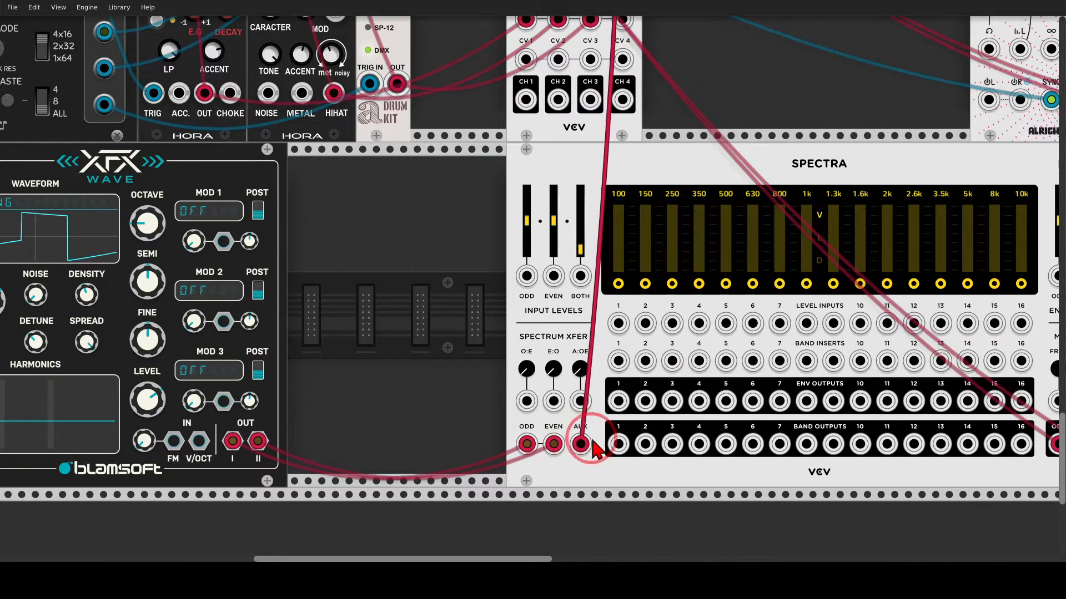
mouse_move(596, 427)
left_mouse_down()
mouse_move(563, 440)
mouse_move(597, 436)
left_mouse_up()
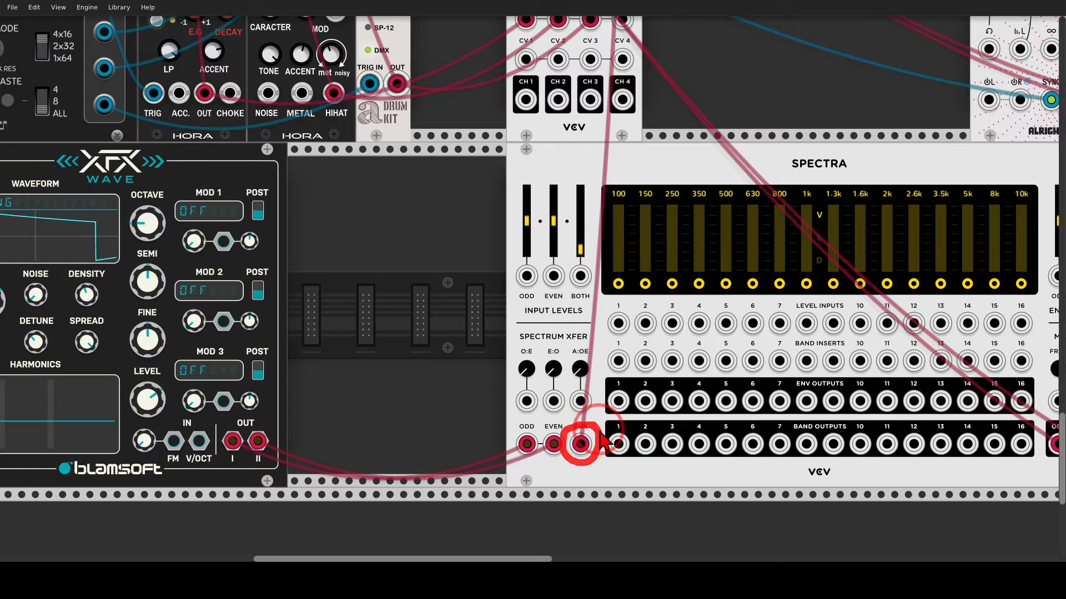
key("shift+super+F11")
Step: Trace the XFX Wave oscillator's outputs I and II into Spectra's ODD and EVEN inputs
scroll(387, 340, "left", 6)
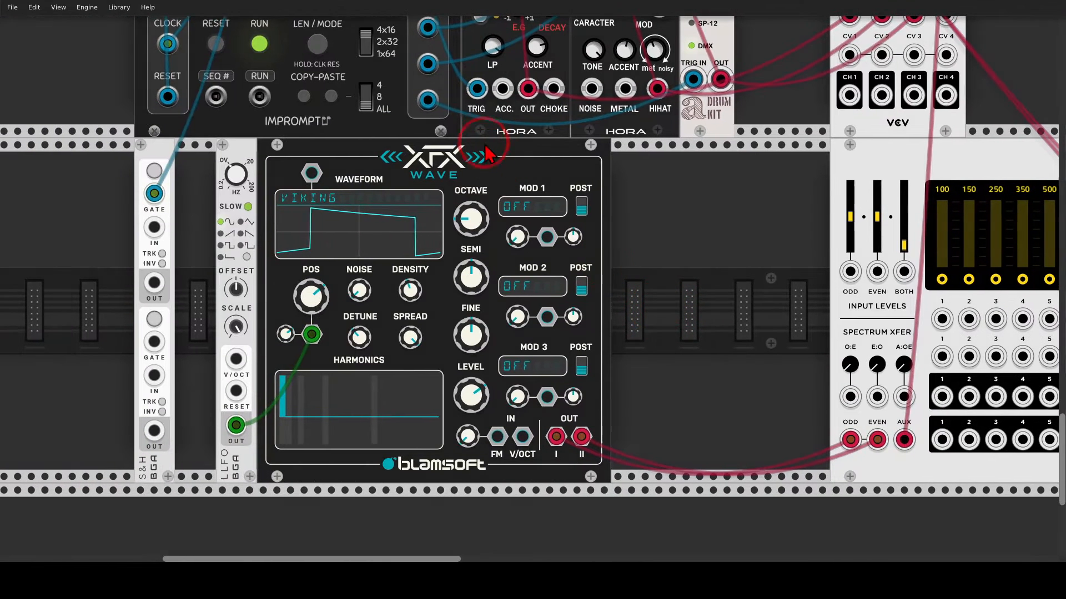
mouse_move(484, 134)
left_mouse_down()
mouse_move(396, 197)
mouse_move(491, 143)
left_mouse_up()
mouse_move(554, 418)
left_mouse_down()
mouse_move(650, 383)
mouse_move(827, 427)
left_mouse_up()
mouse_move(807, 391)
left_mouse_down()
mouse_move(832, 425)
mouse_move(814, 436)
left_mouse_up()
mouse_move(585, 417)
left_mouse_down()
mouse_move(603, 408)
mouse_move(877, 417)
left_mouse_up()
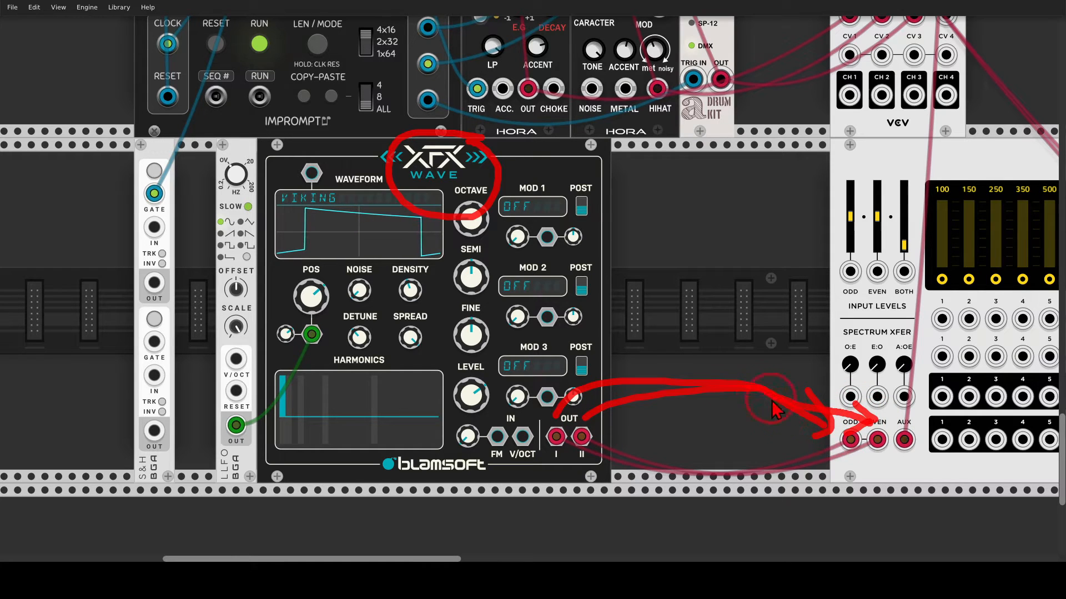
key("Escape")
Step: Raise Spectra's combined odd and even input level to 0 dB
left_click_drag(776, 318, 738, 315)
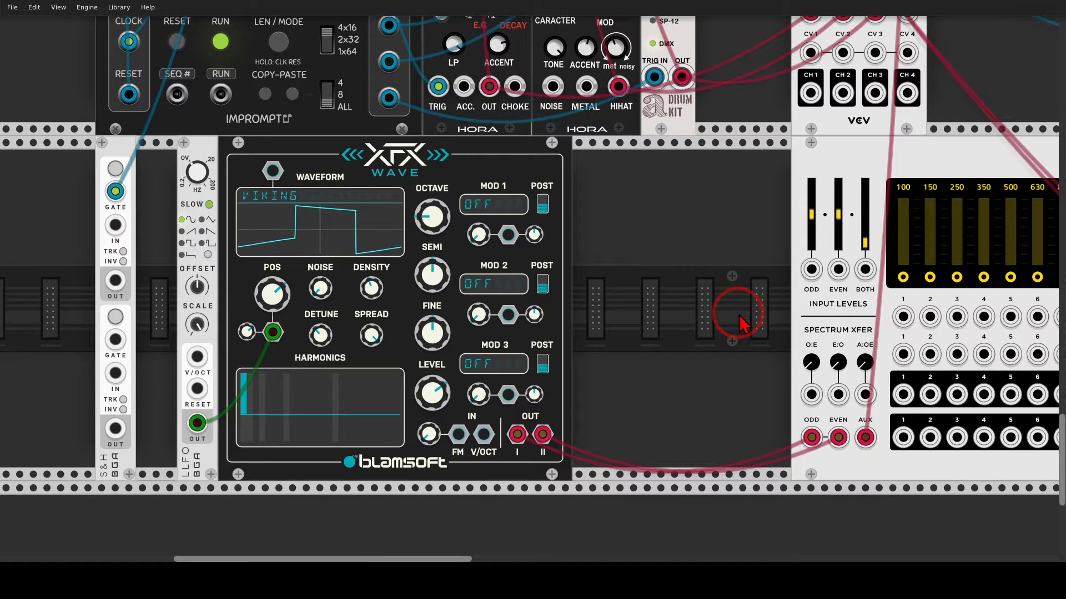
left_click_drag(761, 295, 318, 274)
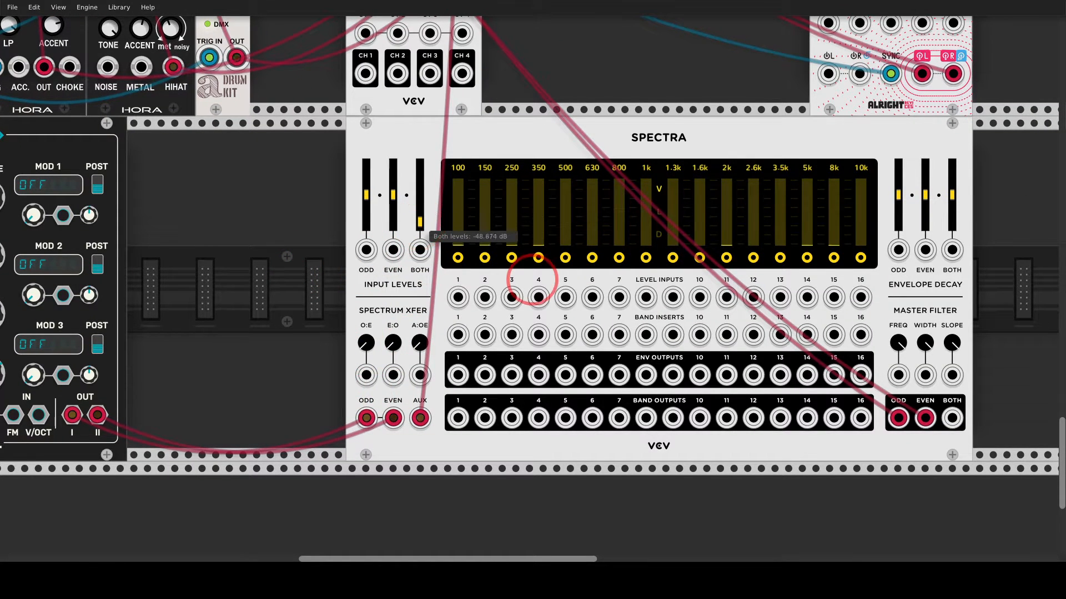
mouse_move(420, 218)
left_mouse_down()
mouse_move(420, 197)
mouse_move(422, 230)
left_mouse_up()
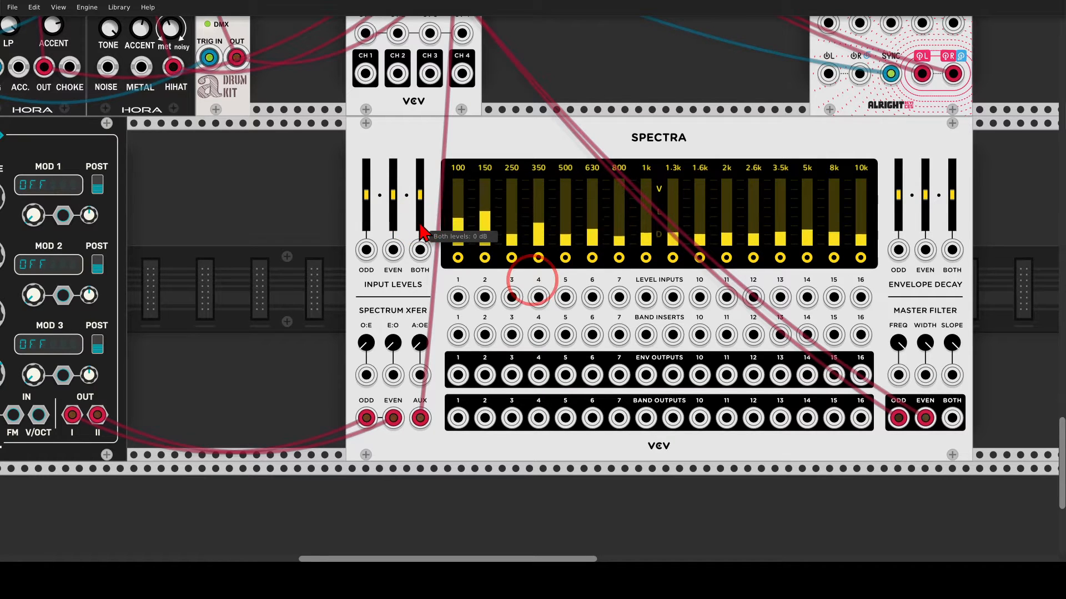
left_click(297, 248)
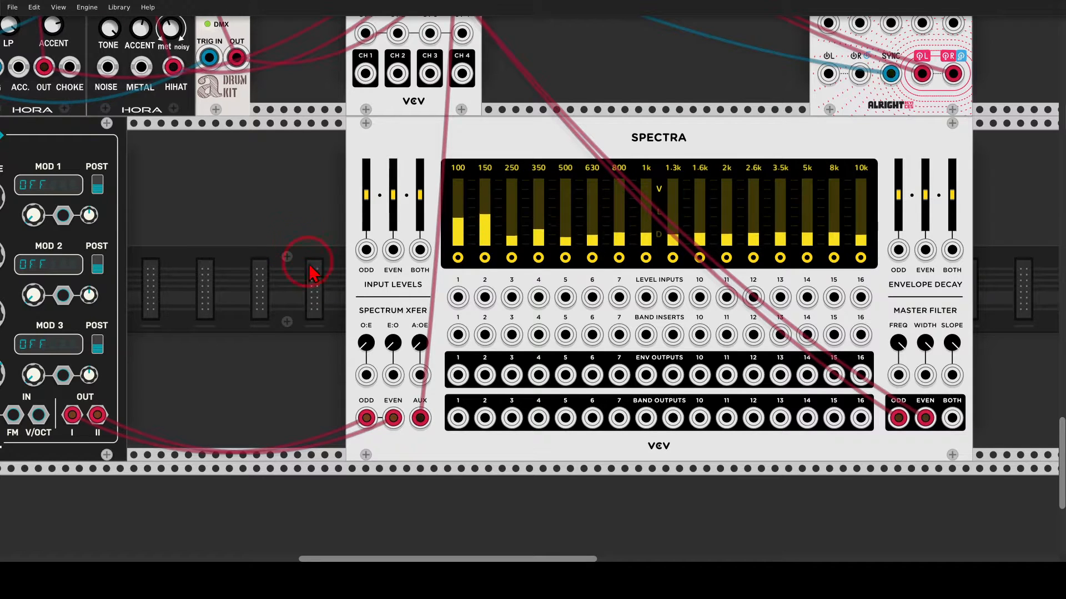
Step: Turn up Spectra's spectrum transfer from the auxiliary input to the odd and even bands
mouse_move(433, 327)
left_mouse_down()
mouse_move(408, 325)
mouse_move(414, 358)
mouse_move(439, 349)
mouse_move(438, 335)
mouse_move(410, 350)
mouse_move(436, 316)
mouse_move(422, 335)
left_mouse_up()
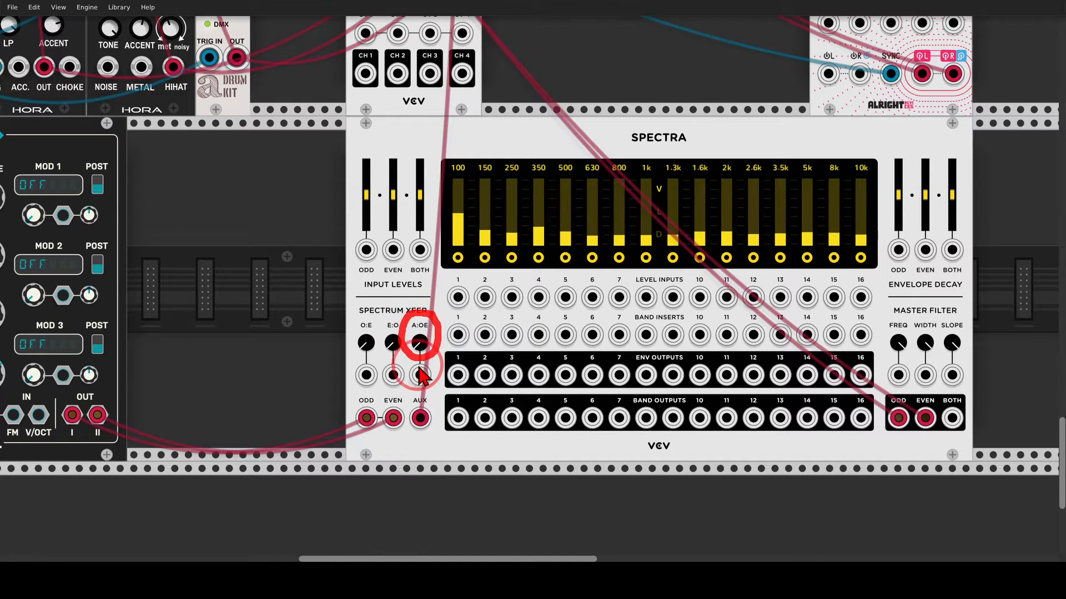
mouse_move(420, 395)
left_mouse_down()
mouse_move(374, 357)
mouse_move(373, 395)
mouse_move(420, 395)
mouse_move(392, 384)
mouse_move(404, 382)
left_mouse_up()
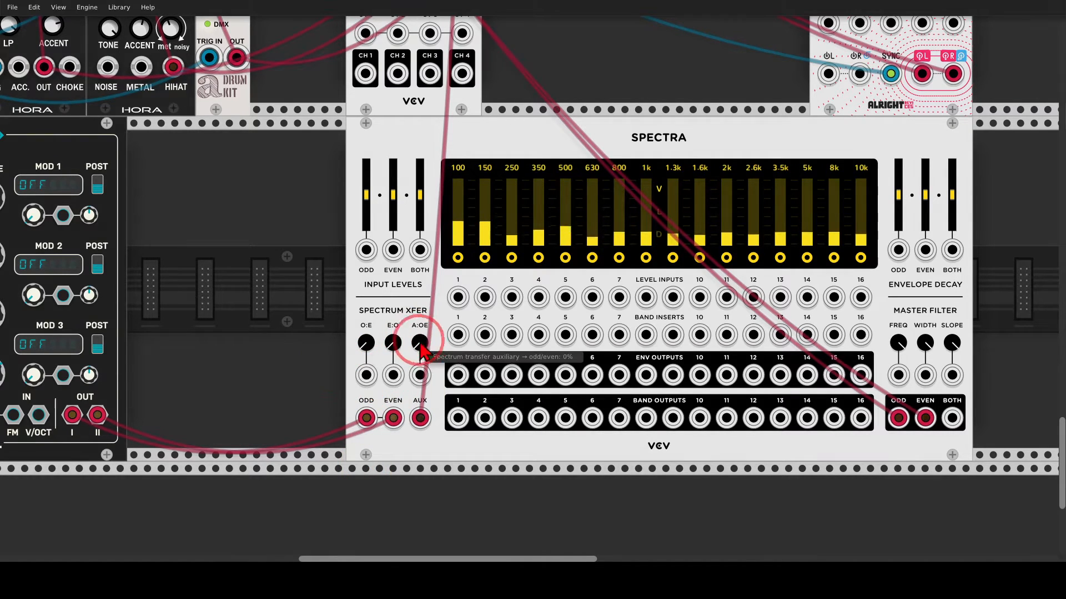
left_click_drag(420, 343, 532, 278)
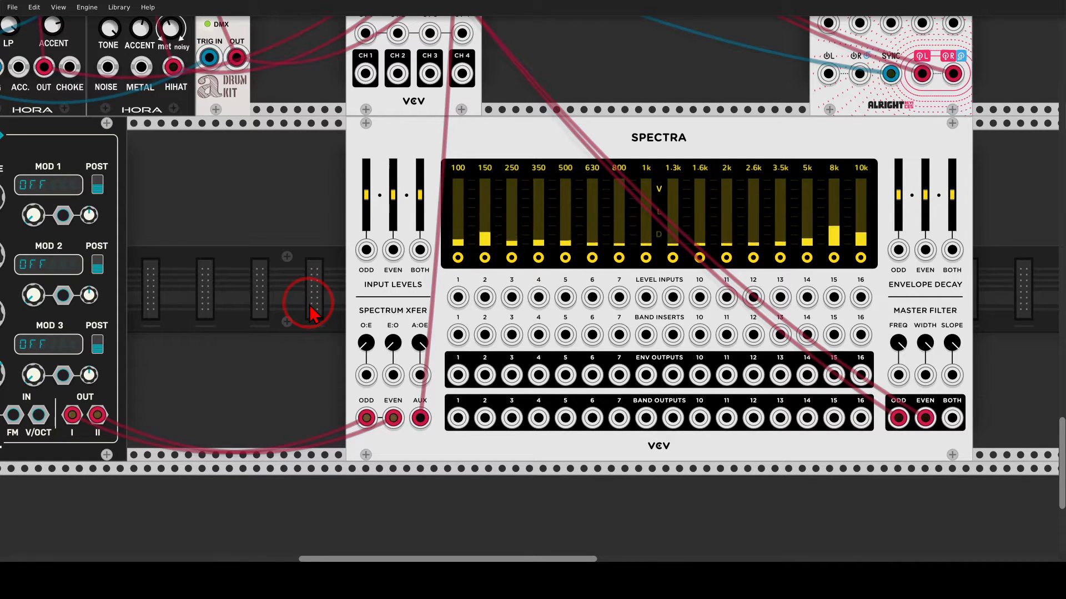
Step: Mute the first three MixMaster channels to silence the direct drum sounds
scroll(316, 333, "up", 3)
scroll(317, 333, "left", 3)
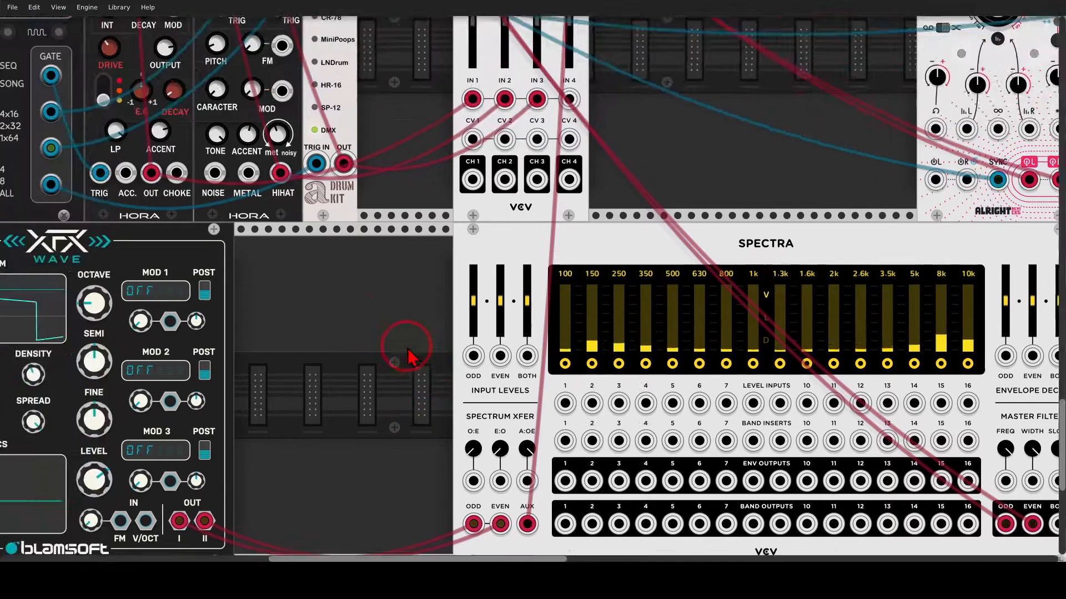
scroll(411, 357, "up", 12)
scroll(411, 356, "left", 5)
left_click(314, 254)
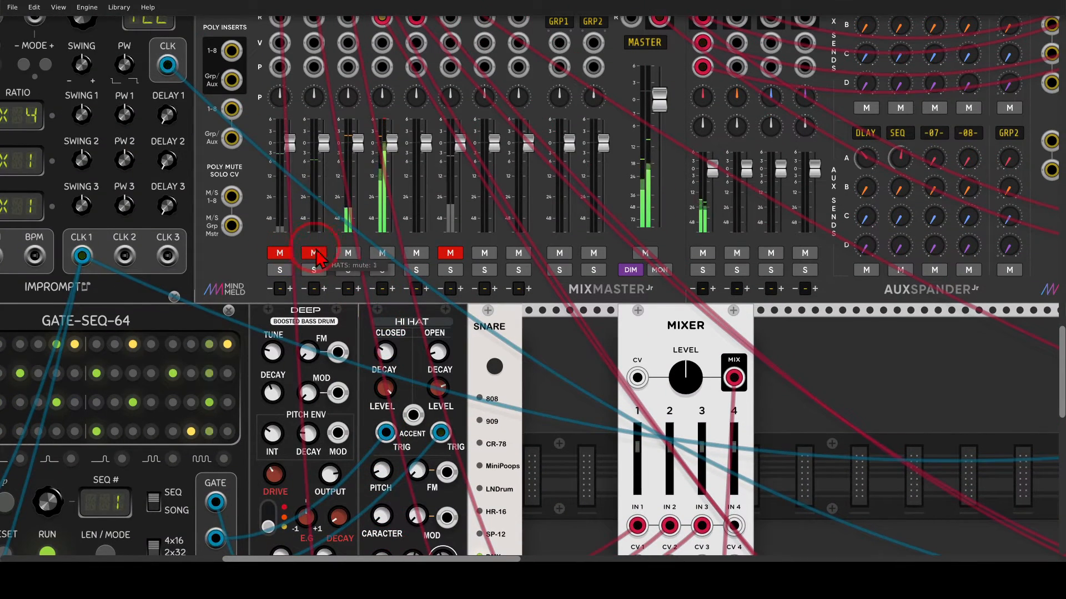
left_click(348, 254)
Step: Try an odd envelope decay of -1 on Spectra and reset it to 0
scroll(555, 416, "down", 10)
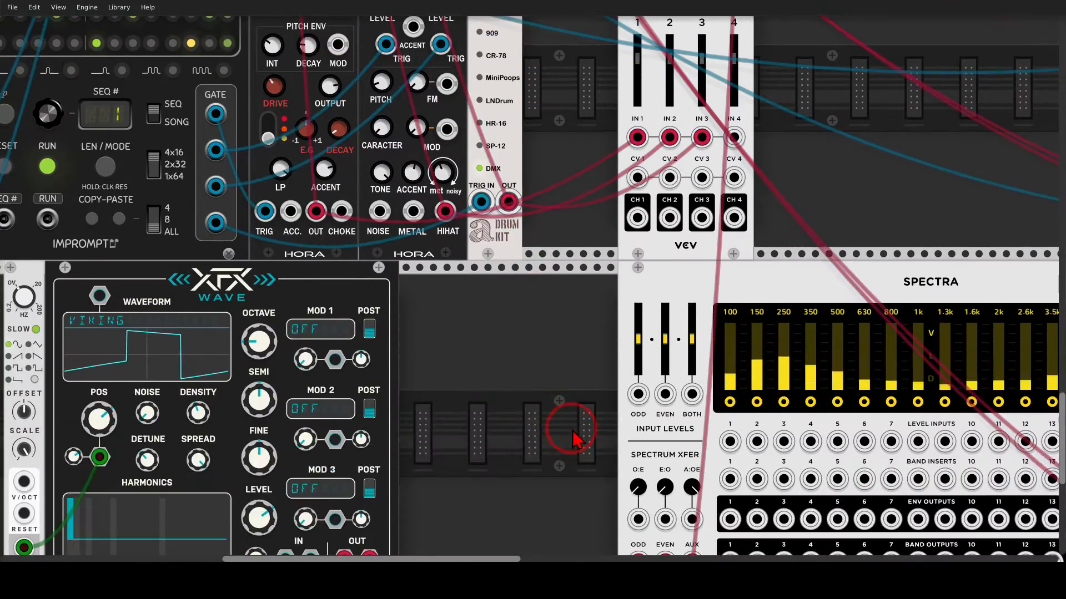
left_click_drag(574, 438, 253, 308)
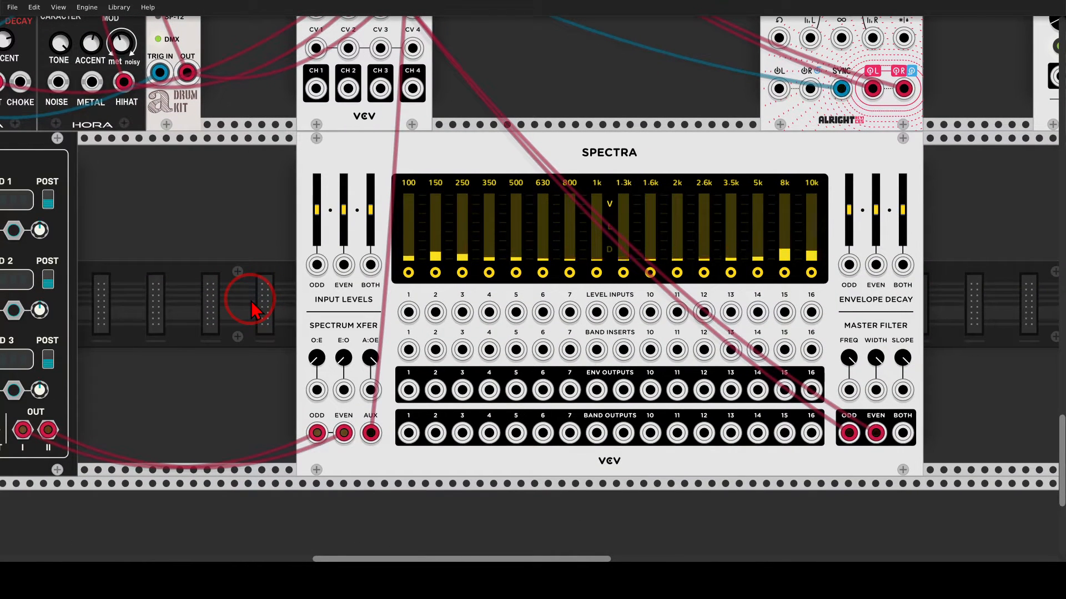
left_click_drag(252, 308, 197, 307)
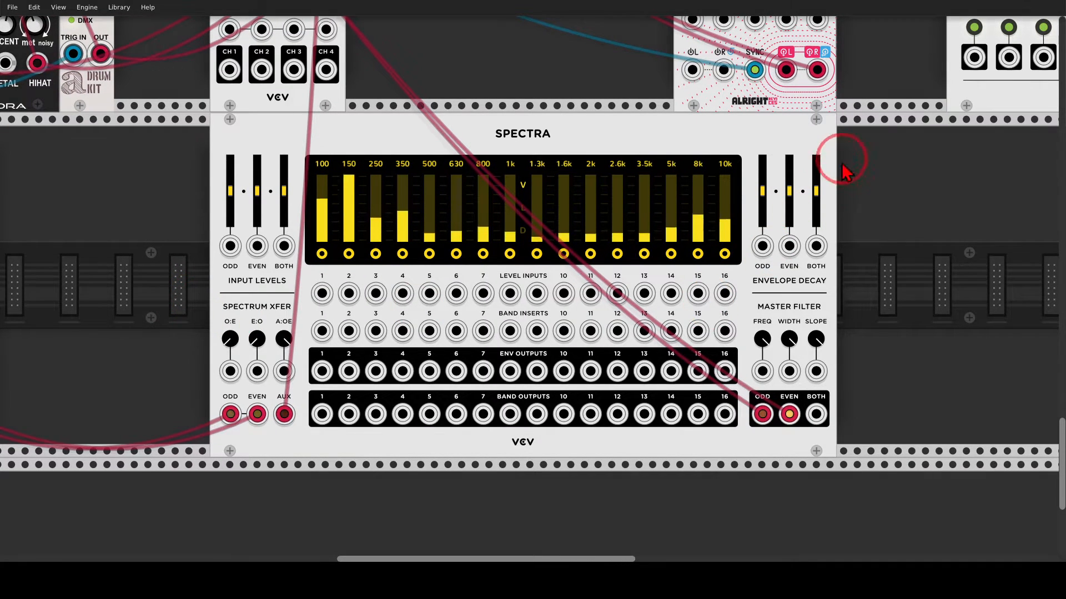
mouse_move(843, 151)
left_mouse_down()
mouse_move(746, 178)
mouse_move(835, 269)
mouse_move(843, 153)
left_mouse_up()
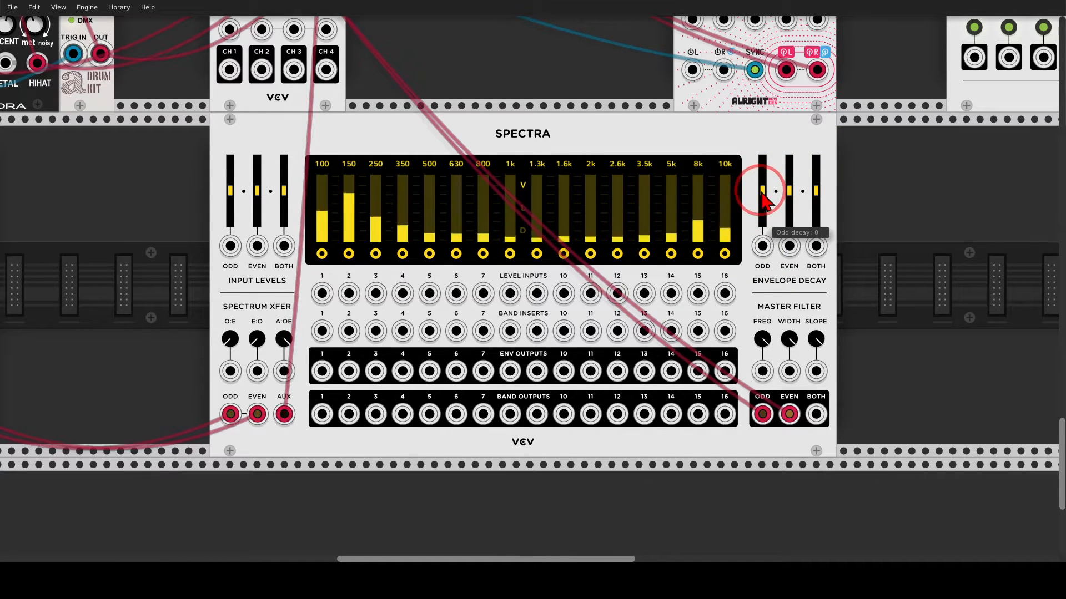
left_click_drag(764, 200, 530, 286)
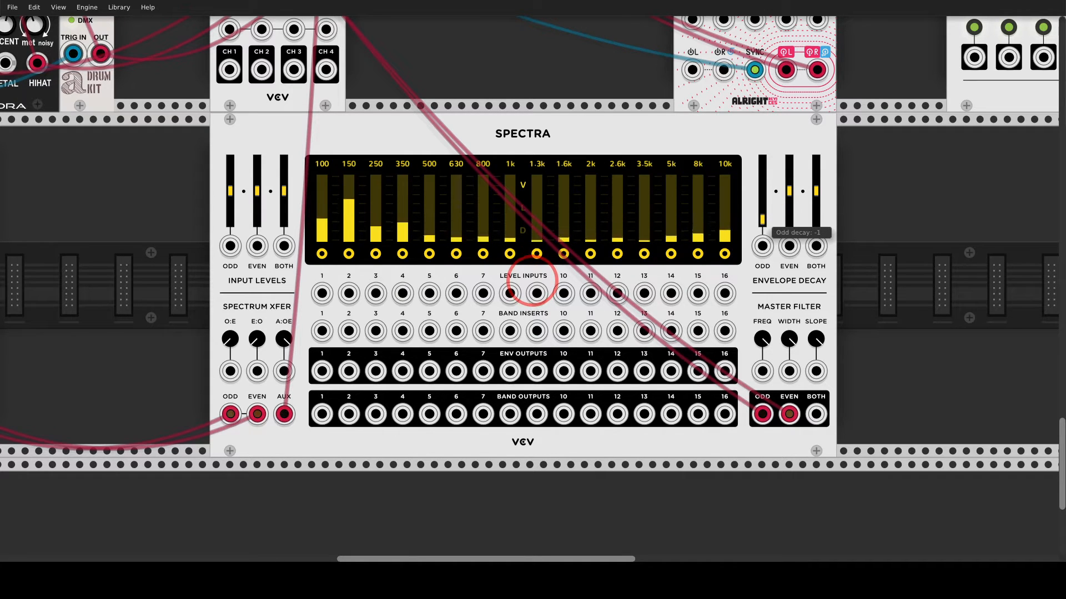
double_click(762, 195)
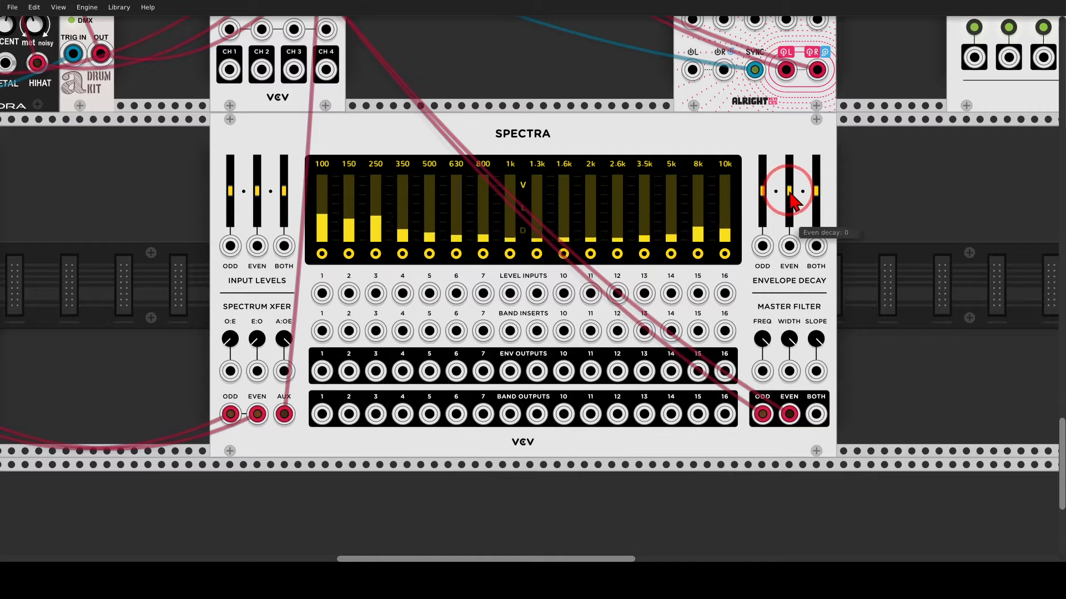
Step: Try an even envelope decay of -1 on Spectra and reset it to 0
left_click_drag(789, 196, 789, 222)
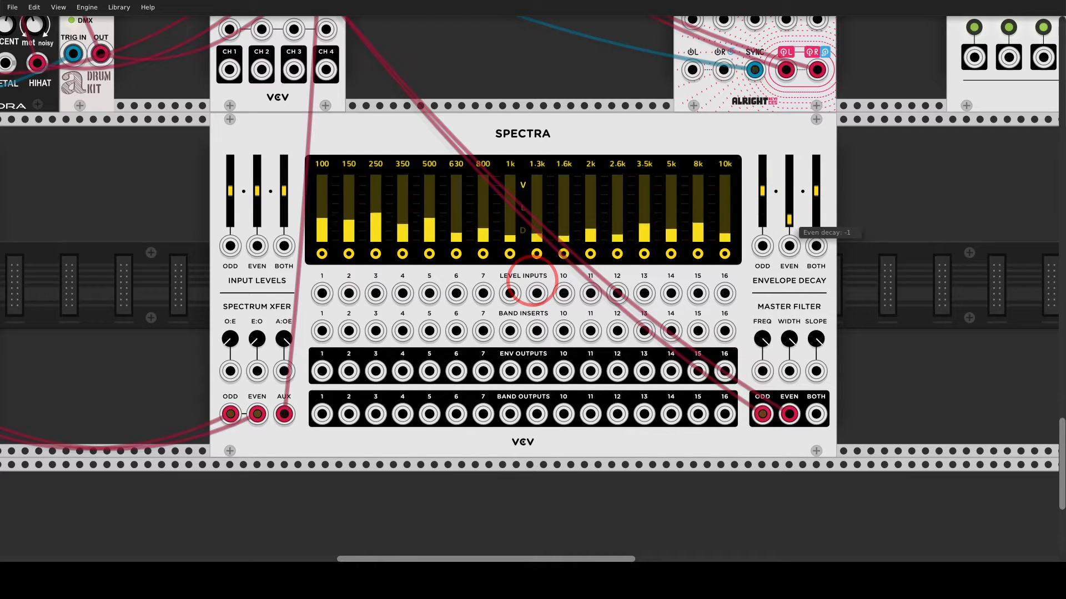
left_click(790, 197)
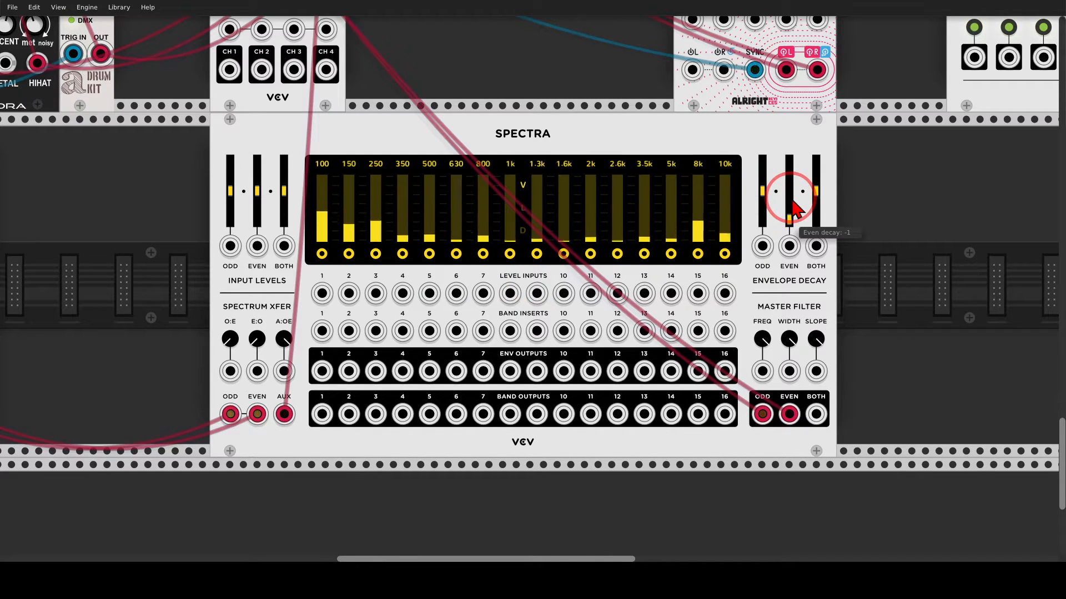
double_click(789, 217)
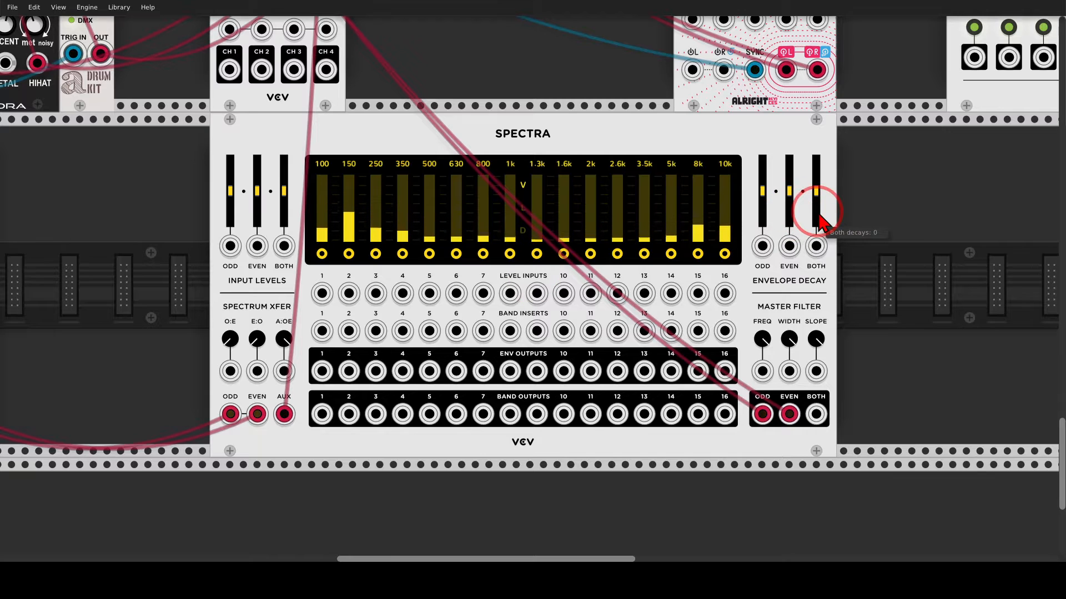
Step: Set Spectra's combined envelope decay to -1 and modulate it with the output of the S&H module moved beside it
left_click_drag(819, 215, 820, 217)
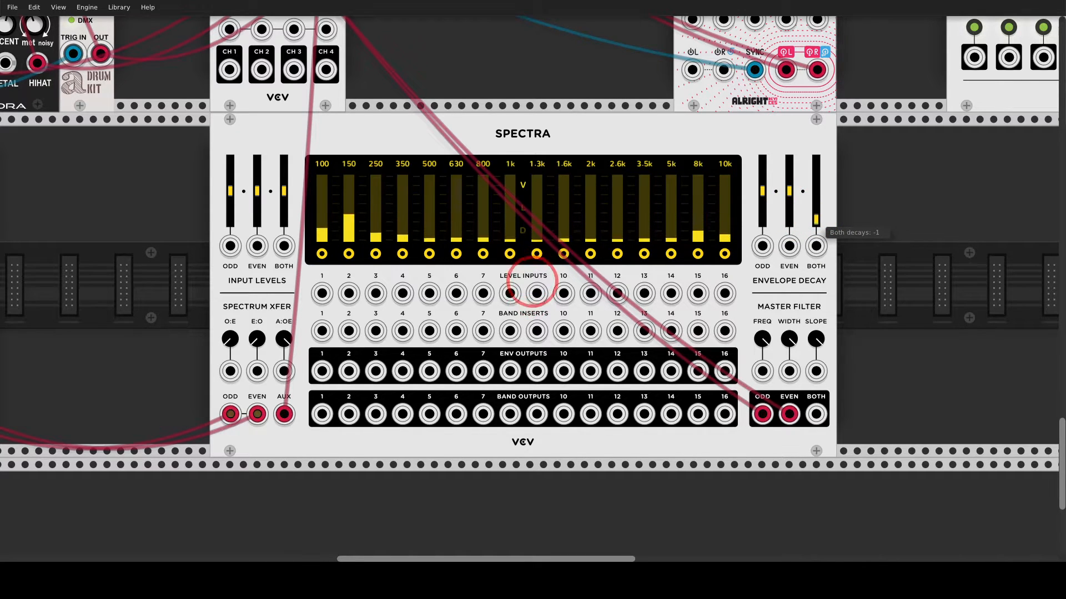
mouse_move(816, 219)
left_mouse_down()
mouse_move(816, 194)
mouse_move(816, 219)
left_mouse_up()
left_click_drag(100, 231, 755, 200)
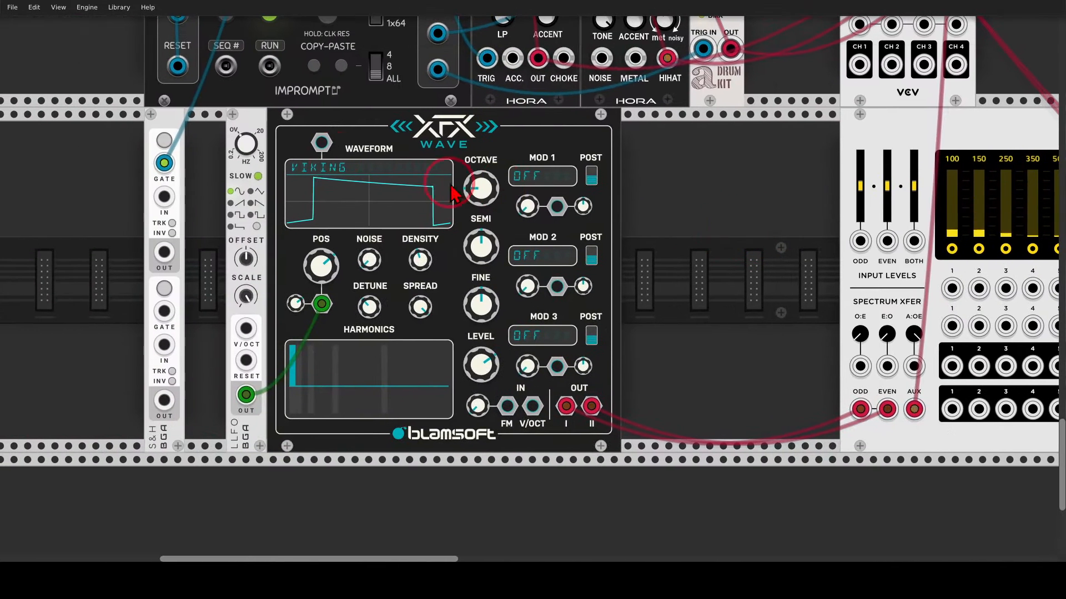
left_click_drag(165, 119, 840, 163)
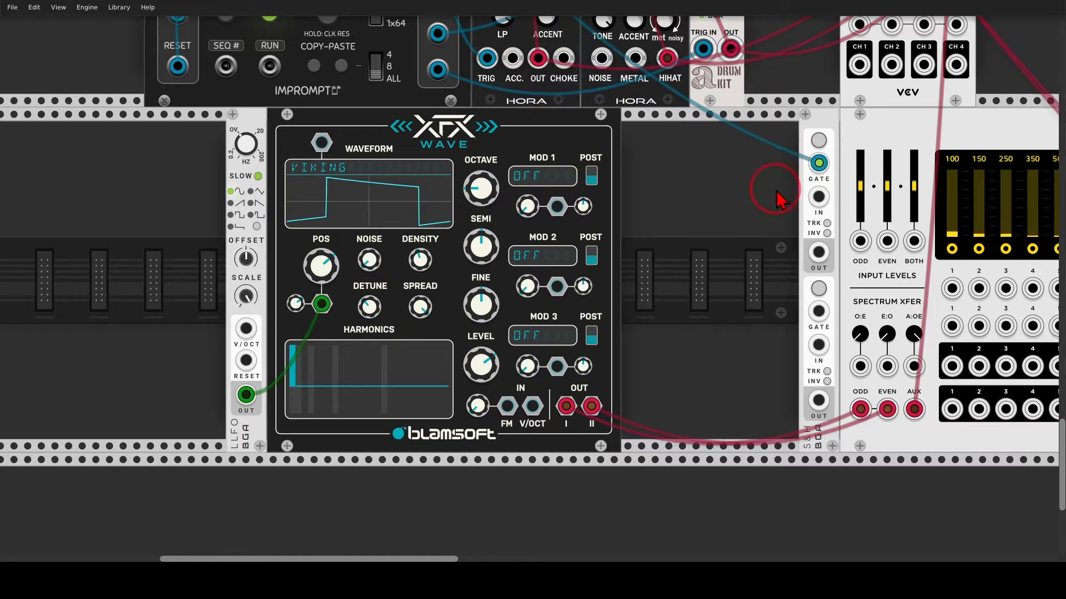
left_click_drag(693, 179, 118, 167)
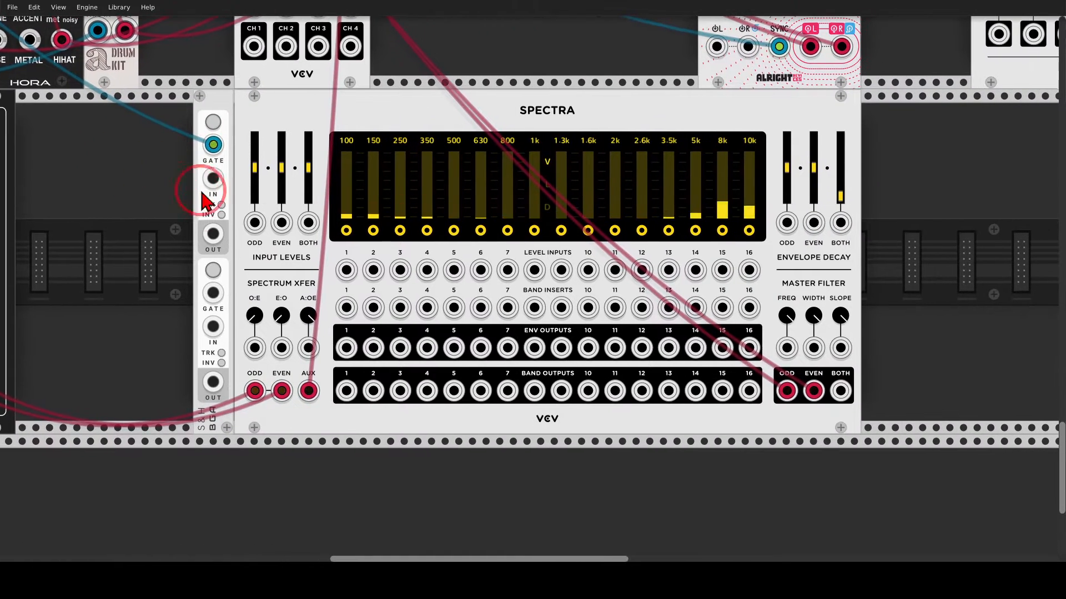
left_click_drag(213, 233, 840, 223)
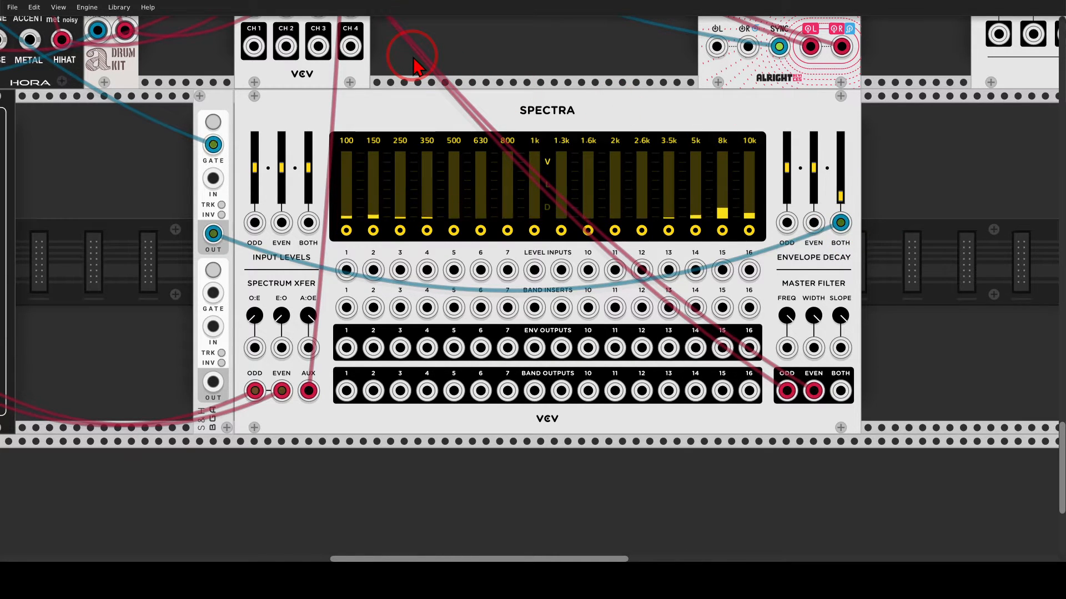
Step: Unmute the first three MixMaster channels to bring back the direct drum sounds
left_click_drag(416, 65, 787, 371)
scroll(787, 371, "up", 5)
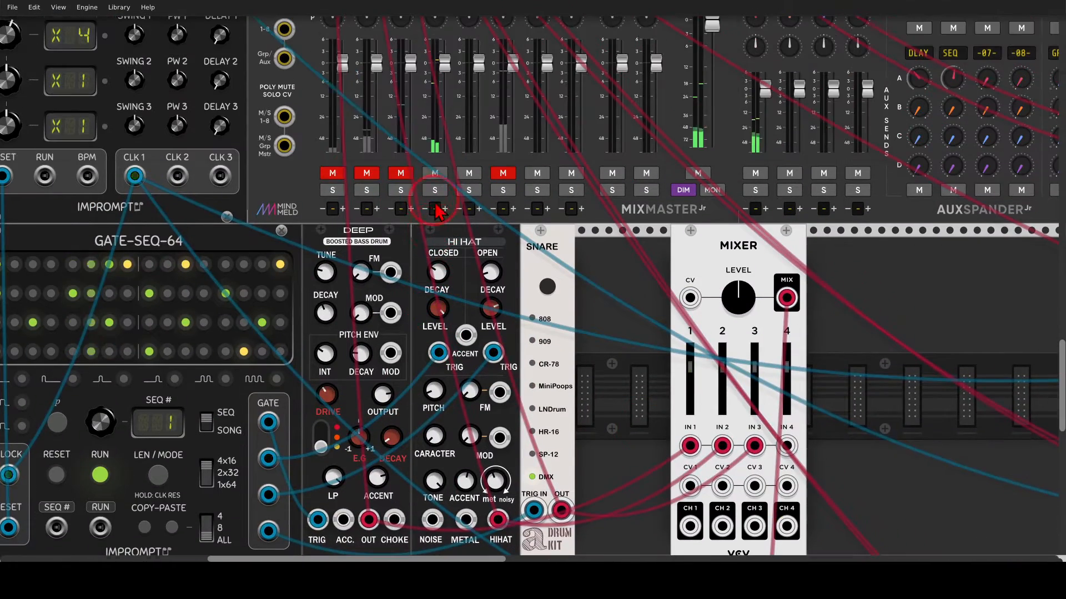
left_click(332, 173)
left_click(366, 173)
left_click(401, 173)
Step: Shape the individual band decays in Spectra's display, lowering the 100 to 250 bands and raising the 2k to 10k bands
scroll(755, 317, "down", 8)
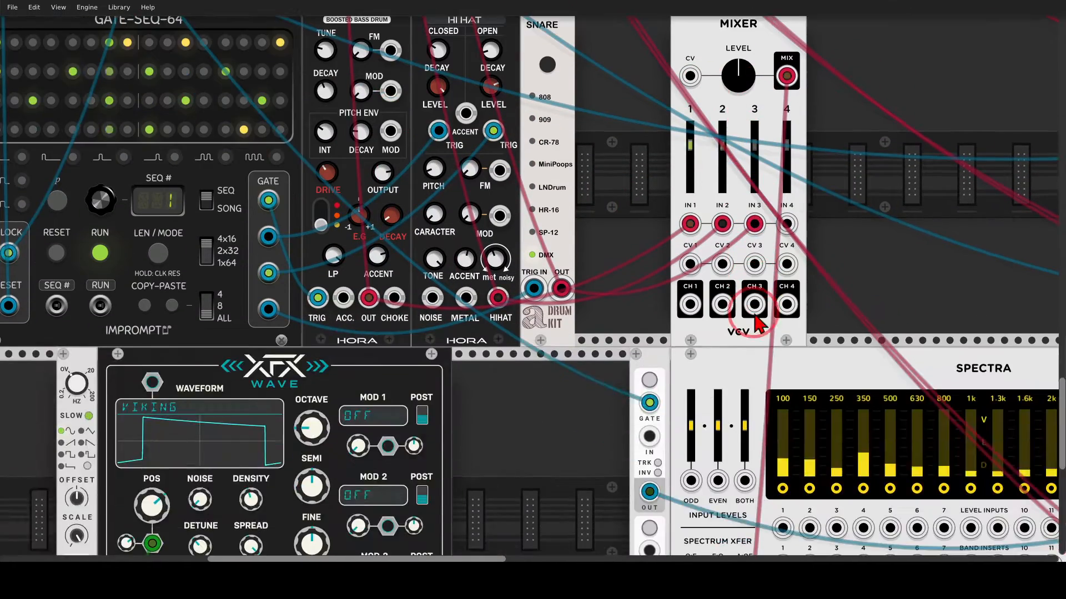
left_click_drag(881, 329, 505, 96)
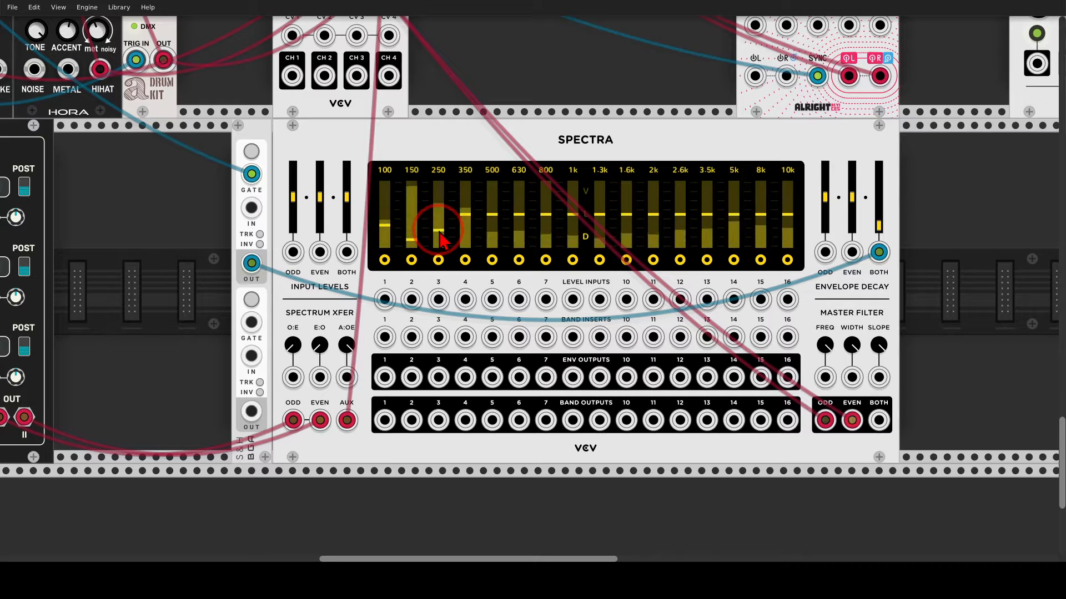
mouse_move(391, 153)
left_mouse_down()
mouse_move(381, 160)
mouse_move(571, 191)
mouse_move(811, 178)
mouse_move(391, 153)
left_mouse_up()
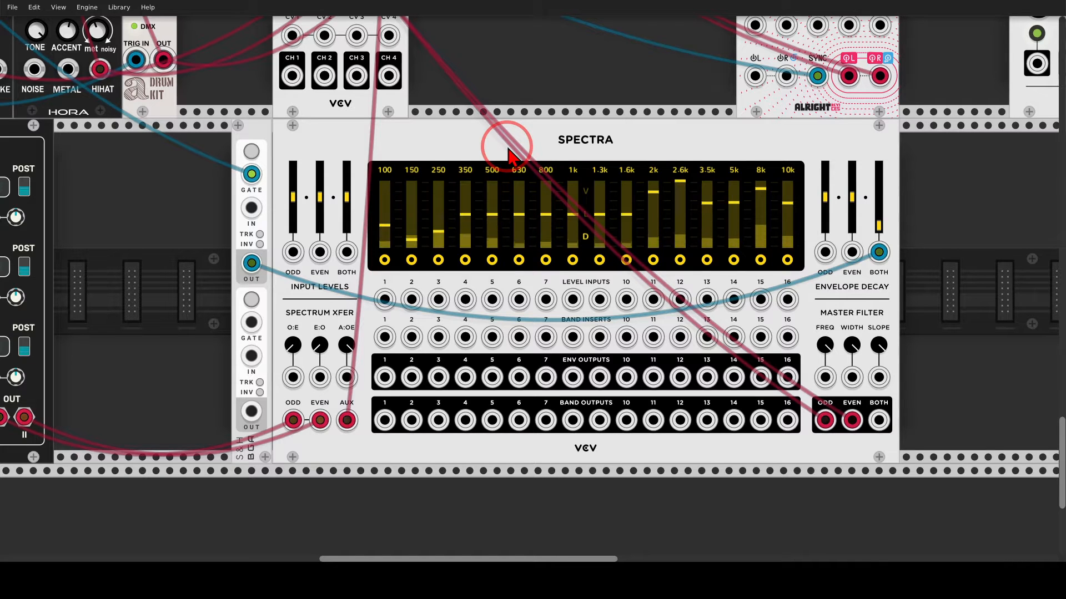
Step: Draw individual band levels in Spectra, with peaks around 100, 250 and 800, a dip near 1.3k and a rise towards 10k
left_click(587, 214)
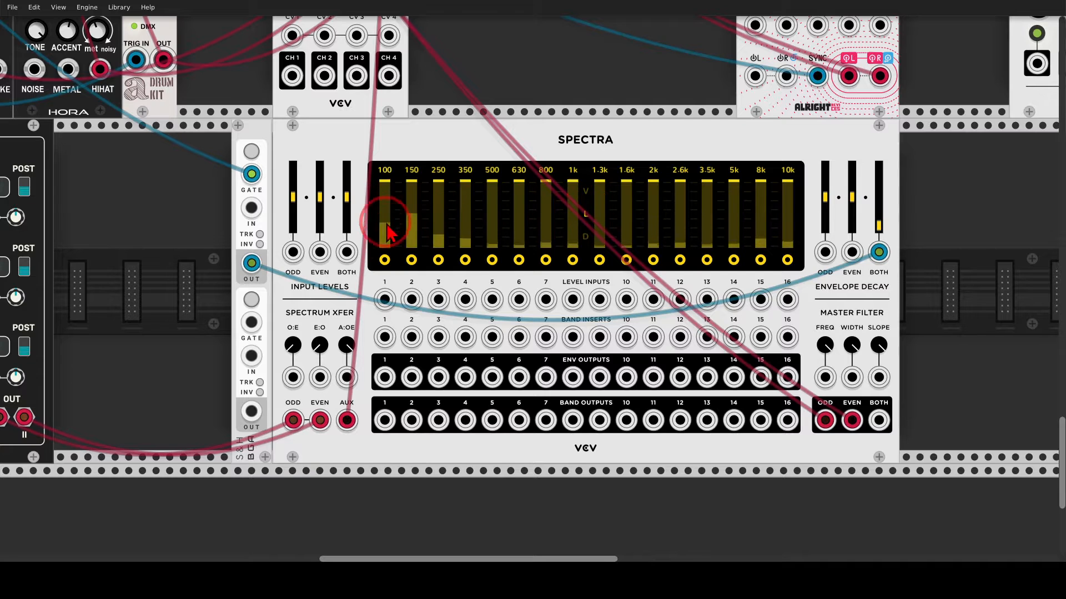
mouse_move(506, 236)
left_mouse_down()
mouse_move(590, 209)
mouse_move(701, 214)
mouse_move(821, 161)
left_mouse_up()
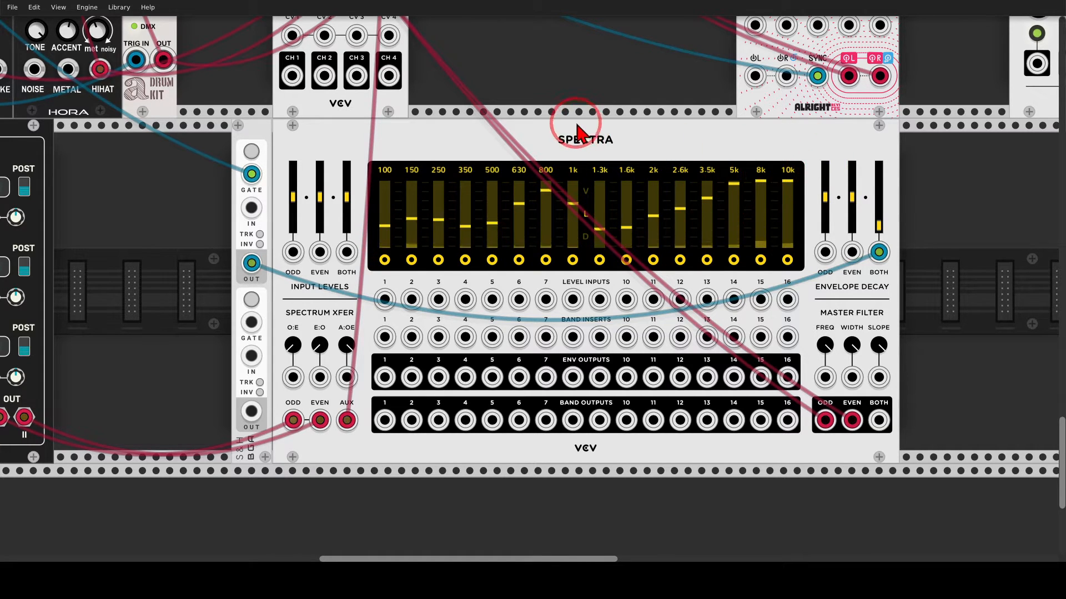
mouse_move(434, 185)
left_mouse_down()
mouse_move(383, 180)
mouse_move(414, 214)
left_mouse_up()
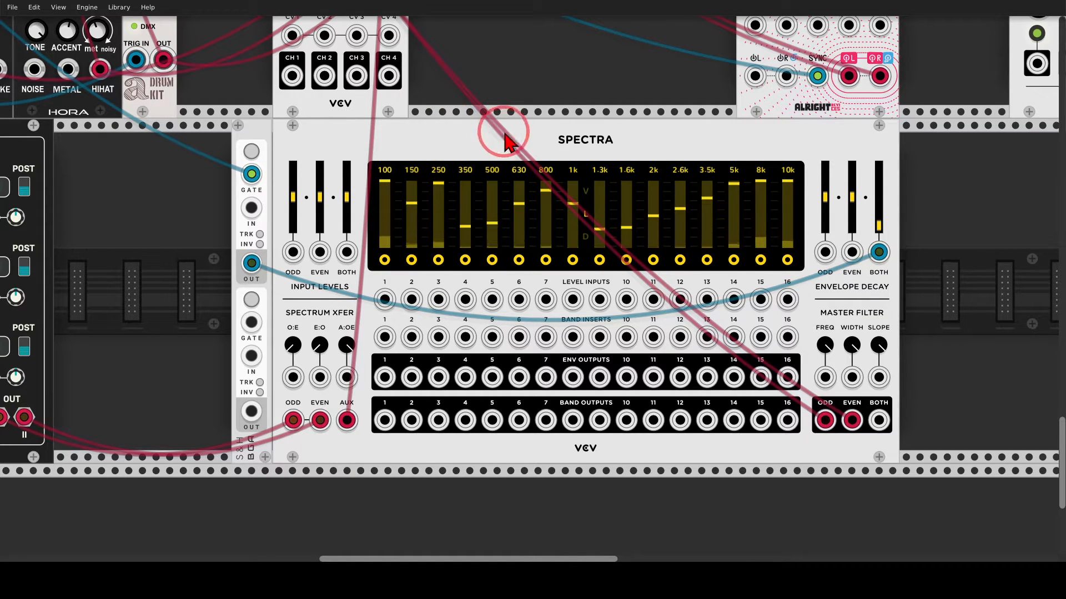
Step: Patch Spectra's odd and even outputs to the delay module's left and right inputs
left_click_drag(652, 131, 451, 457)
mouse_move(644, 90)
left_mouse_down()
mouse_move(520, 481)
mouse_move(646, 68)
left_mouse_up()
scroll(492, 173, "down", 10)
left_click_drag(520, 109, 591, 454)
left_click_drag(552, 110, 618, 454)
Step: Raise Spectra's combined odd and even input level slightly
left_click_drag(313, 119, 472, 133)
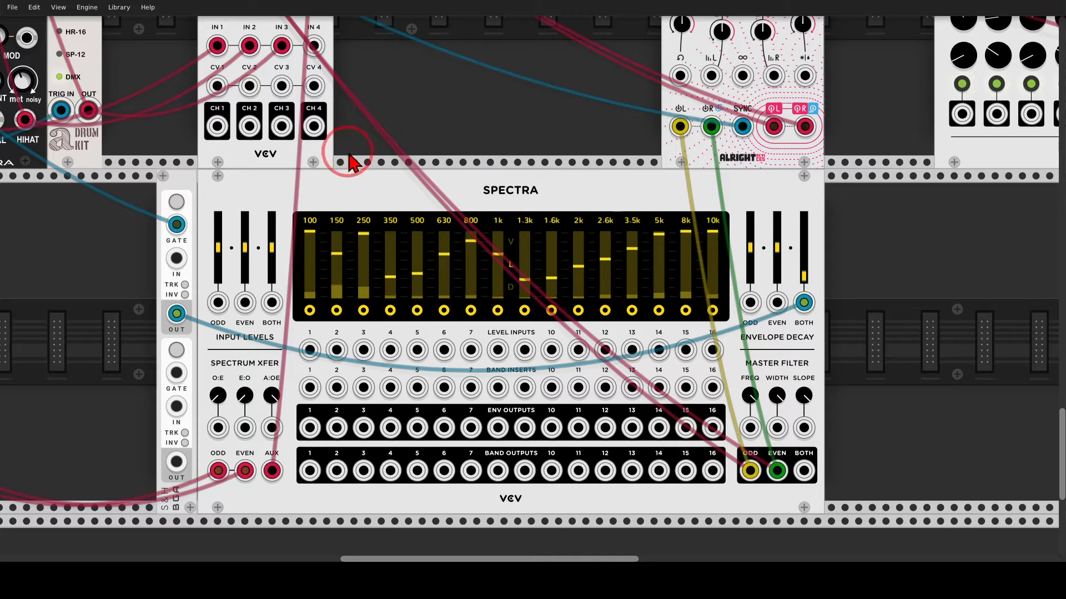
left_click_drag(271, 250, 271, 242)
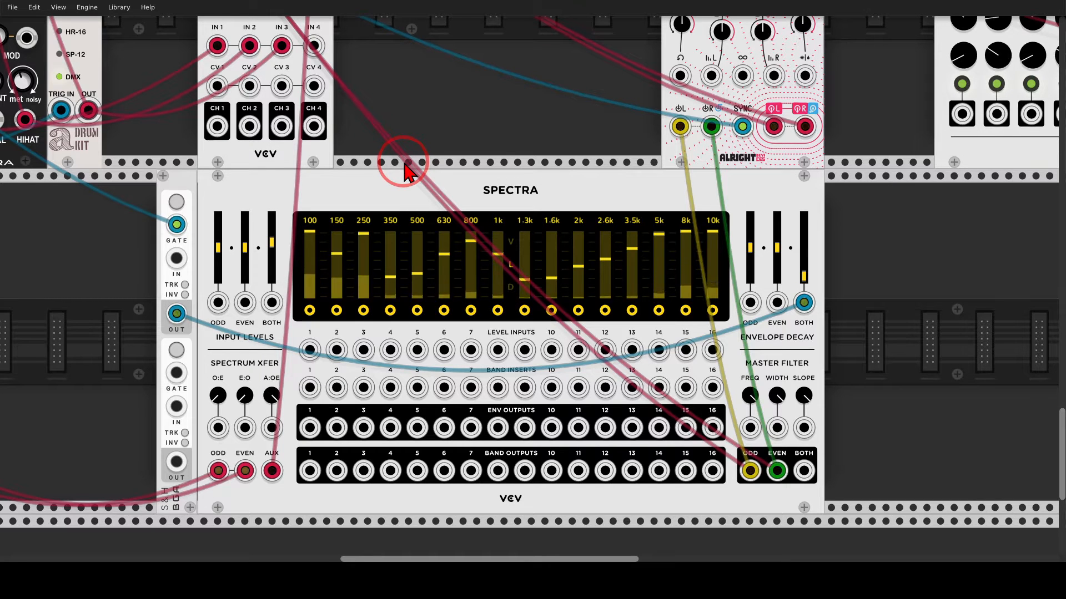
Step: Try the drum mixer's channel 1 level at -inf dB and reset channels 1 and 3 to 0 dB
scroll(404, 170, "down", 2)
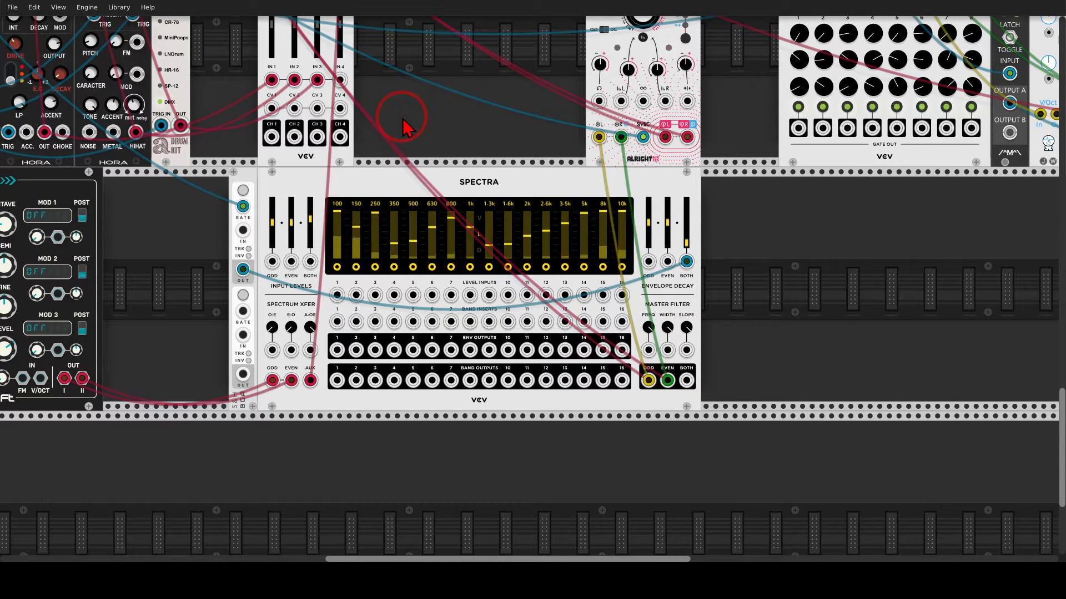
left_click_drag(404, 123, 485, 238)
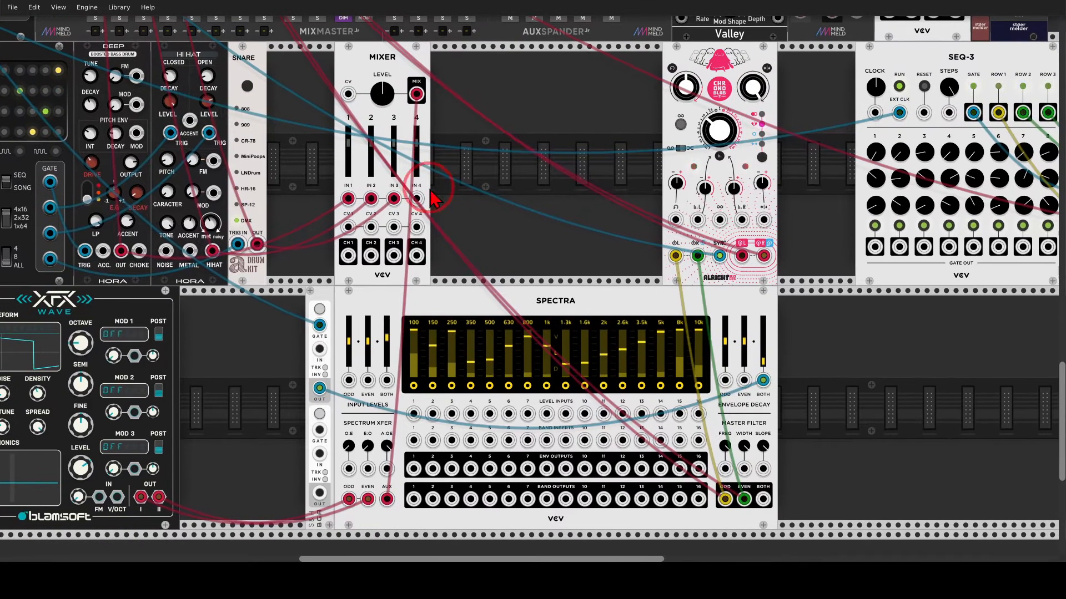
left_click_drag(352, 141, 353, 173)
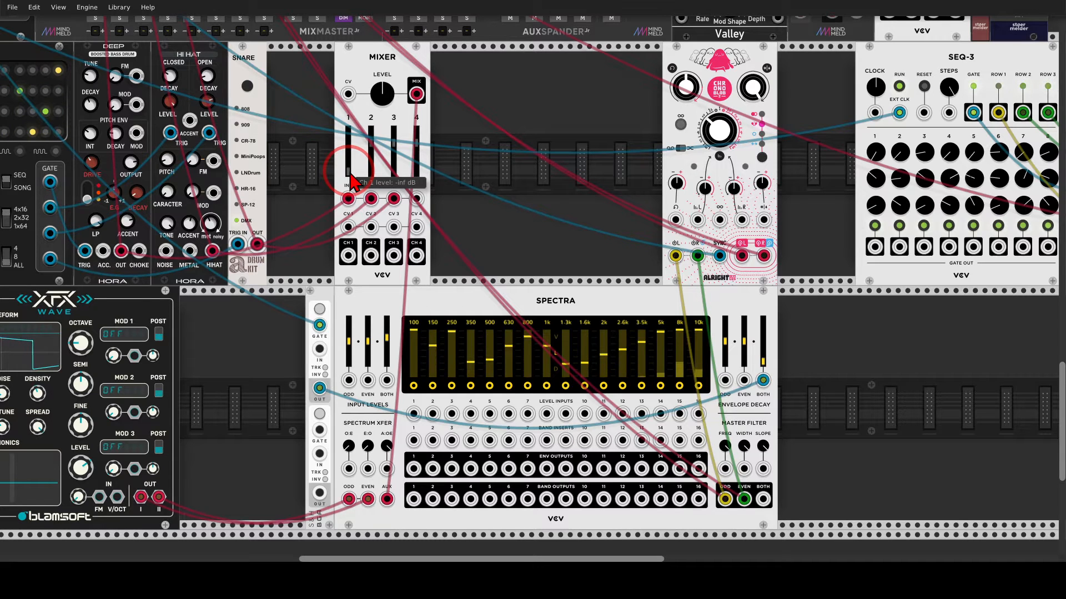
left_click_drag(349, 180, 393, 131)
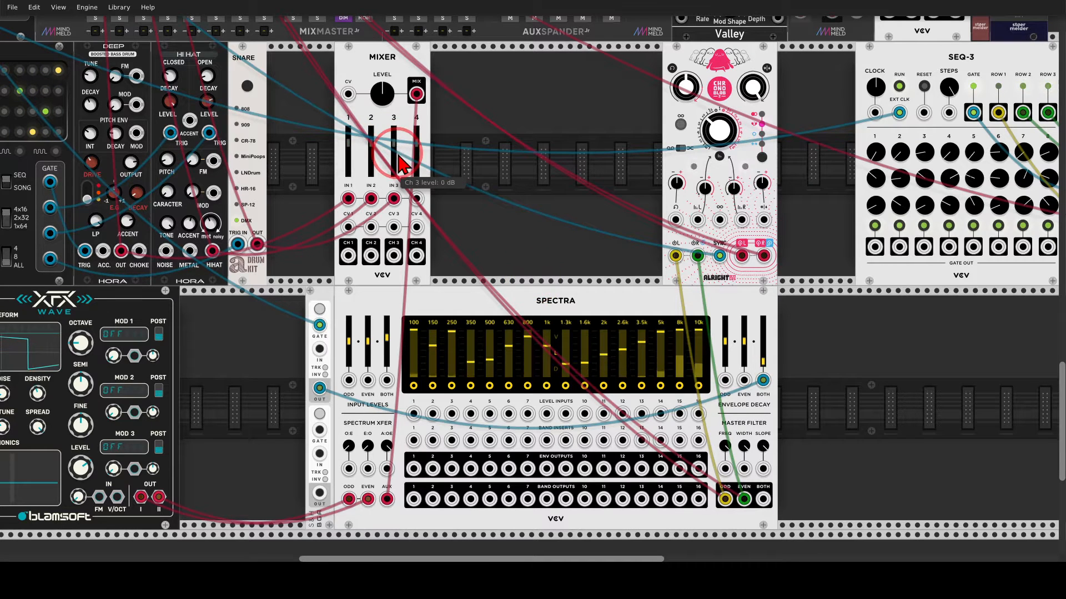
double_click(397, 155)
Step: Unmute the SEQ channel on MixMaster to bring in the SEQ-3 synth voice
left_click_drag(639, 145, 81, 206)
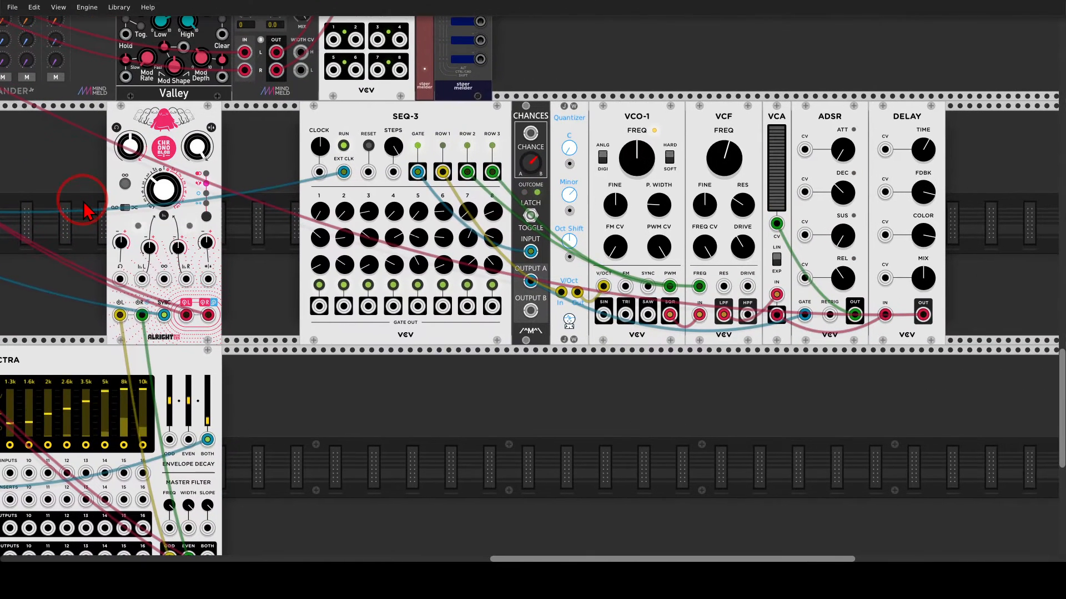
mouse_move(408, 102)
left_mouse_down()
mouse_move(541, 128)
mouse_move(618, 119)
mouse_move(618, 151)
left_mouse_up()
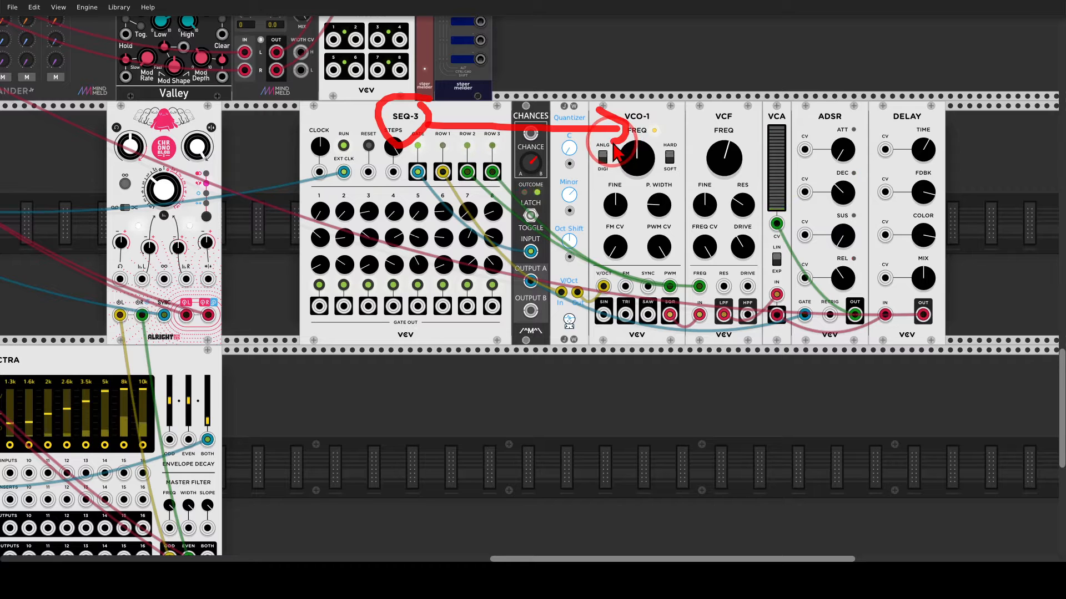
mouse_move(730, 92)
left_mouse_down()
mouse_move(694, 133)
mouse_move(769, 102)
mouse_move(788, 131)
mouse_move(771, 103)
left_mouse_up()
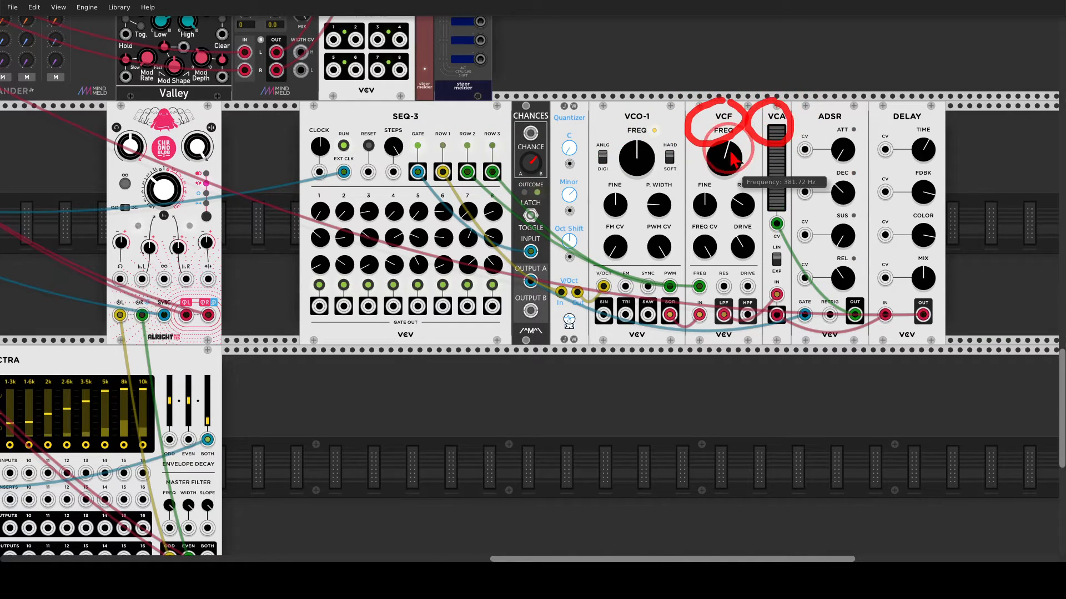
mouse_move(272, 122)
left_mouse_down()
mouse_move(536, 182)
mouse_move(637, 256)
mouse_move(753, 302)
left_mouse_up()
left_click(362, 272)
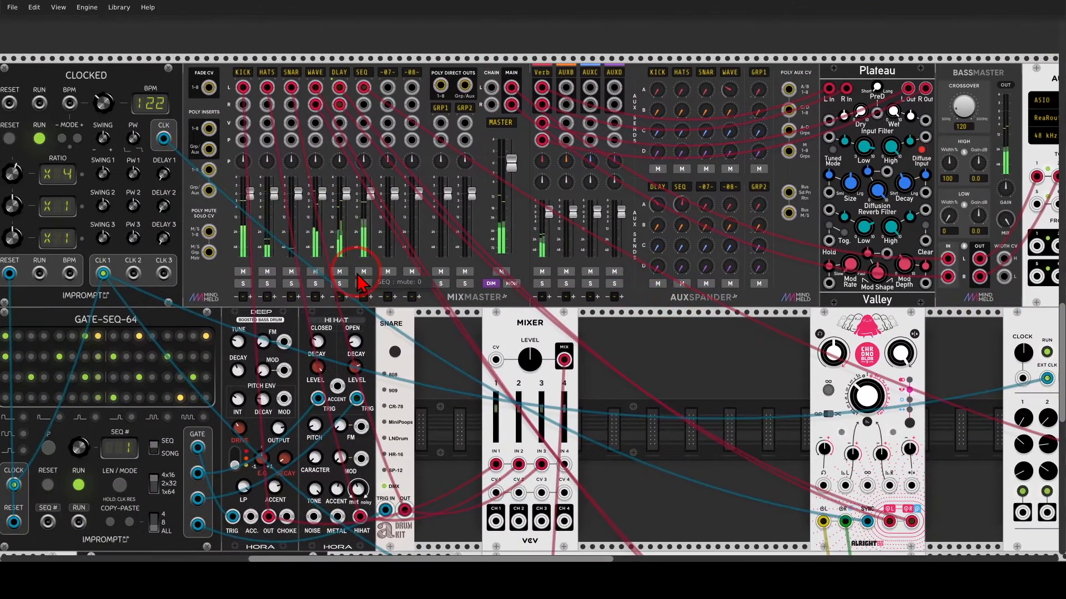
Step: Sweep the synth voice's VCF frequency down to 91.86 Hz and bring it partway back up
left_click_drag(623, 347, 655, 236)
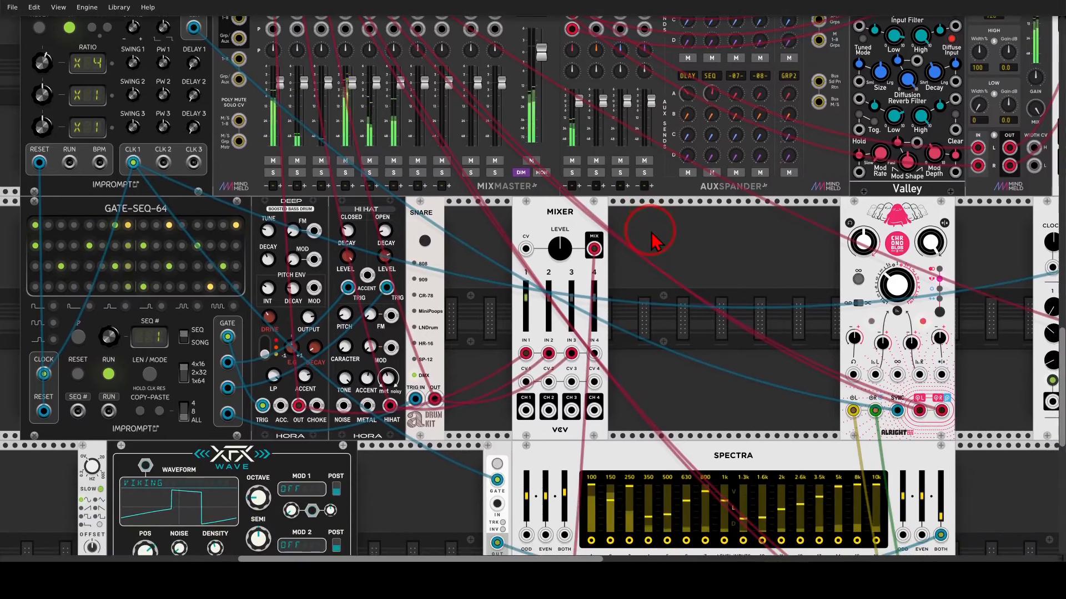
scroll(654, 236, "down", 1)
scroll(655, 239, "down", 3)
left_click_drag(706, 268, 523, 272)
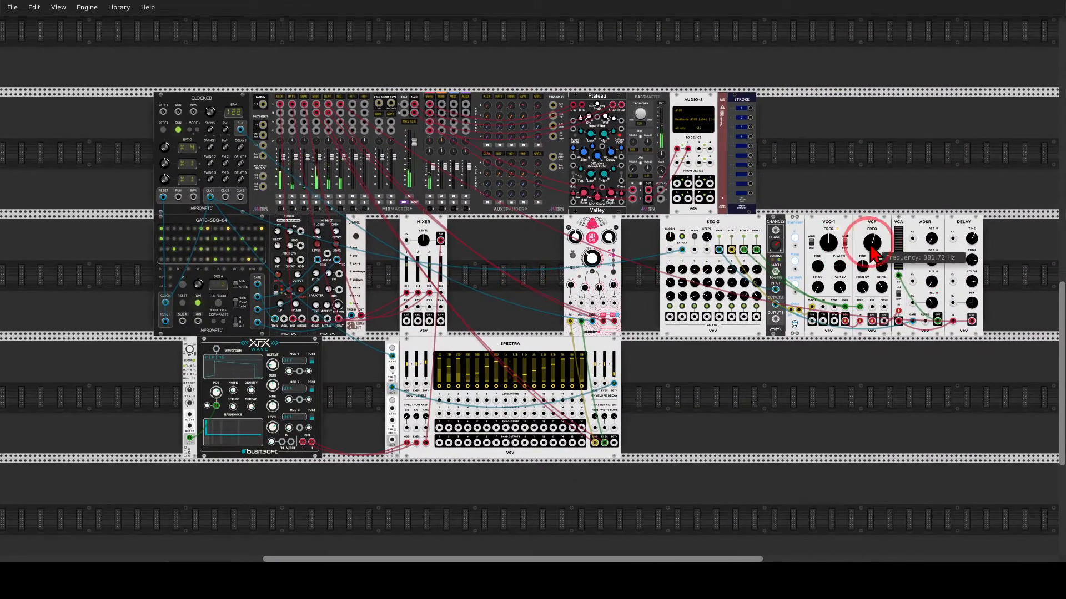
left_click_drag(872, 242, 872, 240)
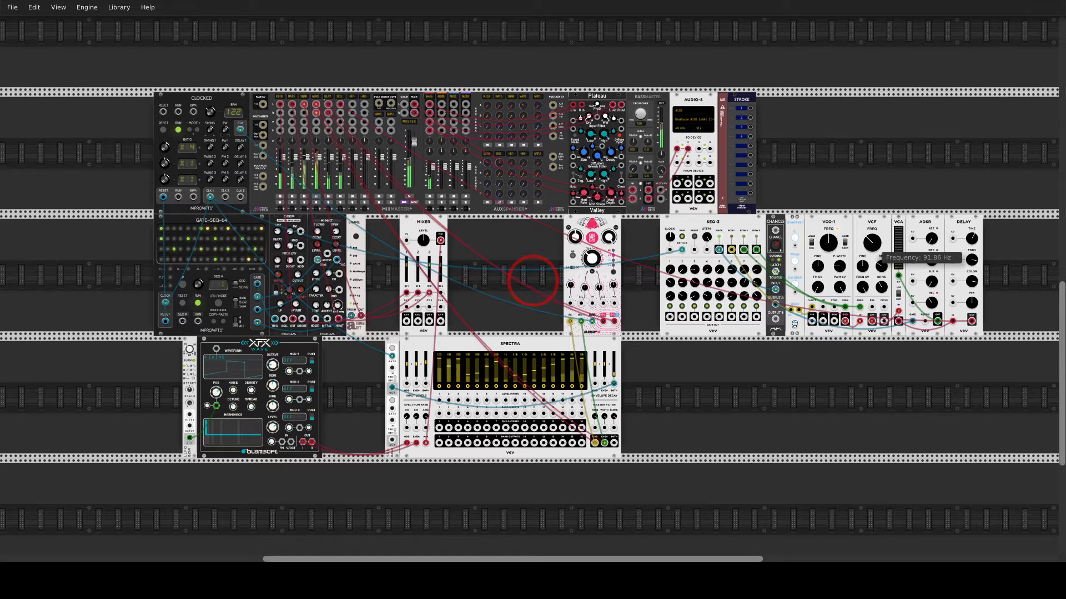
left_click_drag(869, 240, 869, 240)
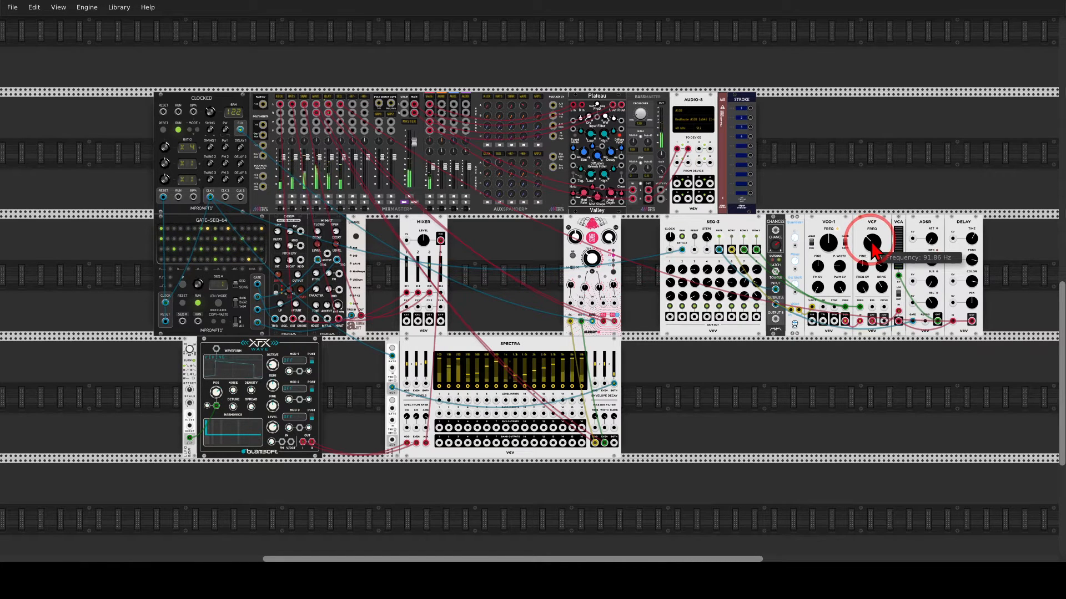
left_click_drag(869, 241, 532, 280)
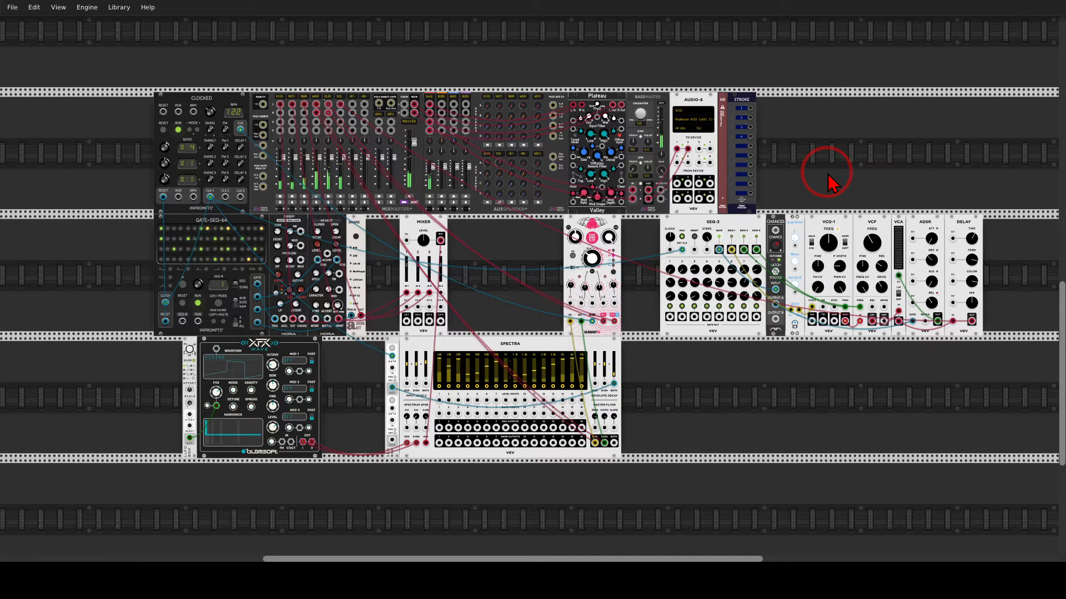
Step: In the second patch, unmute the SPCT channel on MixMaster
scroll(491, 471, "up", 5)
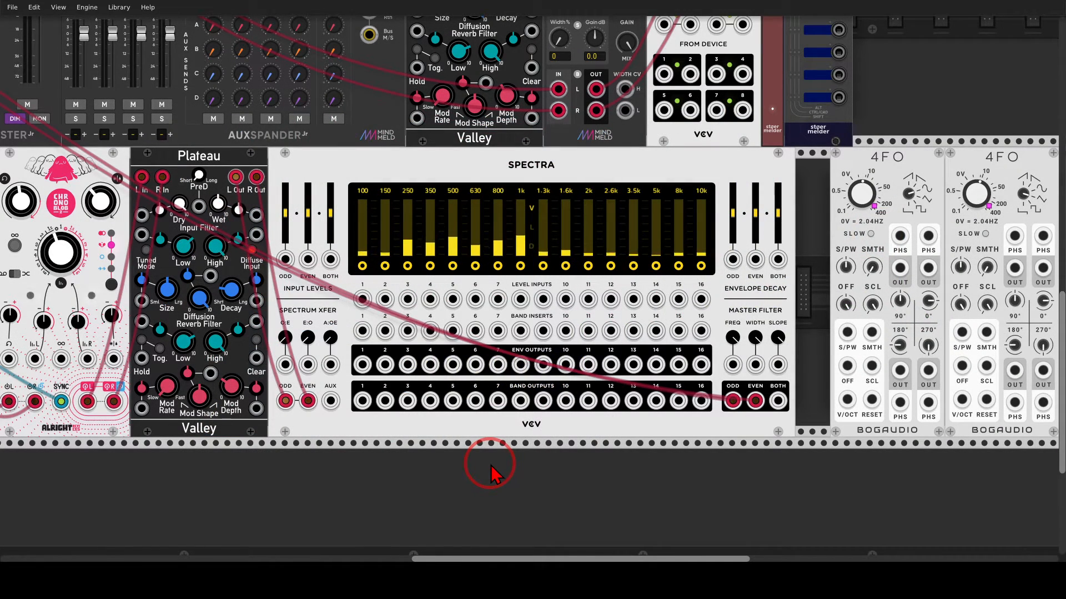
left_click_drag(364, 452, 904, 428)
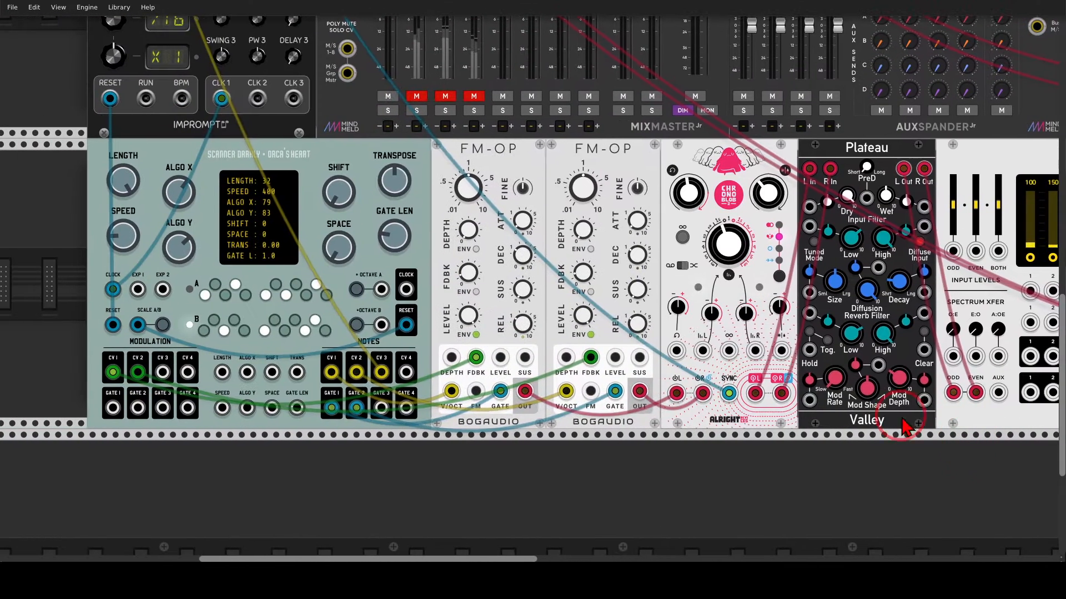
mouse_move(302, 136)
left_mouse_down()
mouse_move(216, 131)
mouse_move(333, 205)
mouse_move(299, 150)
left_mouse_up()
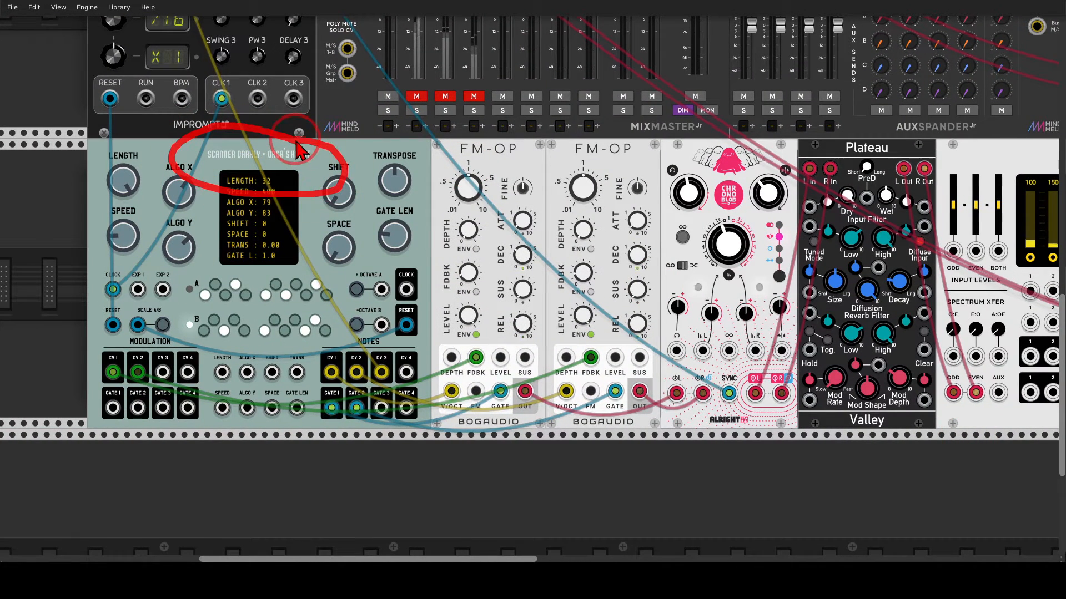
mouse_move(367, 165)
left_mouse_down()
mouse_move(499, 146)
mouse_move(491, 166)
mouse_move(580, 158)
mouse_move(565, 166)
left_mouse_up()
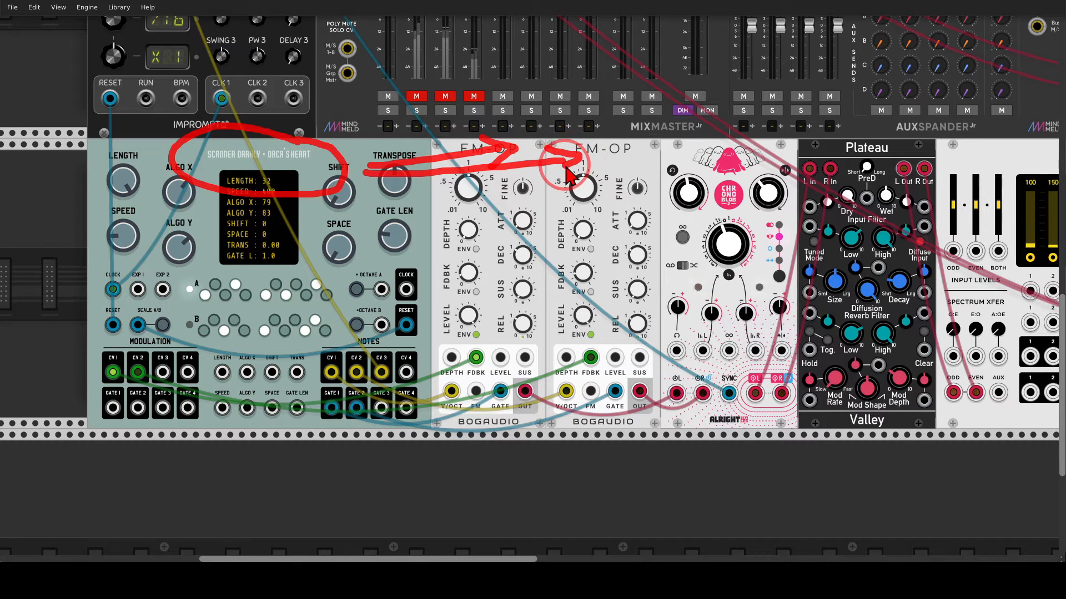
left_click(416, 97)
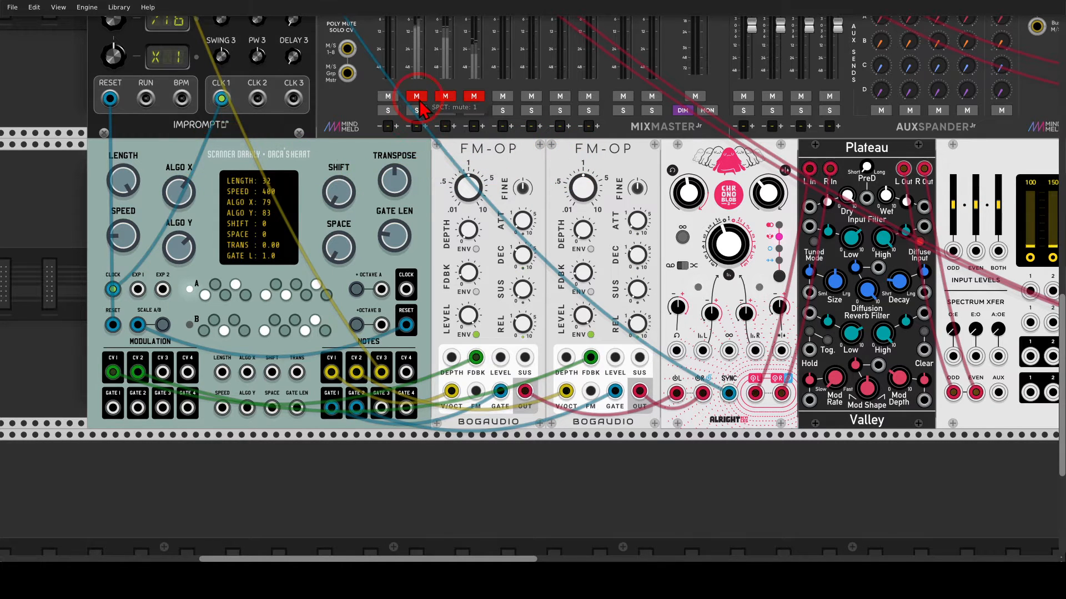
left_click_drag(726, 468, 312, 452)
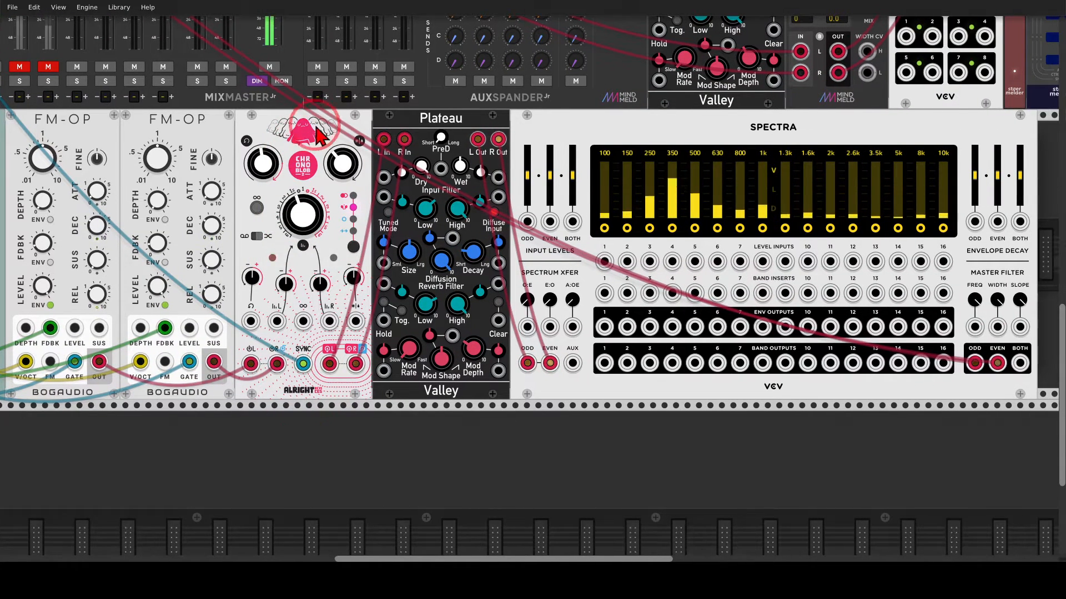
mouse_move(319, 117)
left_mouse_down()
mouse_move(276, 129)
mouse_move(428, 139)
mouse_move(416, 108)
mouse_move(478, 133)
mouse_move(471, 107)
left_mouse_up()
left_click_drag(472, 134, 535, 327)
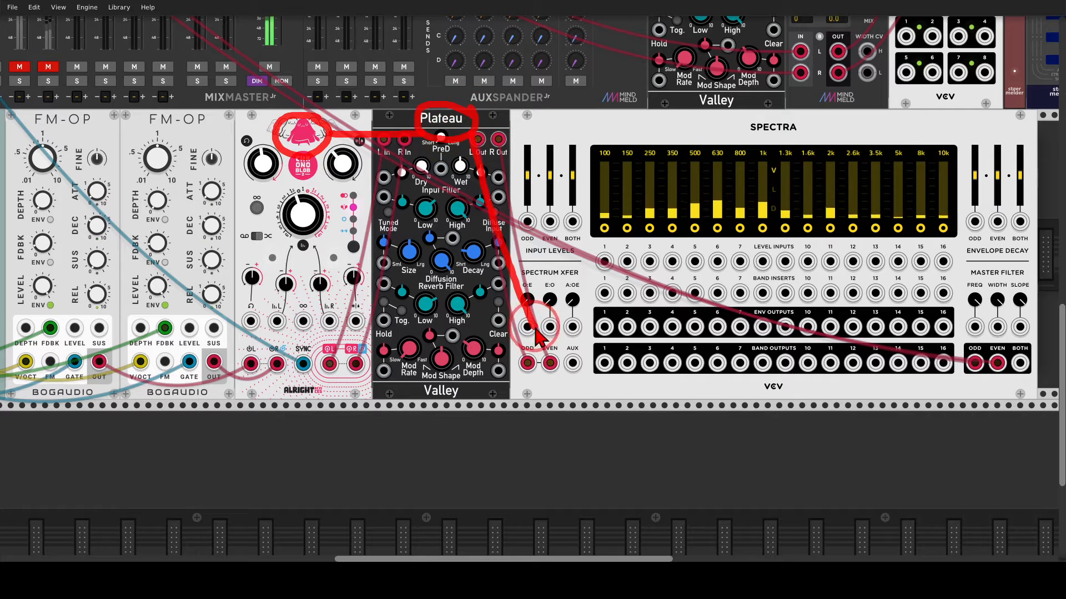
mouse_move(452, 139)
left_mouse_down()
mouse_move(495, 267)
mouse_move(530, 328)
mouse_move(508, 331)
left_mouse_up()
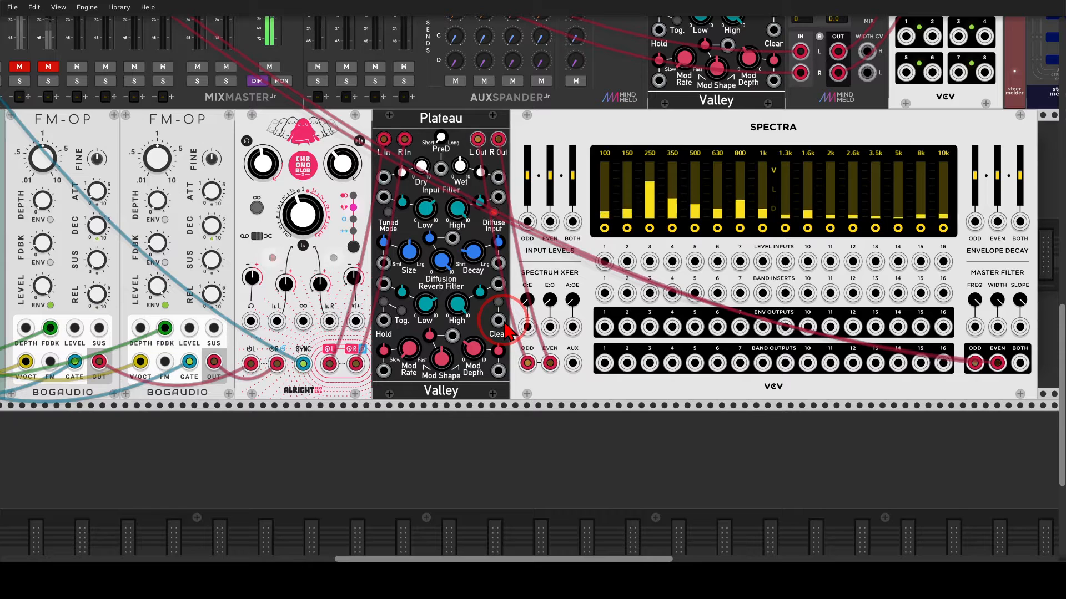
Step: Try Spectra's odd input level at 3.4259 dB and even input level at -10.512 dB, and reset the even level to default
left_click_drag(572, 380, 367, 399)
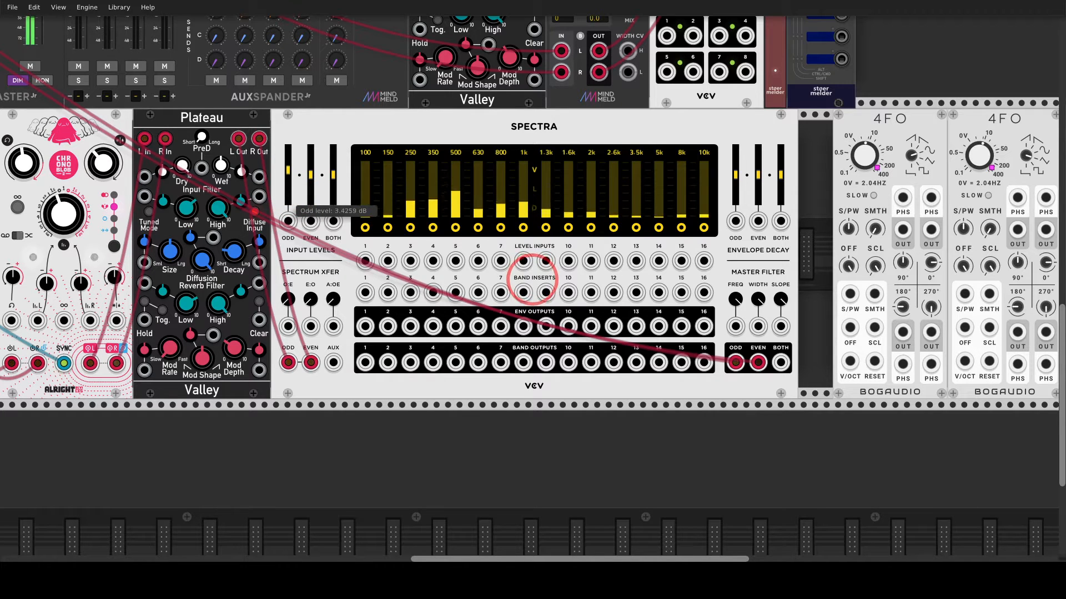
left_click_drag(288, 170, 310, 199)
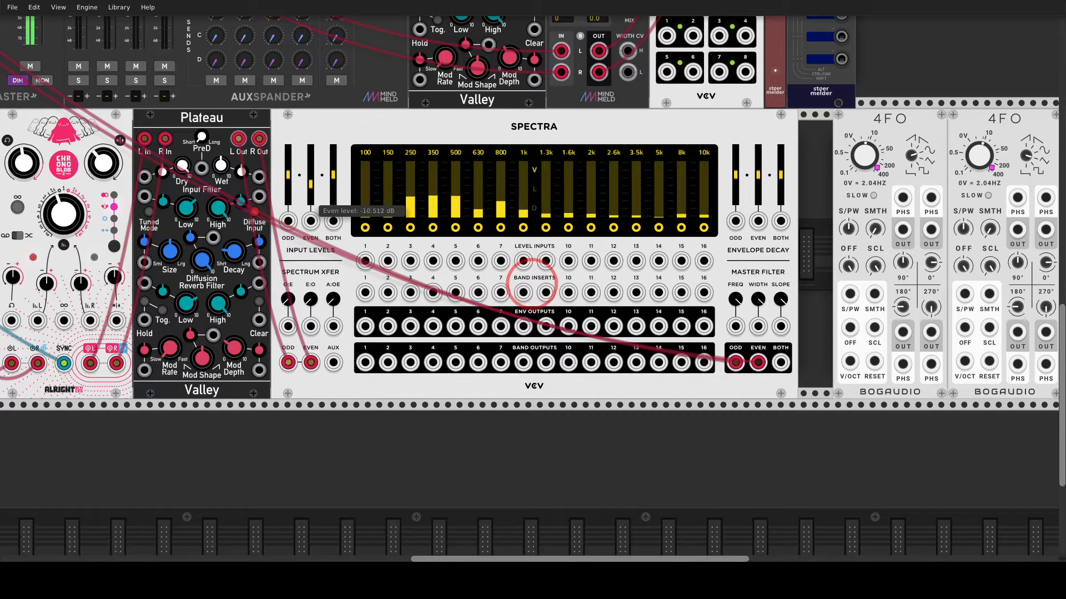
double_click(310, 175)
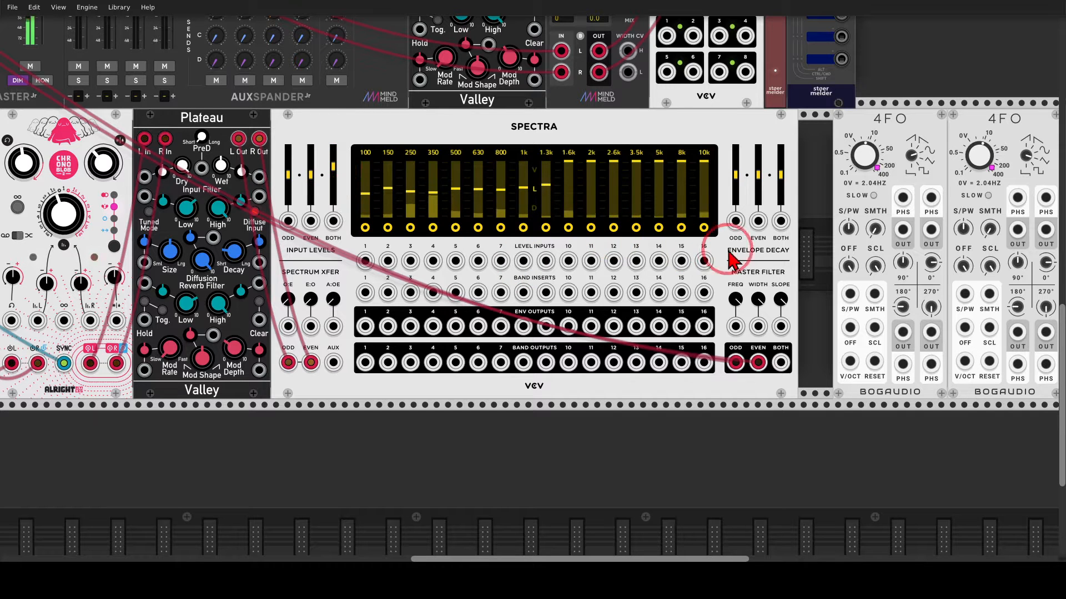
Step: Shape Spectra's master filter by adjusting its width to 0.493, changing its slope and sweeping its frequency down to 0.082
scroll(654, 262, "right", 3)
mouse_move(597, 308)
left_mouse_down()
mouse_move(703, 257)
mouse_move(682, 253)
left_mouse_up()
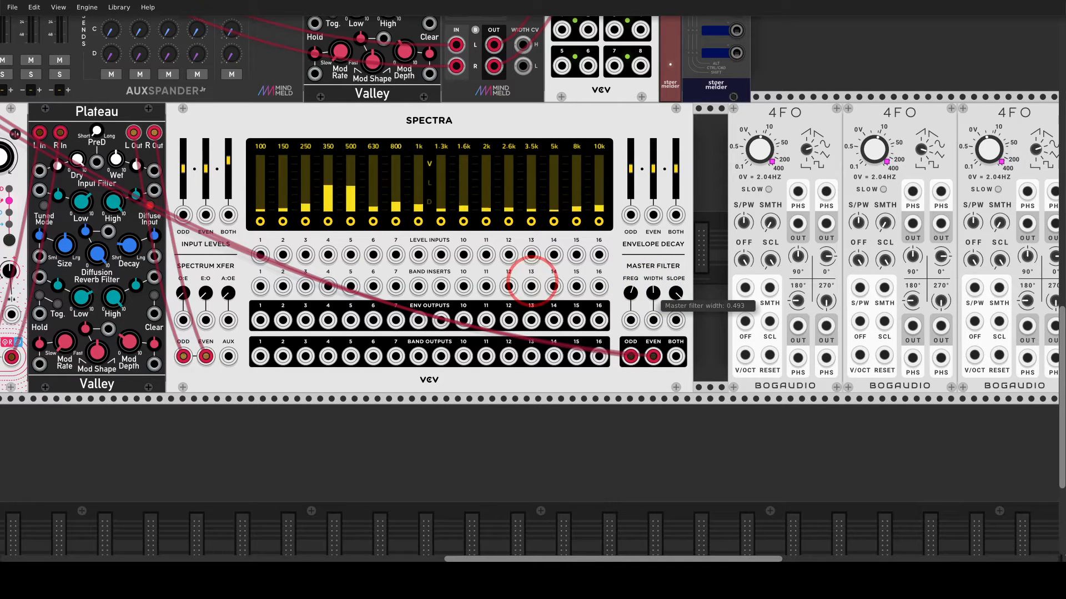
left_click_drag(531, 281, 660, 293)
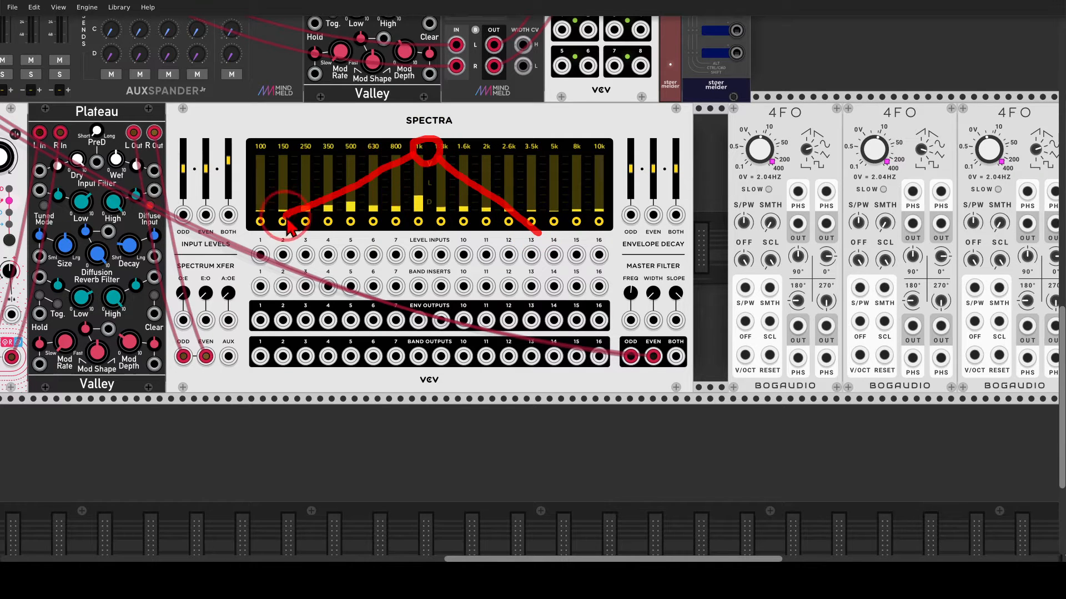
left_click_drag(675, 293, 675, 411)
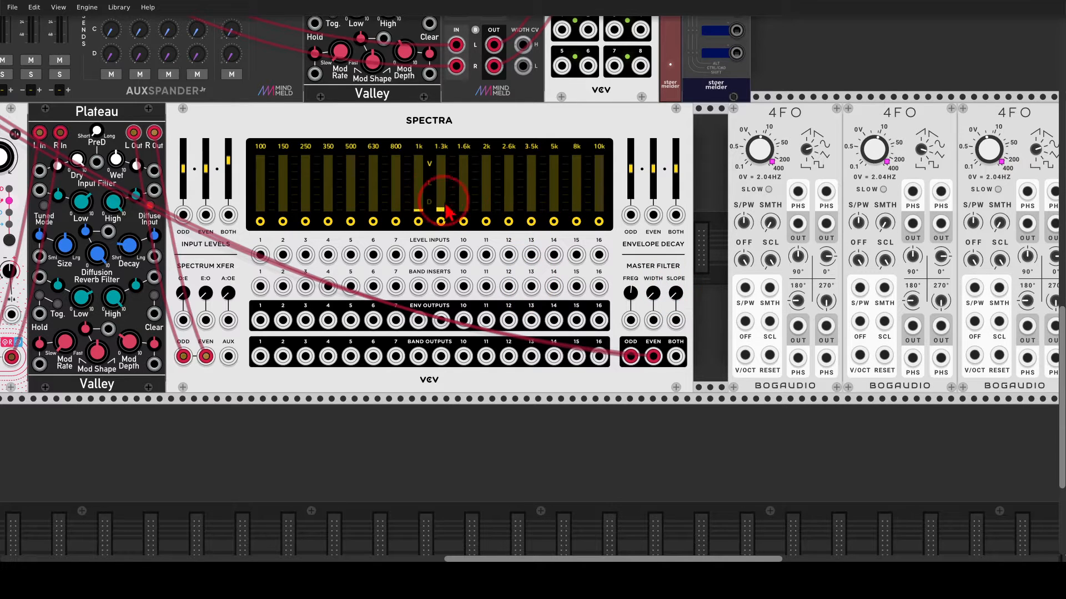
left_click_drag(631, 293, 530, 277)
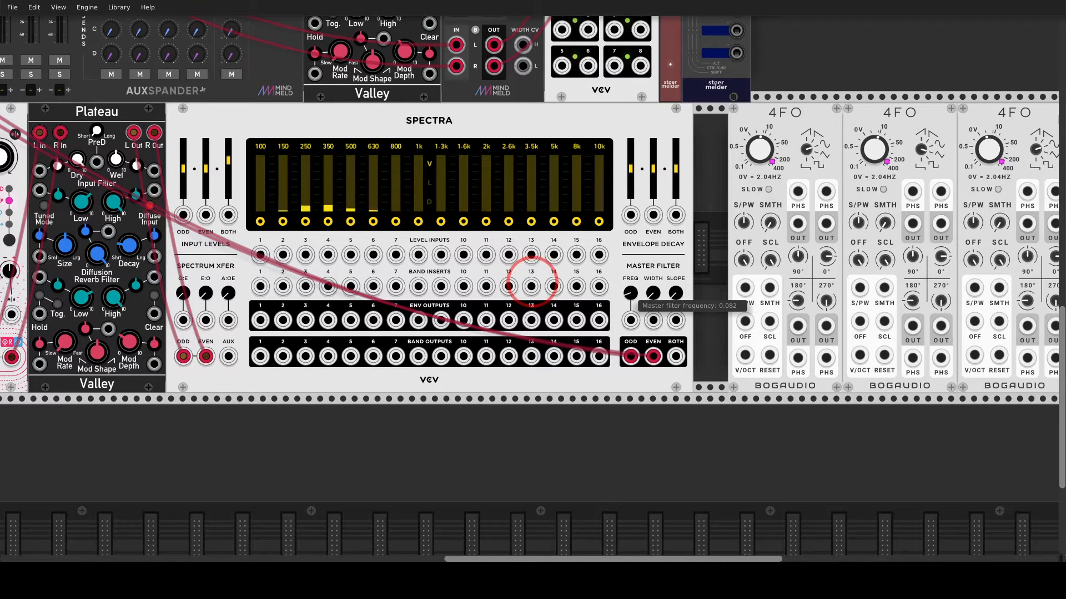
left_click_drag(653, 293, 531, 276)
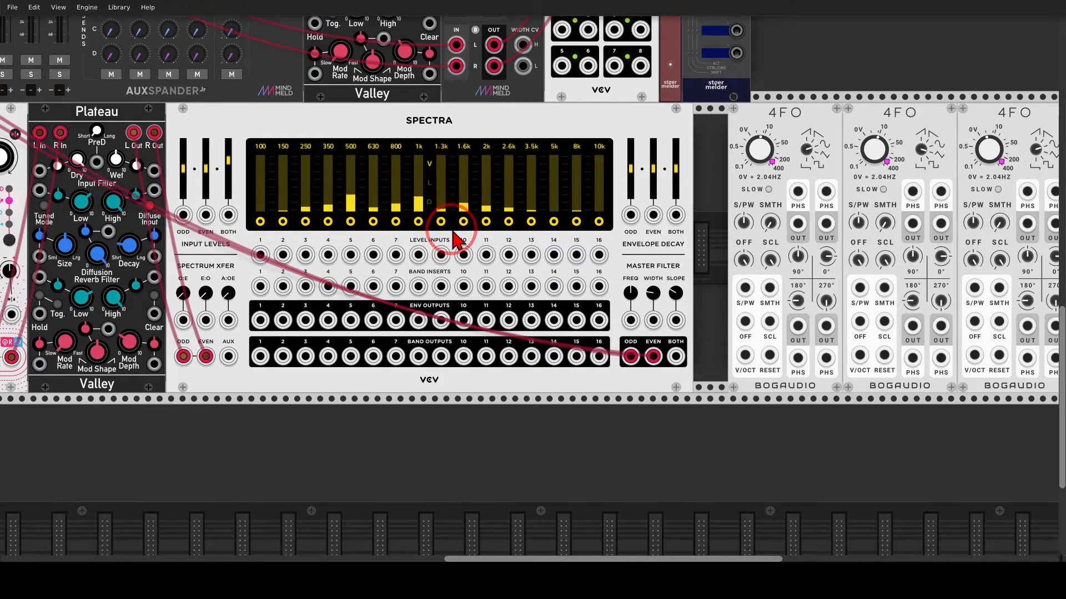
left_click_drag(414, 238, 458, 237)
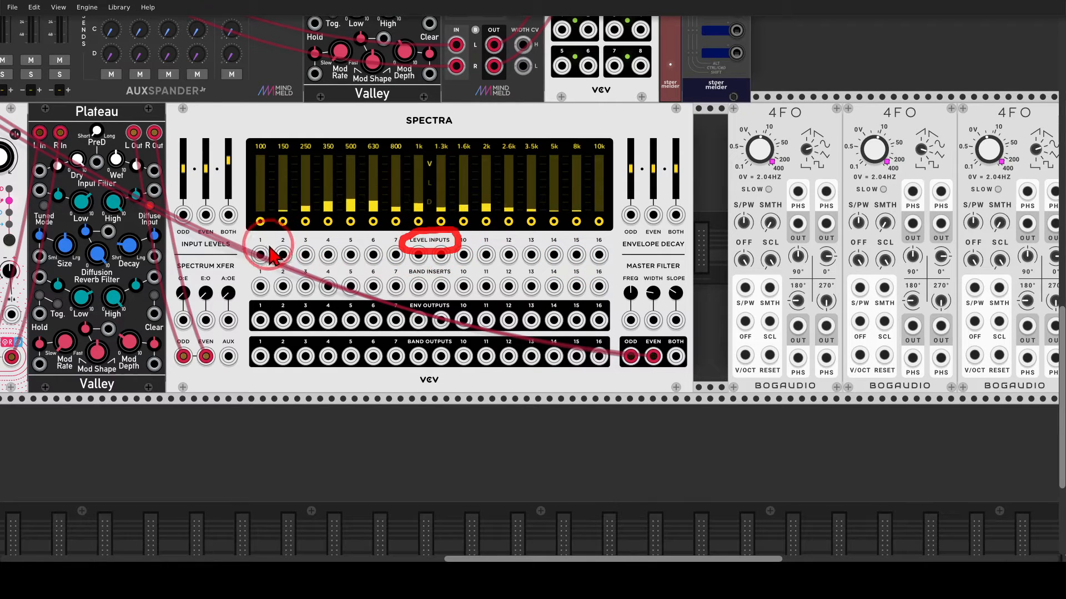
mouse_move(264, 222)
left_mouse_down()
mouse_move(260, 245)
mouse_move(392, 239)
left_mouse_up()
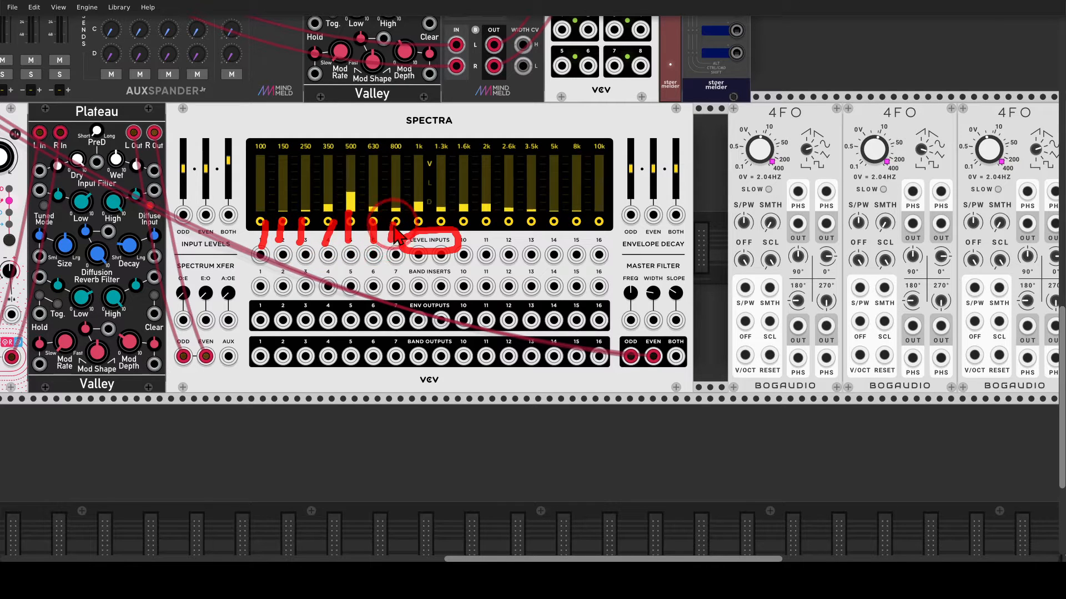
key("Escape")
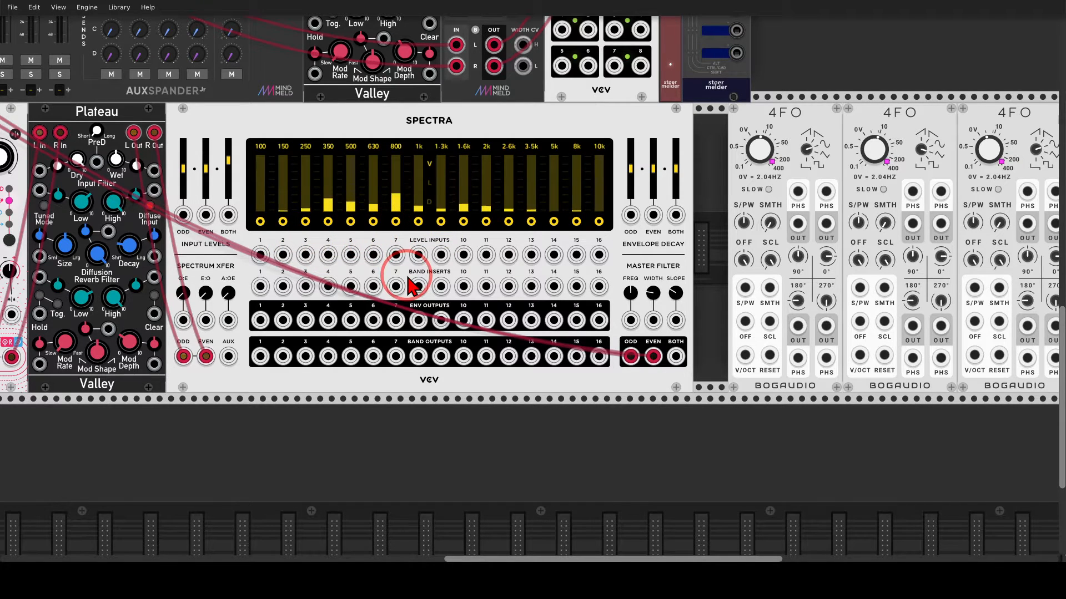
Step: Lower the MACRO knob that controls the frequencies of the four 4FO modules slightly
left_click_drag(702, 202, 383, 205)
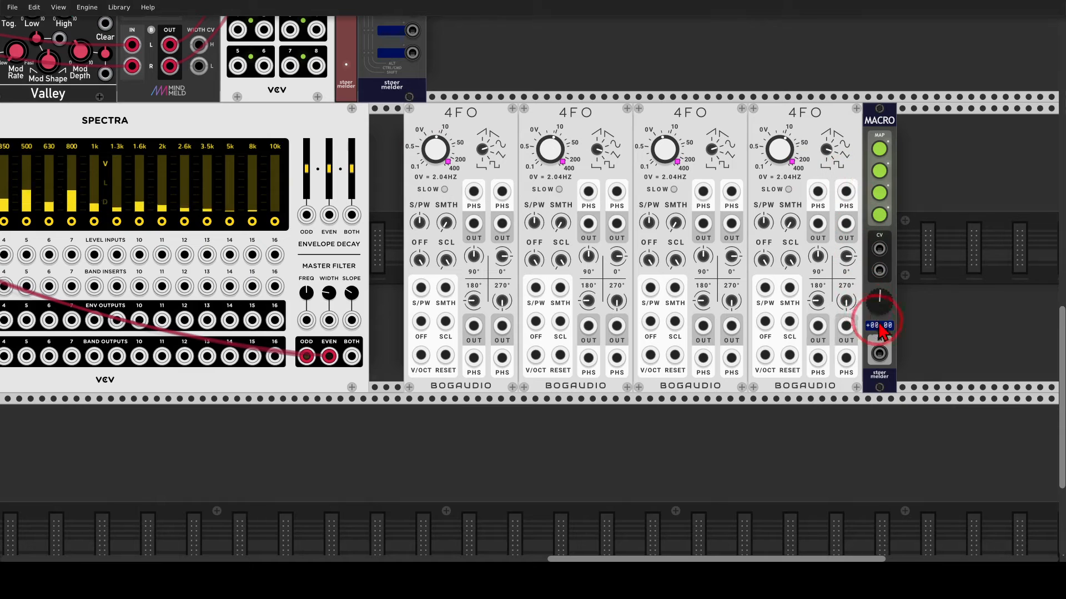
left_click_drag(879, 303, 532, 281)
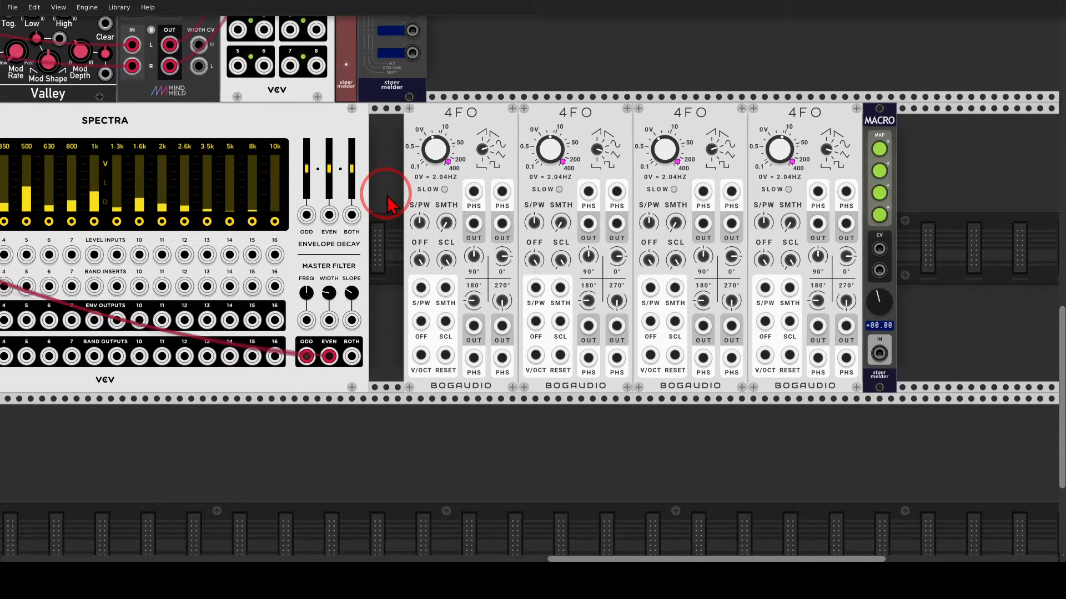
Step: Patch outputs of the four 4FO modules into Spectra's level inputs 1, 4, 11, 14 and 16
left_click_drag(388, 203, 622, 189)
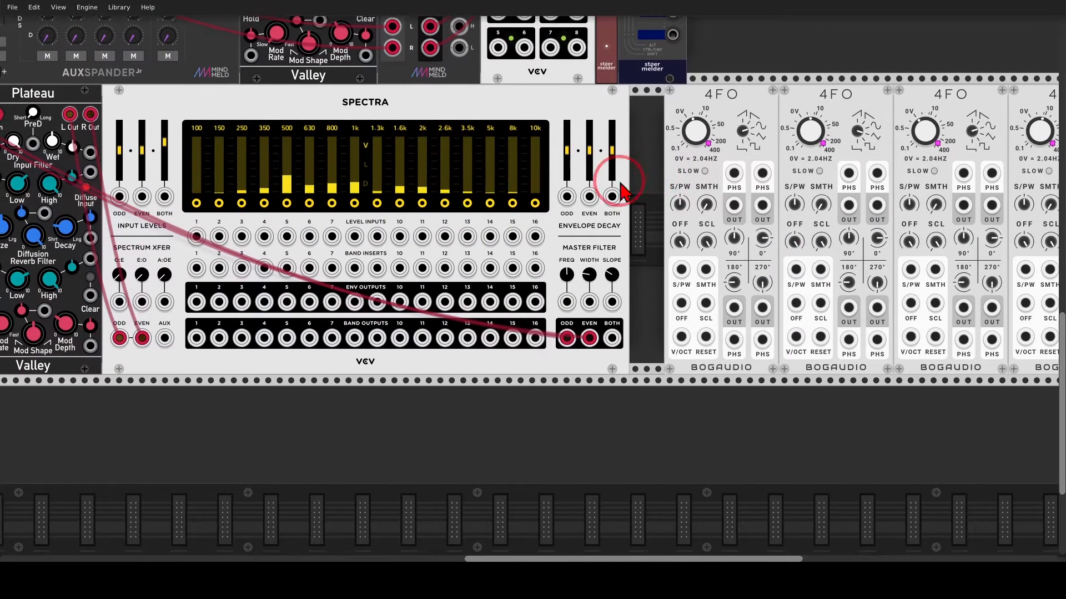
left_click_drag(197, 237, 575, 178)
scroll(730, 203, "down", 2)
left_click_drag(246, 229, 760, 204)
left_click_drag(855, 202, 928, 202)
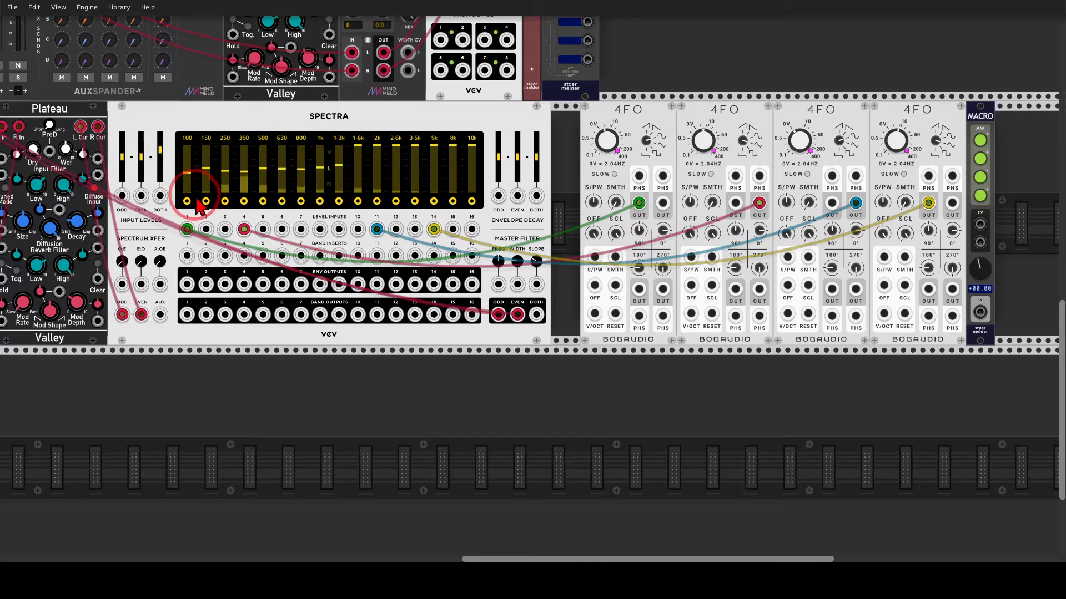
mouse_move(197, 208)
left_mouse_down()
mouse_move(480, 208)
mouse_move(333, 154)
mouse_move(794, 209)
left_mouse_up()
left_click_drag(832, 289, 472, 229)
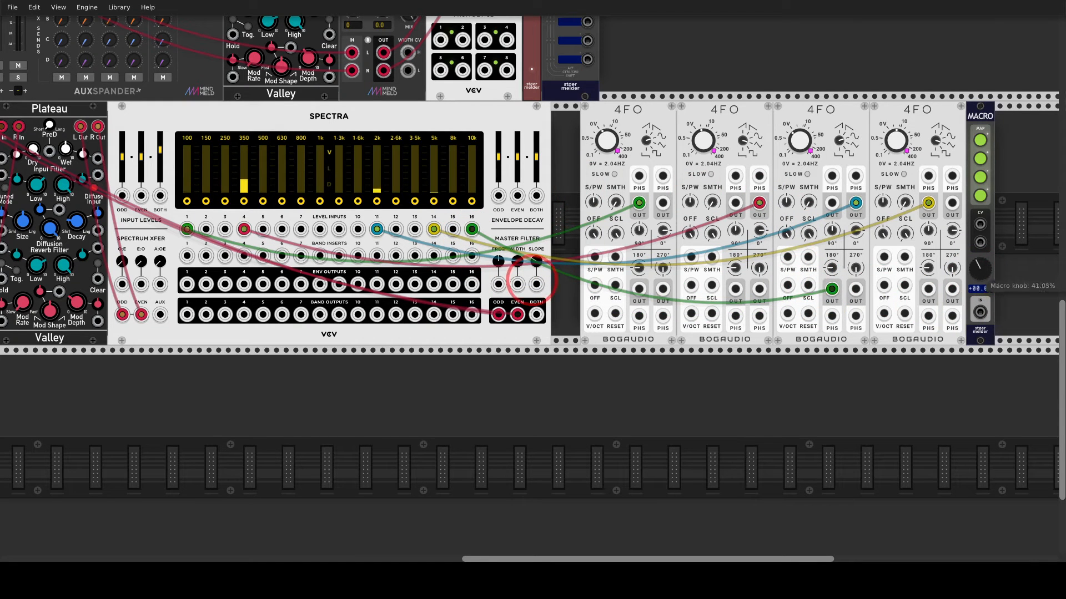
Step: Patch further 4FO outputs into Spectra's level inputs 2, 6, 9, 10 and 13
left_click_drag(340, 230, 638, 289)
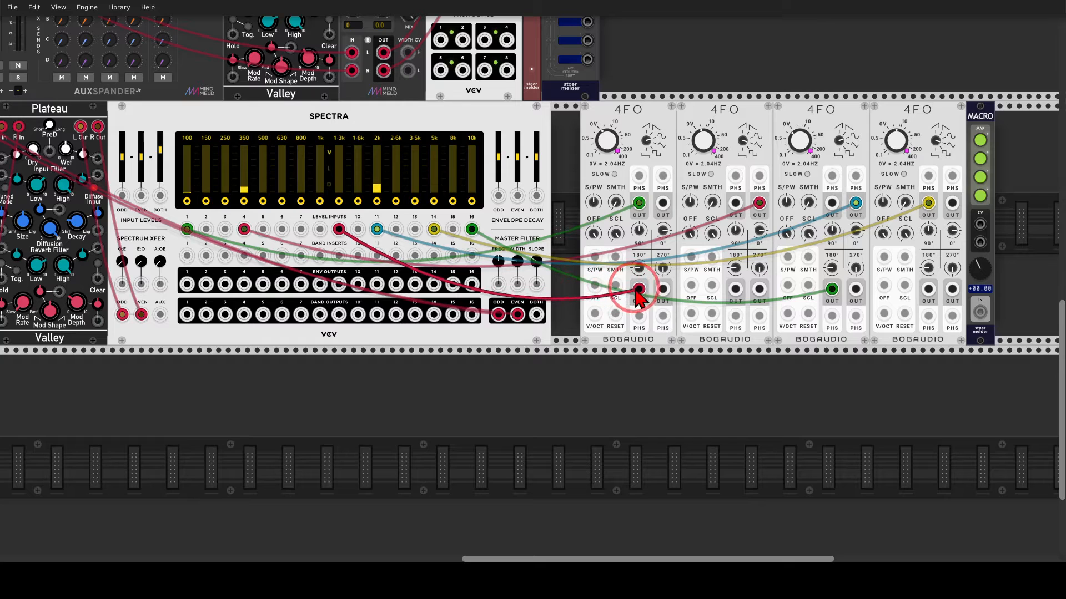
left_click_drag(736, 288, 206, 229)
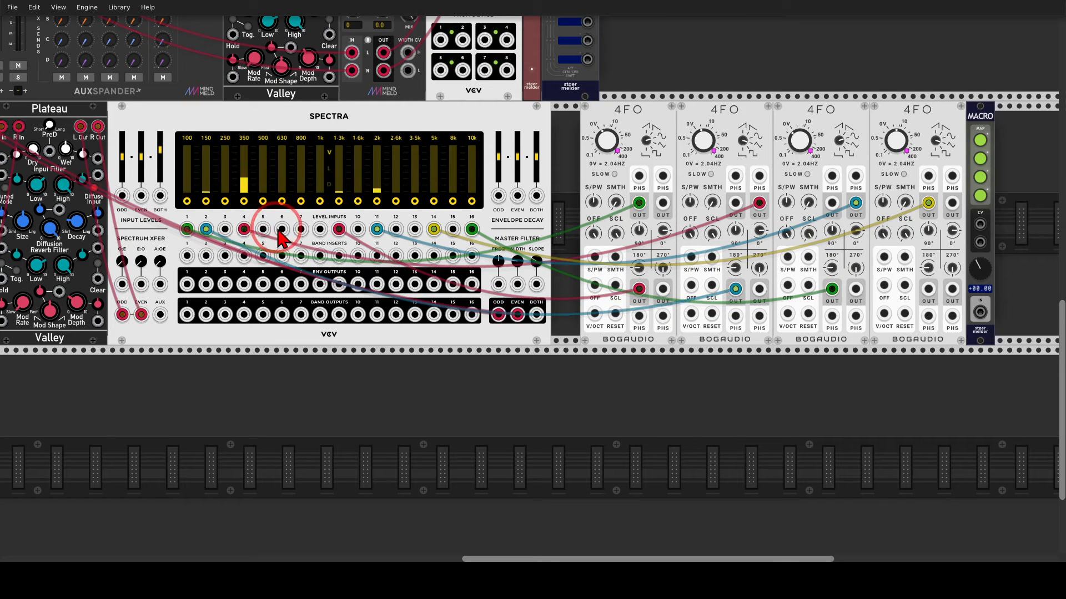
left_click_drag(280, 232, 856, 288)
left_click_drag(928, 289, 359, 230)
left_click_drag(415, 229, 831, 204)
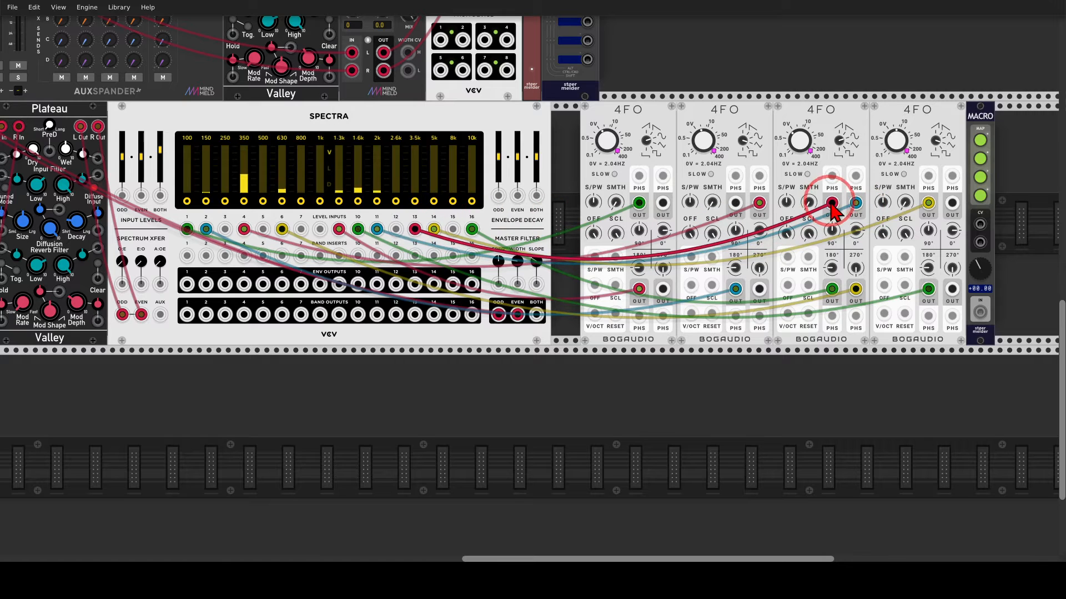
Step: Patch the remaining 4FO outputs into Spectra's level inputs 3, 5, 7, 8, 12 and 15
left_click_drag(952, 203, 663, 204)
left_click_drag(759, 289, 320, 229)
left_click_drag(395, 230, 952, 289)
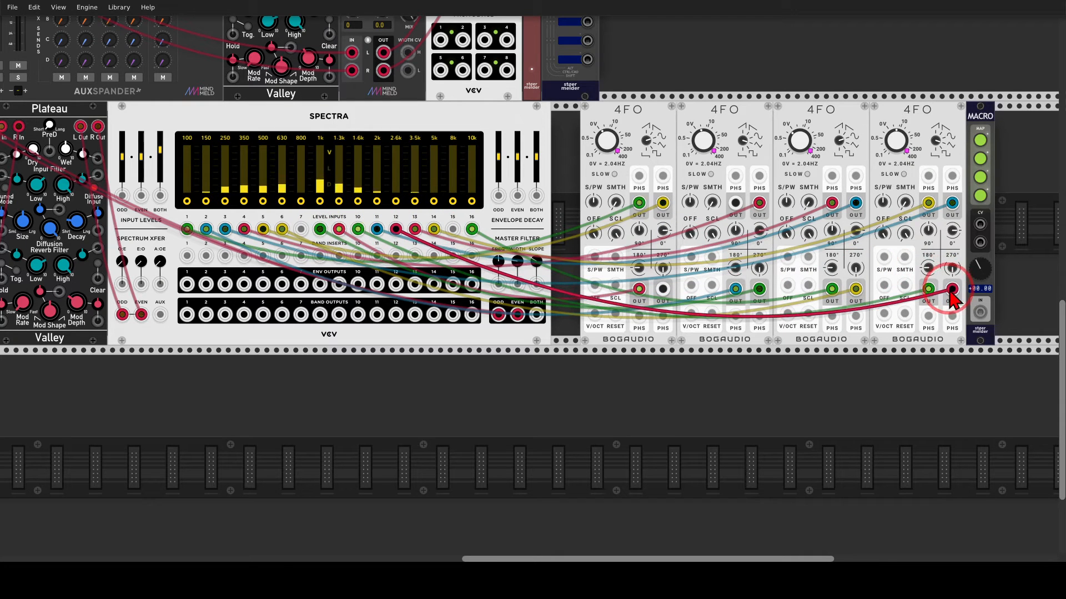
left_click_drag(735, 203, 453, 229)
left_click_drag(301, 232, 663, 289)
Step: Reset Spectra's BOTH input level to default and vary the MACRO knob, raising it to 51.1%
left_click_drag(398, 371, 418, 382)
double_click(180, 160)
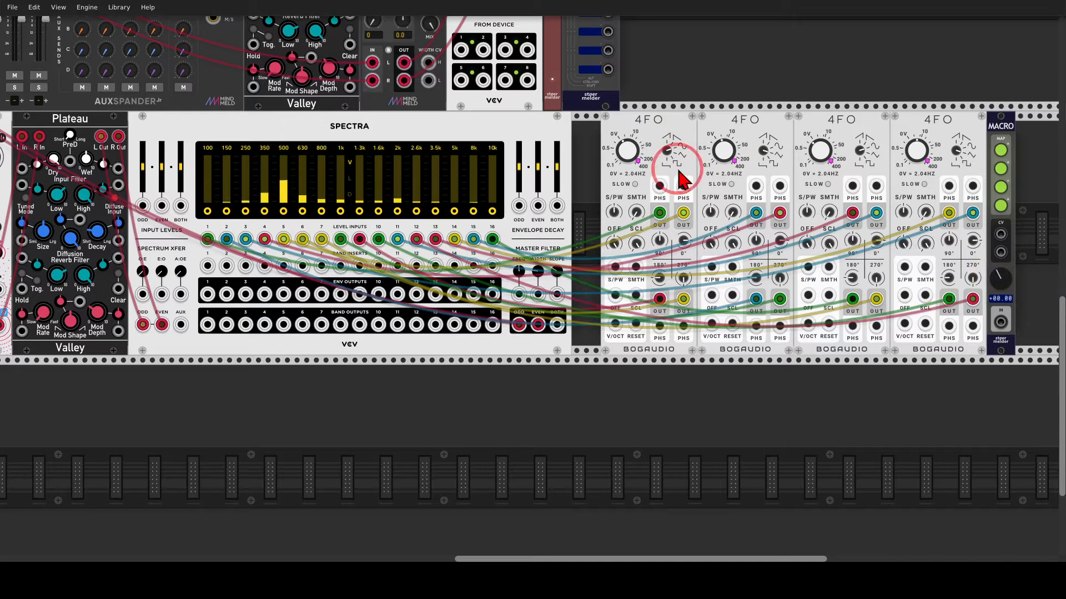
left_click_drag(999, 277, 999, 270)
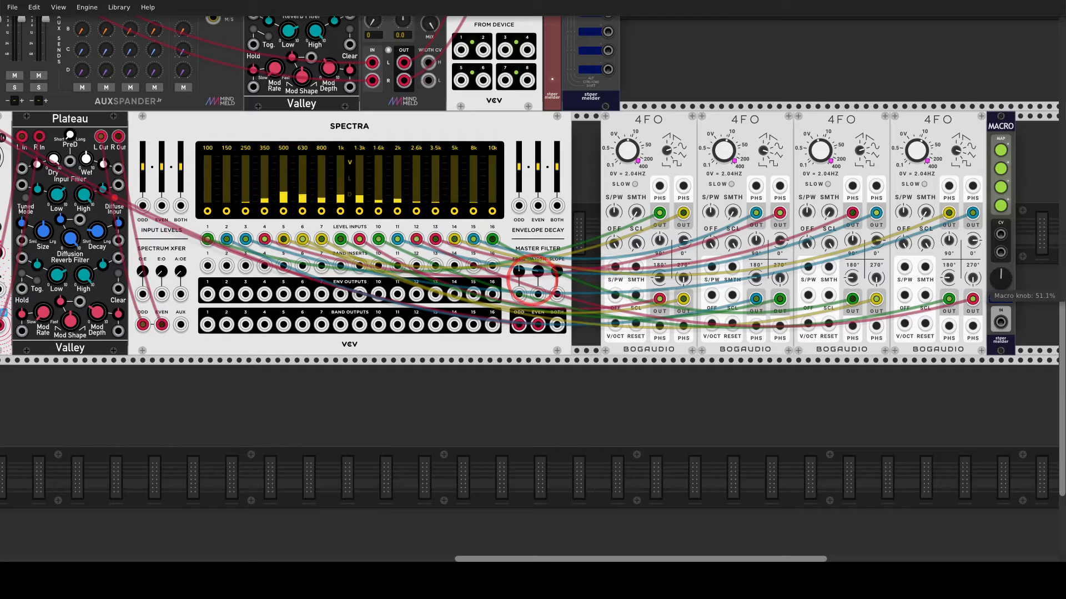
left_click_drag(1000, 279, 1001, 283)
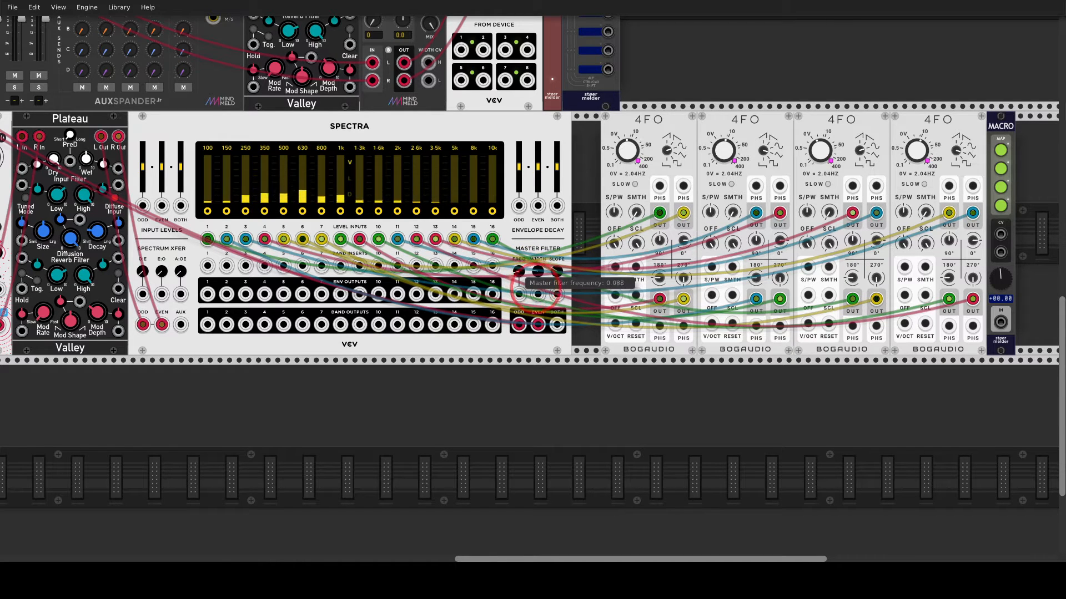
Step: Add a Bogaudio LLFO module between Spectra and the 4FOs and patch its output into Spectra's master filter FREQ input
key("Return")
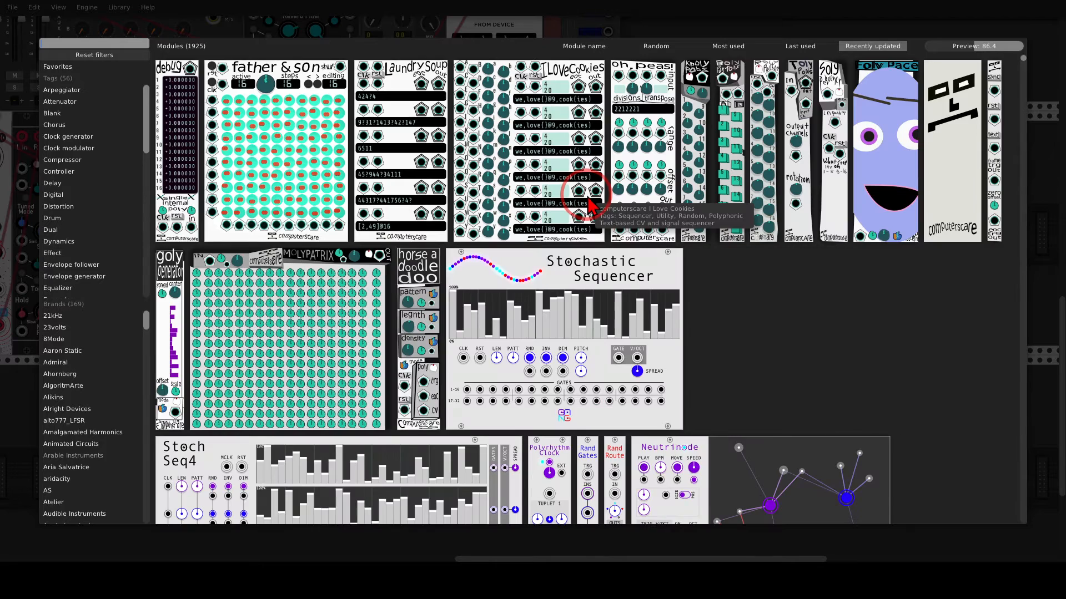
type("llfo")
left_click(164, 73)
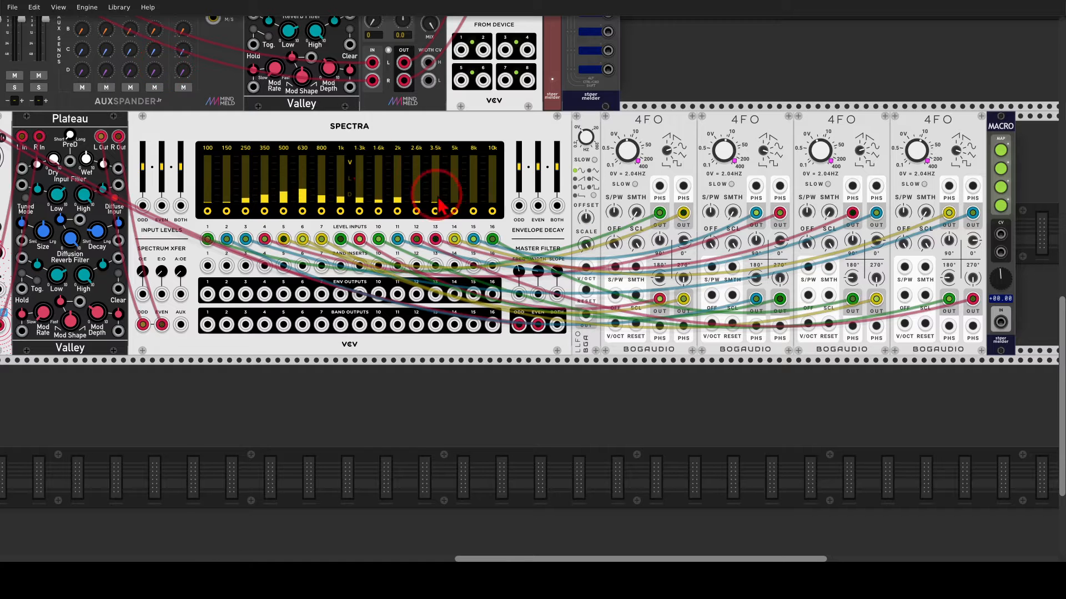
left_click_drag(588, 315, 519, 294)
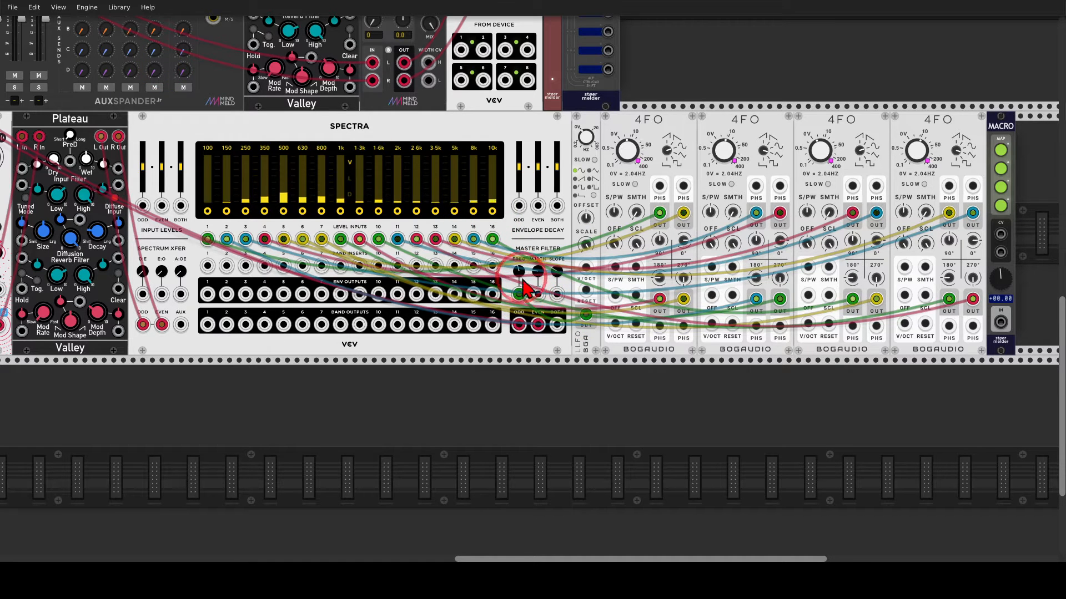
Step: Switch the LLFO to slow mode, change its waveform, and adjust its scale and frequency to modulate Spectra's master filter
left_click(593, 160)
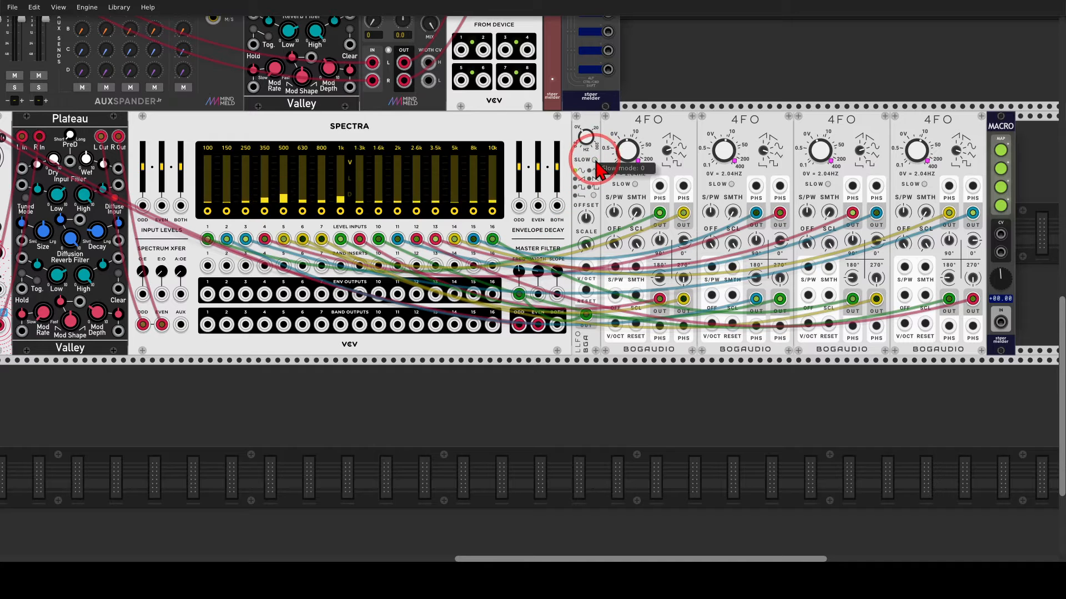
left_click(593, 196)
left_click_drag(587, 244, 536, 281)
left_click_drag(586, 137, 586, 127)
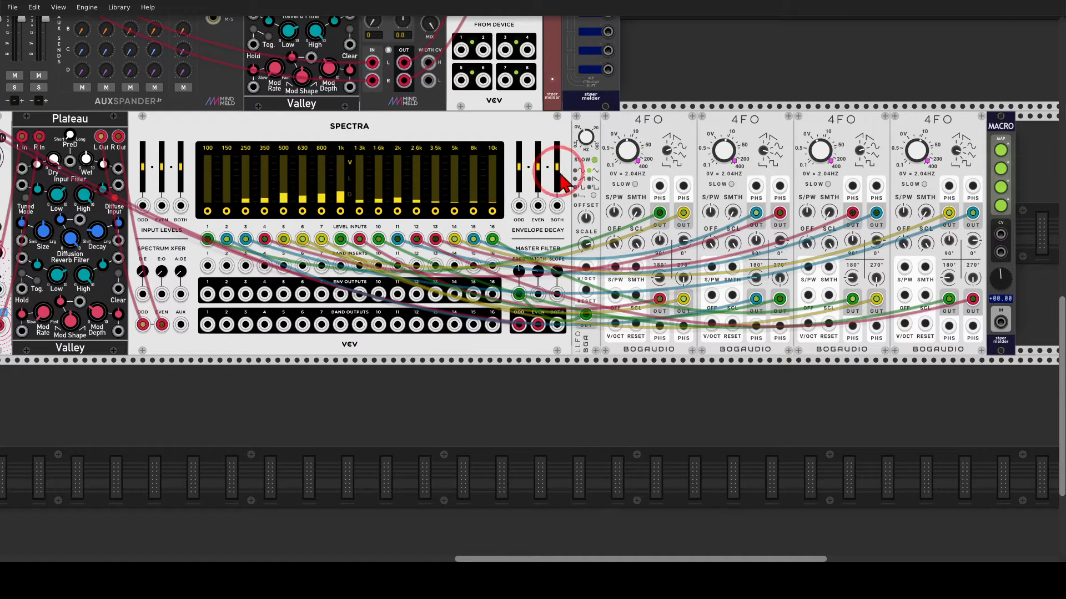
left_click_drag(531, 280, 538, 263)
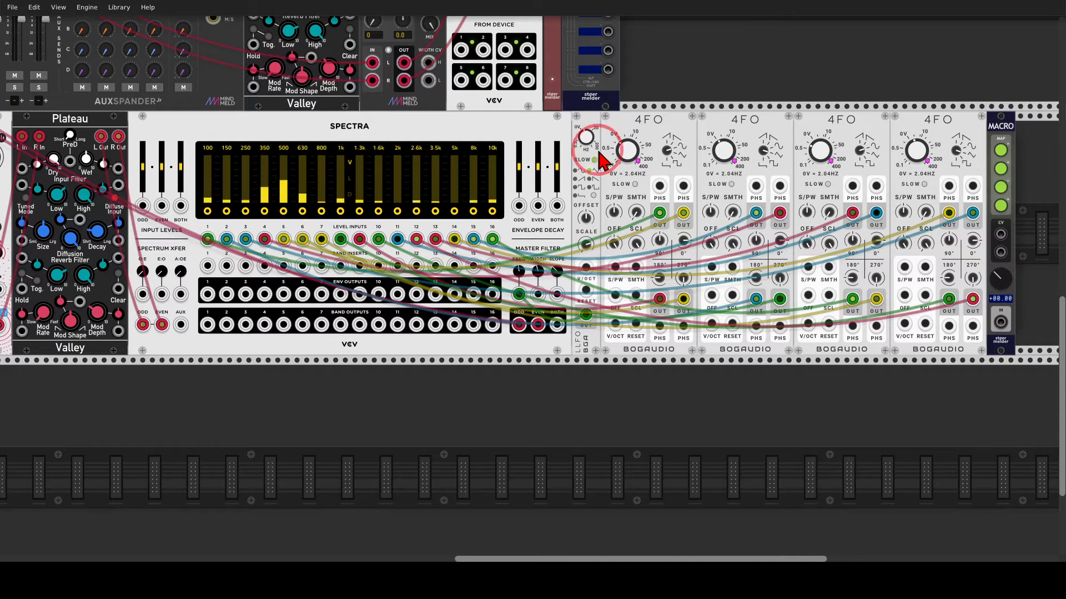
Step: Patch Chronoblob's left and right outputs into the L and R inputs of the FMOP channel on MixMaster
left_click_drag(353, 133, 930, 294)
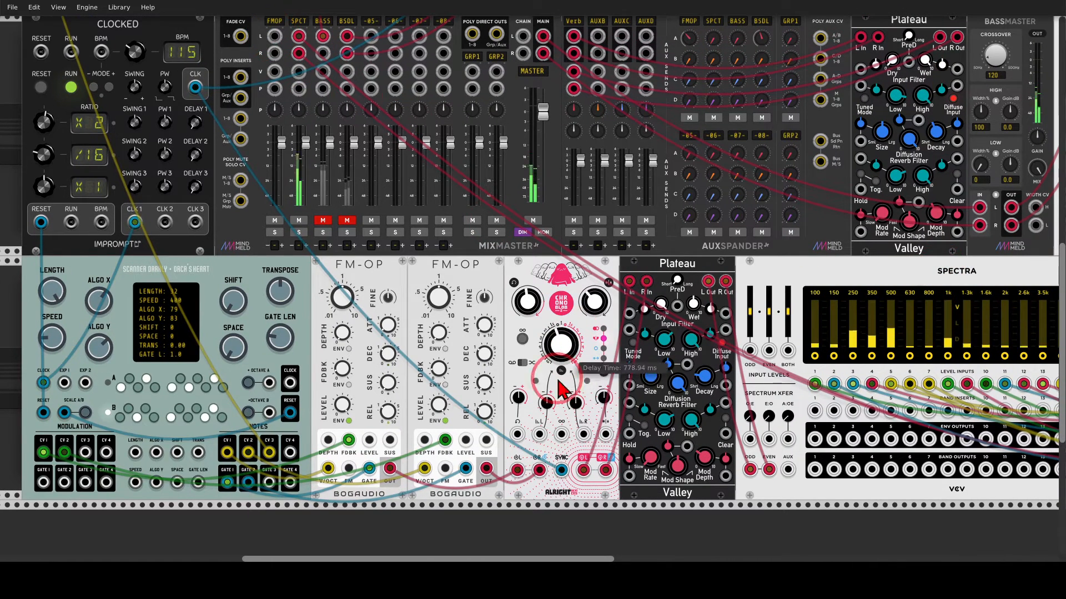
mouse_move(593, 441)
left_mouse_down()
mouse_move(555, 480)
mouse_move(572, 444)
mouse_move(331, 176)
left_mouse_up()
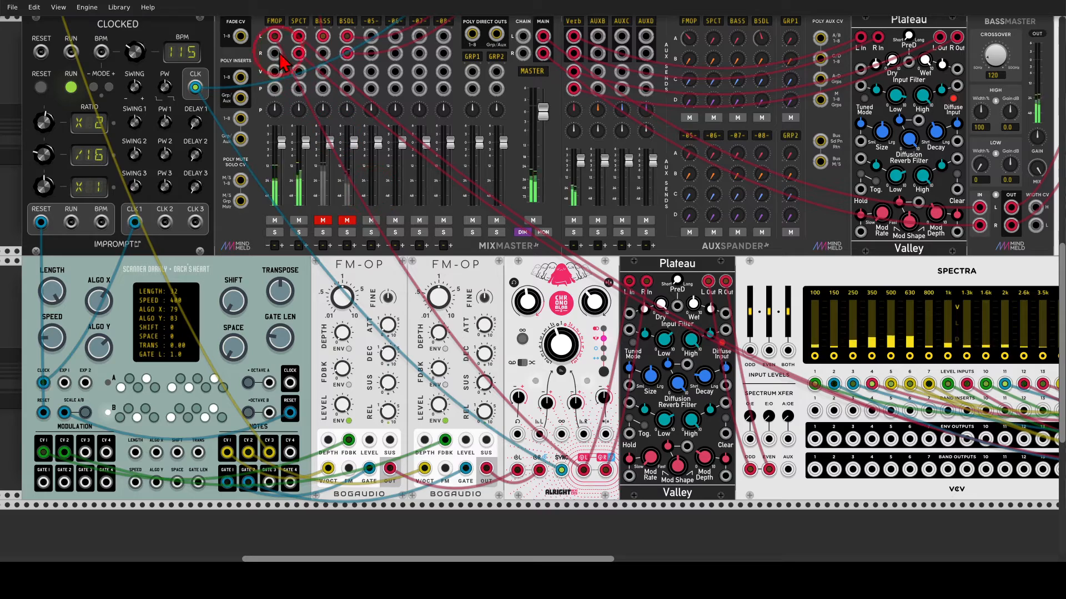
left_click_drag(274, 52, 609, 474)
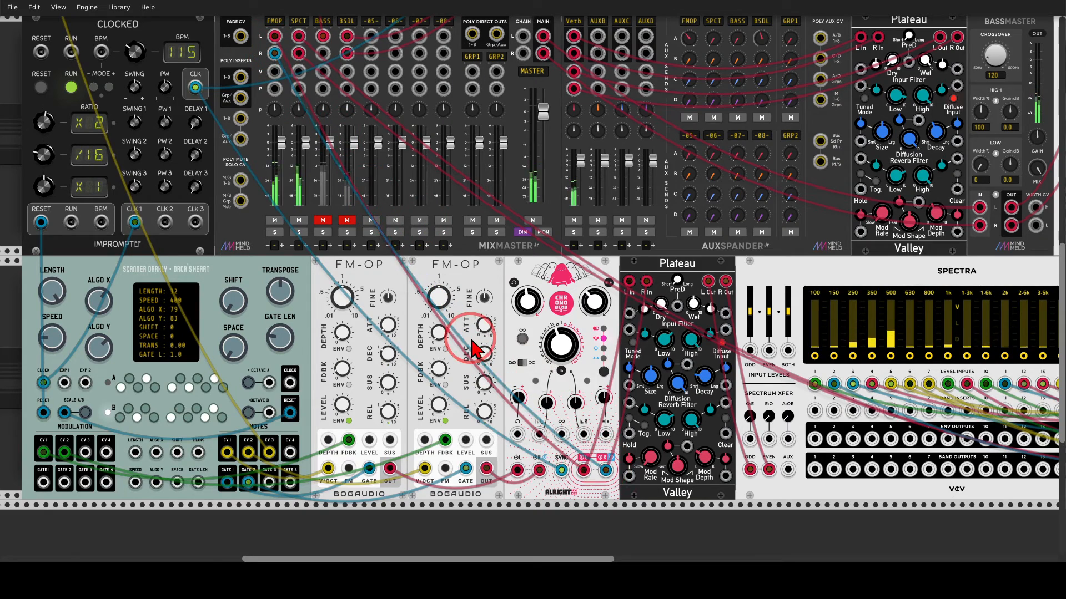
Step: Raise the MACRO knob beside the 4FO modules to 62.65% to change the speed of Spectra's band level modulation
left_click_drag(487, 285, 450, 253)
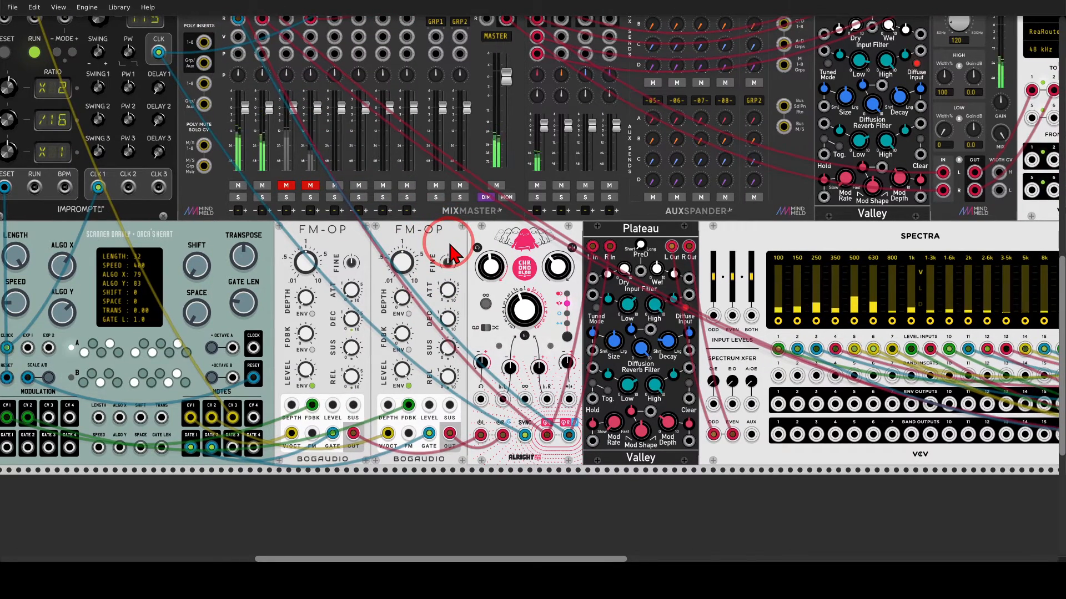
scroll(451, 245, "down", 1)
left_click_drag(652, 437, 613, 424)
left_click_drag(739, 431, 568, 423)
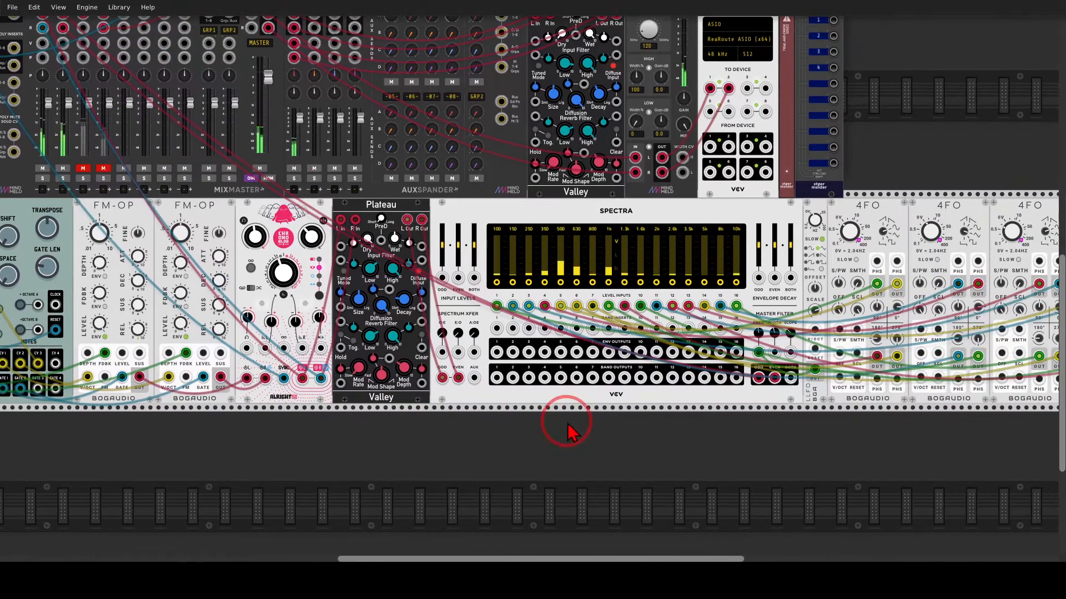
left_click_drag(782, 422, 569, 423)
left_click(947, 344)
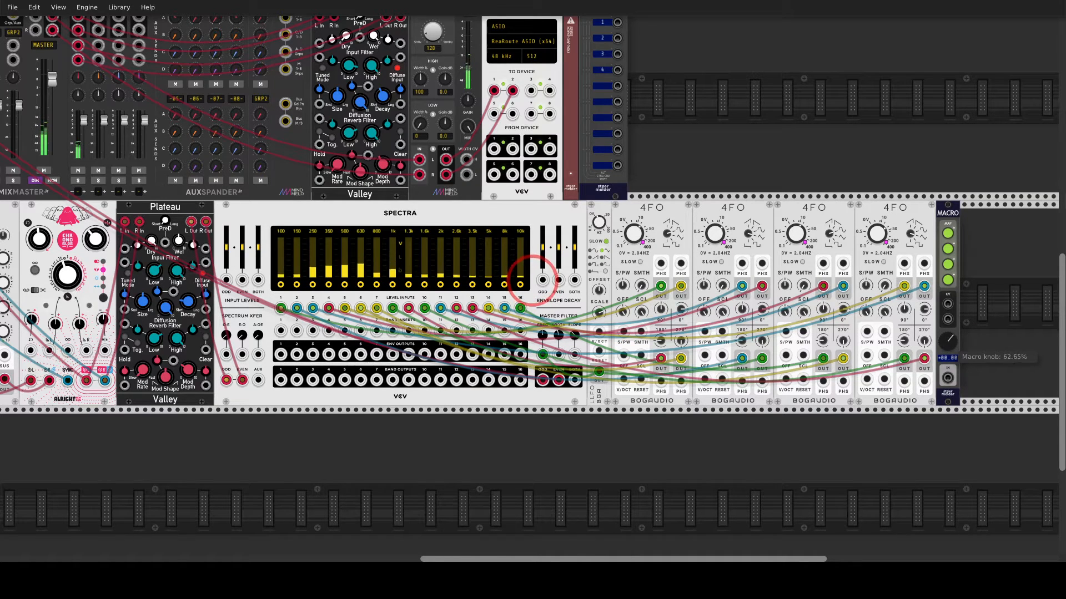
Step: Unmute the BASS and BSDL channels on MixMaster so the Interzone bass plays with the rest of the patch
left_click_drag(727, 196, 1039, 295)
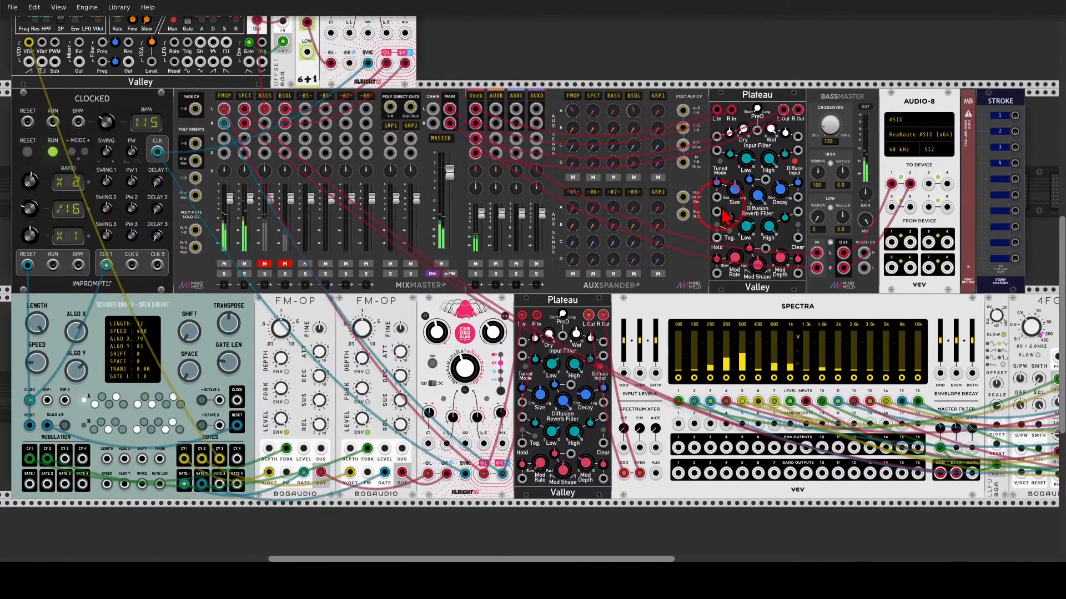
left_click_drag(425, 85, 740, 250)
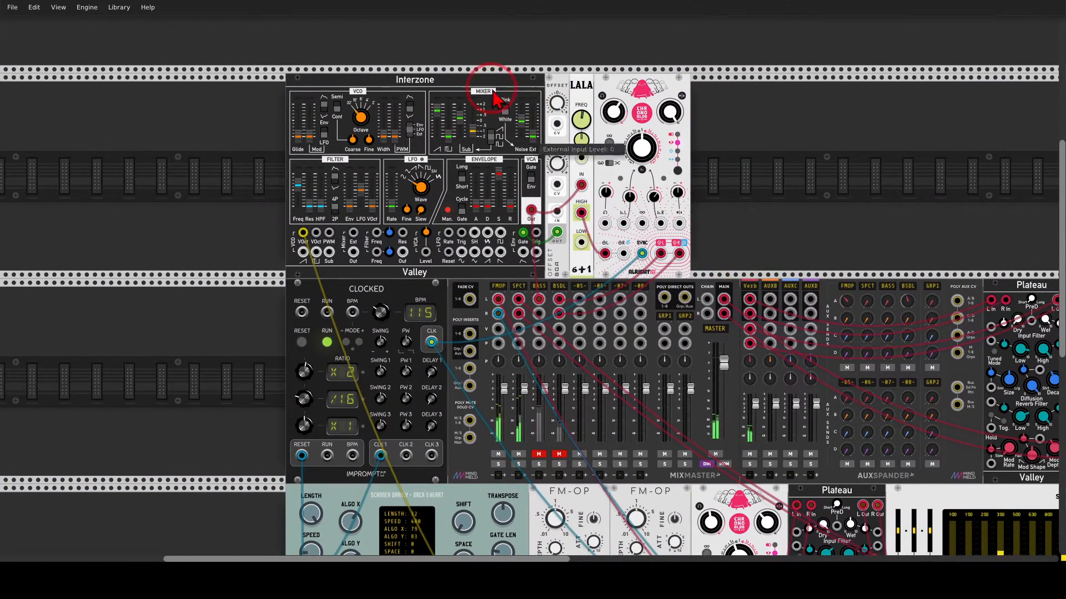
mouse_move(437, 66)
left_mouse_down()
mouse_move(468, 90)
mouse_move(437, 141)
mouse_move(447, 477)
mouse_move(430, 474)
mouse_move(469, 496)
left_mouse_up()
key("Escape")
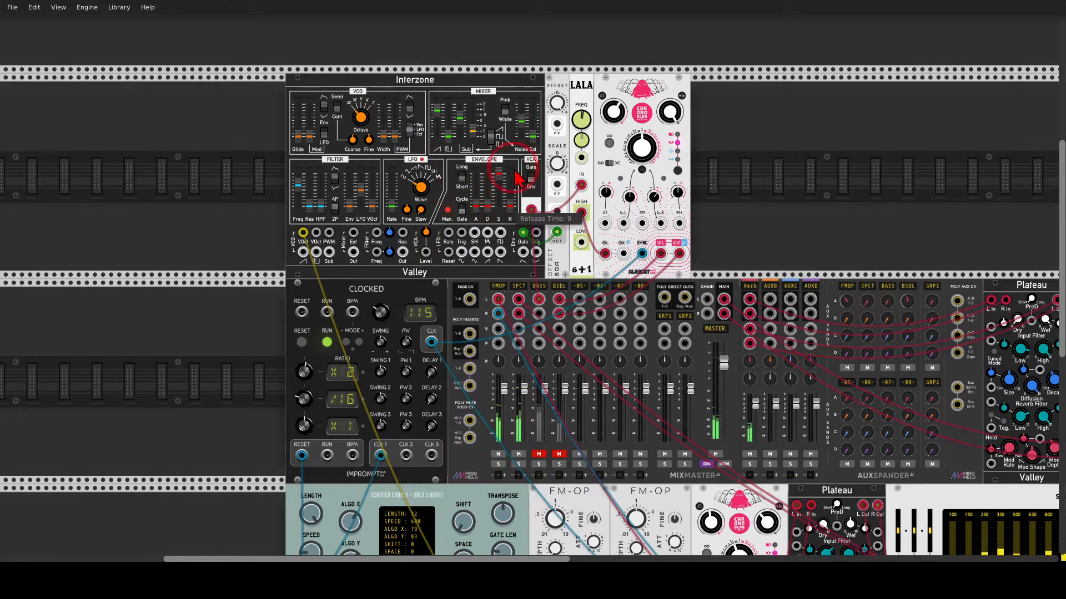
mouse_move(591, 113)
left_mouse_down()
mouse_move(587, 78)
mouse_move(563, 97)
mouse_move(597, 95)
mouse_move(604, 186)
left_mouse_up()
key("Escape")
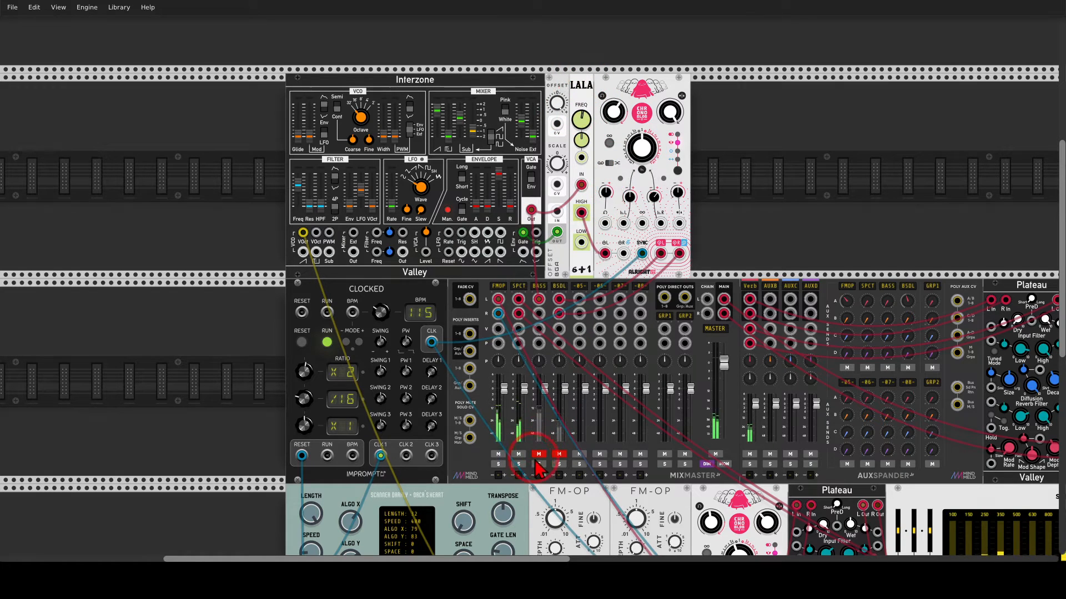
left_click(538, 454)
left_click(559, 454)
left_click_drag(707, 238, 571, 162)
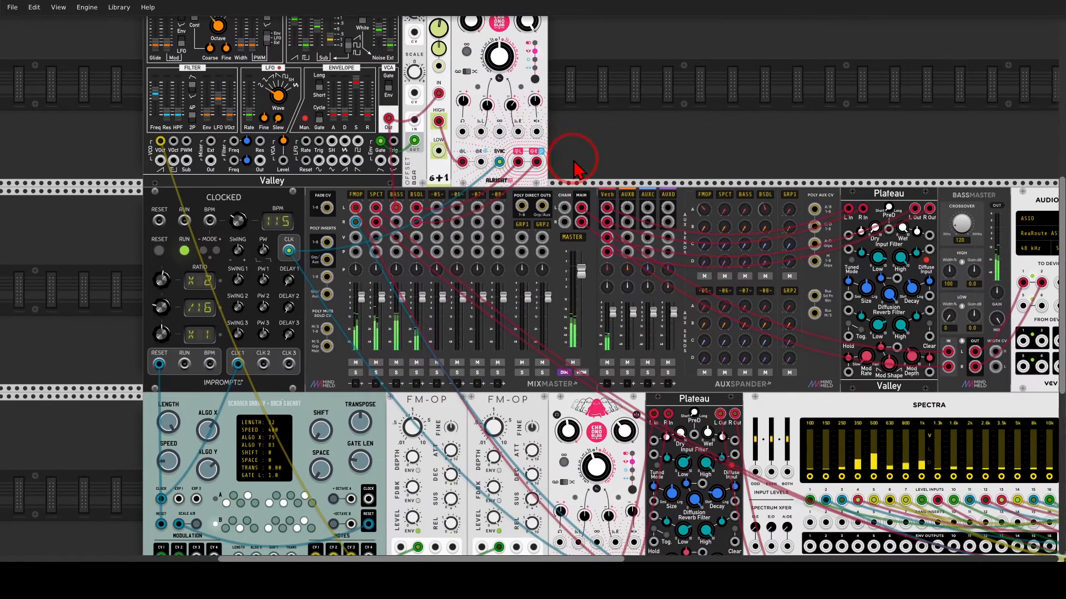
scroll(575, 167, "down", 5)
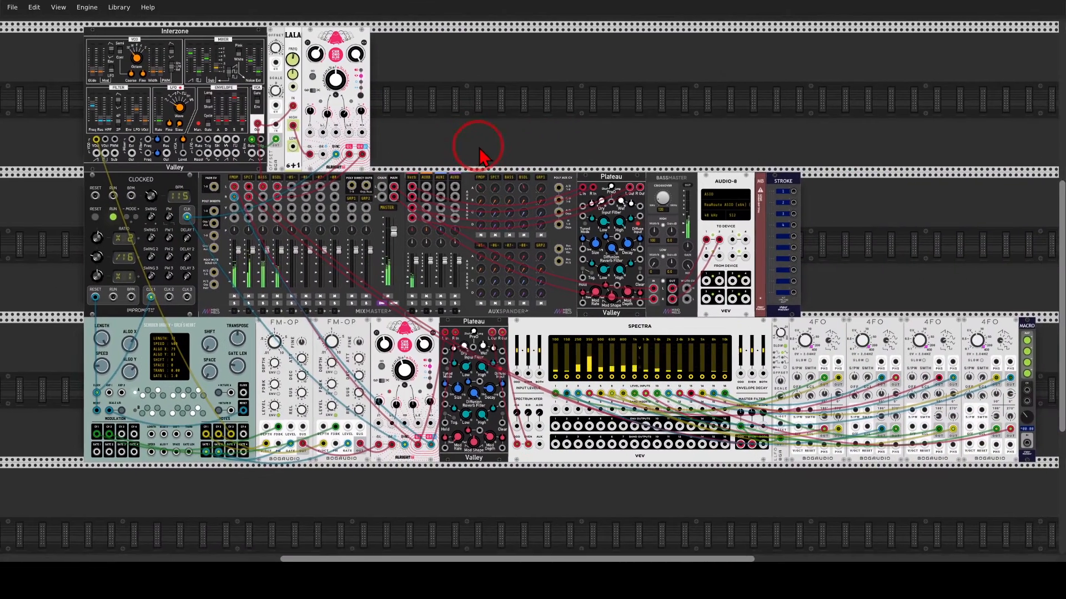
left_click_drag(480, 157, 471, 170)
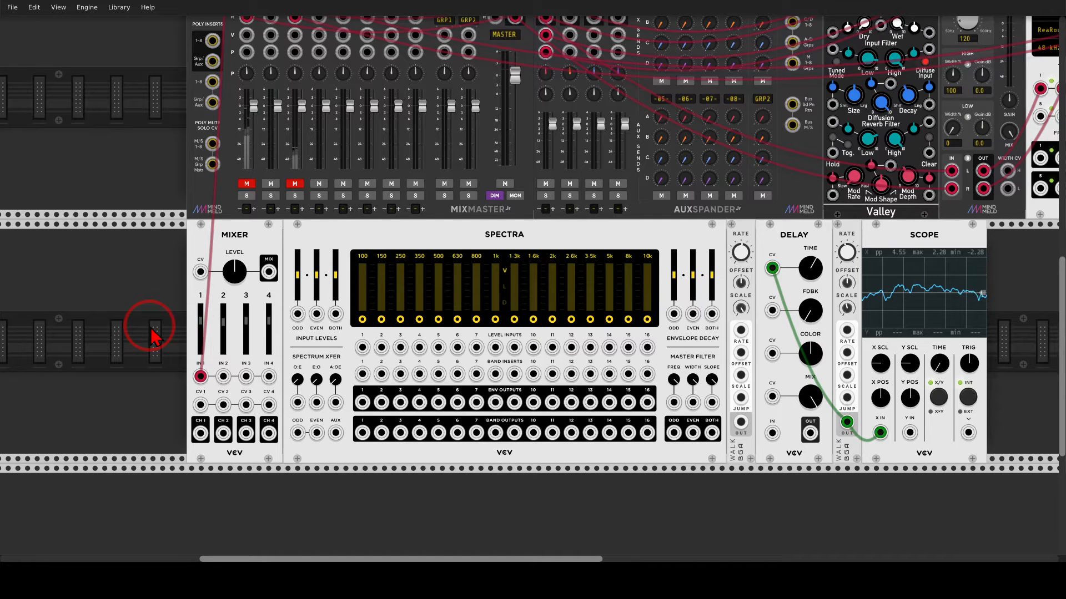
Step: In the random sampler patch, connect the VCV Mixer's MIX output to Spectra's ODD input
scroll(155, 333, "up", 6)
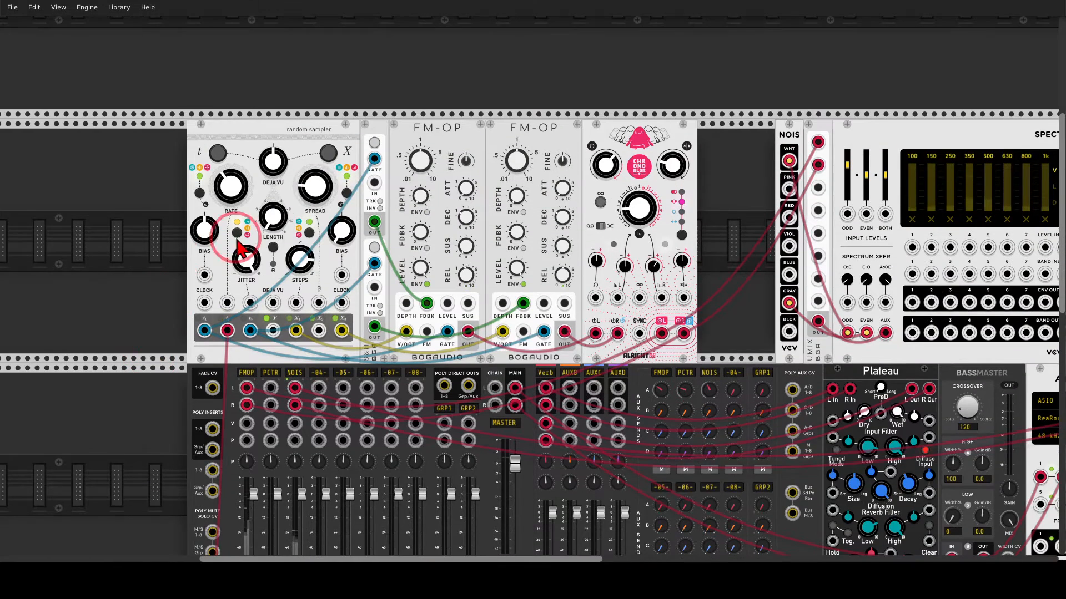
mouse_move(261, 112)
left_mouse_down()
mouse_move(320, 120)
mouse_move(310, 112)
left_mouse_up()
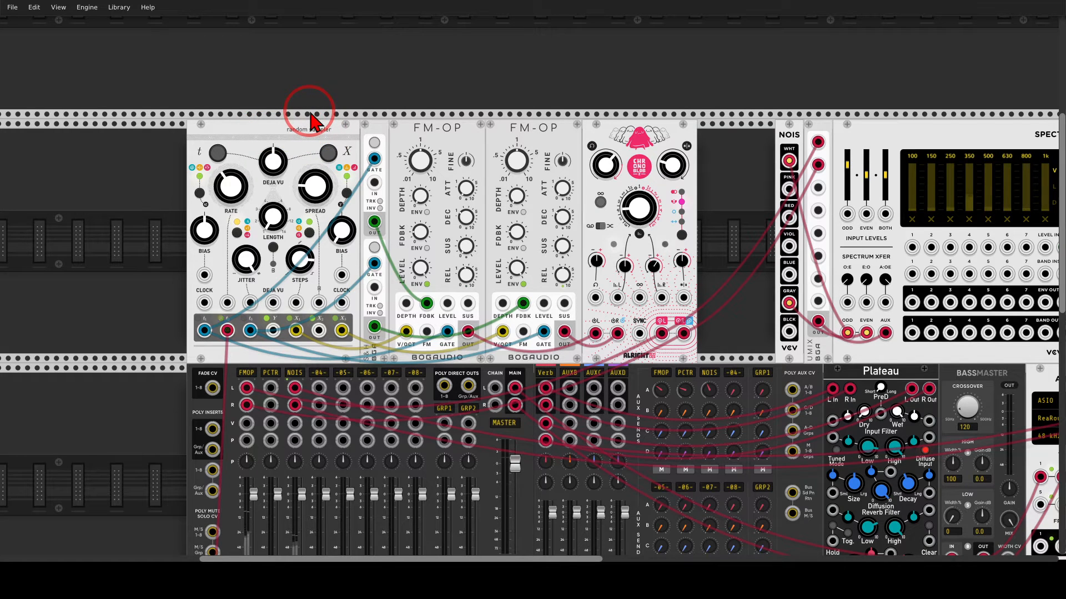
mouse_move(260, 240)
left_mouse_down()
mouse_move(236, 247)
mouse_move(225, 272)
mouse_move(286, 262)
mouse_move(267, 248)
left_mouse_up()
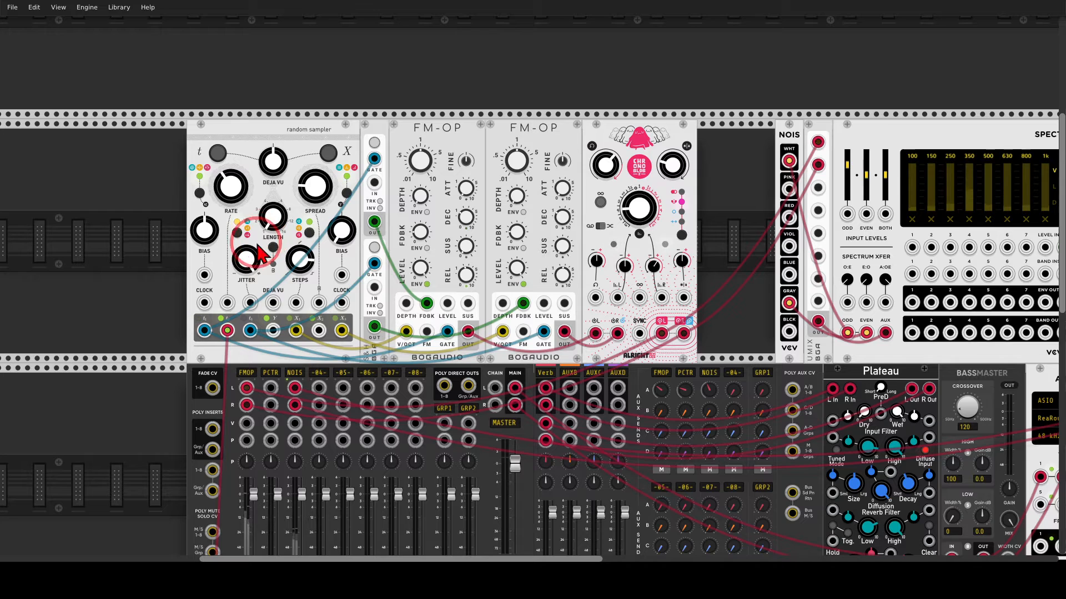
scroll(265, 247, "down", 5)
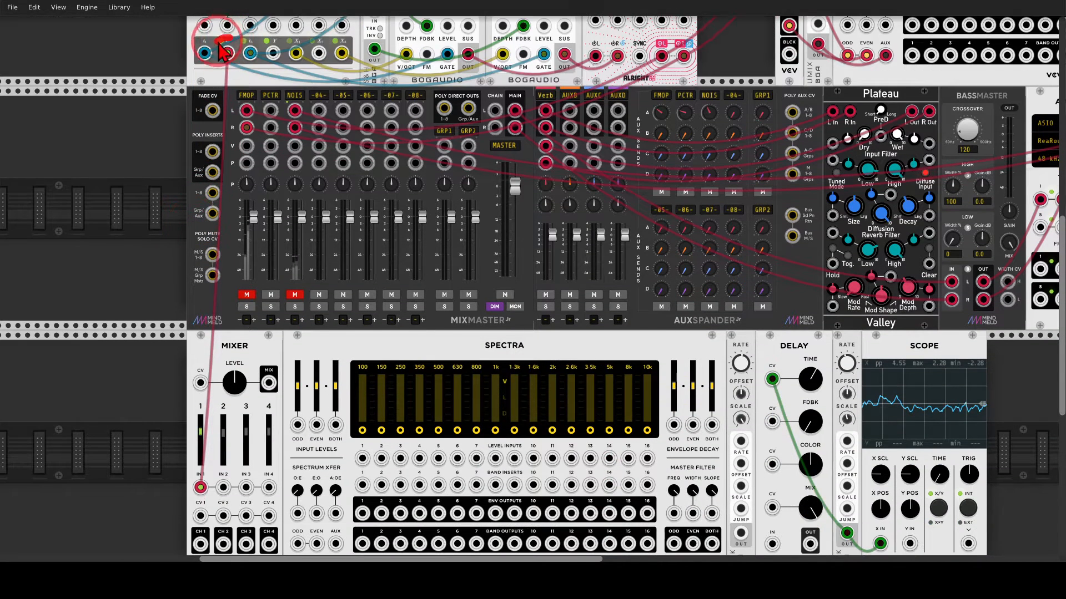
mouse_move(233, 78)
left_mouse_down()
mouse_move(182, 439)
mouse_move(167, 452)
mouse_move(195, 452)
left_mouse_up()
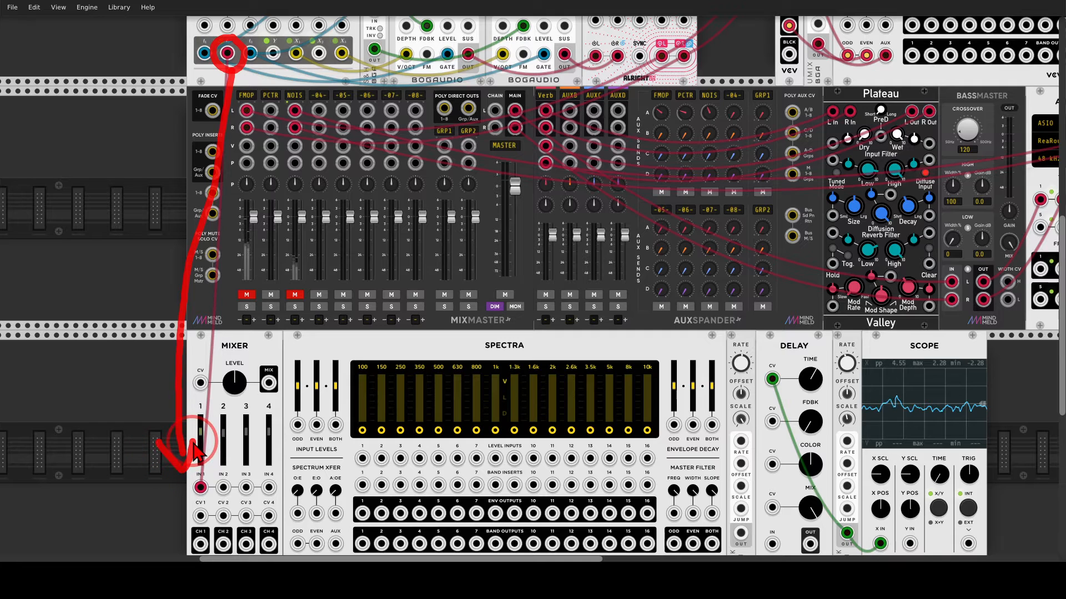
scroll(194, 357, "down", 5)
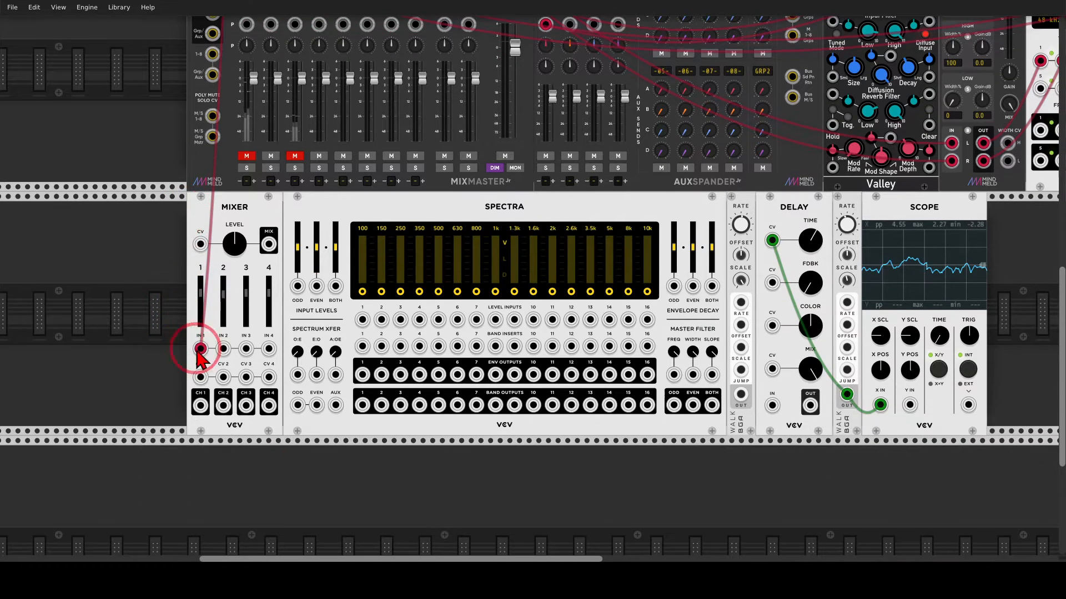
left_click_drag(268, 244, 298, 405)
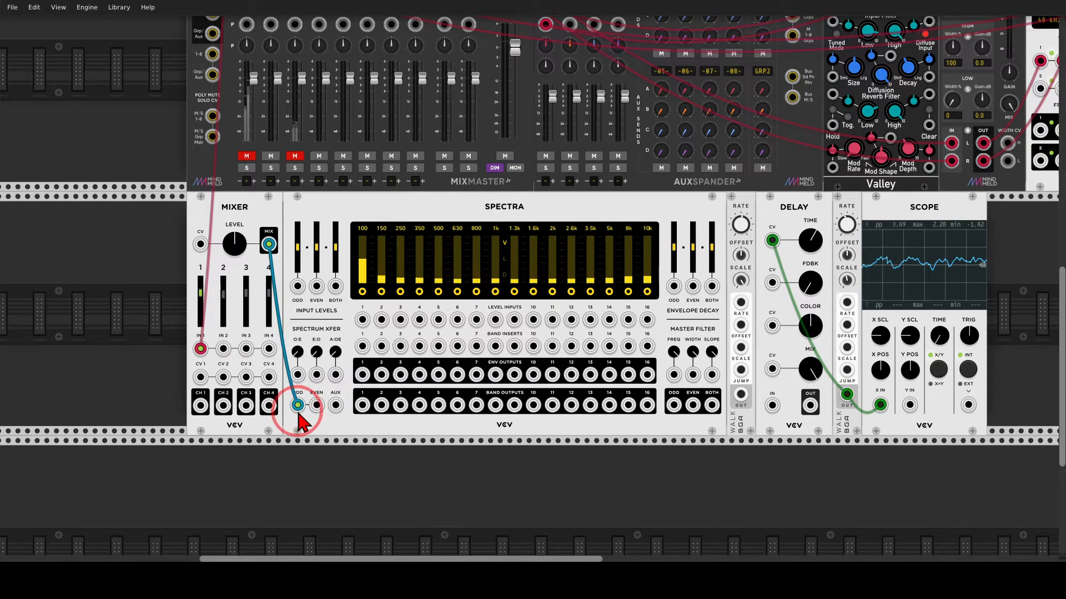
mouse_move(297, 411)
left_mouse_down()
mouse_move(317, 428)
mouse_move(317, 408)
mouse_move(326, 425)
left_mouse_up()
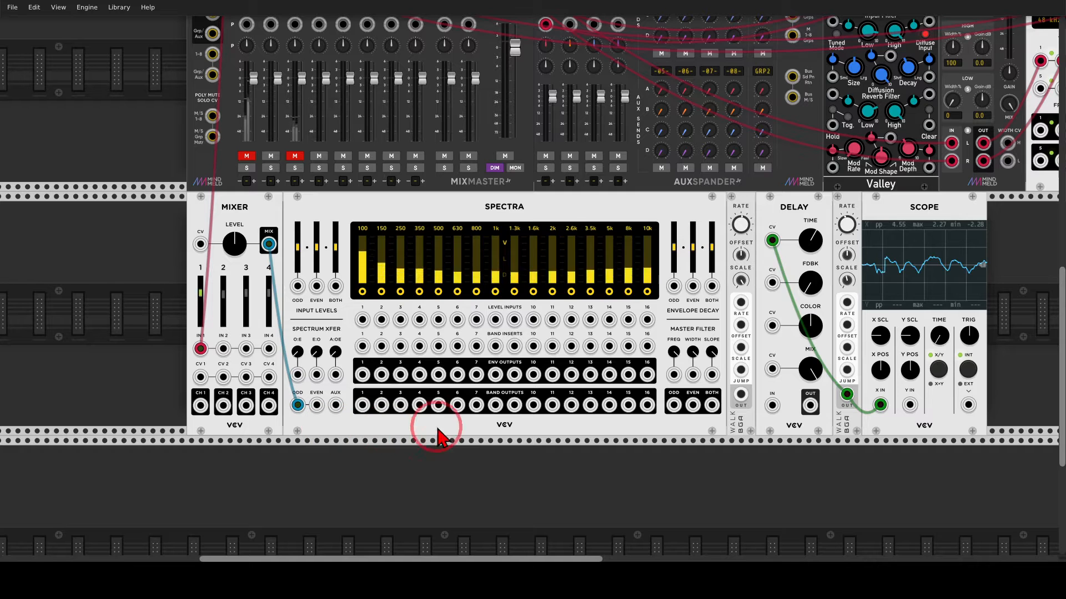
Step: Patch Spectra's BOTH output into the L input of the PCTR channel on MixMaster
mouse_move(724, 379)
left_mouse_down()
mouse_move(704, 381)
mouse_move(716, 410)
left_mouse_up()
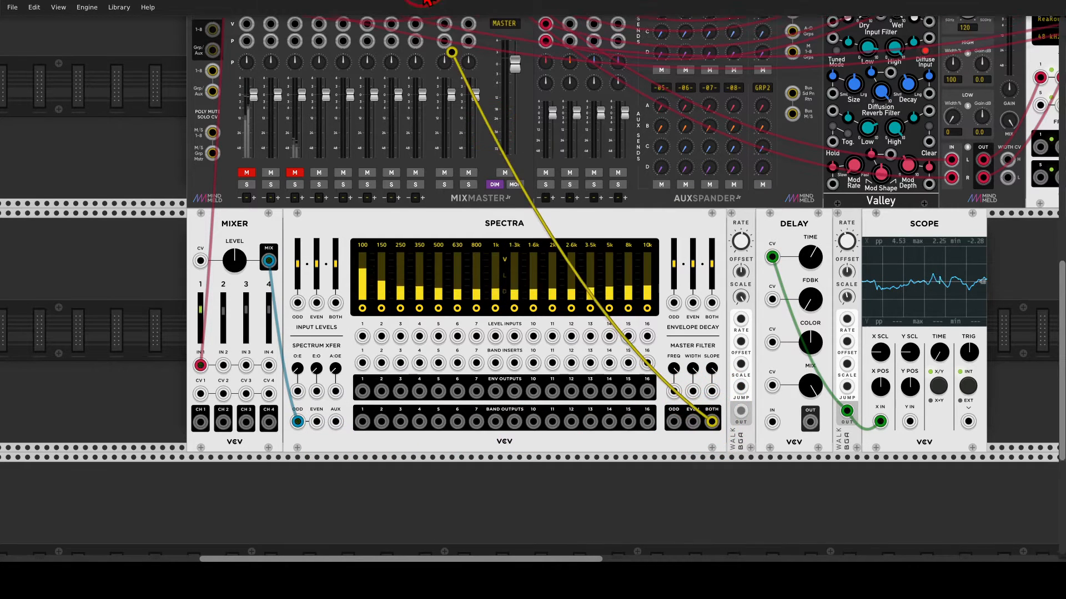
left_click_drag(425, 2, 271, 72)
scroll(415, 196, "down", 5)
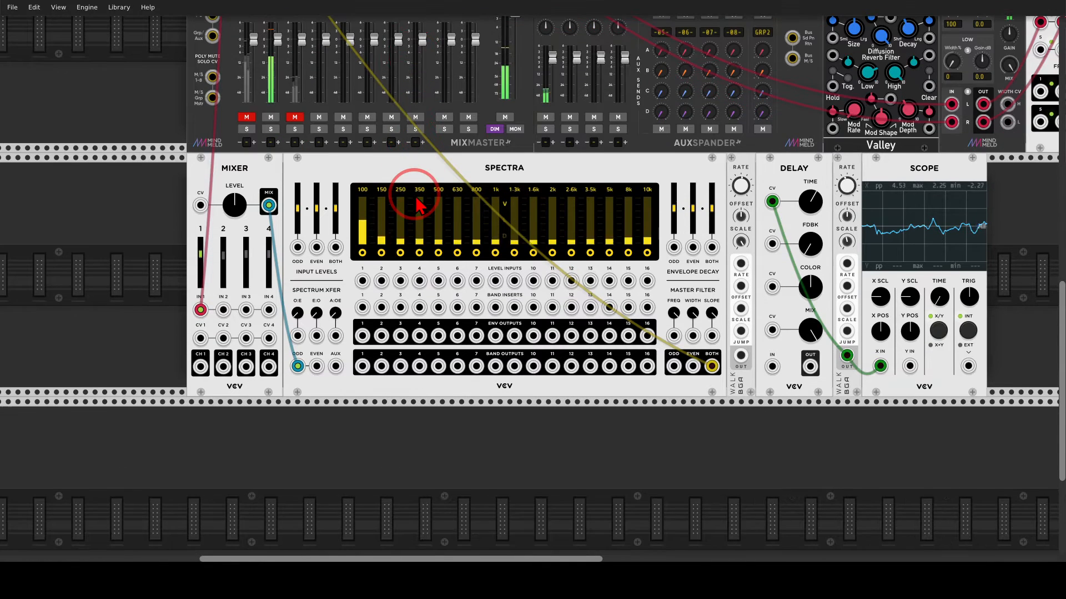
scroll(403, 248, "up", 1)
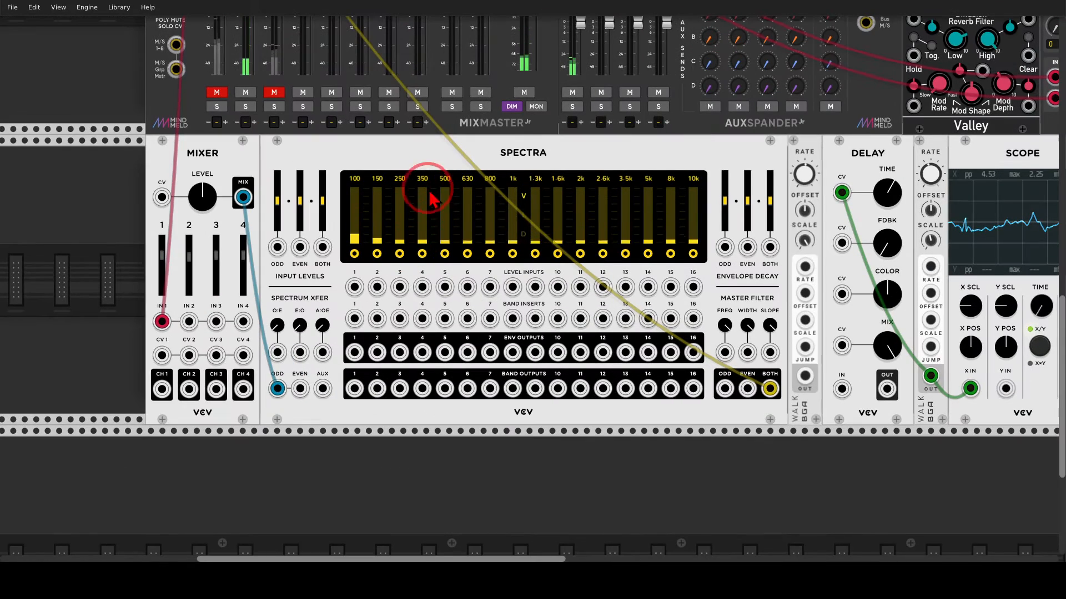
left_click_drag(421, 164, 400, 151)
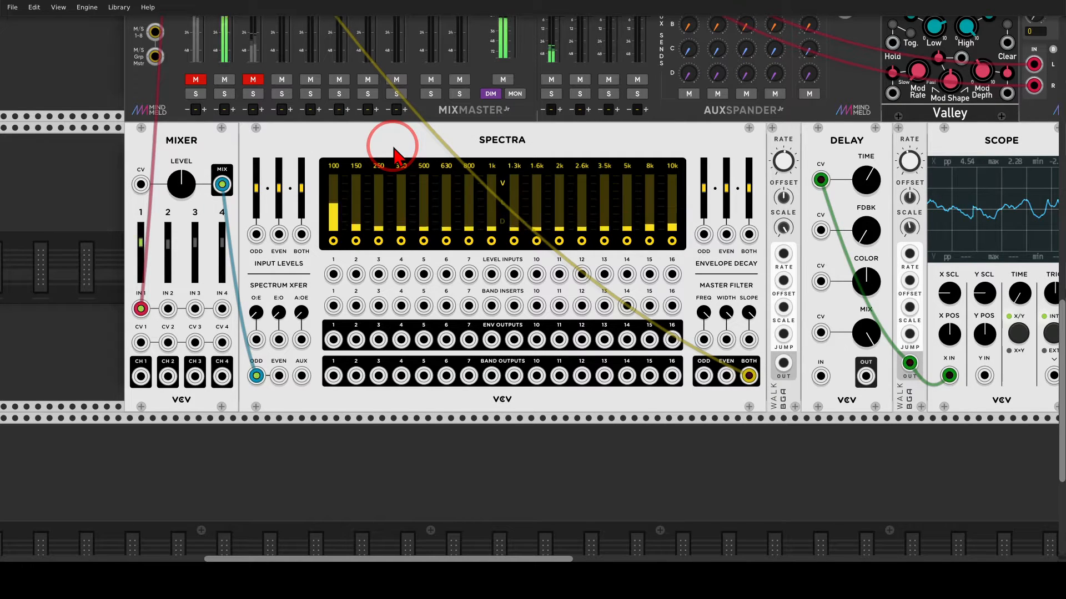
Step: Lower Mixer channel 2 fully, patch Spectra's BOTH output back into IN 2, and raise channel 2 to about half for feedback
left_click_drag(168, 242, 167, 275)
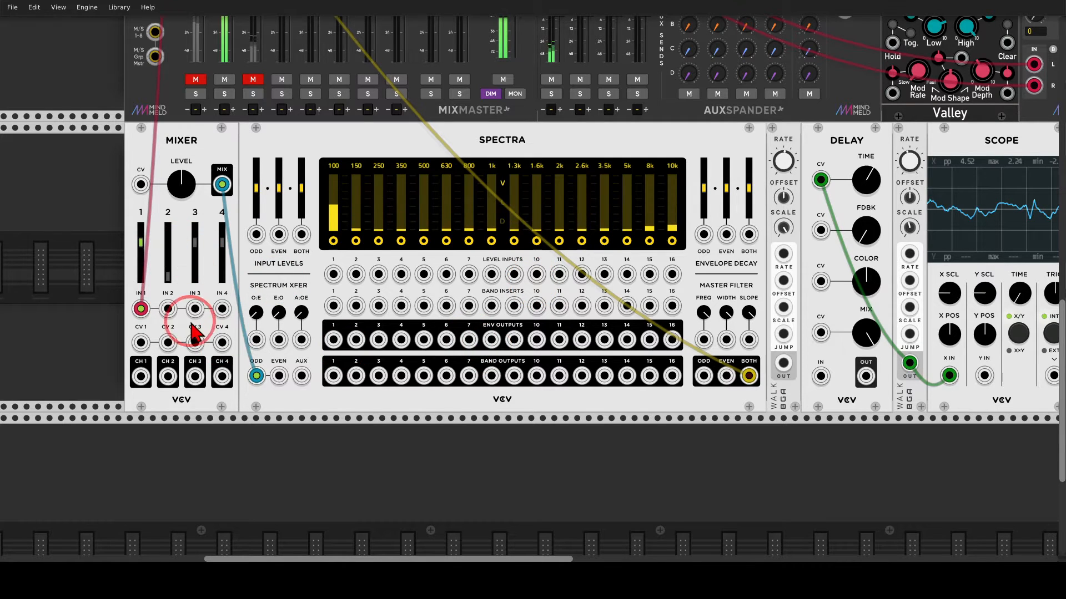
left_click_drag(168, 309, 206, 335)
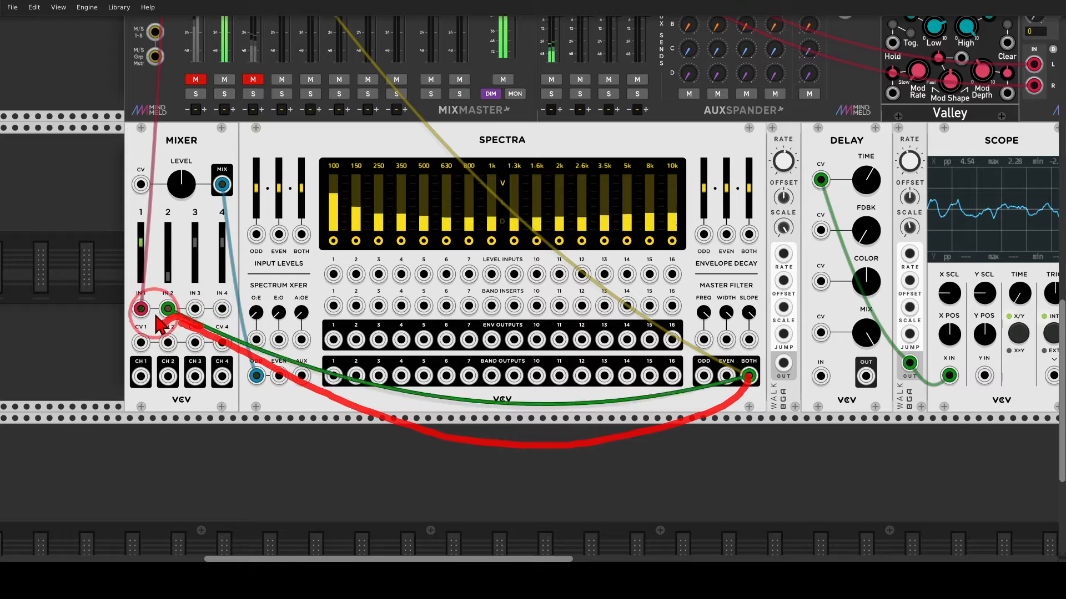
mouse_move(227, 196)
left_mouse_down()
mouse_move(265, 350)
mouse_move(277, 332)
left_mouse_up()
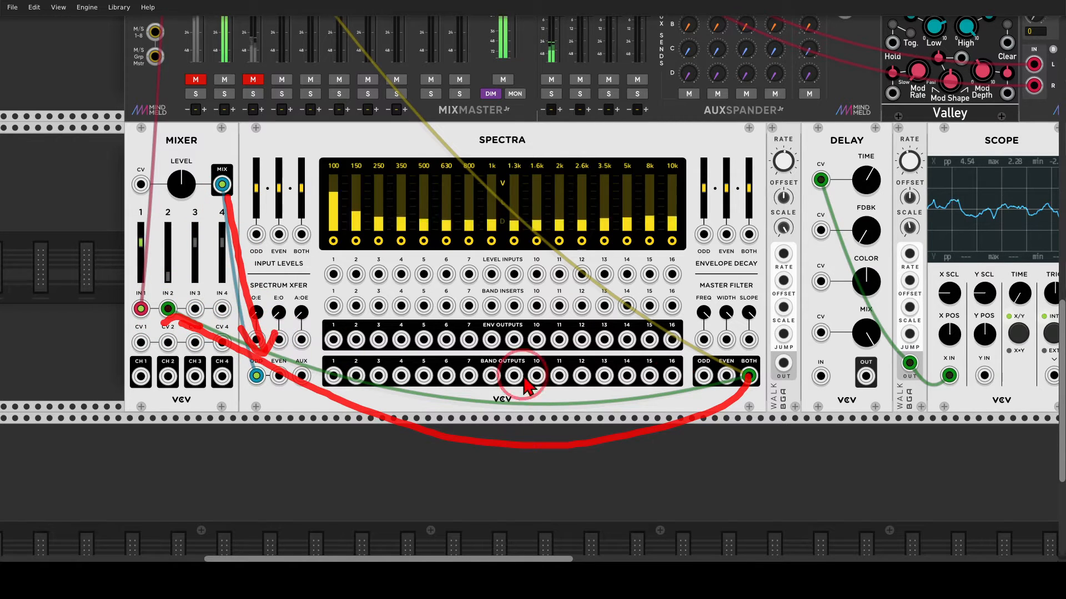
mouse_move(747, 377)
left_mouse_down()
mouse_move(756, 381)
mouse_move(388, 451)
mouse_move(177, 348)
left_mouse_up()
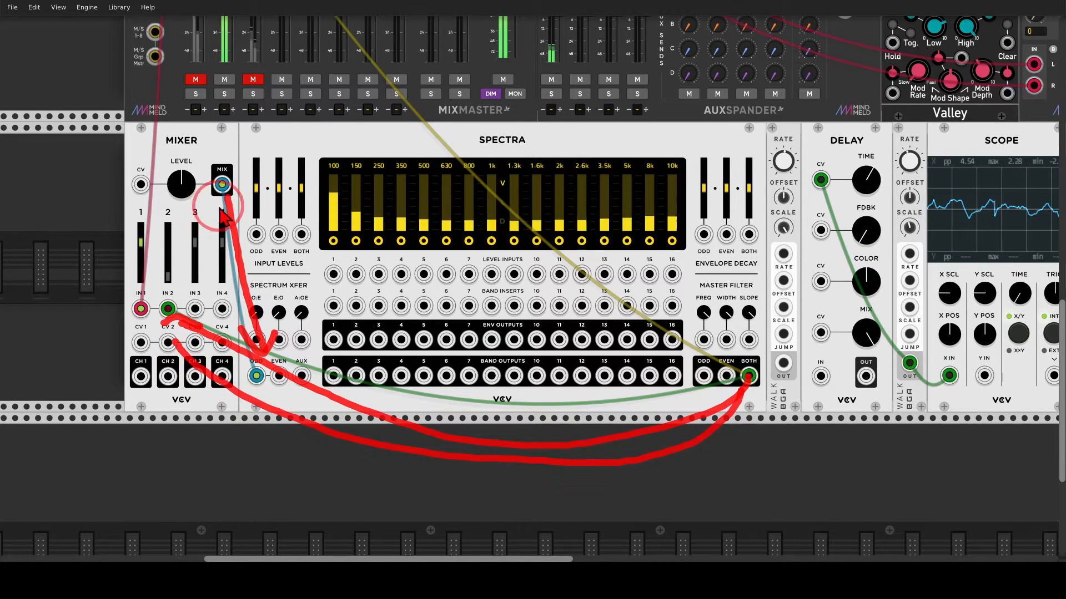
left_click_drag(225, 197, 261, 350)
mouse_move(749, 398)
left_mouse_down()
mouse_move(502, 459)
mouse_move(187, 329)
left_mouse_up()
left_click_drag(229, 200, 301, 318)
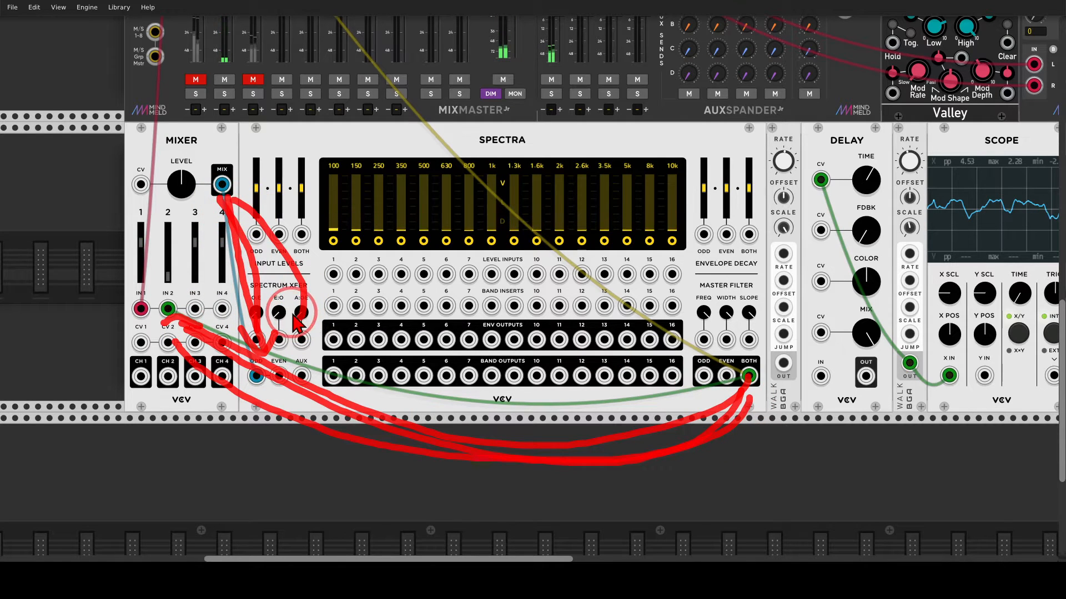
key("Escape")
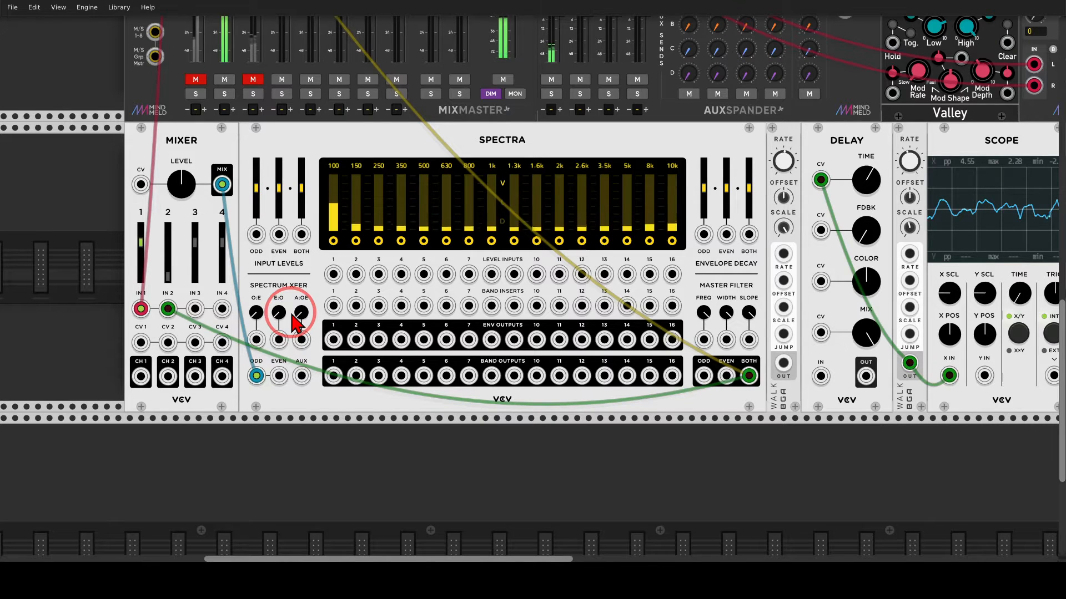
left_click_drag(168, 277, 168, 253)
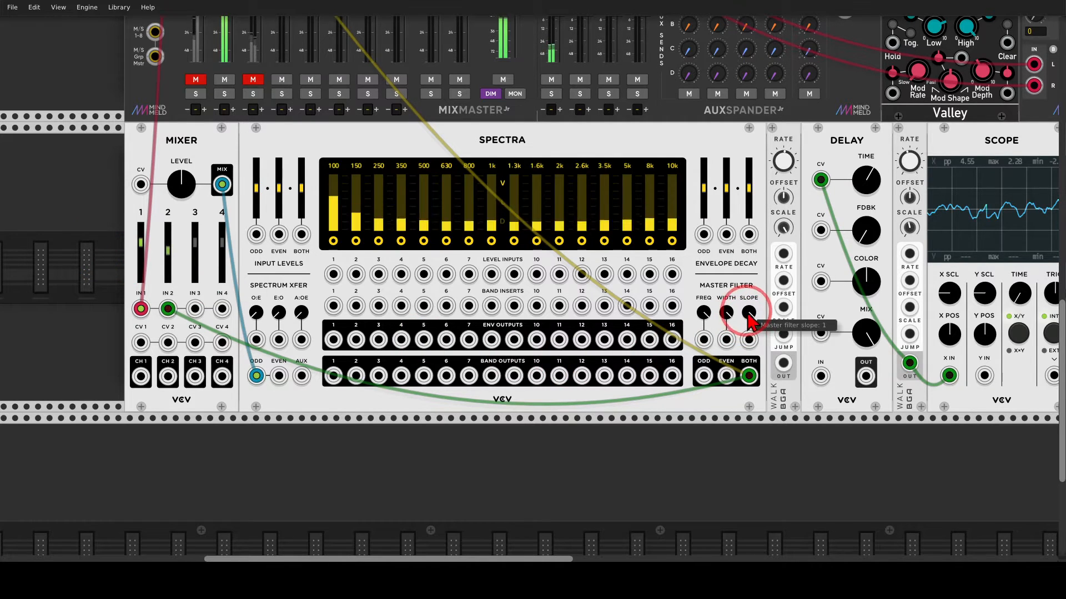
Step: Adjust Spectra's master filter slope and frequency, and patch the adjacent Walk module's output into the filter's FREQ input
left_click_drag(749, 312, 727, 475)
left_click_drag(703, 312, 532, 283)
mouse_move(769, 377)
left_mouse_down()
mouse_move(797, 351)
mouse_move(784, 348)
left_mouse_up()
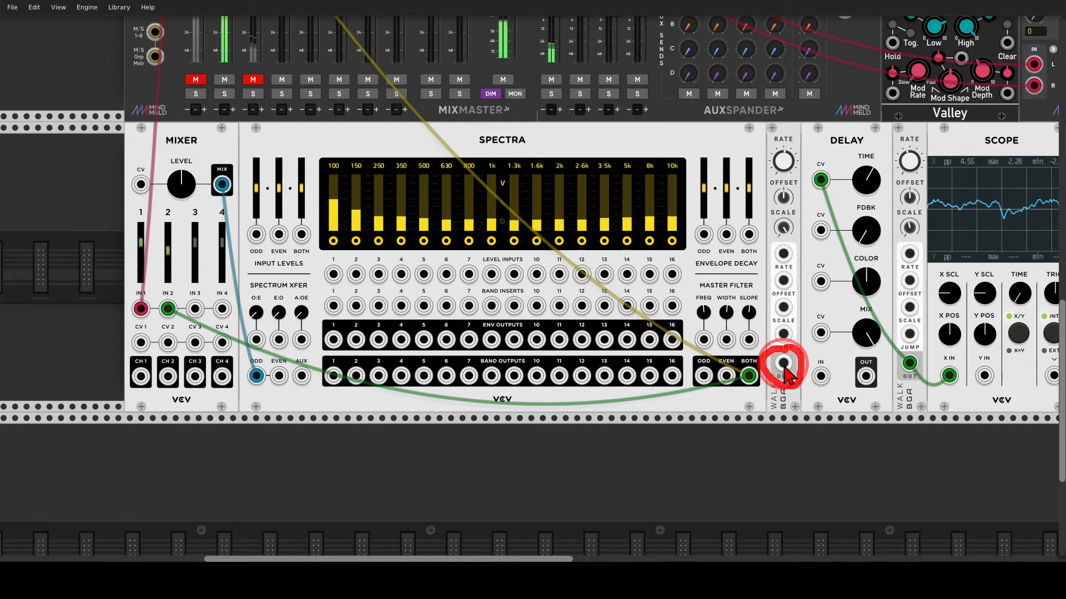
left_click_drag(783, 367, 704, 343)
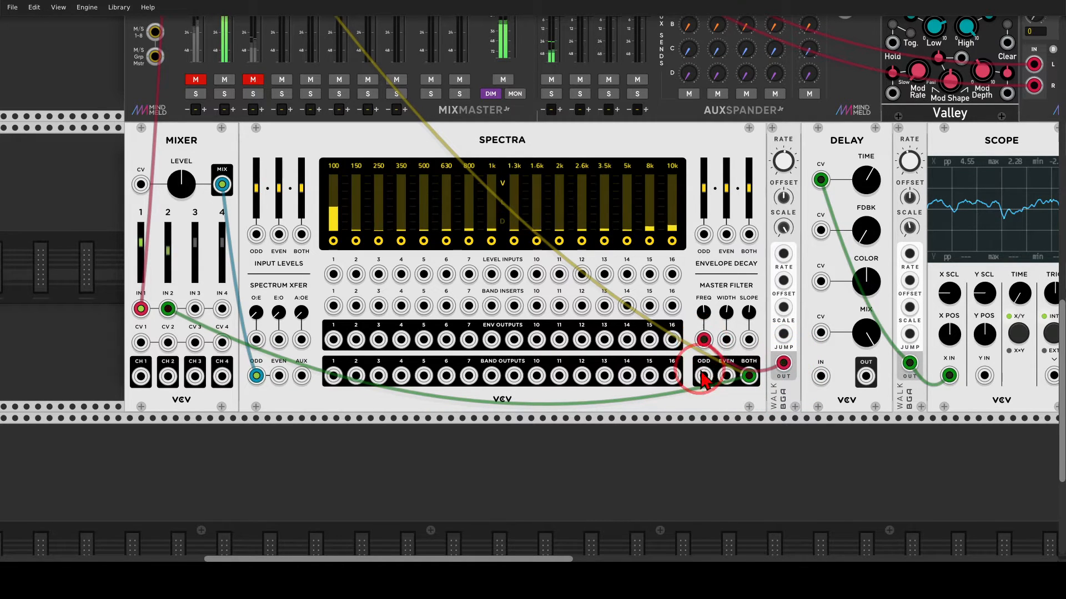
left_click_drag(644, 405, 599, 400)
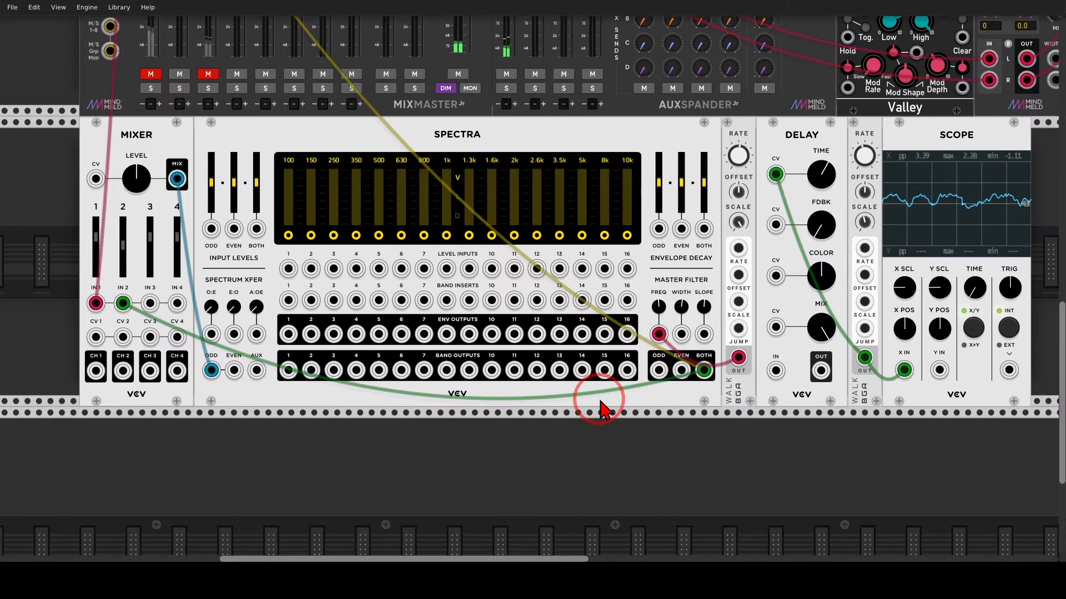
Step: Switch off Spectra's 100 and 150 bands and readjust the master filter knobs
left_click_drag(701, 311, 532, 282)
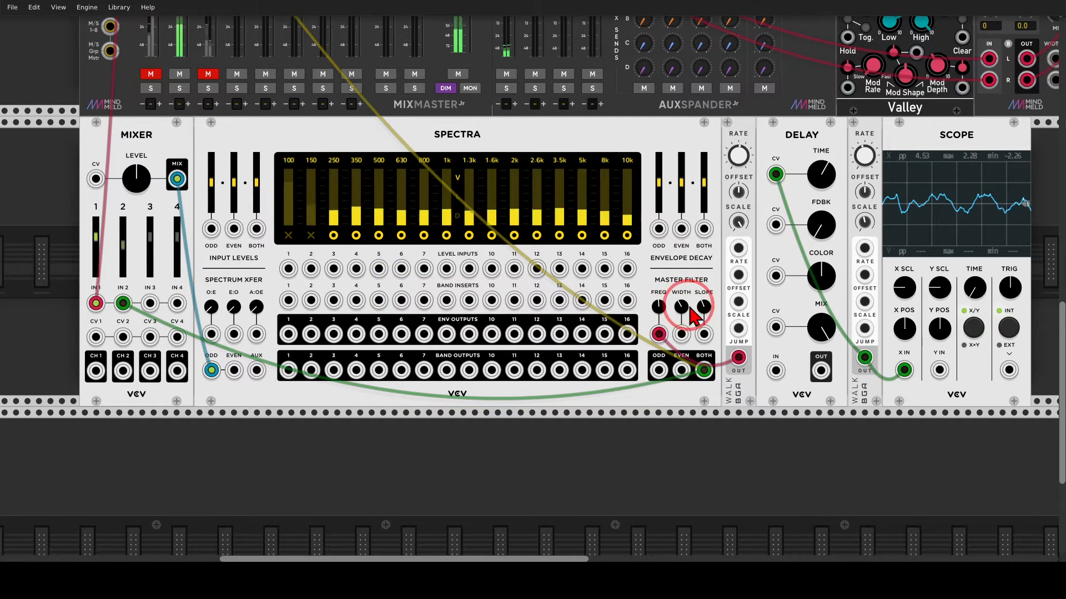
left_click_drag(660, 307, 532, 281)
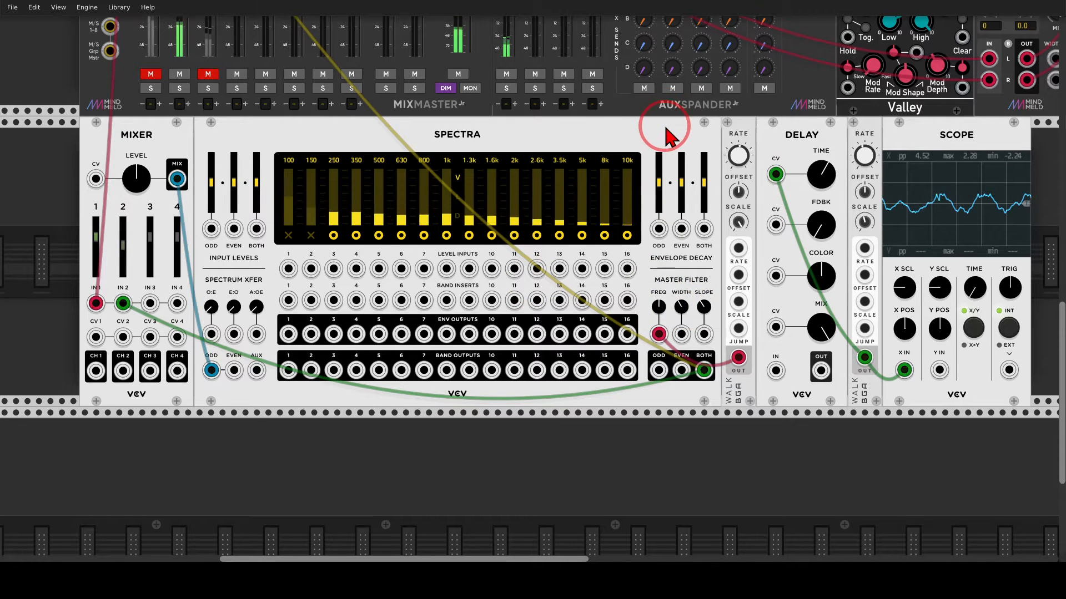
left_click_drag(665, 127, 646, 126)
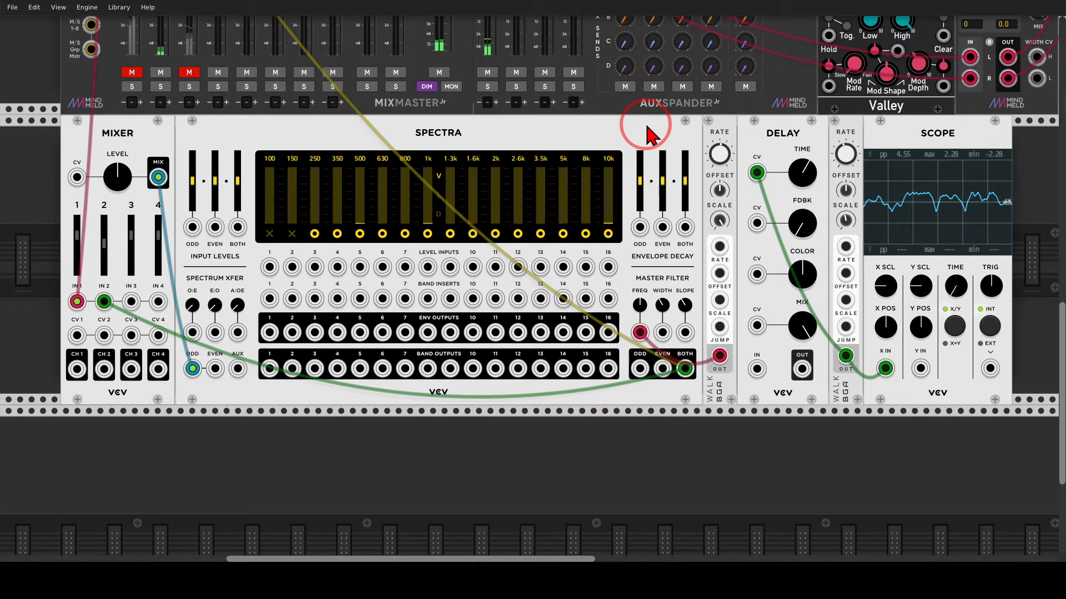
Step: Lower Mixer channel 2 fully and reroute the feedback from Spectra's BOTH output through the Delay module into Mixer's IN 2
left_click_drag(104, 242, 104, 270)
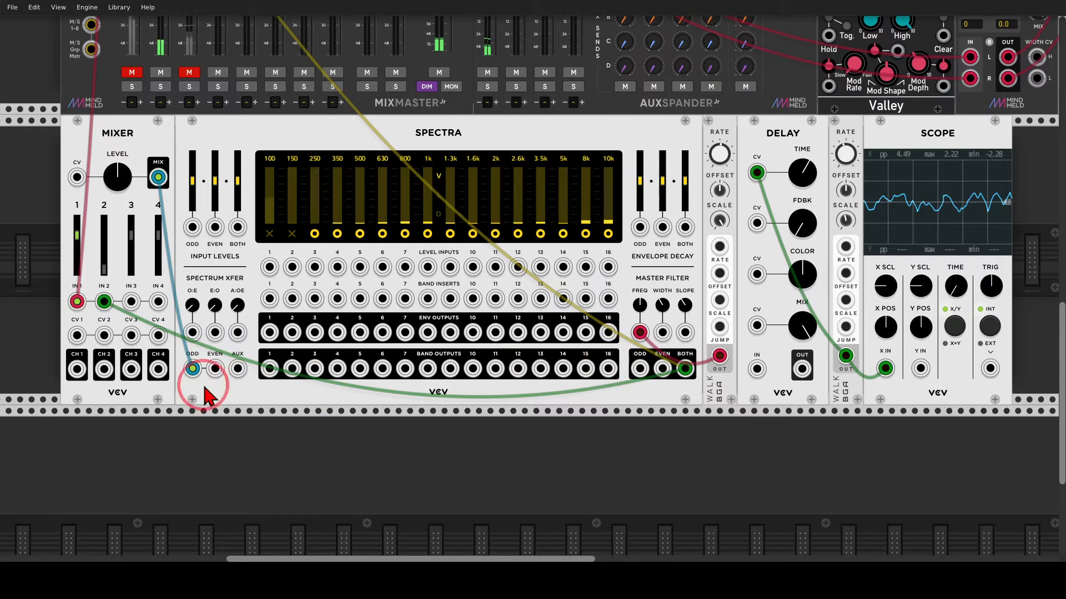
left_click_drag(104, 301, 757, 369)
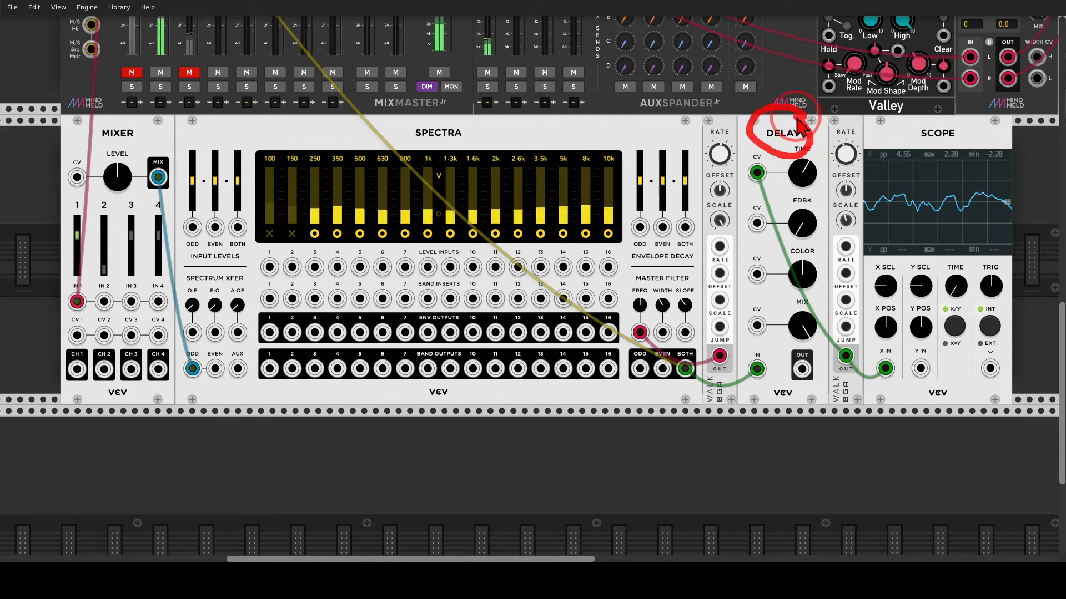
left_click_drag(802, 368, 103, 302)
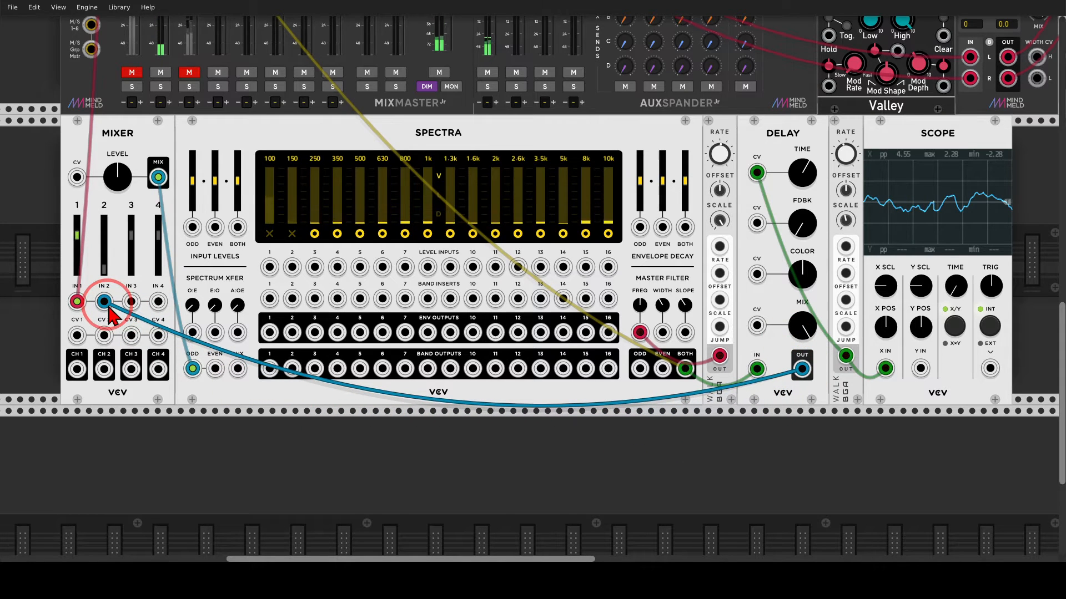
mouse_move(798, 296)
left_mouse_down()
mouse_move(828, 333)
mouse_move(812, 298)
left_mouse_up()
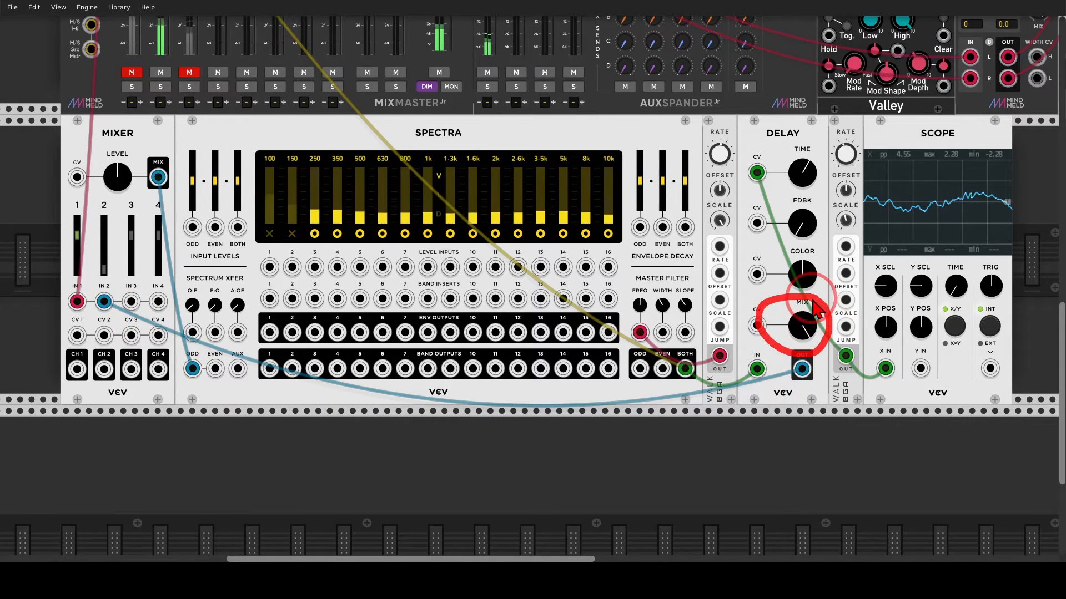
mouse_move(824, 205)
left_mouse_down()
mouse_move(777, 199)
mouse_move(821, 256)
mouse_move(828, 222)
left_mouse_up()
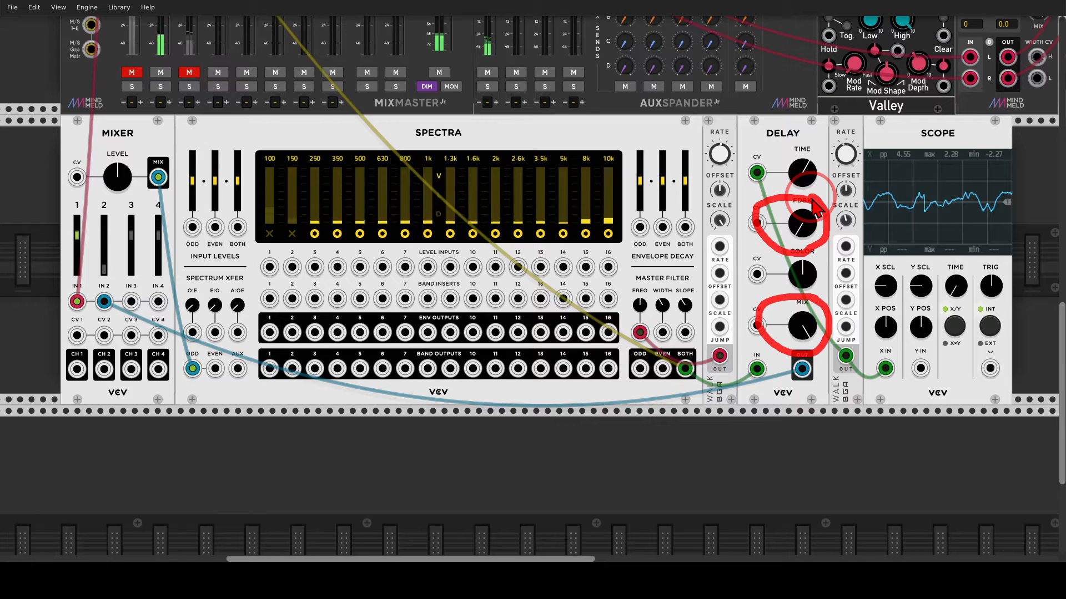
mouse_move(858, 336)
left_mouse_down()
mouse_move(827, 355)
mouse_move(860, 358)
mouse_move(887, 238)
mouse_move(907, 247)
left_mouse_up()
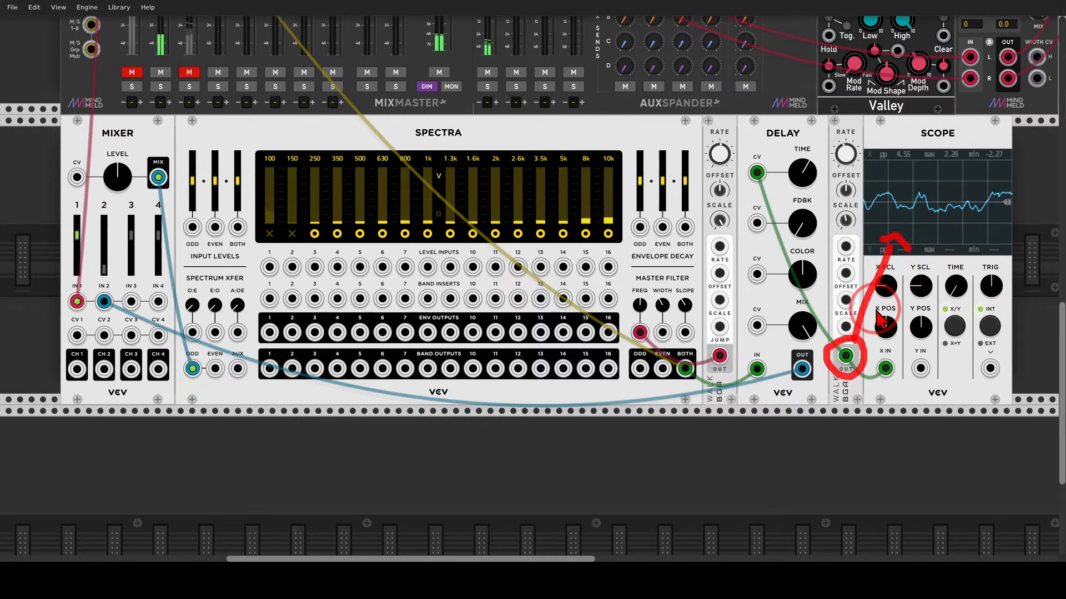
mouse_move(851, 336)
left_mouse_down()
mouse_move(765, 193)
mouse_move(757, 203)
mouse_move(776, 192)
left_mouse_up()
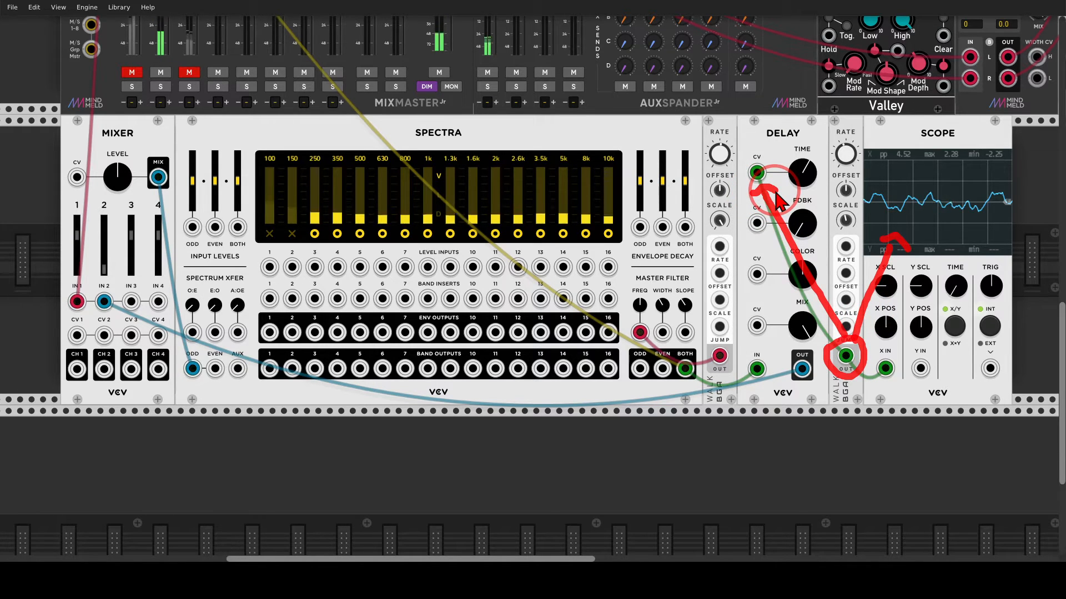
key("Escape")
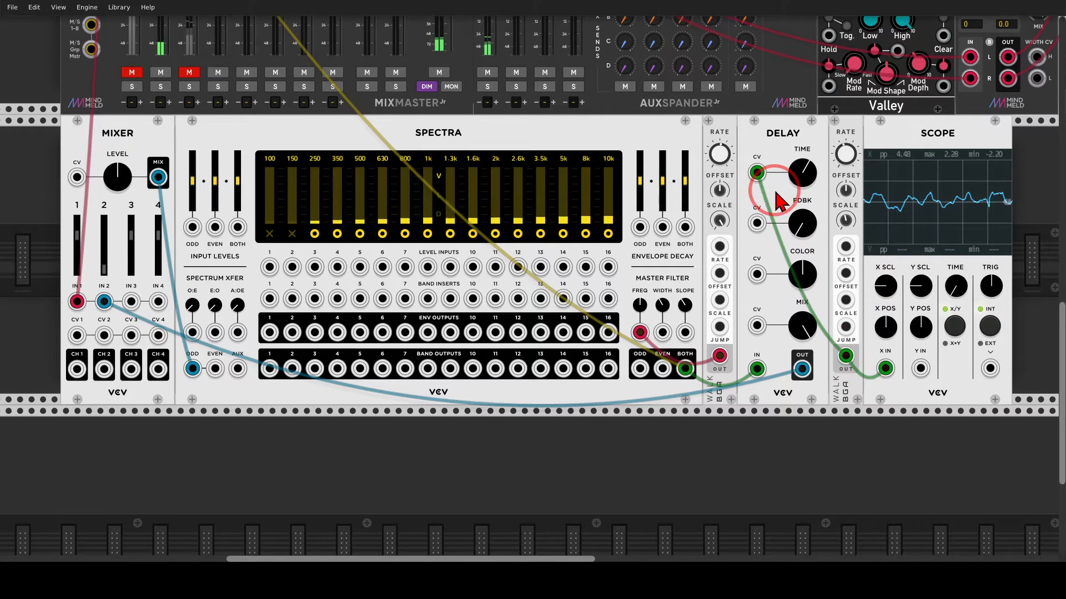
Step: Raise Mixer channel 2 to about -3.5 dB to bring in the delayed feedback
left_click_drag(568, 112, 608, 134)
left_click_drag(147, 242, 536, 286)
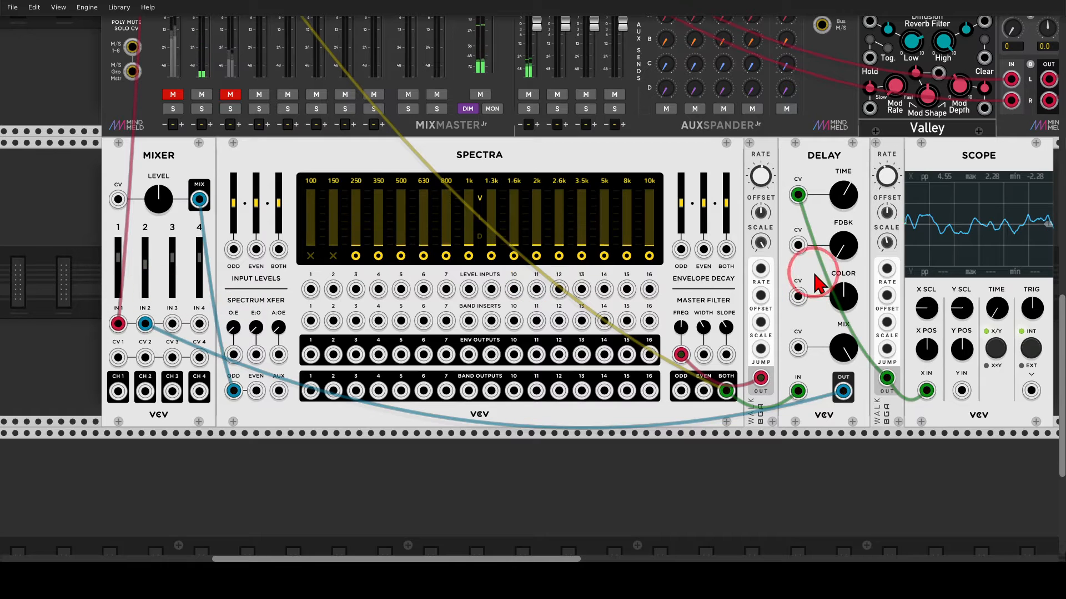
left_click_drag(145, 264, 536, 278)
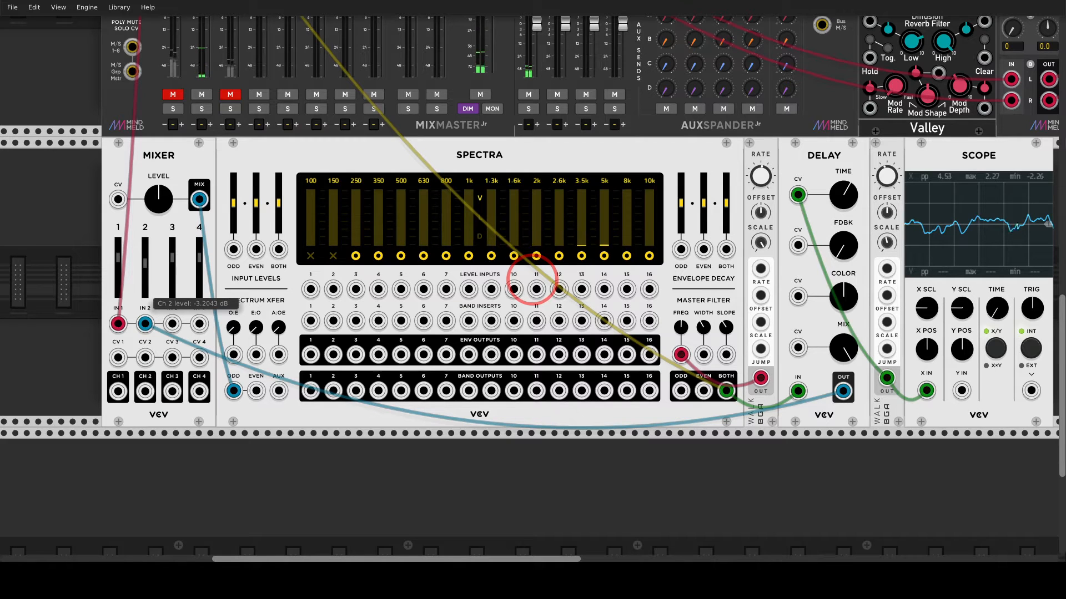
left_click_drag(148, 266, 149, 267)
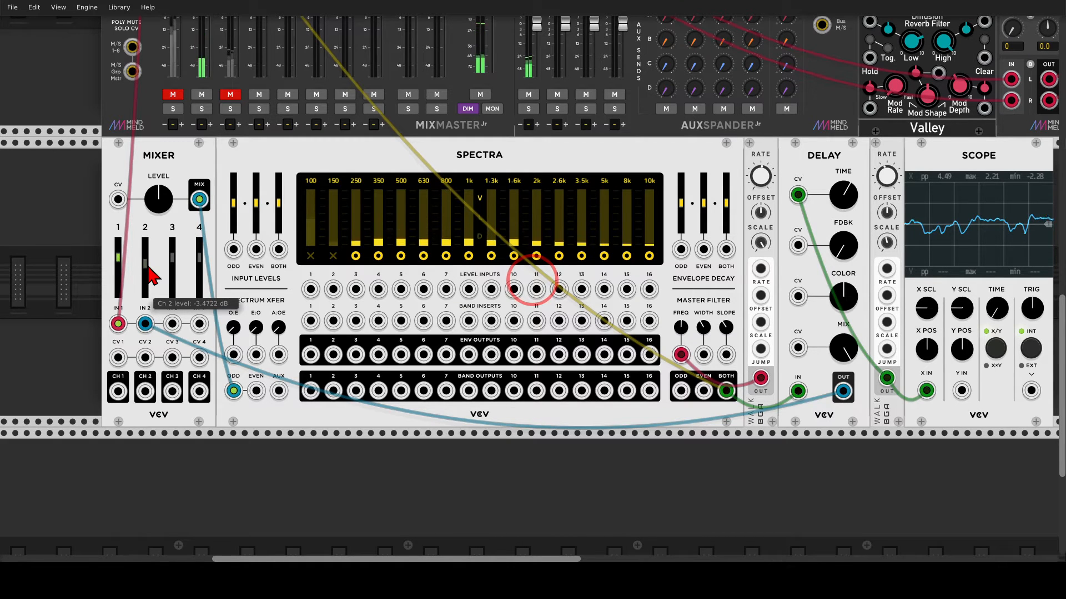
left_click(148, 270)
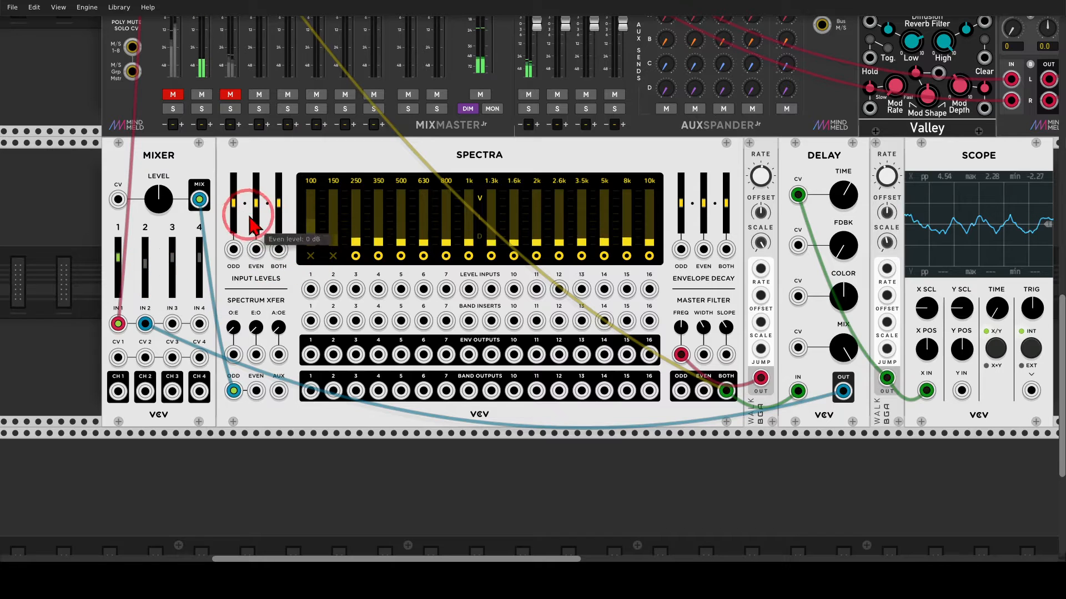
Step: Lower Spectra's odd input level slightly and set its even input level to about 1.69 dB
left_click_drag(239, 216, 536, 289)
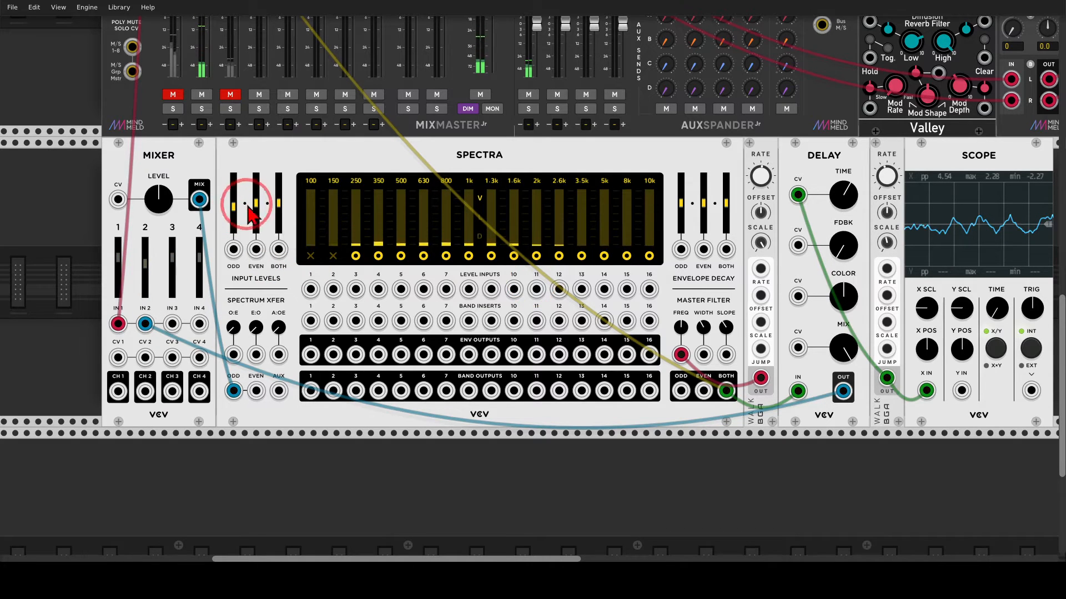
left_click_drag(254, 203, 537, 289)
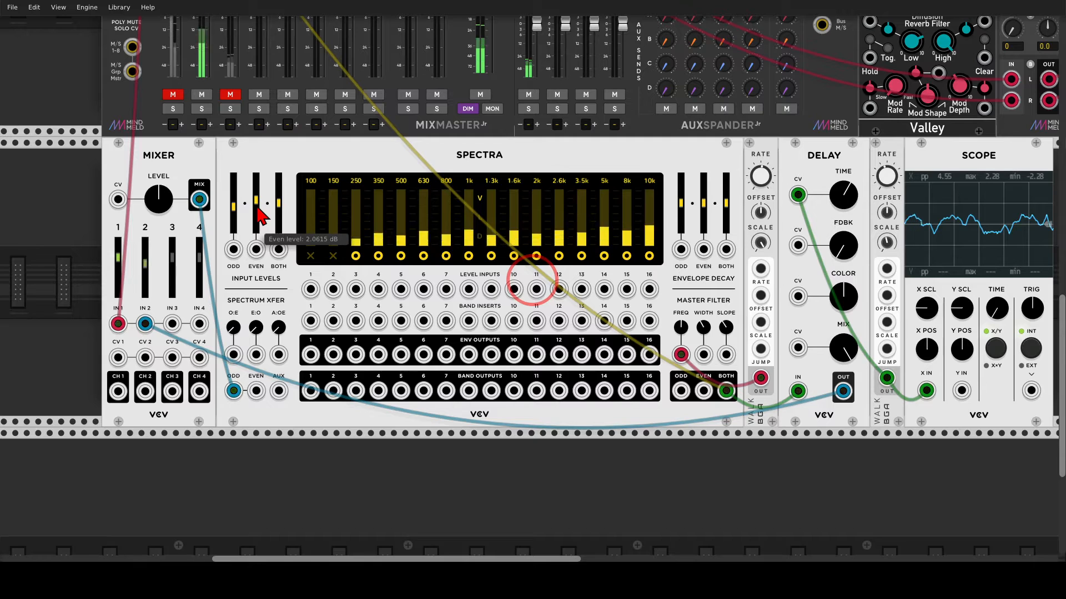
left_click_drag(257, 208, 257, 210)
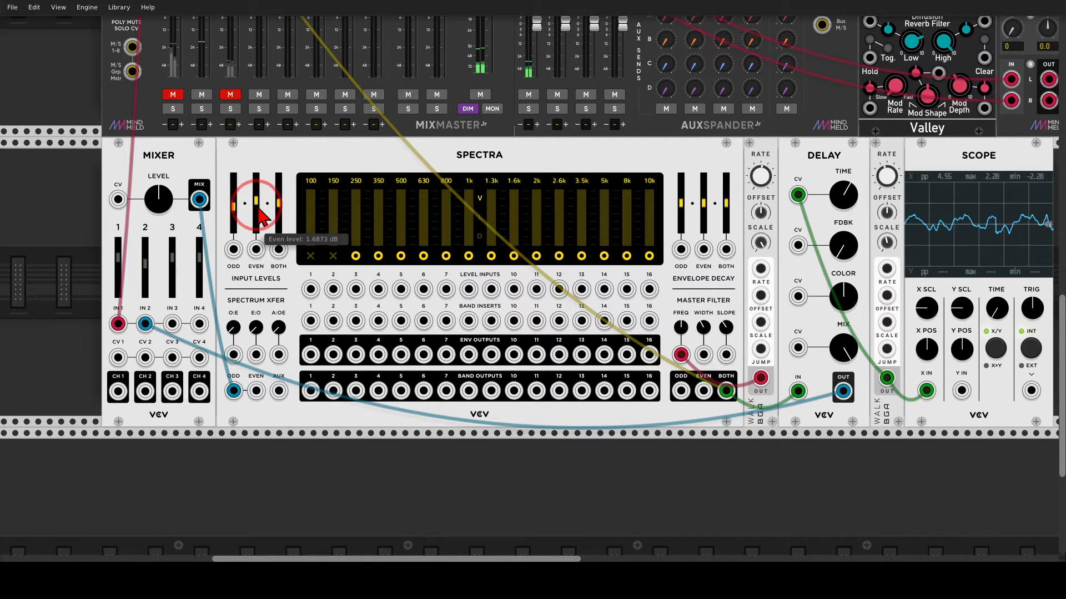
Step: Trace the random sampler's outputs into the two FM-OP voices and unmute the FMOP mixer channel
scroll(280, 228, "up", 10)
scroll(280, 227, "up", 4)
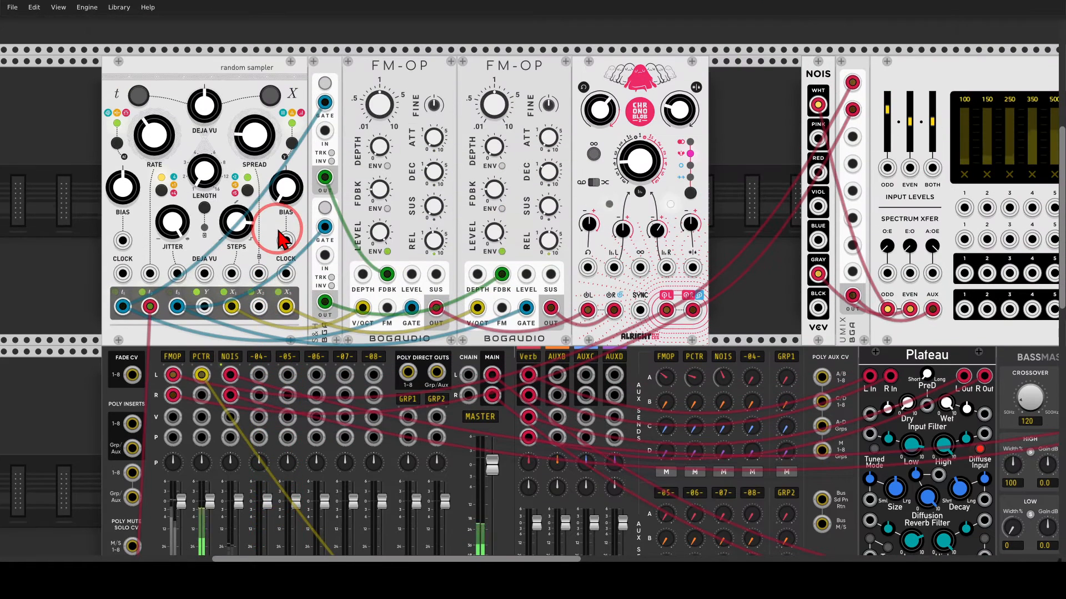
mouse_move(133, 316)
left_mouse_down()
mouse_move(114, 343)
mouse_move(134, 318)
mouse_move(189, 324)
mouse_move(165, 315)
left_mouse_up()
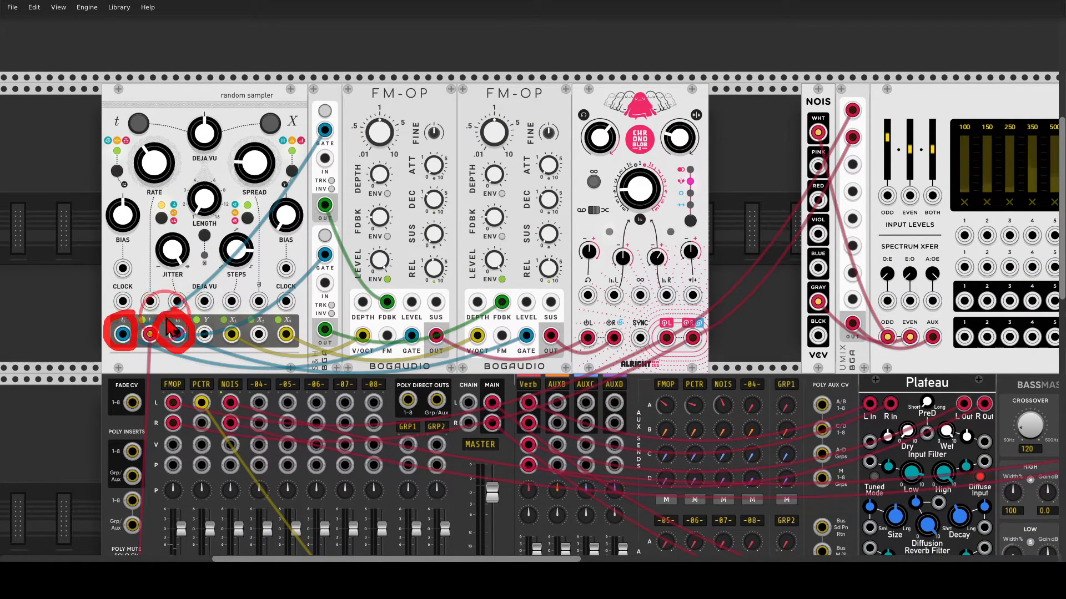
left_click_drag(231, 320, 234, 313)
left_click_drag(292, 332, 294, 316)
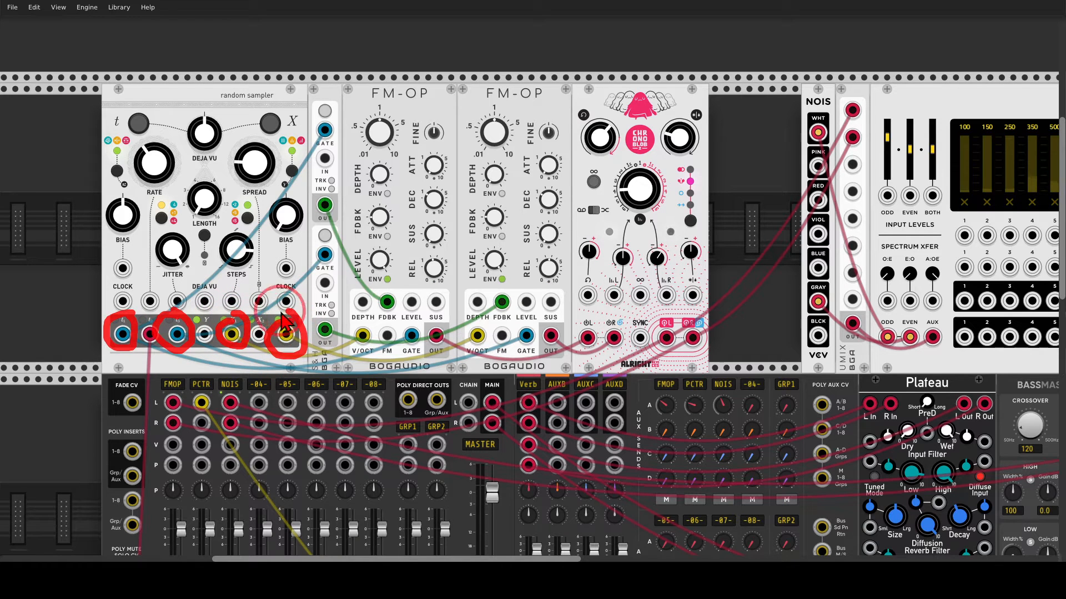
mouse_move(244, 287)
left_mouse_down()
mouse_move(370, 186)
mouse_move(404, 220)
left_mouse_up()
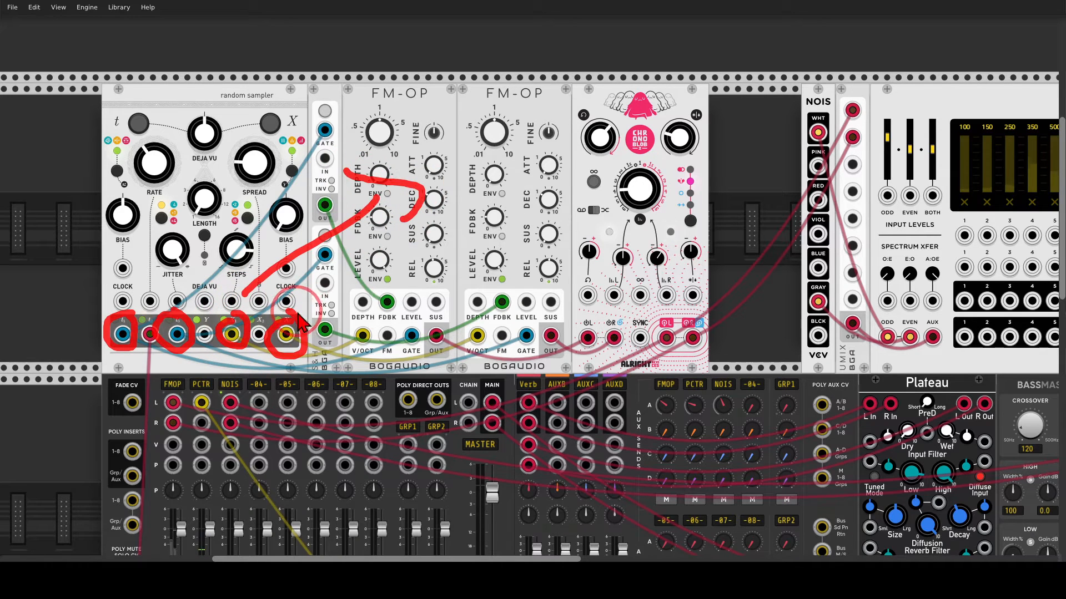
mouse_move(296, 316)
left_mouse_down()
mouse_move(492, 229)
mouse_move(497, 259)
left_mouse_up()
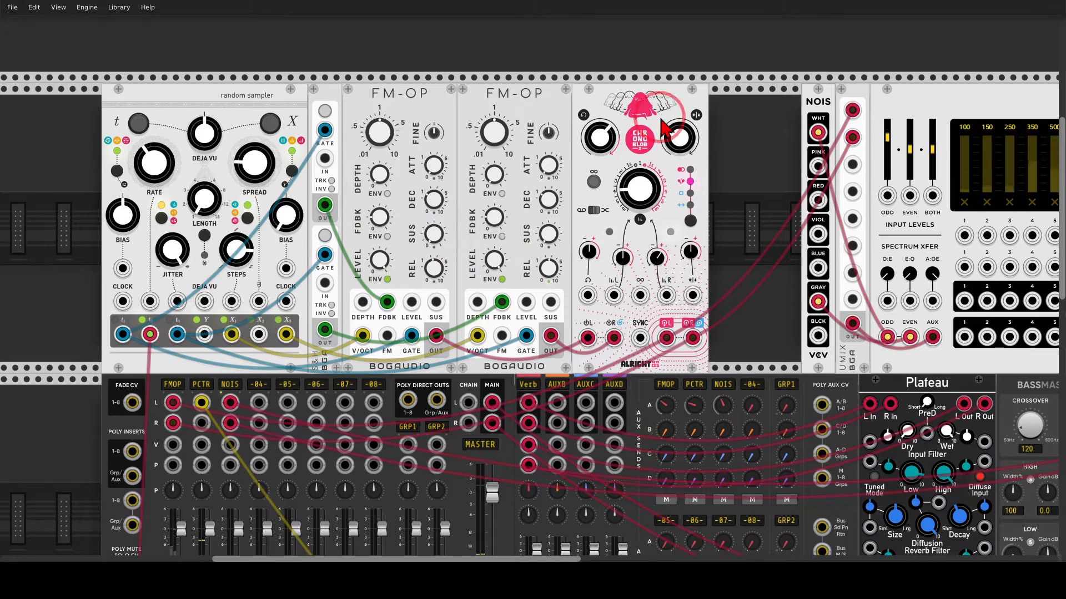
mouse_move(675, 84)
left_mouse_down()
mouse_move(588, 219)
mouse_move(686, 86)
left_mouse_up()
scroll(321, 226, "down", 5)
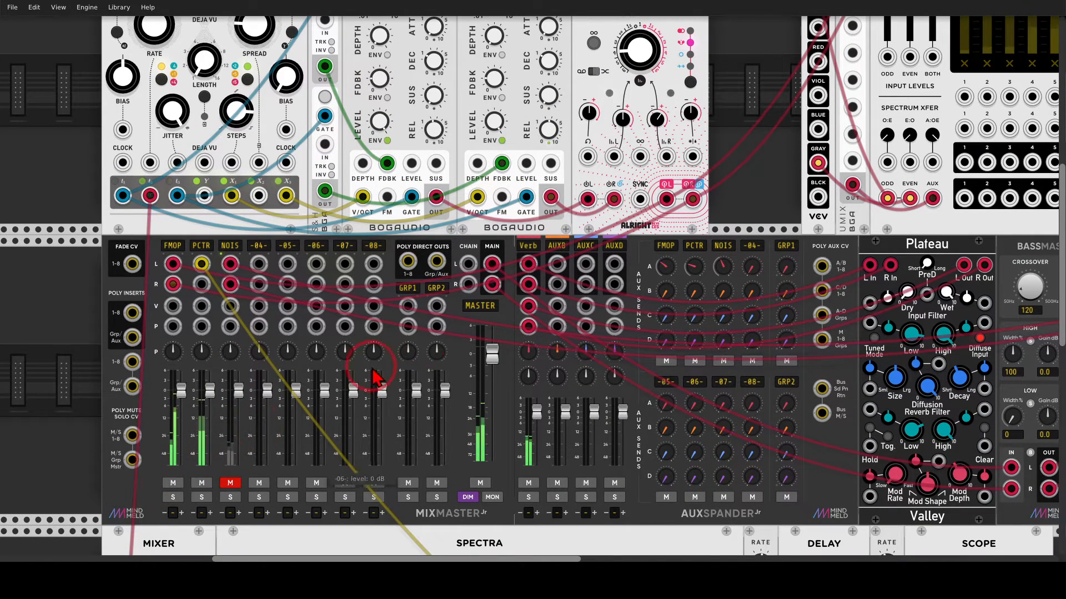
Step: Examine how the NOIS outputs and the Chronoblob delay through UMIX feed the ODD, EVEN and AUX inputs of the noise-processing Spectra
scroll(700, 233, "up", 4)
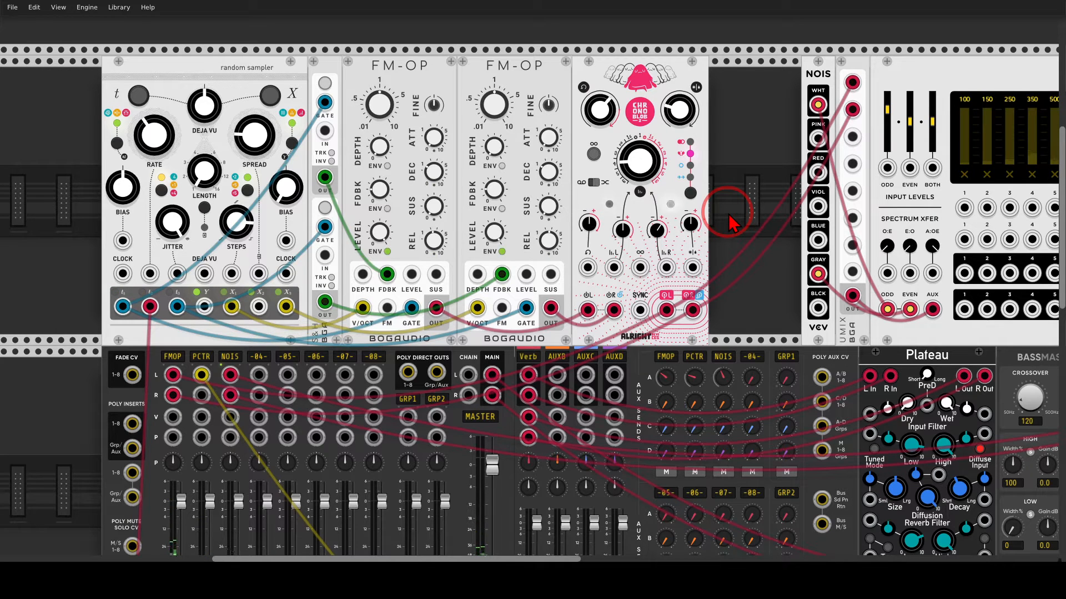
scroll(728, 213, "down", 4)
scroll(728, 213, "down", 1)
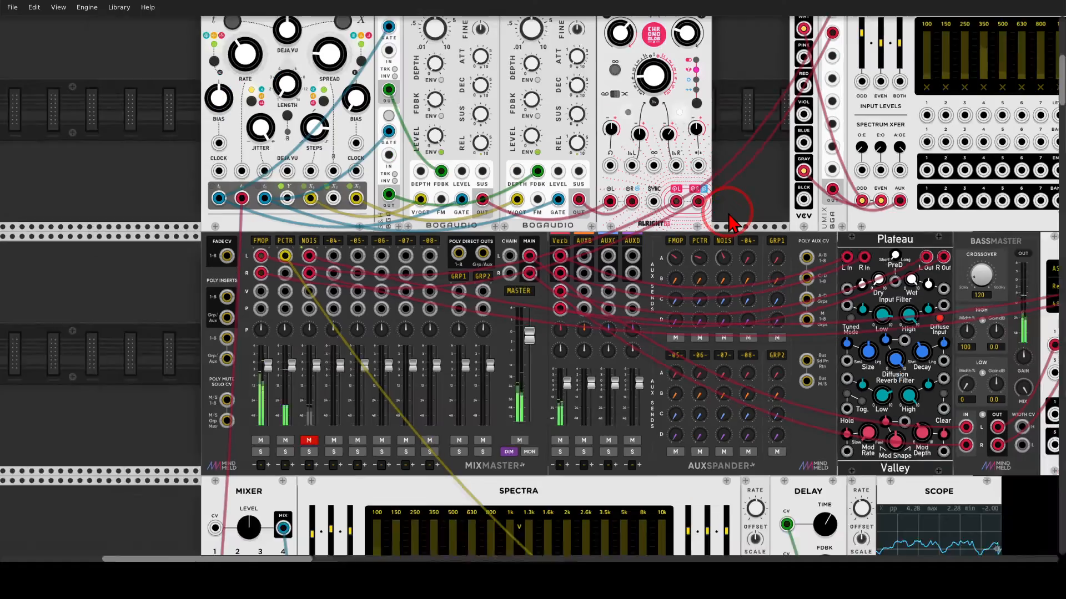
scroll(729, 222, "down", 3)
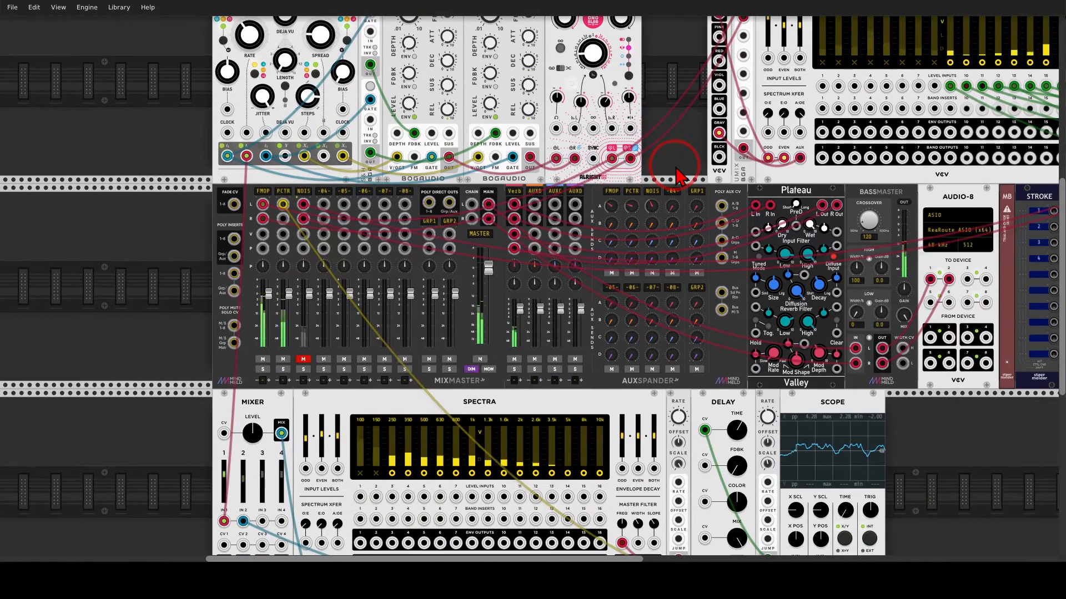
left_click_drag(677, 177, 295, 263)
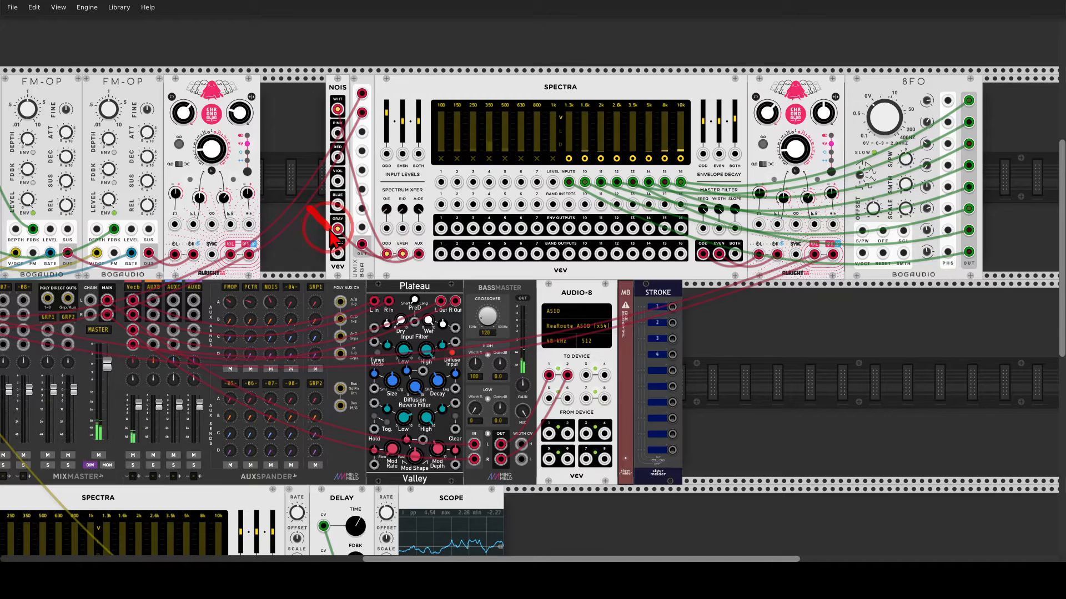
scroll(401, 219, "up", 1)
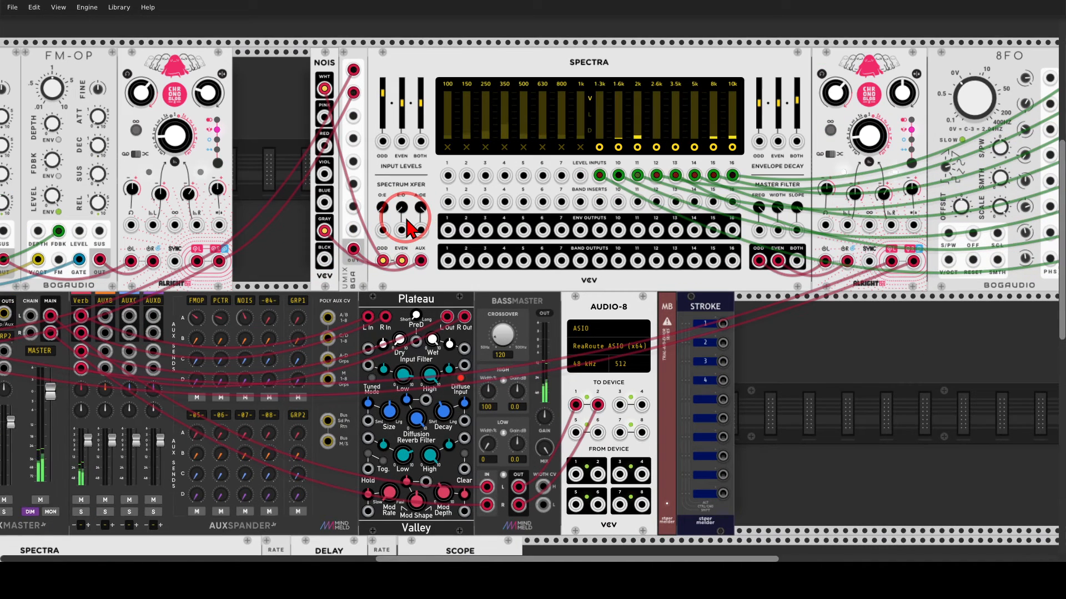
mouse_move(401, 230)
left_mouse_down()
mouse_move(327, 91)
mouse_move(321, 105)
mouse_move(328, 73)
left_mouse_up()
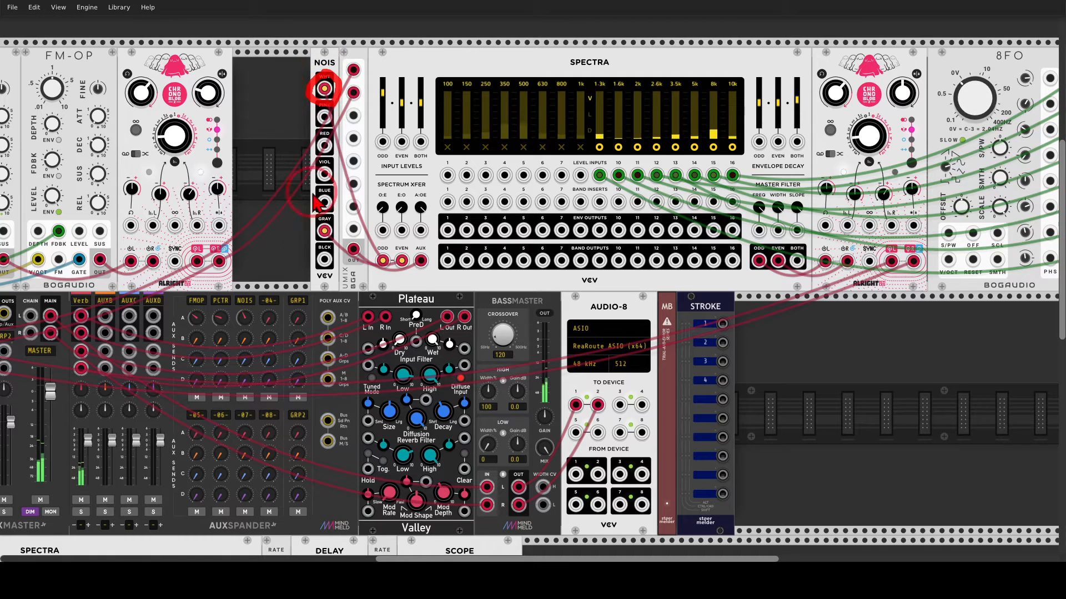
mouse_move(320, 228)
left_mouse_down()
mouse_move(361, 239)
mouse_move(338, 111)
mouse_move(380, 261)
left_mouse_up()
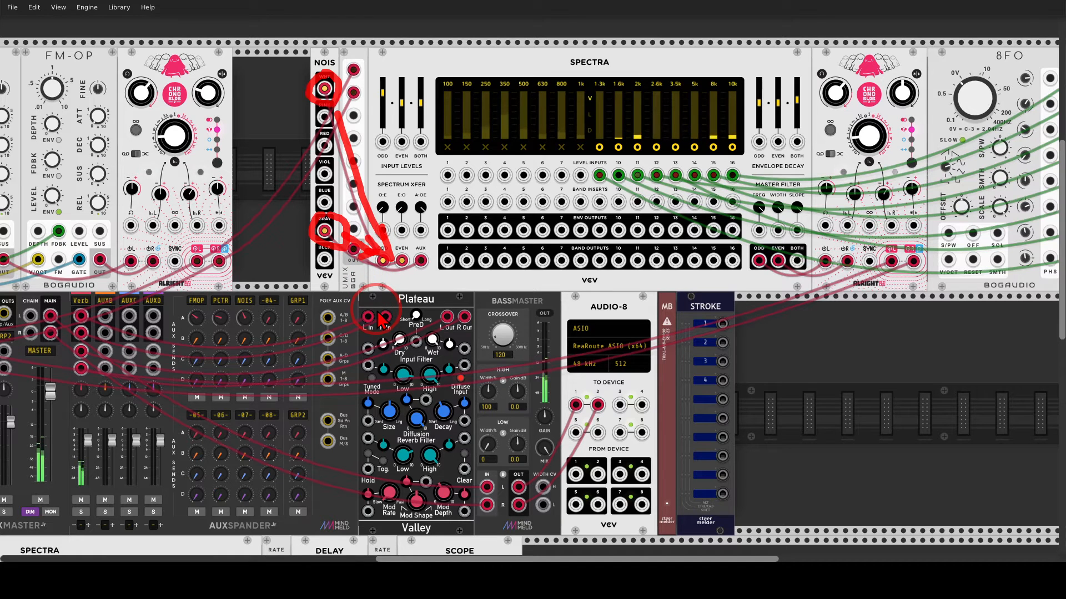
key("Escape")
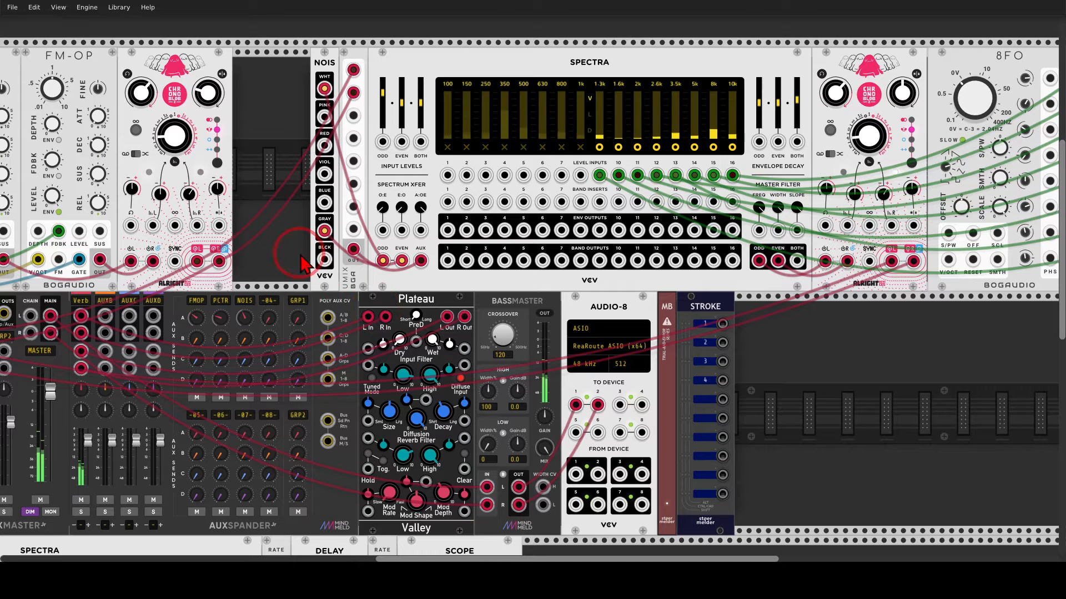
mouse_move(221, 247)
left_mouse_down()
mouse_move(185, 253)
mouse_move(212, 281)
mouse_move(240, 261)
mouse_move(225, 259)
mouse_move(228, 240)
mouse_move(345, 114)
mouse_move(348, 143)
left_mouse_up()
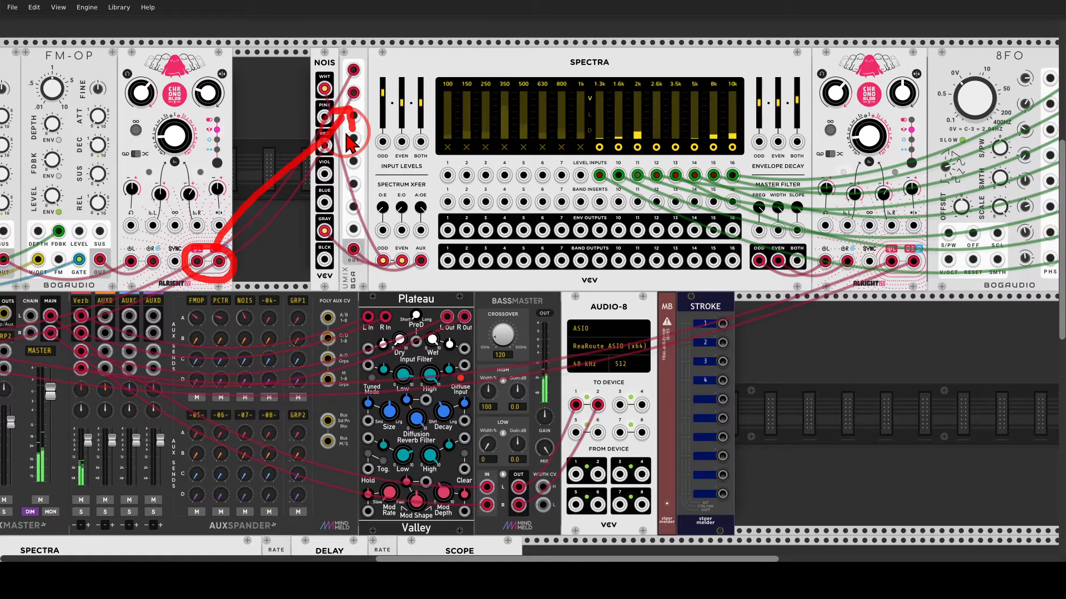
mouse_move(355, 232)
left_mouse_down()
mouse_move(344, 236)
mouse_move(366, 289)
mouse_move(405, 287)
mouse_move(425, 264)
mouse_move(436, 283)
left_mouse_up()
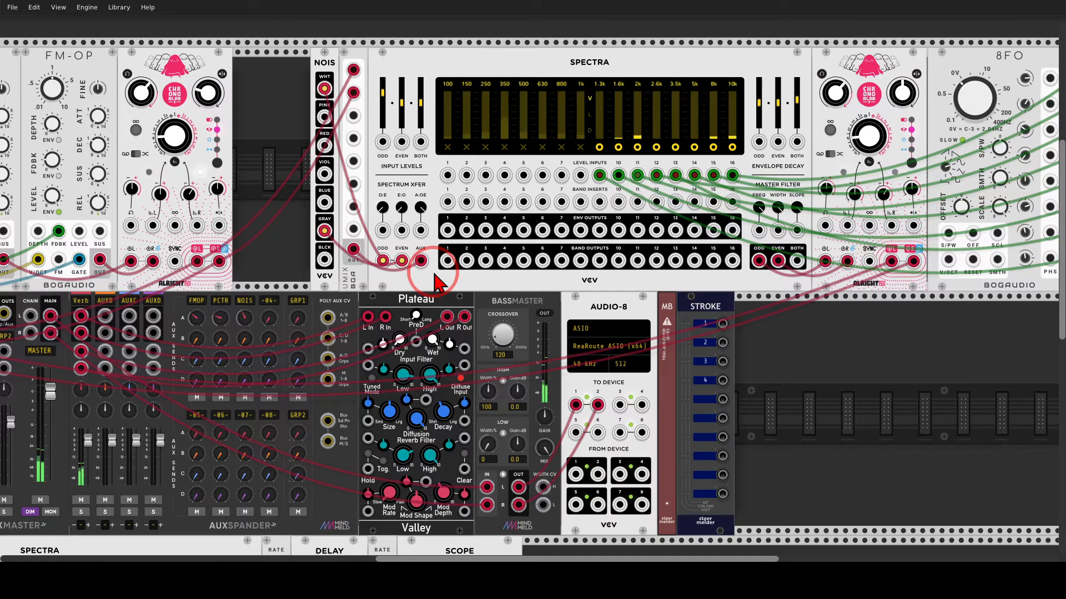
Step: Examine the noise-processing Spectra's band switches and the 8FO outputs patched into its level inputs 9 to 16
left_click_drag(791, 357, 677, 372)
left_click_drag(778, 80, 697, 148)
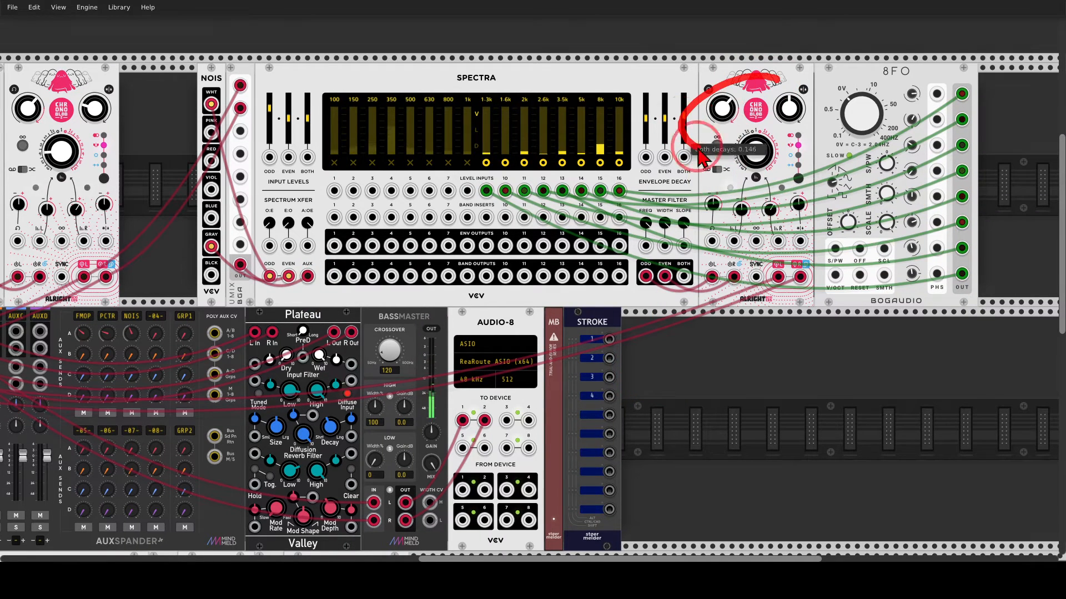
mouse_move(423, 147)
left_mouse_down()
mouse_move(382, 144)
mouse_move(319, 166)
mouse_move(489, 186)
mouse_move(438, 147)
left_mouse_up()
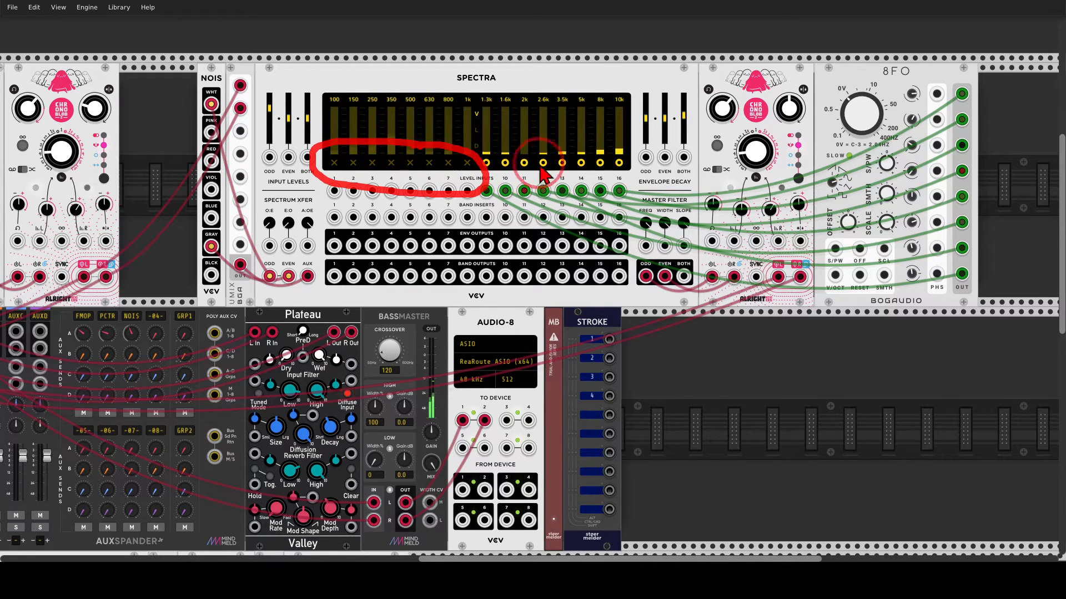
mouse_move(633, 161)
left_mouse_down()
mouse_move(628, 178)
mouse_move(472, 168)
mouse_move(636, 166)
mouse_move(625, 188)
left_mouse_up()
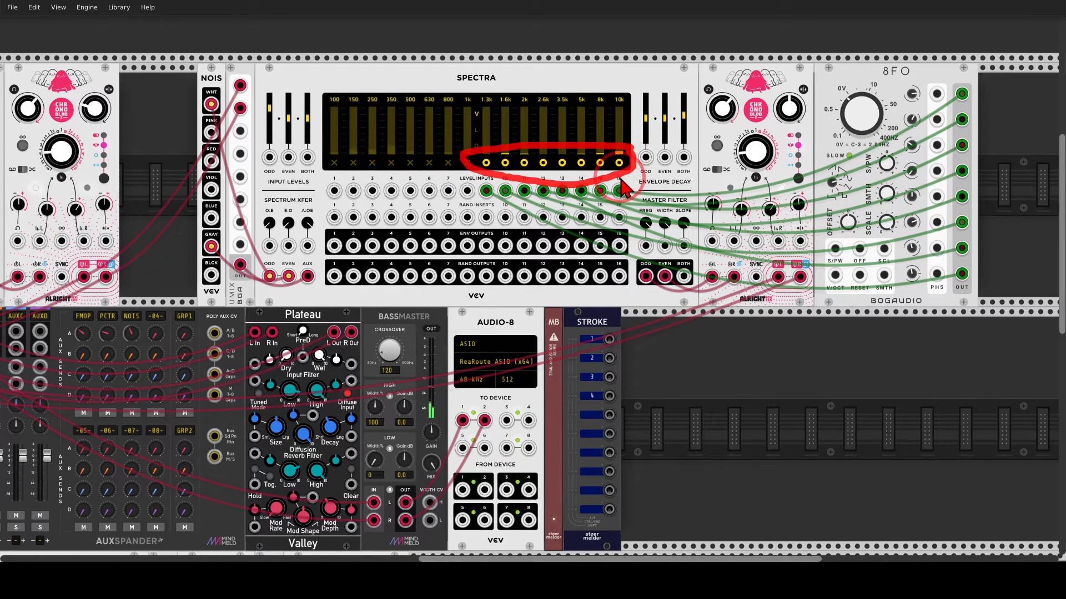
mouse_move(489, 201)
left_mouse_down()
mouse_move(594, 241)
mouse_move(837, 231)
mouse_move(869, 217)
left_mouse_up()
left_click_drag(921, 184, 555, 212)
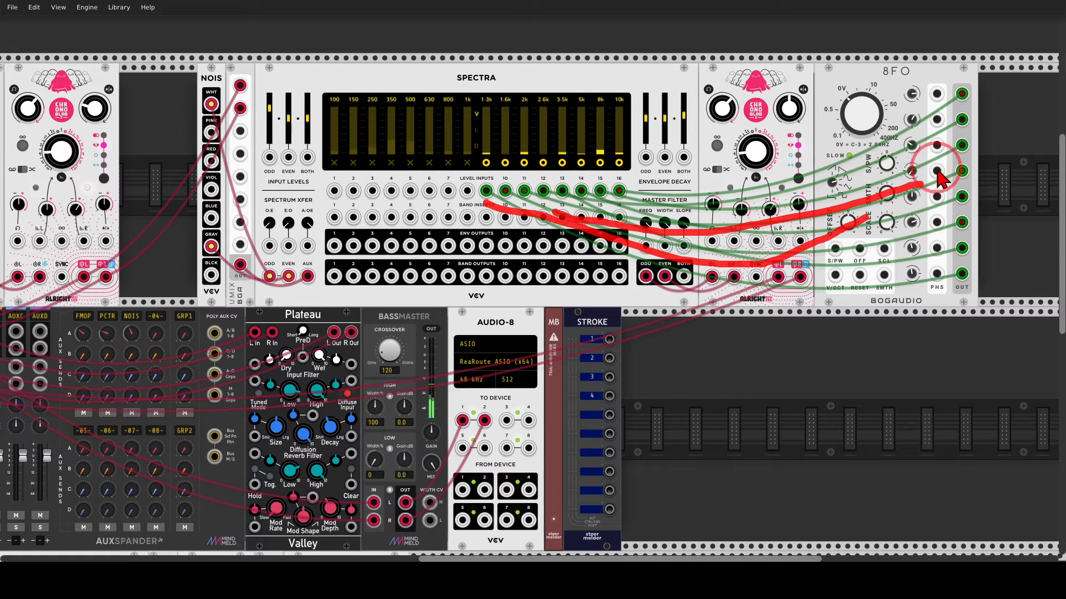
left_click_drag(938, 149, 558, 220)
mouse_move(963, 123)
left_mouse_down()
mouse_move(838, 159)
mouse_move(734, 173)
left_mouse_up()
left_click_drag(958, 240, 644, 261)
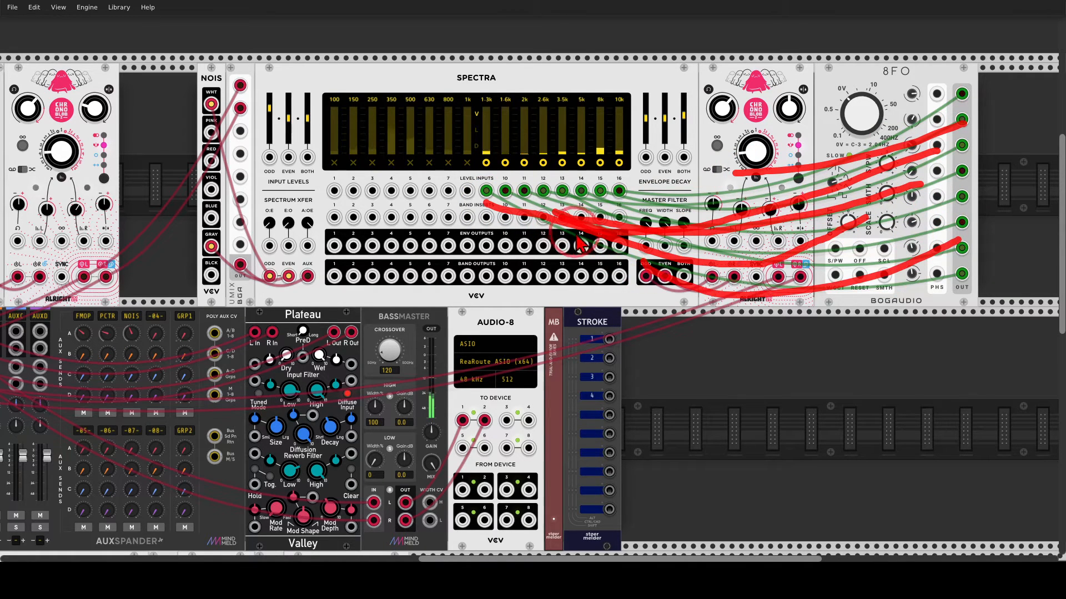
left_click_drag(575, 232, 637, 235)
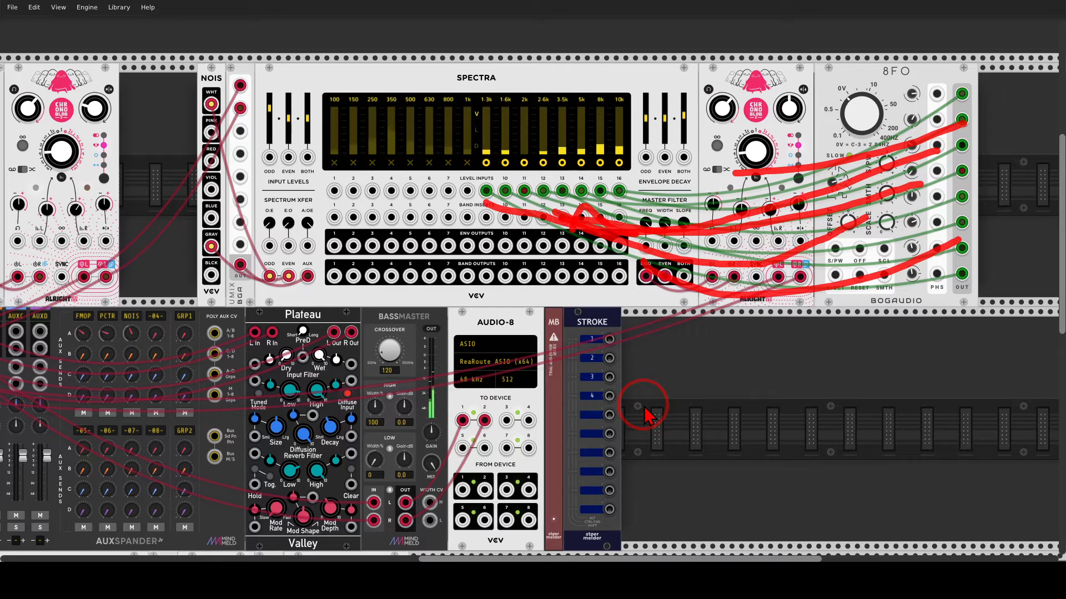
key("Escape")
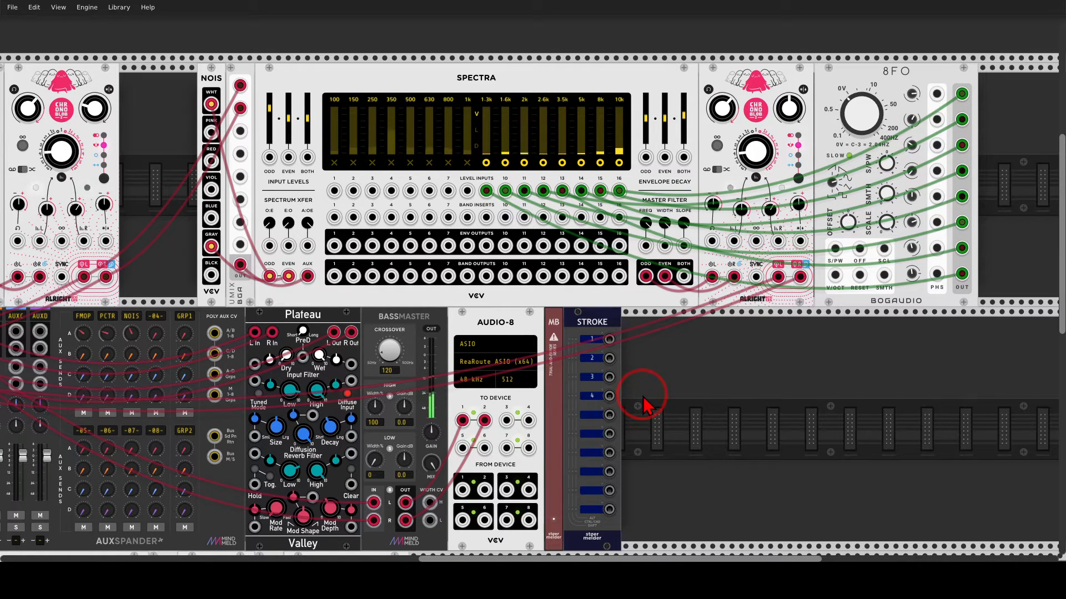
Step: Unmute the NOIS channel on the MixMaster so the processed noise plays with the FM and percussion voices
left_click_drag(637, 401, 985, 273)
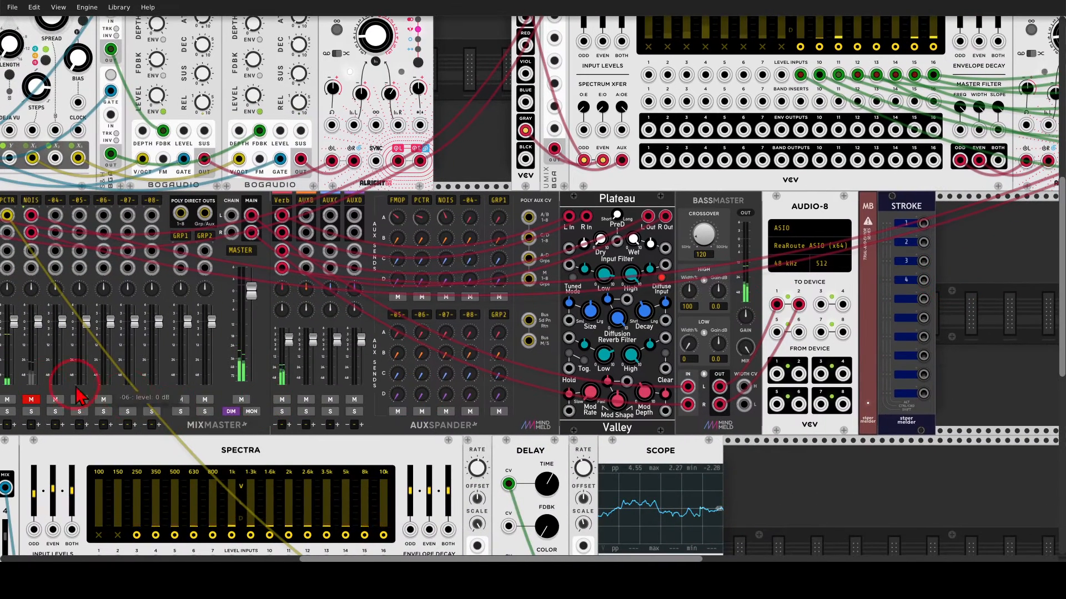
left_click(31, 399)
left_click(31, 400)
left_click_drag(460, 196, 479, 194)
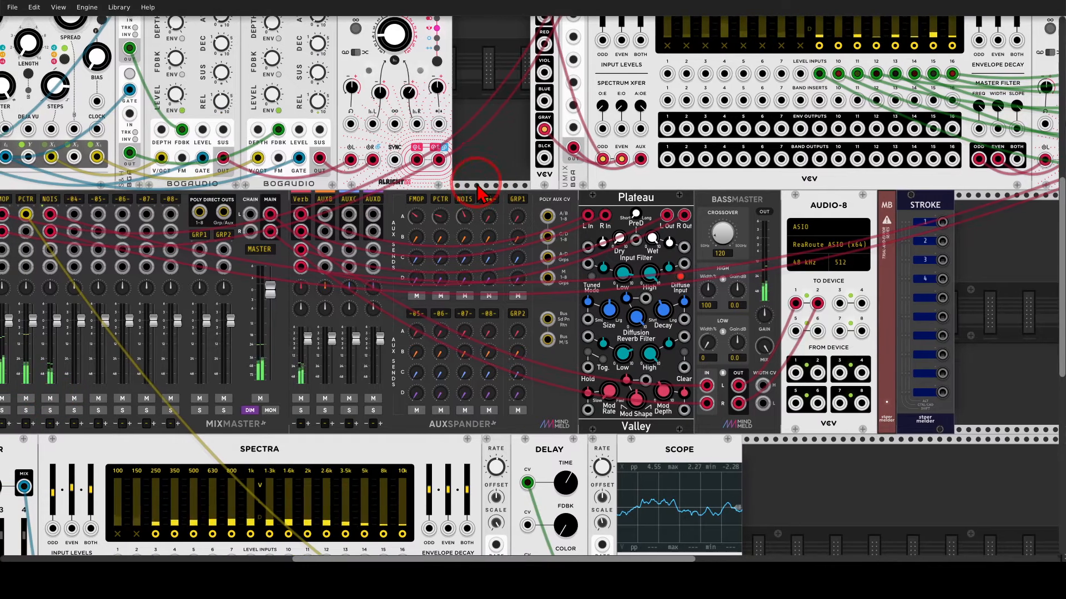
scroll(480, 194, "down", 2)
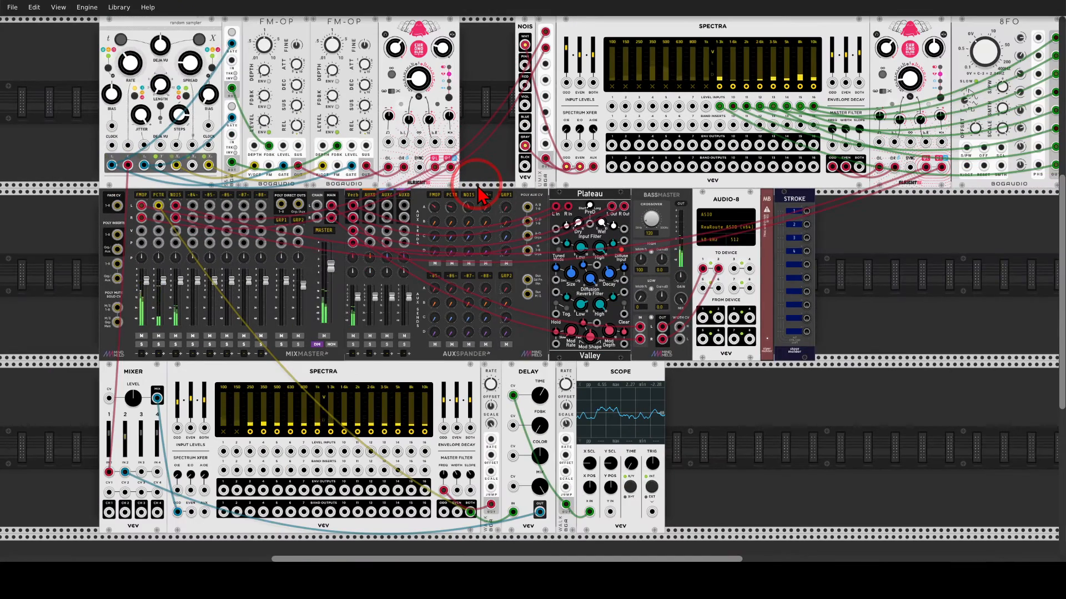
scroll(486, 176, "down", 2)
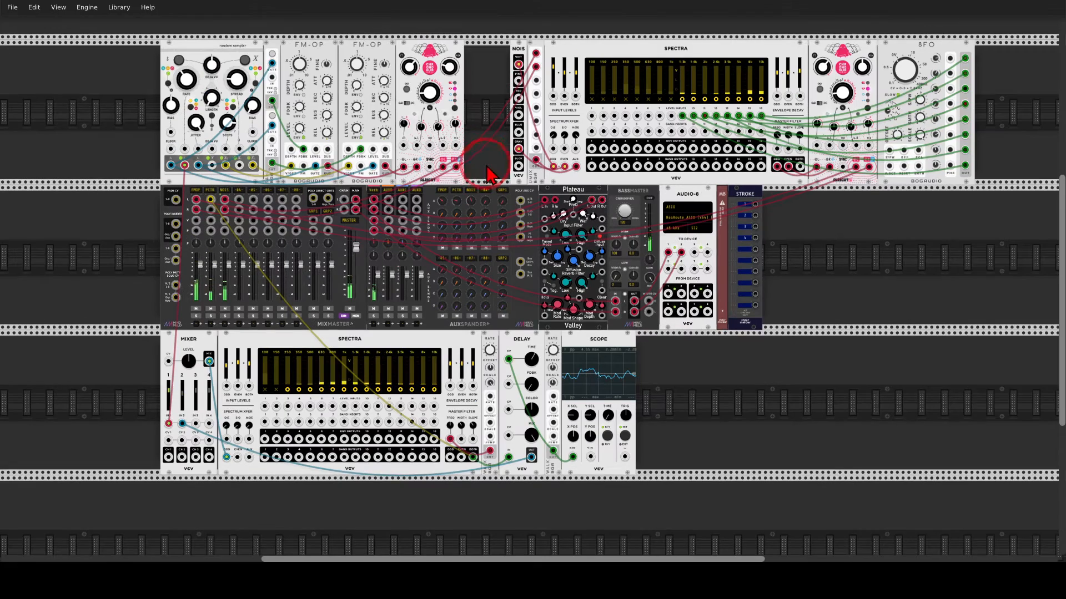
left_click_drag(474, 183, 472, 189)
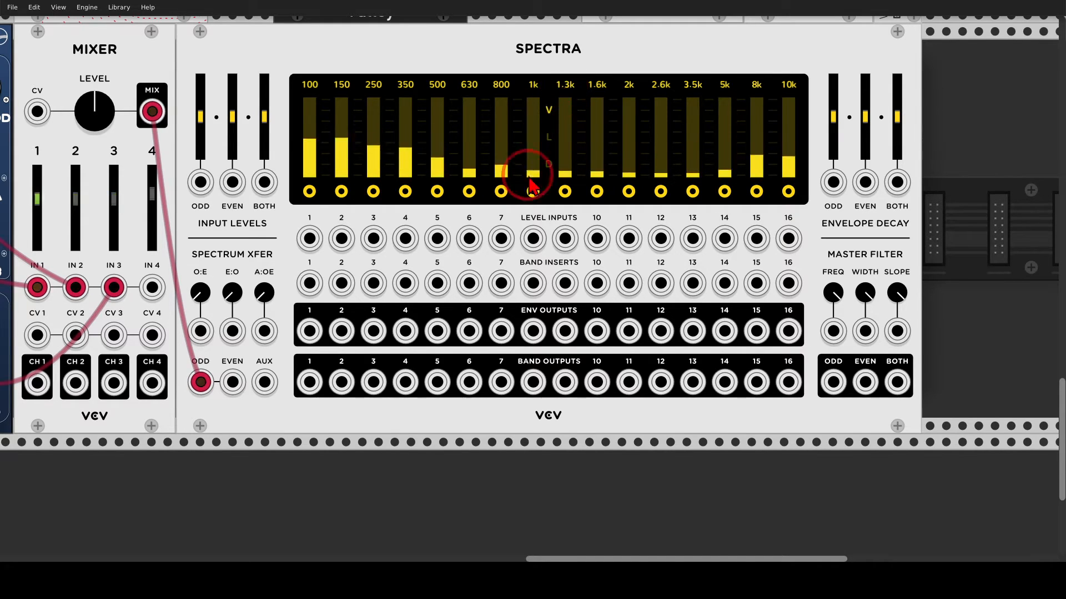
Step: Examine how GATE-SEQ-64 triggers the Trummor drum synthesizer and the Hi Hat in the drum patch
mouse_move(589, 338)
left_mouse_down()
mouse_move(496, 382)
mouse_move(590, 367)
left_mouse_up()
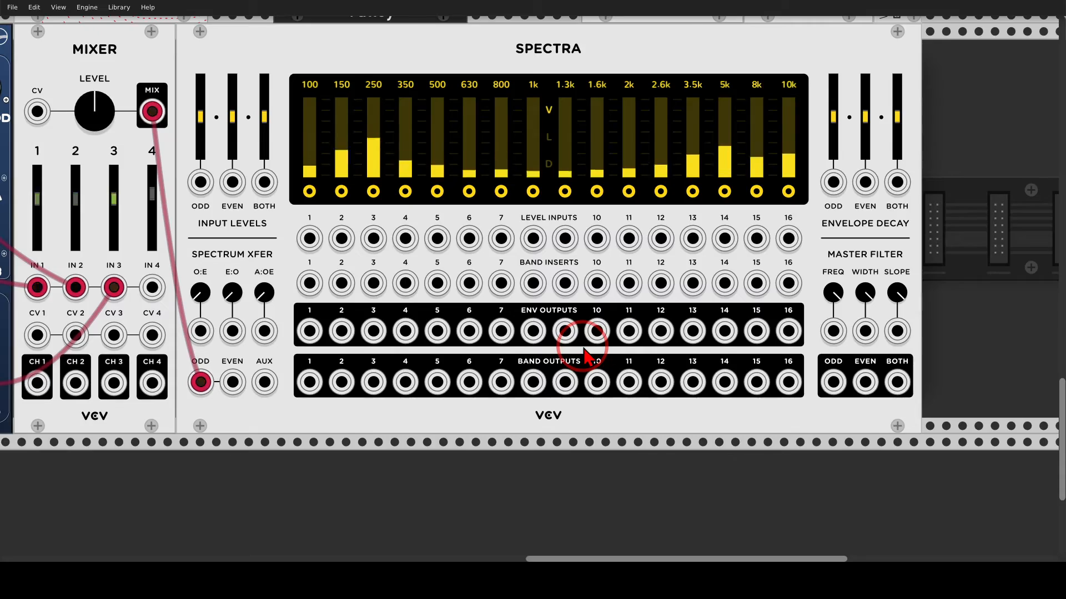
scroll(583, 348, "down", 3)
left_click_drag(310, 153, 747, 305)
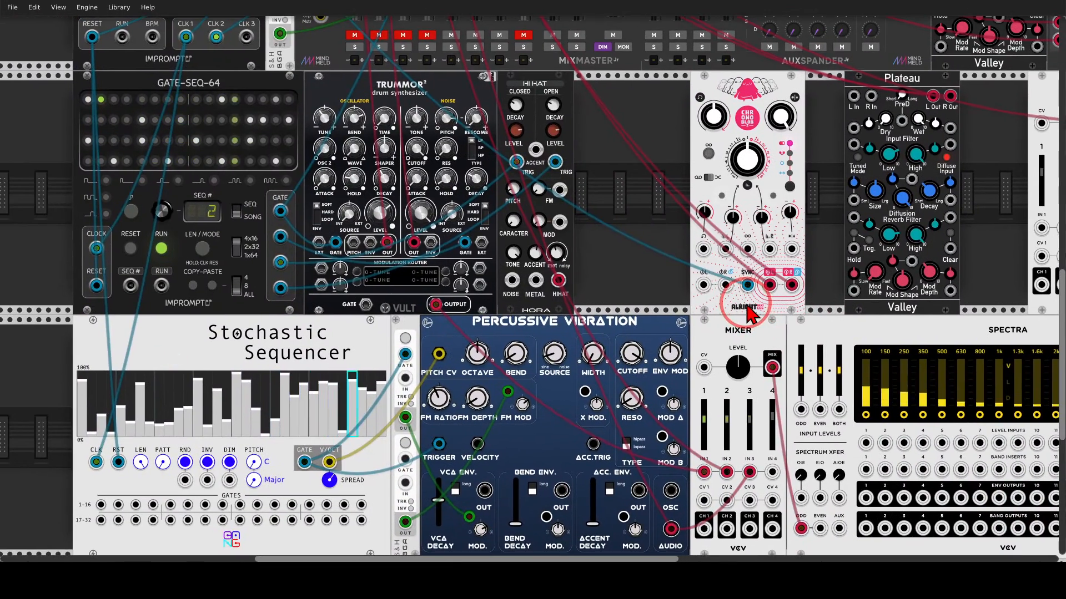
mouse_move(228, 69)
left_mouse_down()
mouse_move(211, 120)
mouse_move(225, 111)
mouse_move(328, 124)
mouse_move(314, 150)
left_mouse_up()
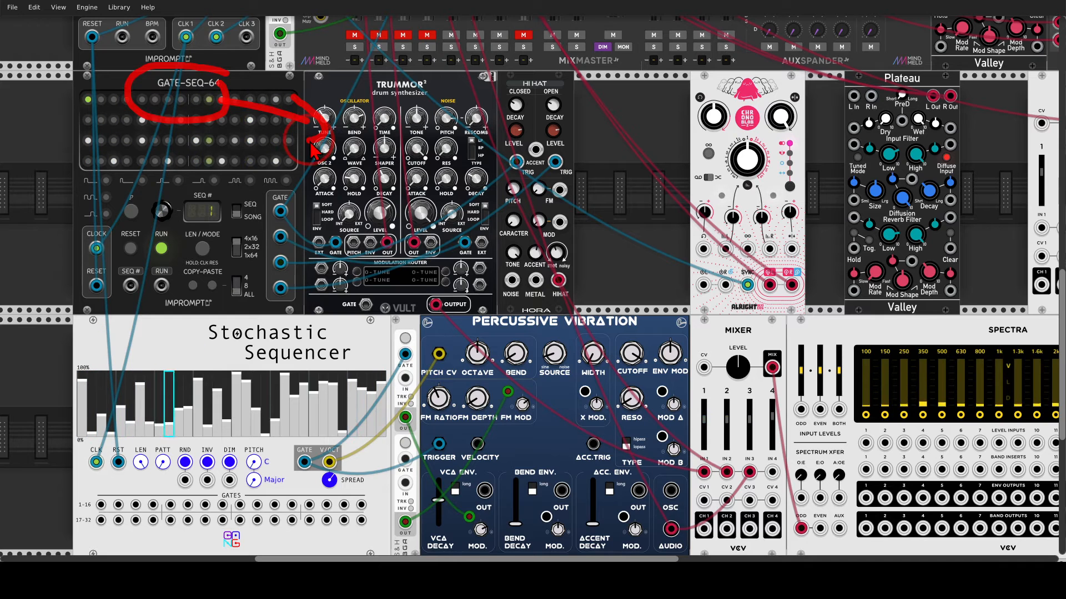
key("shift+F9")
left_click_drag(552, 78, 547, 91)
key("shift+F9")
Step: Unmute the first three drum channels on the MixMaster
scroll(542, 94, "up", 6)
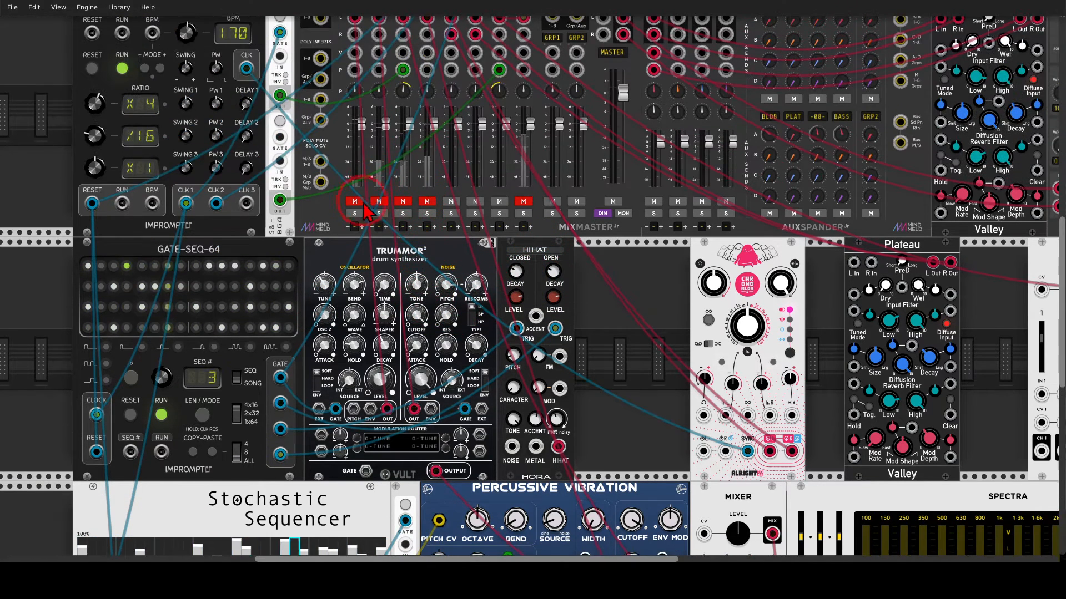
left_click(355, 201)
left_click(378, 202)
left_click(403, 202)
Step: Trace the Stochastic Sequencer into the Percussive Vibration module and unmute the fourth MixMaster channel
scroll(617, 303, "down", 1)
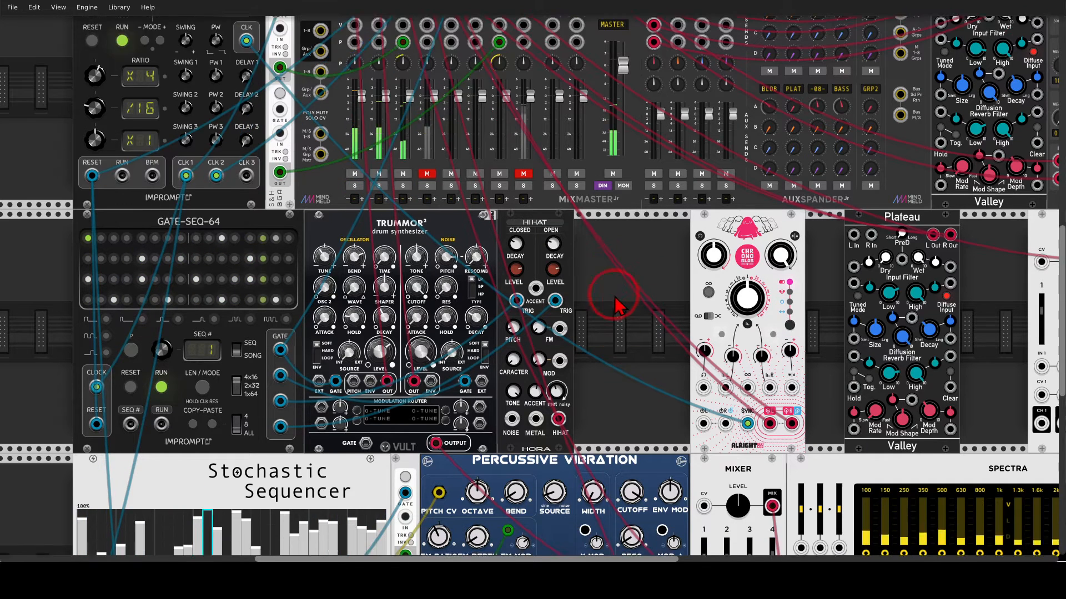
scroll(616, 302, "down", 3)
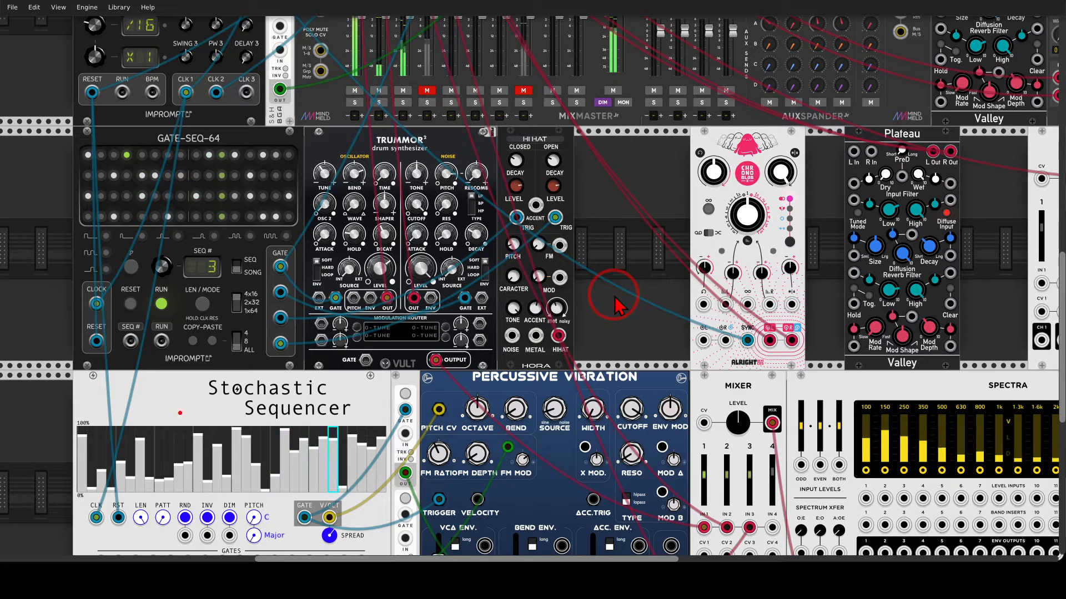
scroll(611, 299, "down", 5)
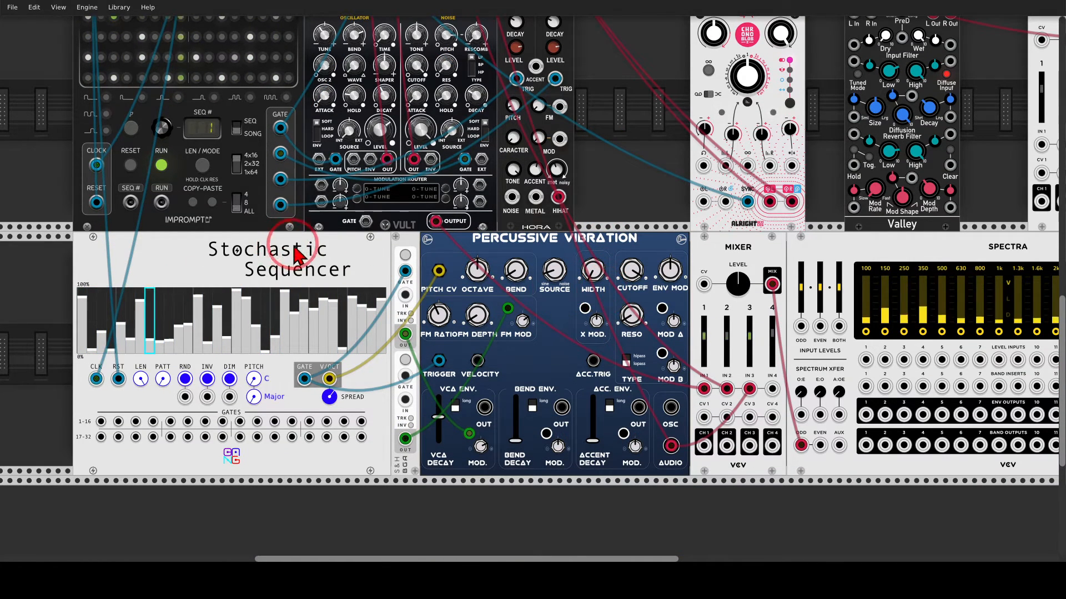
mouse_move(294, 255)
left_mouse_down()
mouse_move(233, 277)
mouse_move(319, 260)
mouse_move(327, 277)
mouse_move(447, 302)
mouse_move(455, 289)
left_mouse_up()
mouse_move(427, 267)
left_mouse_down()
mouse_move(455, 293)
mouse_move(431, 308)
left_mouse_up()
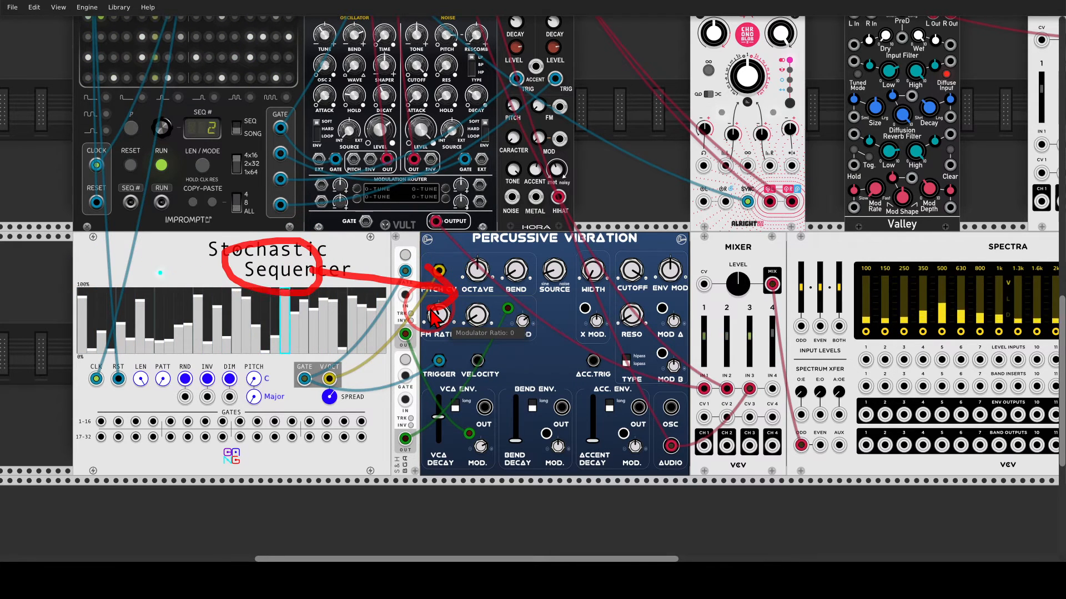
scroll(434, 317, "up", 5)
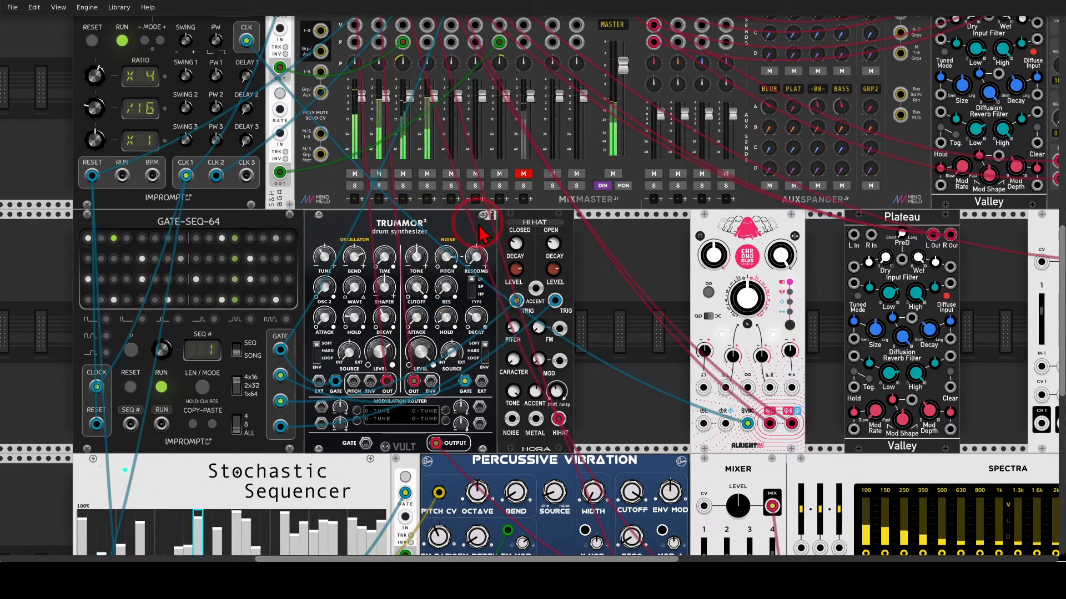
Step: Trace the Trummor, Hi Hat and Percussive Vibration outputs through the mixer into the ODD input of Spectra
scroll(480, 235, "down", 4)
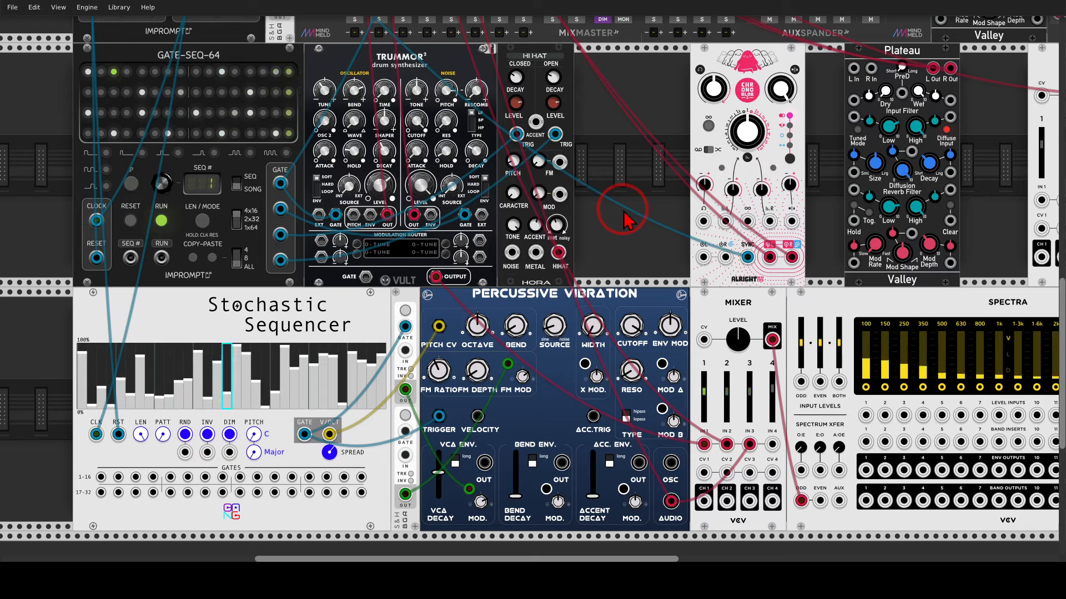
left_click_drag(626, 225, 469, 180)
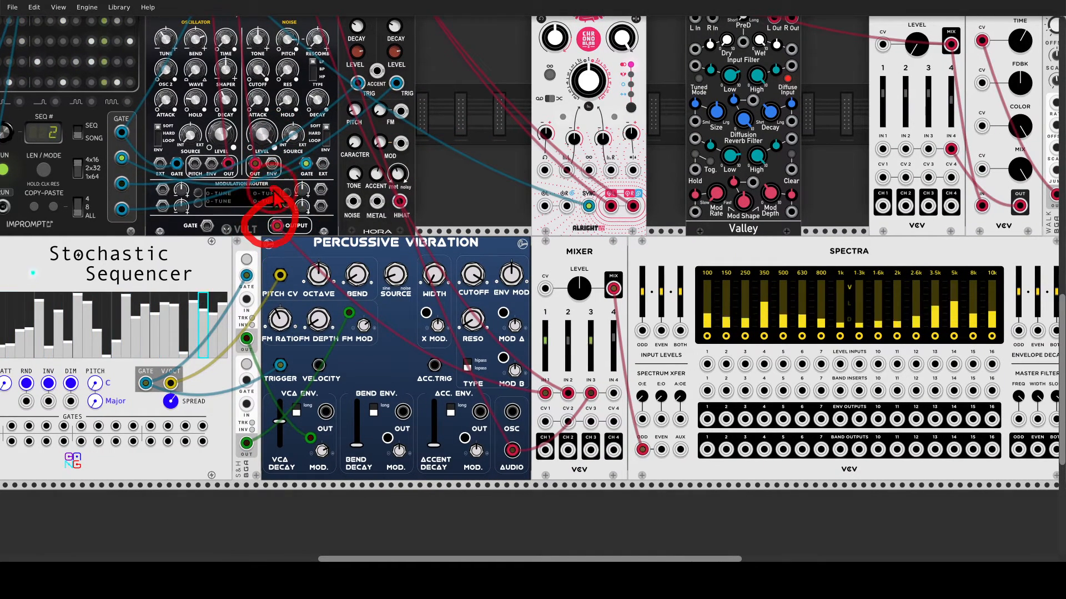
left_click_drag(399, 182, 387, 181)
mouse_move(509, 428)
left_mouse_down()
mouse_move(491, 450)
mouse_move(535, 411)
left_mouse_up()
left_click_drag(390, 229, 552, 354)
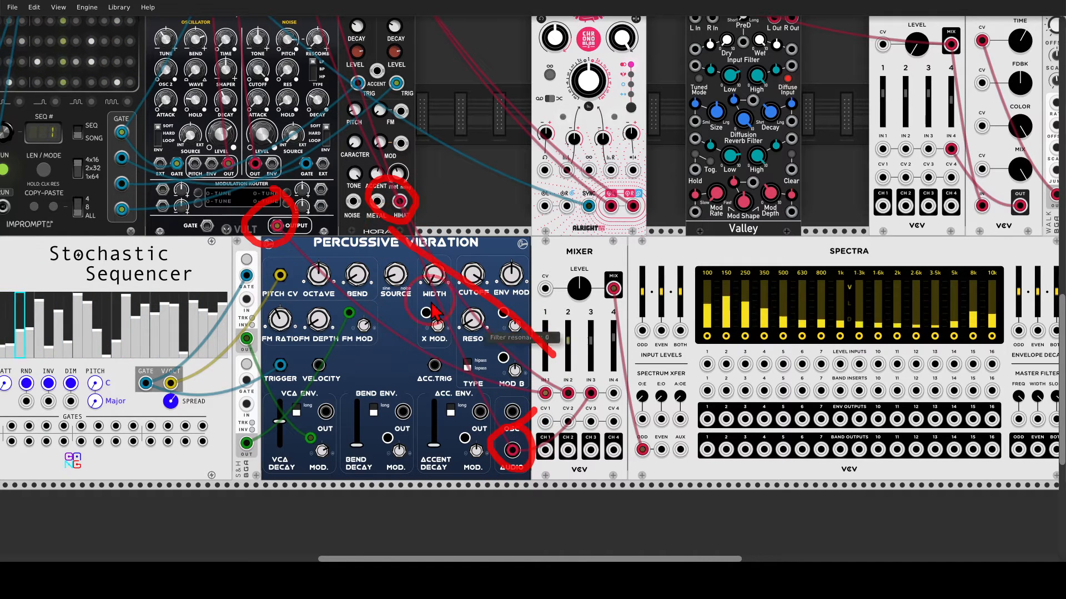
left_click_drag(296, 237, 558, 362)
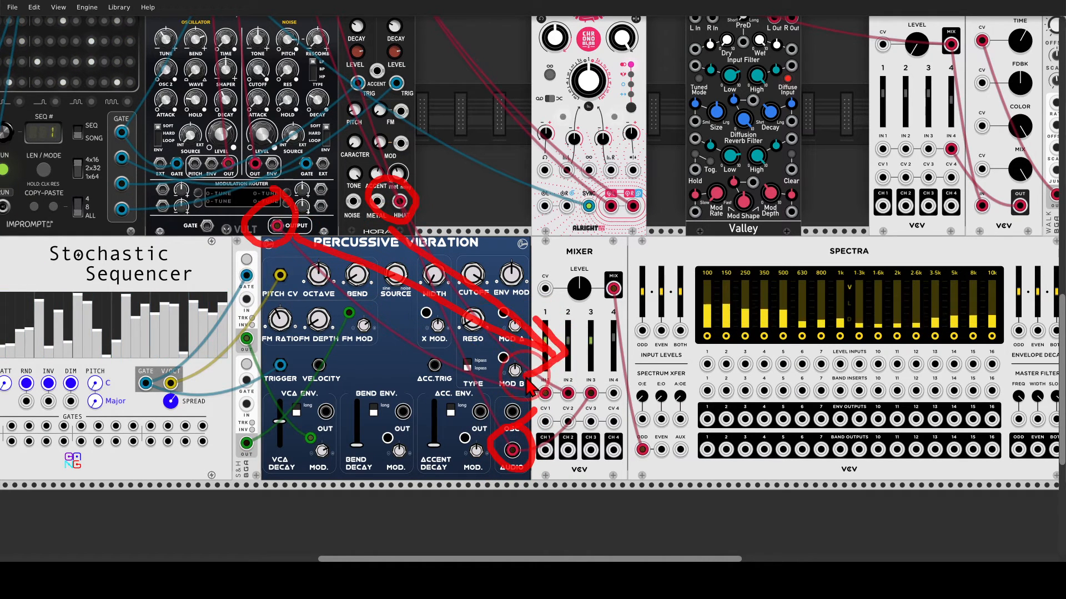
mouse_move(633, 269)
left_mouse_down()
mouse_move(594, 286)
mouse_move(633, 297)
mouse_move(617, 311)
mouse_move(633, 383)
mouse_move(629, 442)
left_mouse_up()
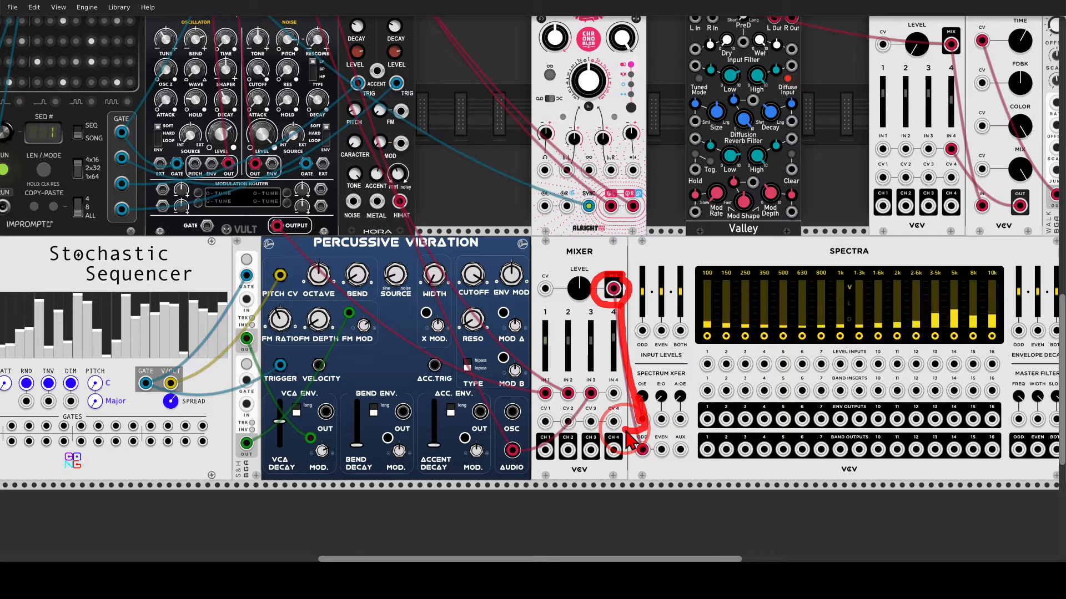
key("shift+F9")
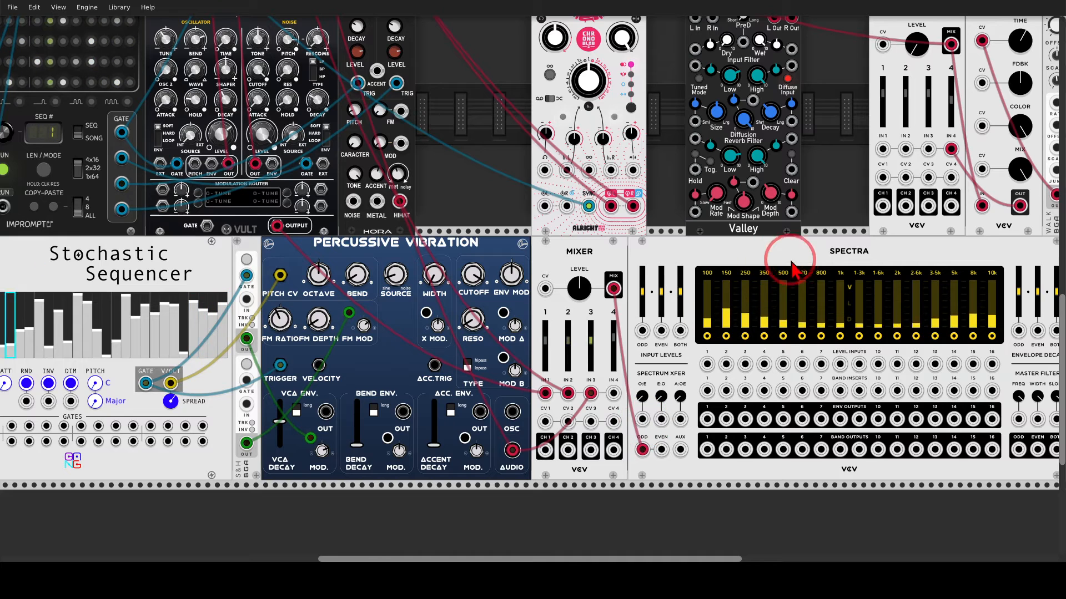
Step: Patch Spectra's band outputs 10 and 11 (1.6k and 2k) into the Chronoblob delay's left and right inputs
left_click_drag(792, 266, 586, 293)
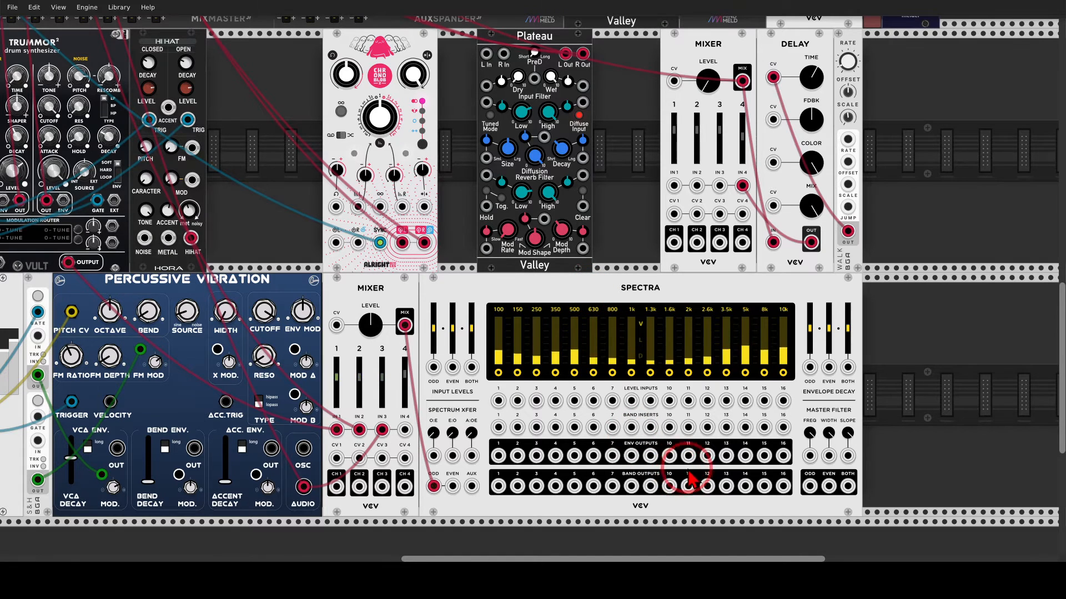
mouse_move(657, 476)
left_mouse_down()
mouse_move(699, 498)
mouse_move(693, 468)
left_mouse_up()
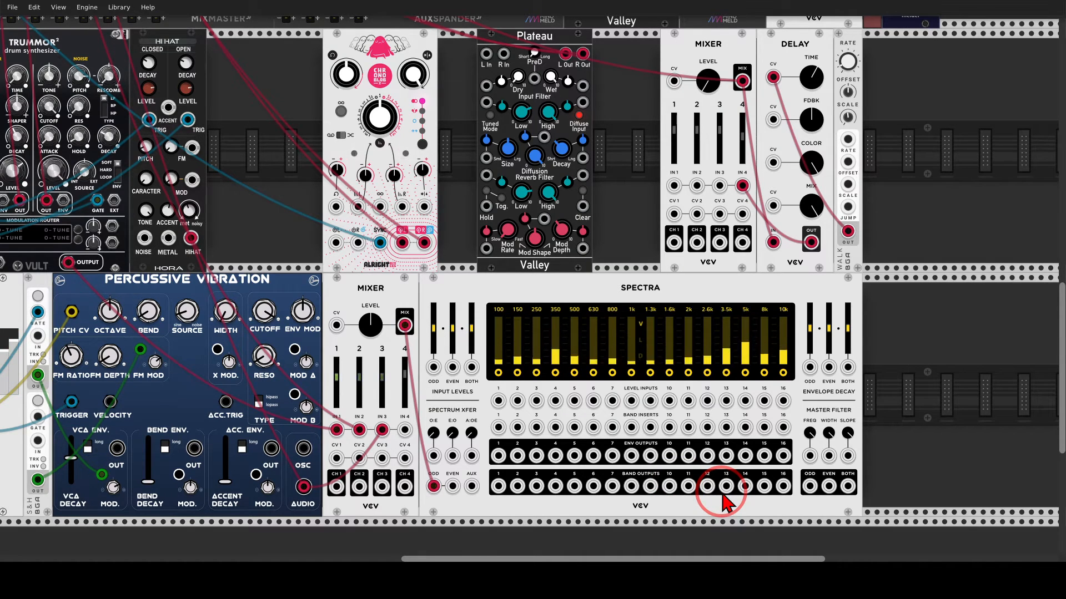
left_click_drag(665, 468, 670, 407)
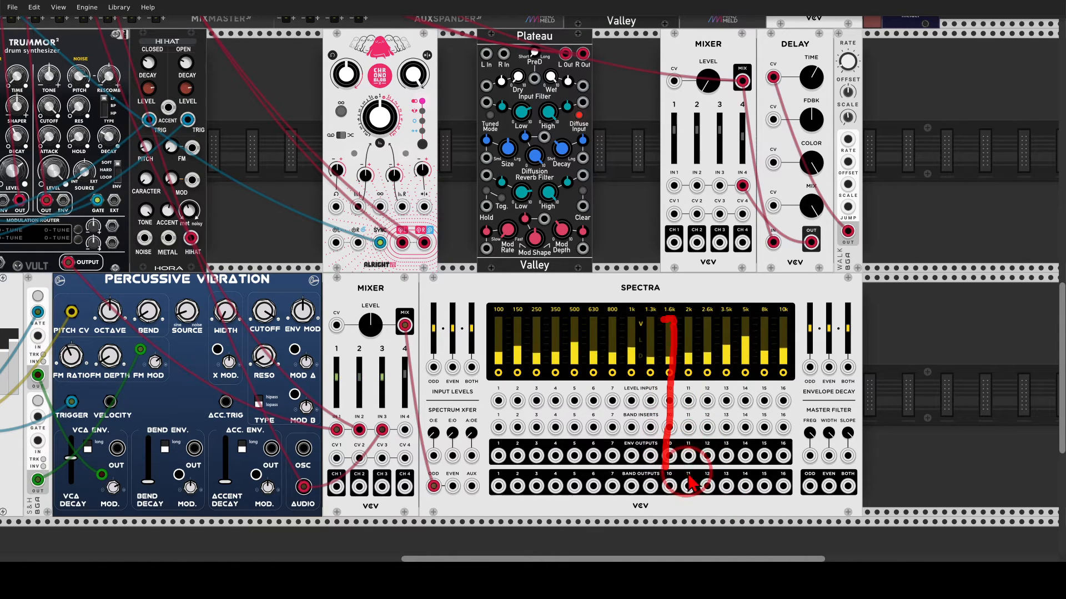
left_click_drag(689, 473, 695, 369)
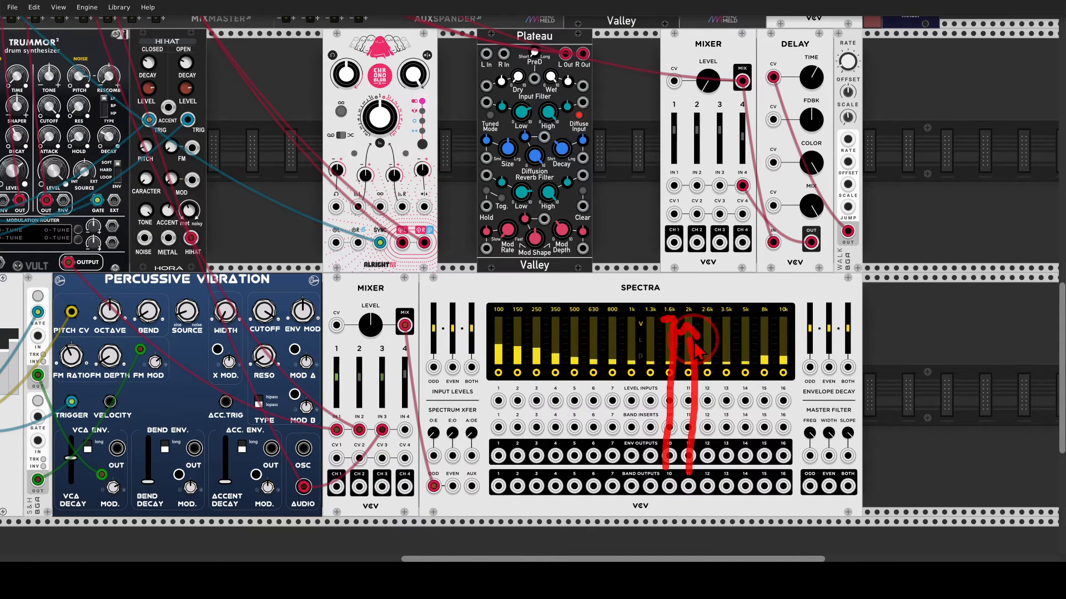
key("shift+F9")
mouse_move(401, 49)
left_mouse_down()
mouse_move(323, 106)
mouse_move(410, 34)
left_mouse_up()
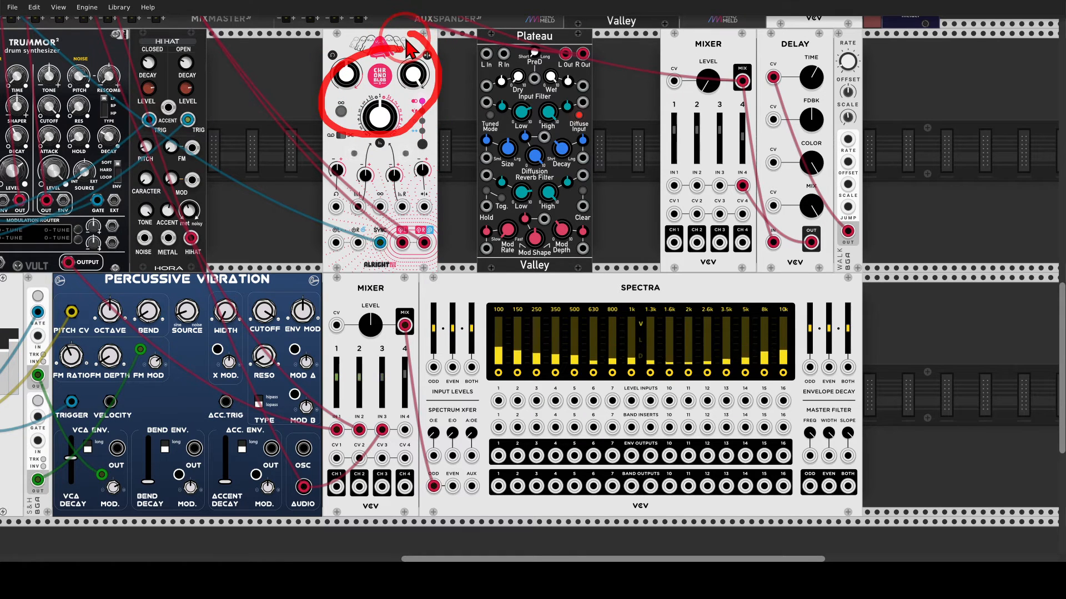
key("shift+F9")
mouse_move(669, 486)
left_mouse_down()
mouse_move(415, 325)
mouse_move(336, 243)
mouse_move(689, 485)
left_mouse_up()
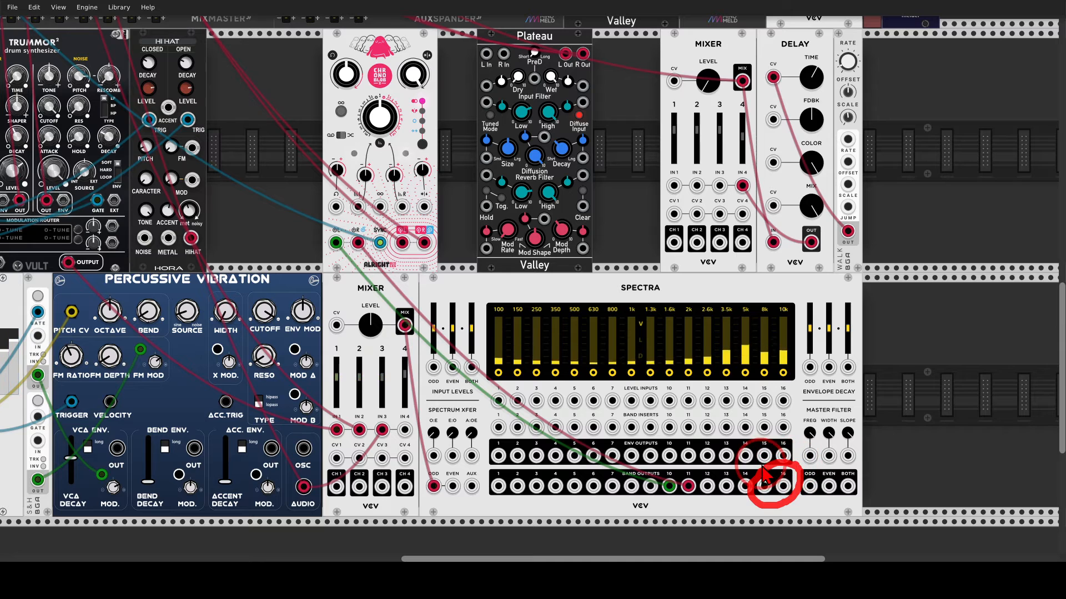
Step: Patch Spectra's band outputs 15 and 16 (8k and 10k) into the L In and R In of Plateau
left_click_drag(787, 461, 787, 361)
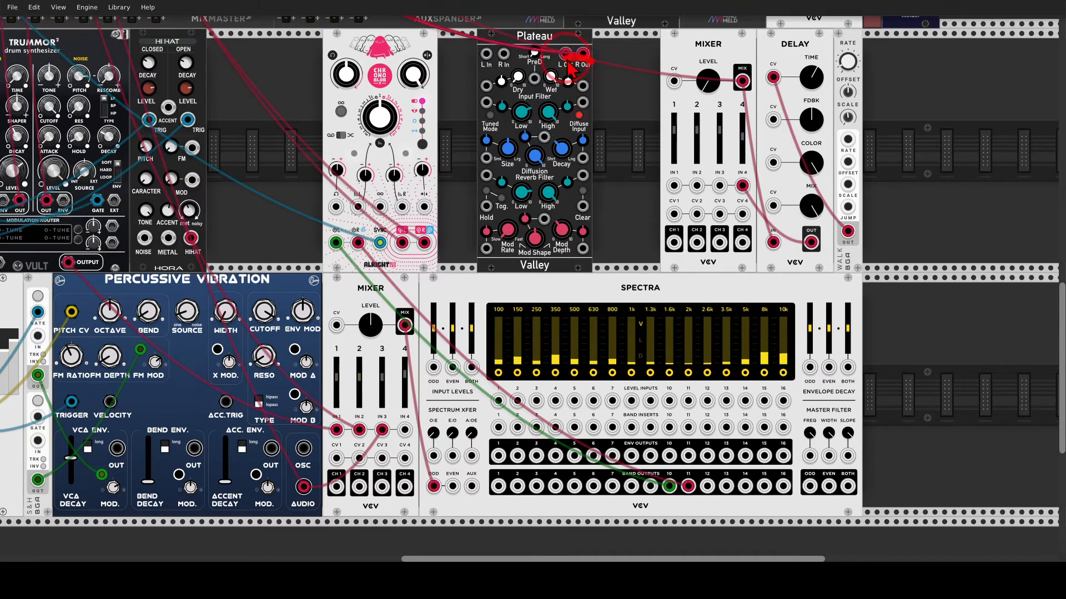
left_click_drag(574, 61, 577, 69)
mouse_move(766, 485)
left_mouse_down()
mouse_move(529, 188)
mouse_move(488, 56)
mouse_move(504, 56)
mouse_move(783, 487)
left_mouse_up()
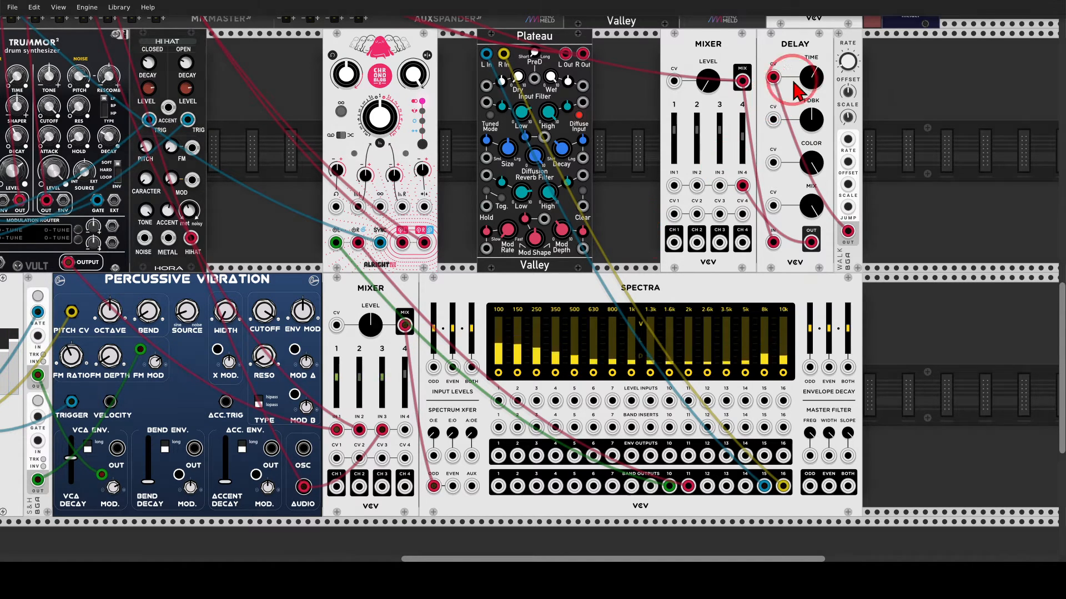
Step: Patch Spectra's band output 13 (3.5k) into IN 1 of the mixer that feeds the Delay module
mouse_move(869, 39)
left_mouse_down()
mouse_move(654, 183)
mouse_move(891, 71)
left_mouse_up()
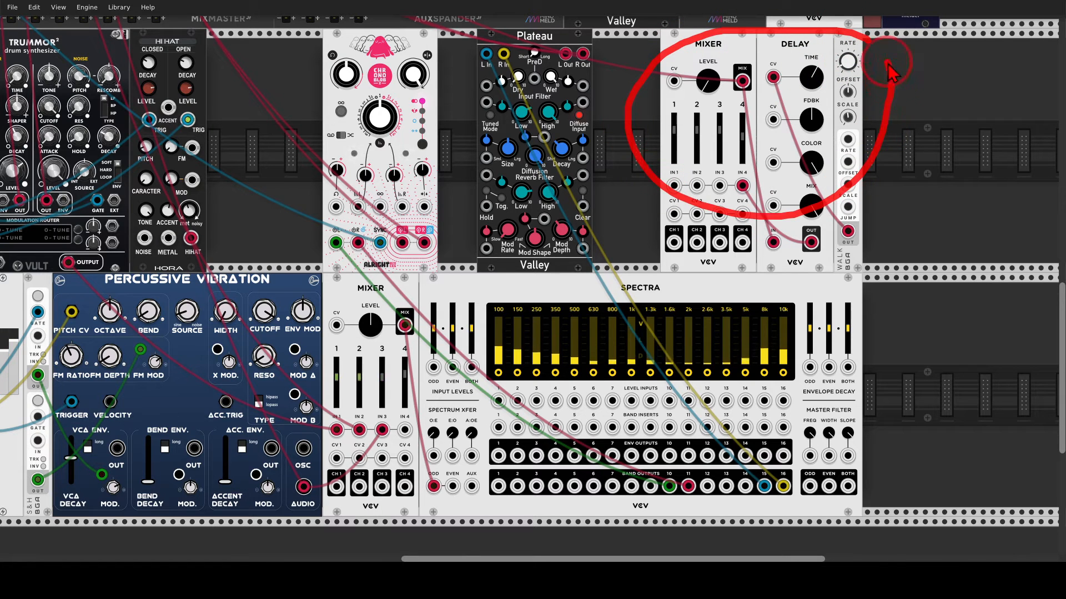
key("Escape")
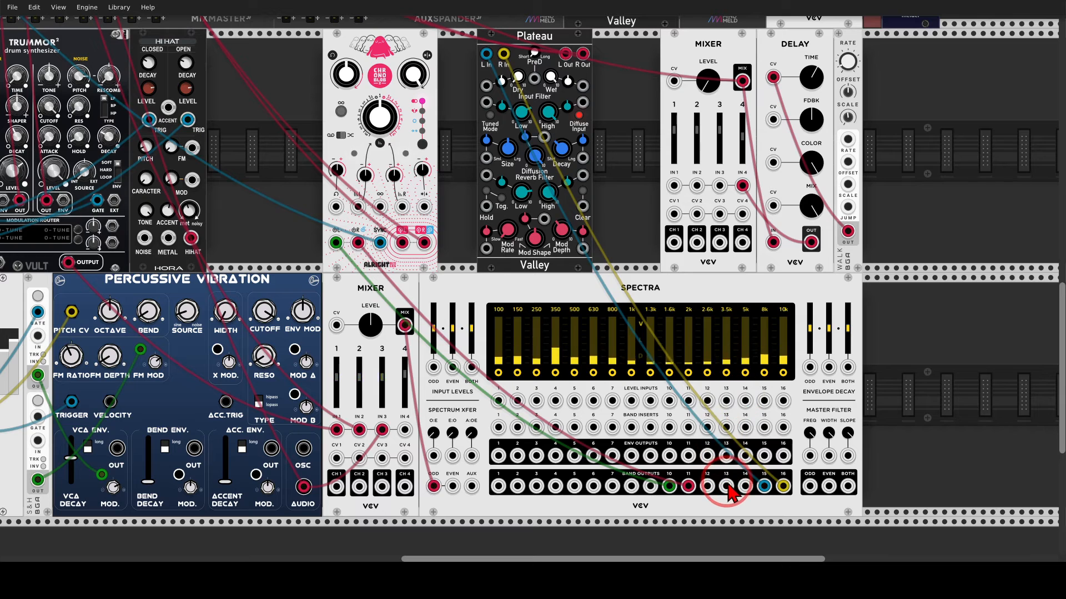
left_click_drag(728, 486, 728, 388)
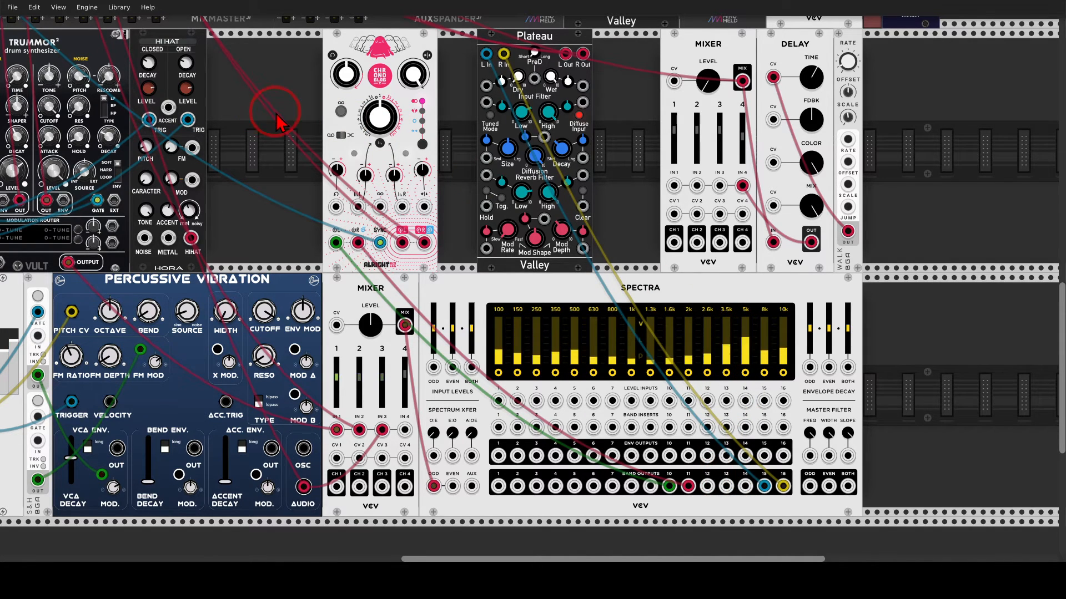
left_click_drag(164, 83, 182, 99)
left_click_drag(201, 284, 173, 282)
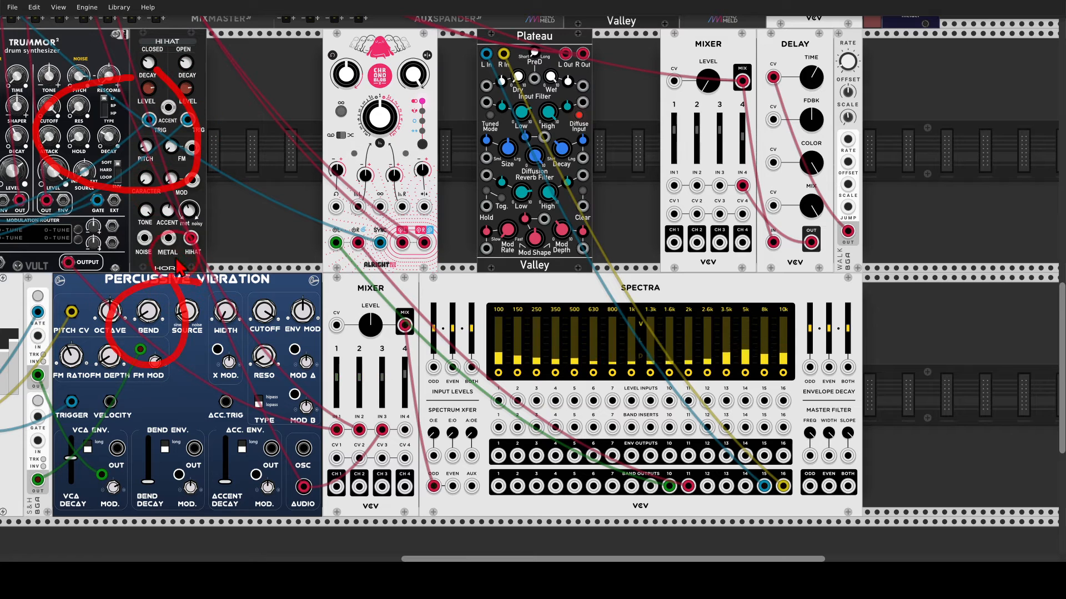
mouse_move(182, 204)
left_mouse_down()
mouse_move(305, 338)
mouse_move(273, 361)
left_mouse_up()
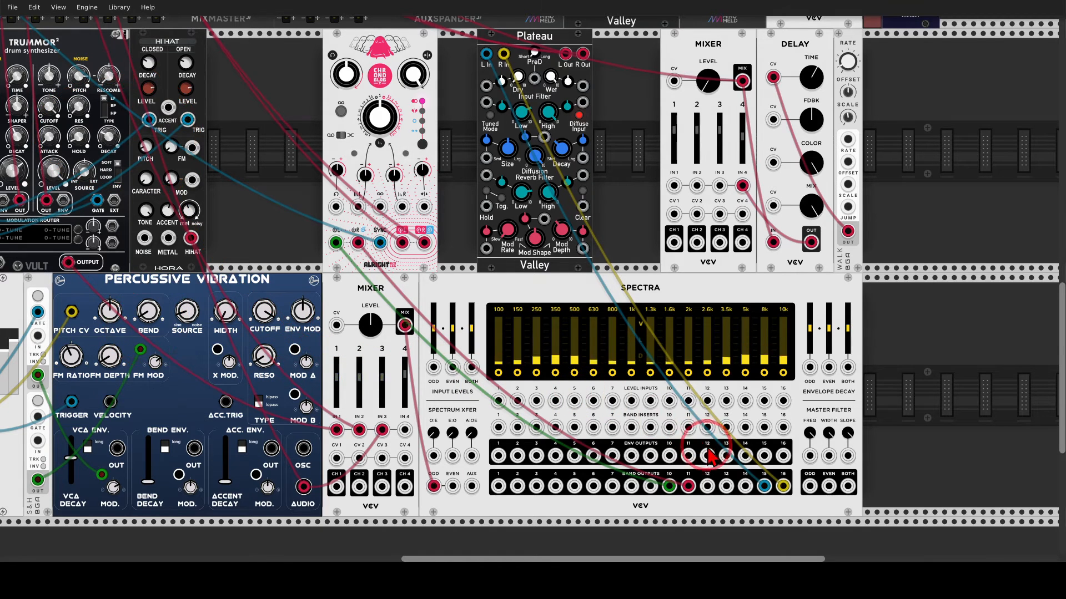
mouse_move(722, 458)
left_mouse_down()
mouse_move(727, 486)
mouse_move(723, 390)
left_mouse_up()
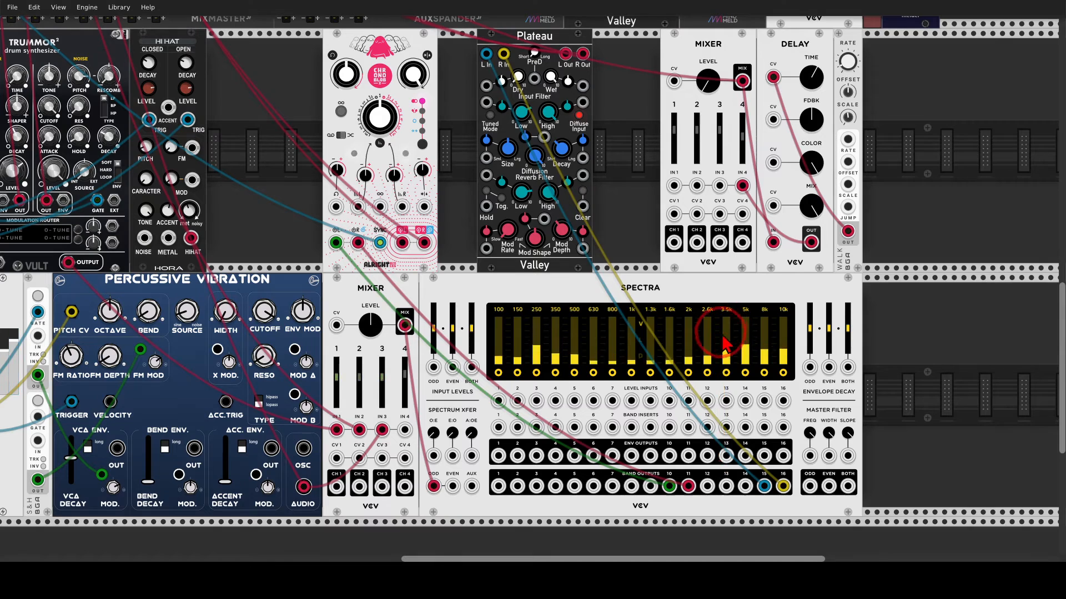
left_click_drag(727, 489, 674, 186)
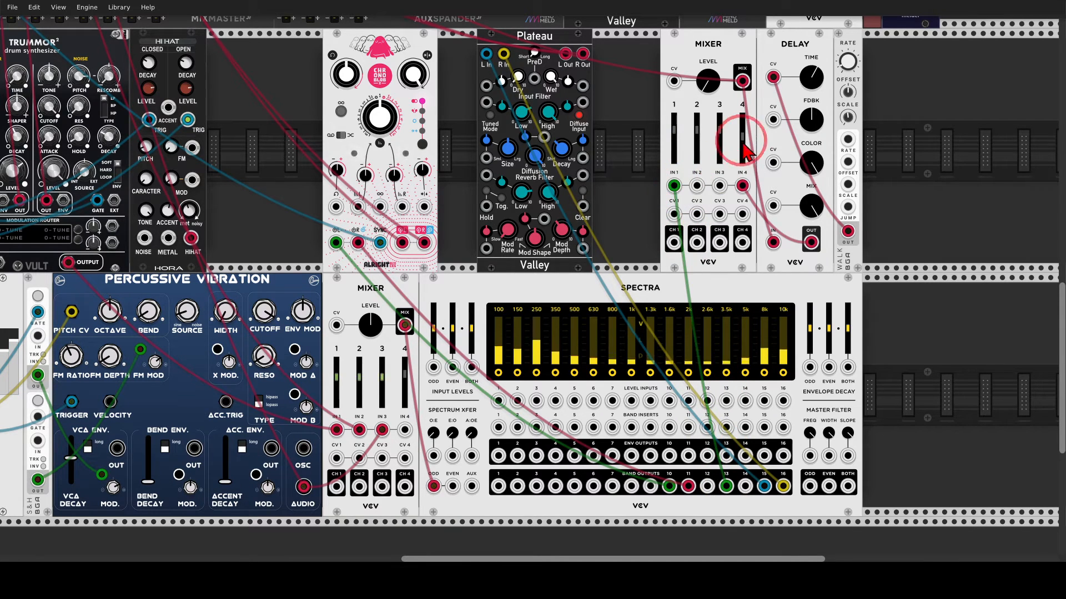
Step: Trace the Delay's feedback loop through its mixer and vary the mixer's master level between about -3.4 dB and -7.7 dB
mouse_move(732, 87)
left_mouse_down()
mouse_move(754, 94)
mouse_move(774, 183)
mouse_move(807, 244)
mouse_move(791, 268)
mouse_move(743, 247)
mouse_move(721, 210)
mouse_move(783, 111)
mouse_move(810, 169)
mouse_move(816, 245)
mouse_move(744, 275)
mouse_move(686, 192)
mouse_move(726, 218)
mouse_move(694, 245)
left_mouse_up()
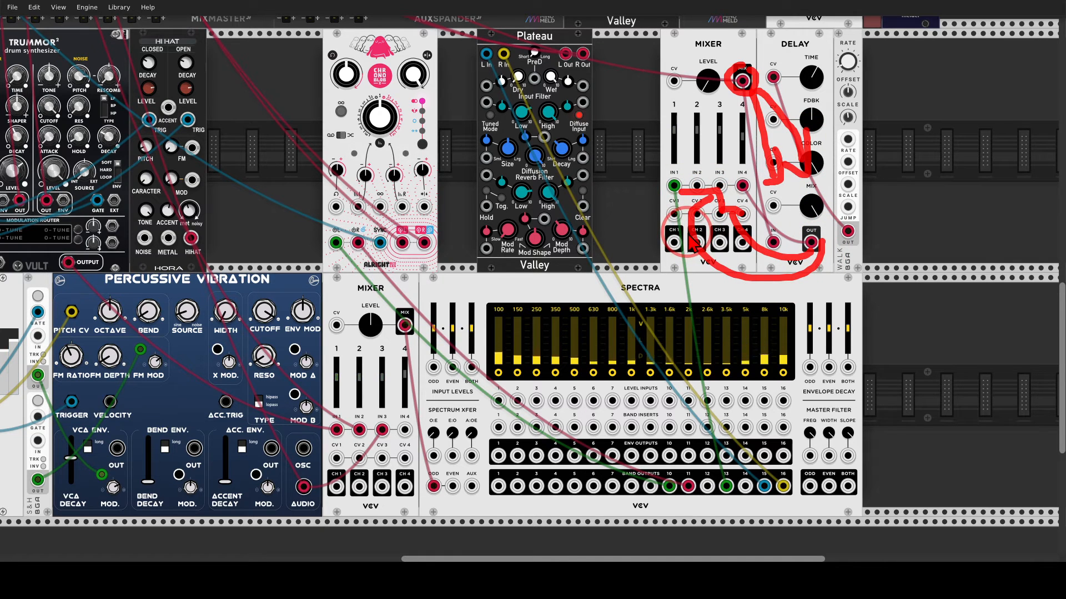
key("Escape")
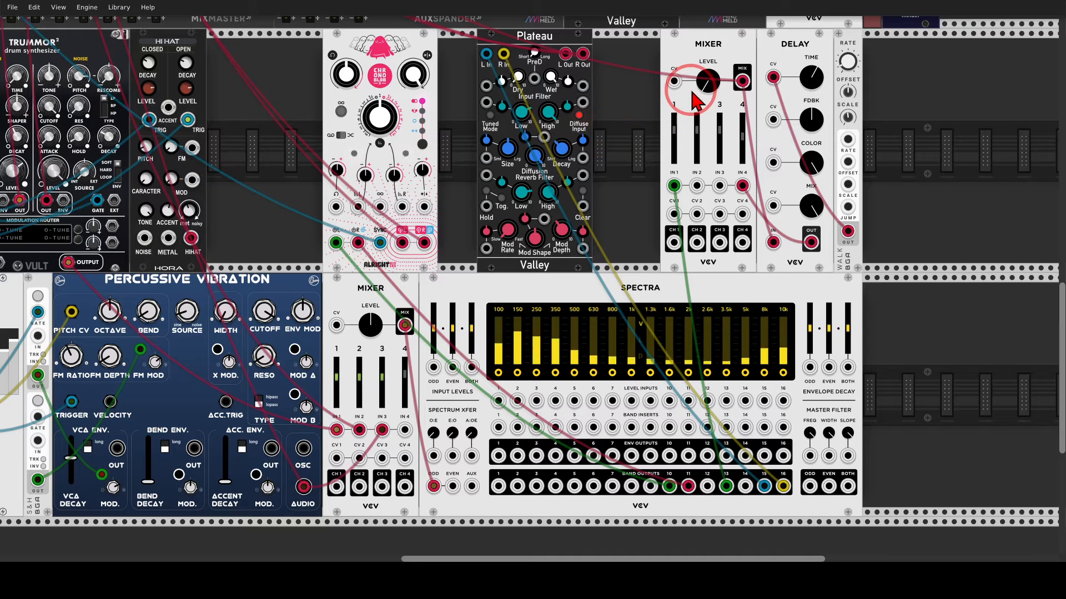
left_click_drag(713, 84, 712, 78)
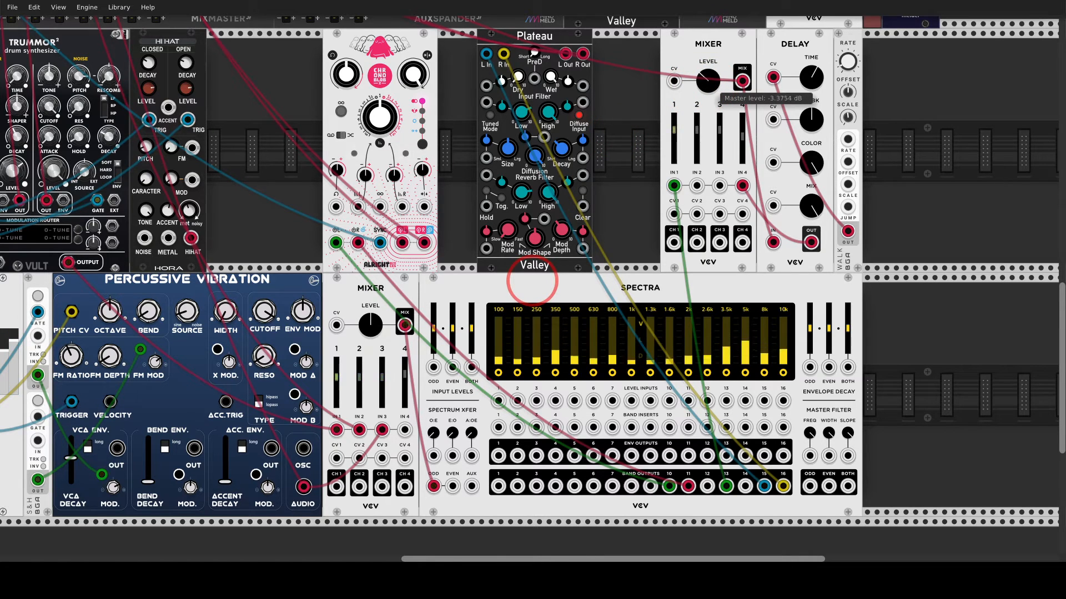
left_click_drag(531, 287, 530, 279)
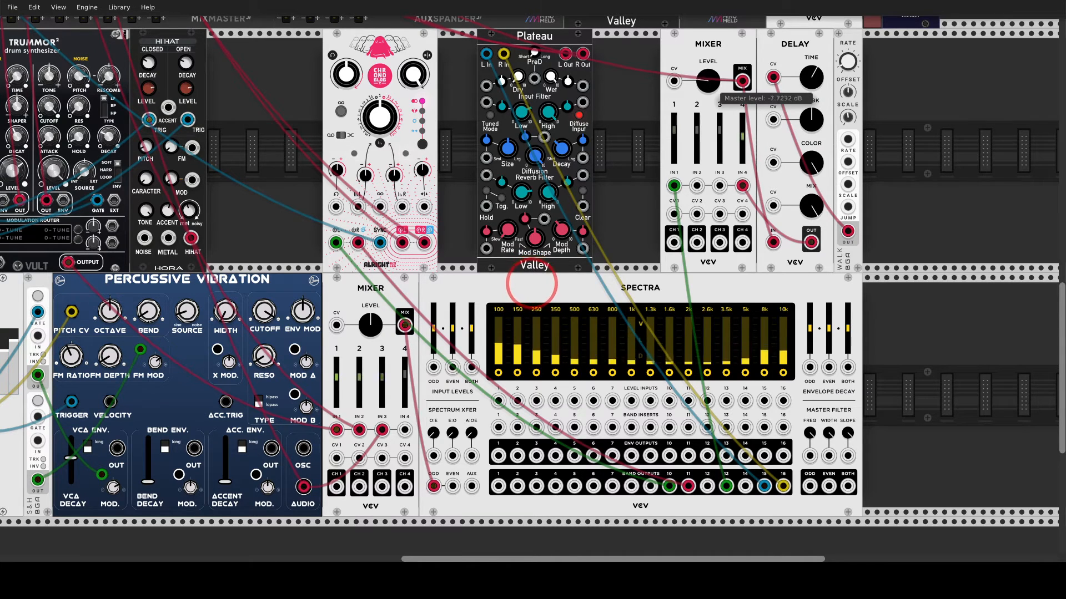
left_click_drag(531, 284, 533, 281)
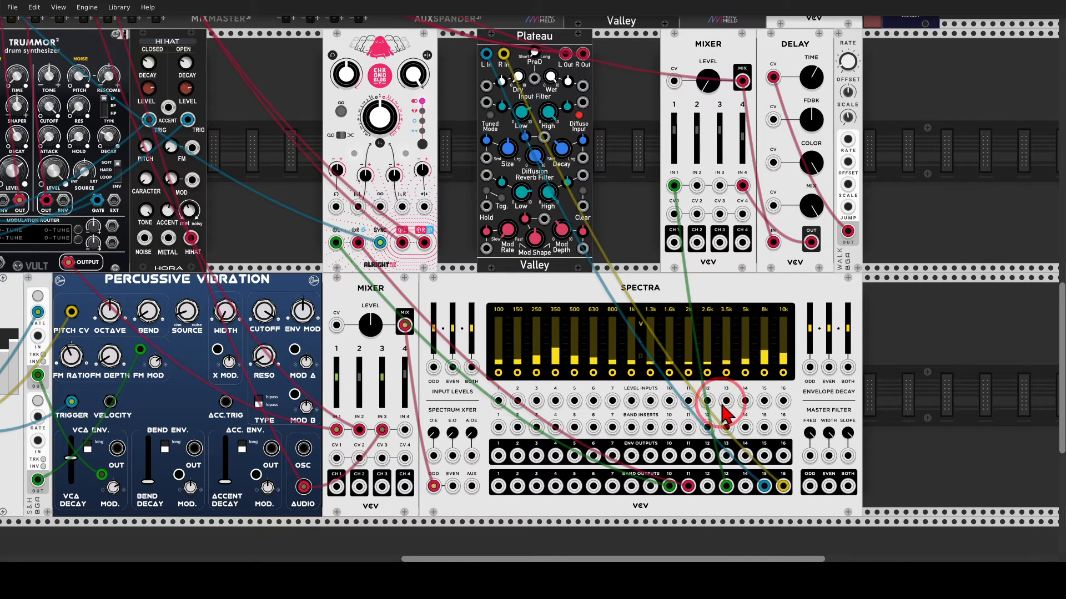
mouse_move(729, 472)
left_mouse_down()
mouse_move(726, 335)
mouse_move(740, 347)
left_mouse_up()
left_click_drag(703, 78, 703, 20)
left_click_drag(531, 282, 533, 287)
Step: Trace the two Bleak oscillators into the mixer's IN 1 and IN 2, and the ochd modulation into their PW and Wave inputs
scroll(609, 147, "down", 3)
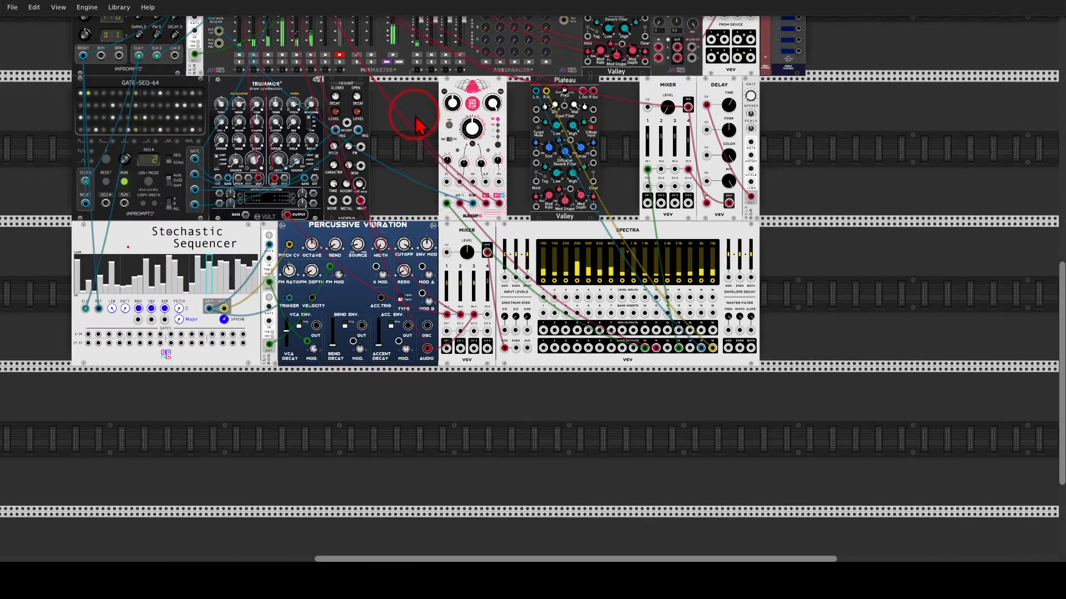
left_click_drag(415, 126, 511, 392)
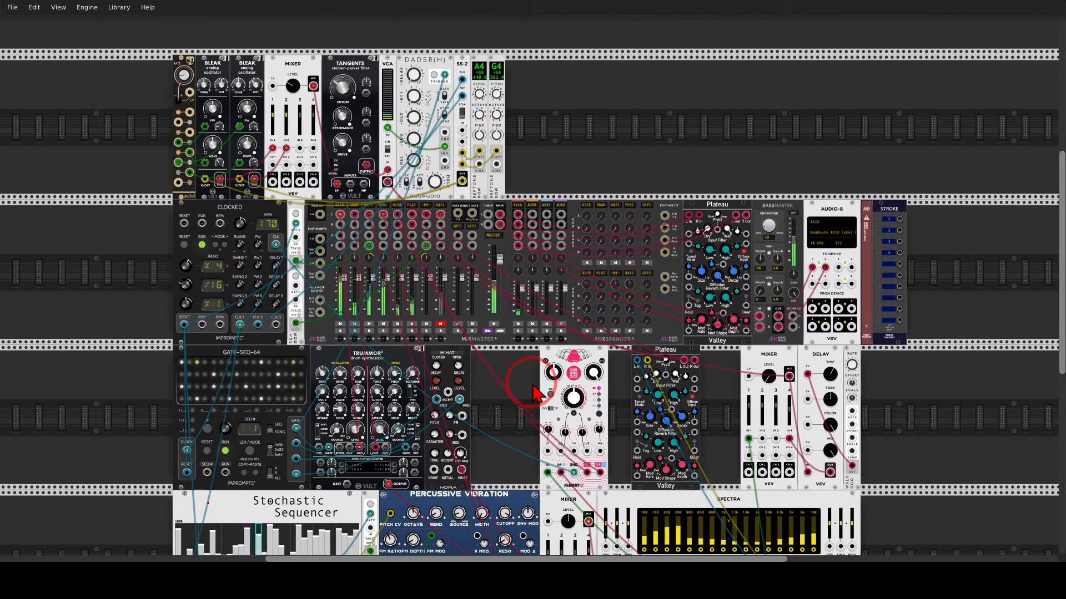
scroll(225, 175, "up", 3)
scroll(274, 44, "up", 2)
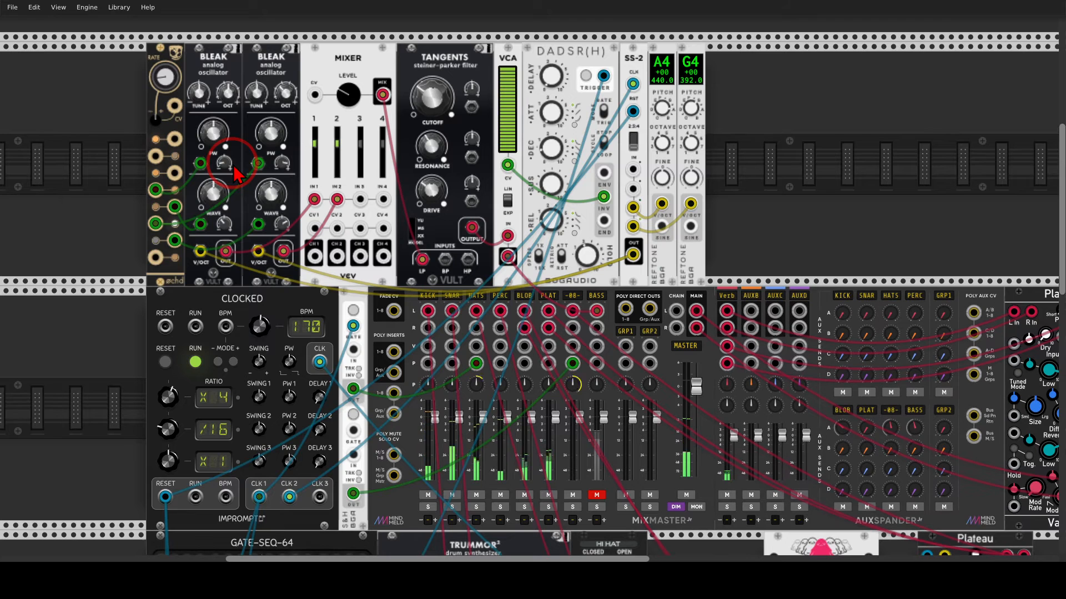
mouse_move(274, 30)
left_mouse_down()
mouse_move(190, 55)
mouse_move(285, 31)
mouse_move(268, 17)
left_mouse_up()
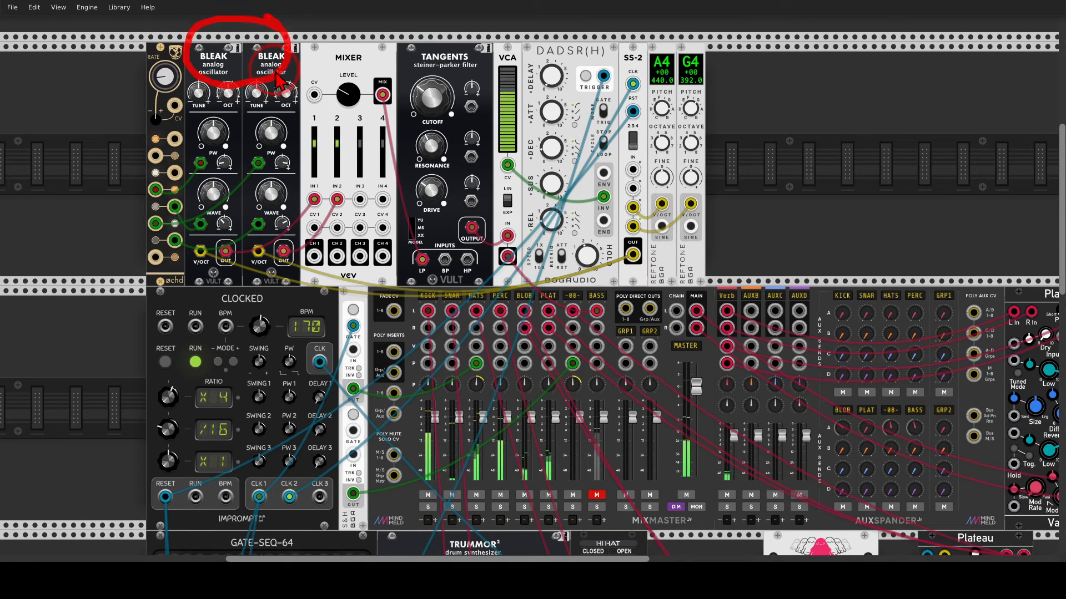
mouse_move(280, 81)
left_mouse_down()
mouse_move(356, 183)
mouse_move(329, 183)
left_mouse_up()
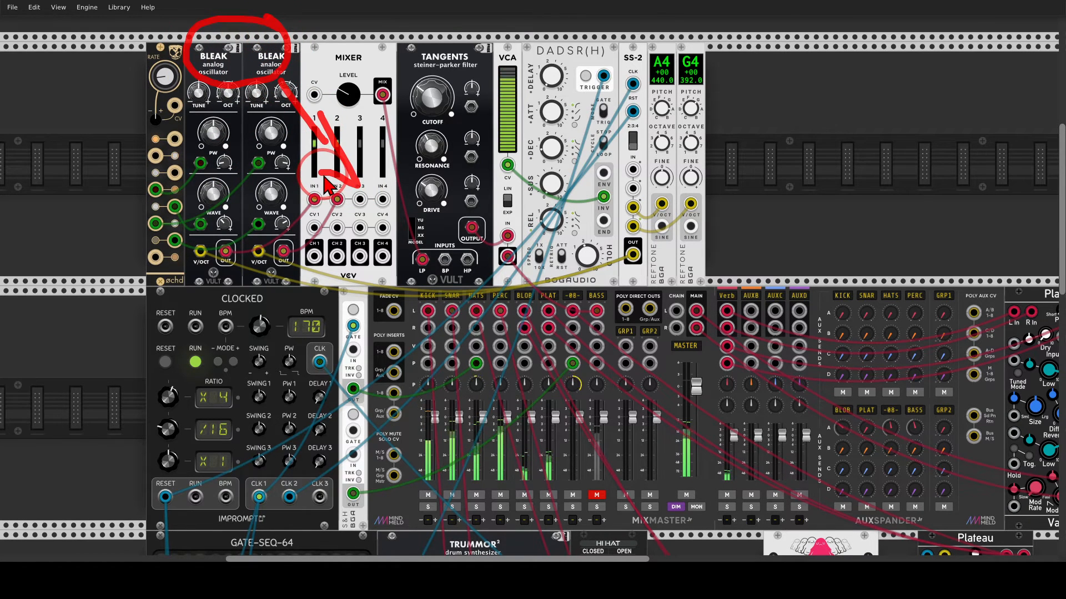
mouse_move(172, 166)
left_mouse_down()
mouse_move(186, 272)
mouse_move(181, 181)
mouse_move(201, 192)
mouse_move(241, 165)
left_mouse_up()
left_click_drag(194, 191, 254, 242)
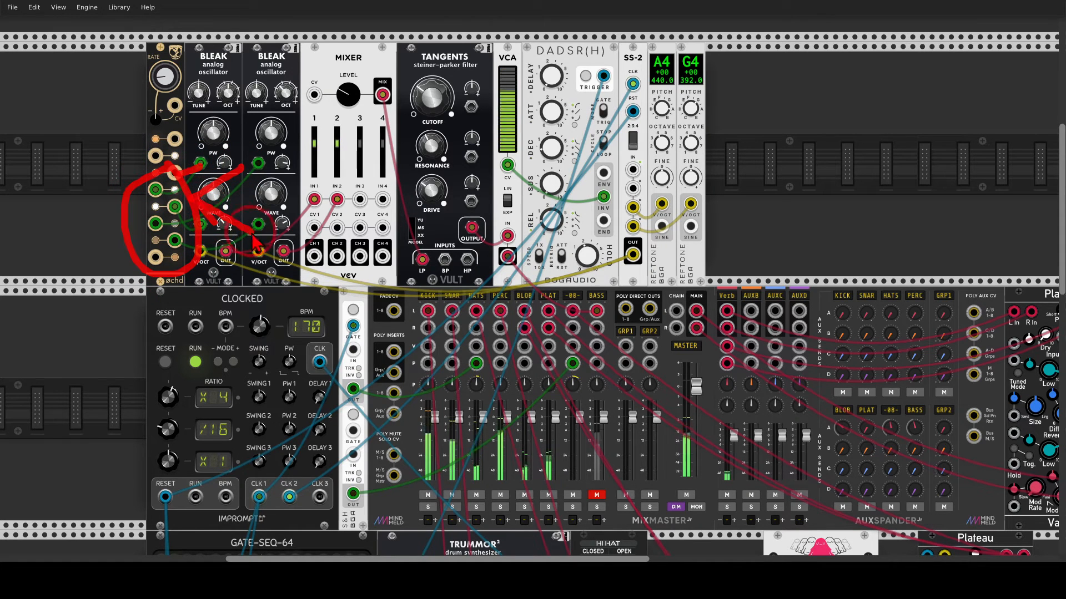
key("Escape")
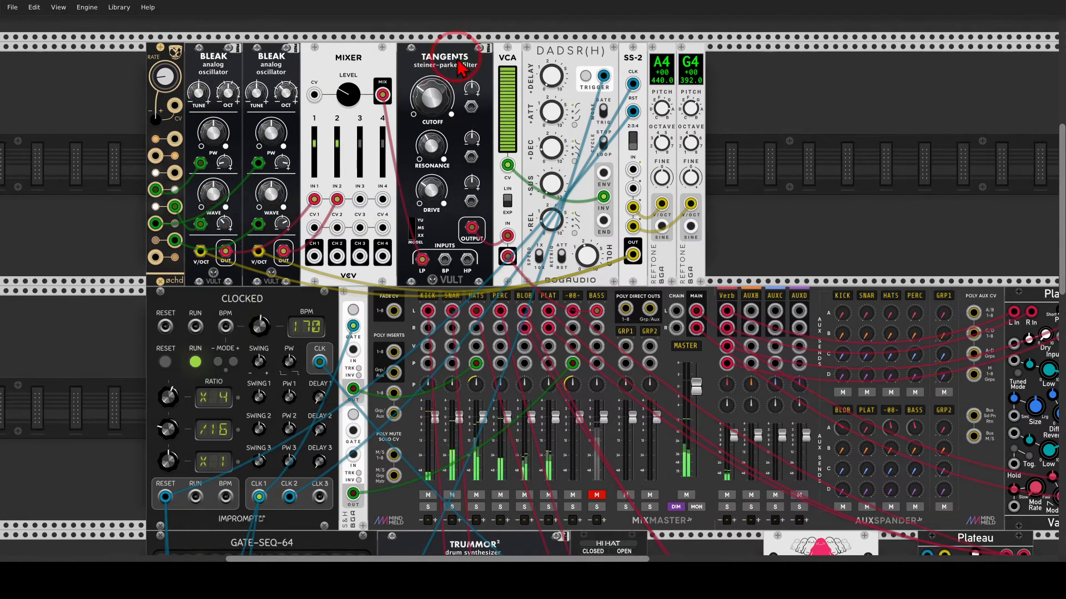
Step: Trace the bass voice from Tangents to the VCA and DADSR(H) envelope, and the two Reftone pitches into the SS-2 switch
mouse_move(458, 67)
left_mouse_down()
mouse_move(402, 47)
mouse_move(460, 84)
mouse_move(497, 184)
left_mouse_up()
left_click_drag(482, 143, 502, 182)
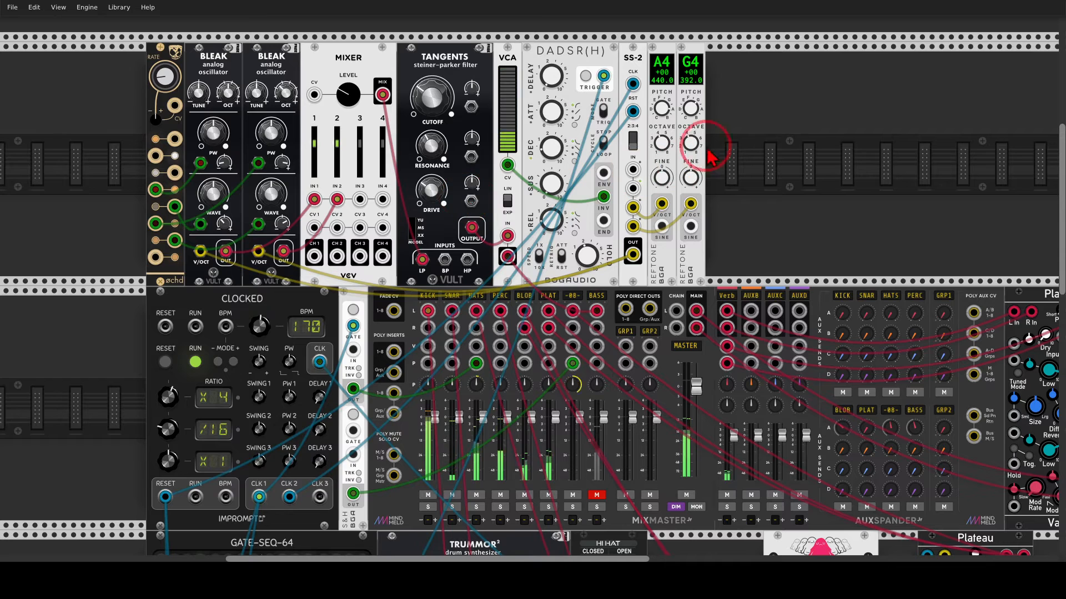
mouse_move(609, 43)
left_mouse_down()
mouse_move(522, 72)
mouse_move(563, 34)
left_mouse_up()
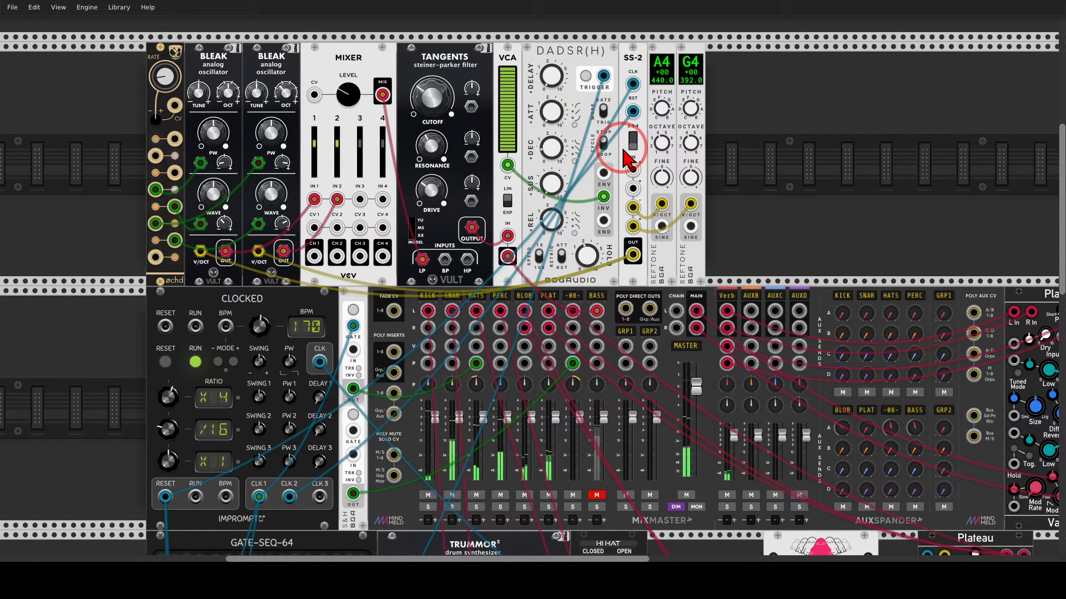
mouse_move(703, 190)
left_mouse_down()
mouse_move(645, 207)
mouse_move(716, 216)
mouse_move(700, 209)
left_mouse_up()
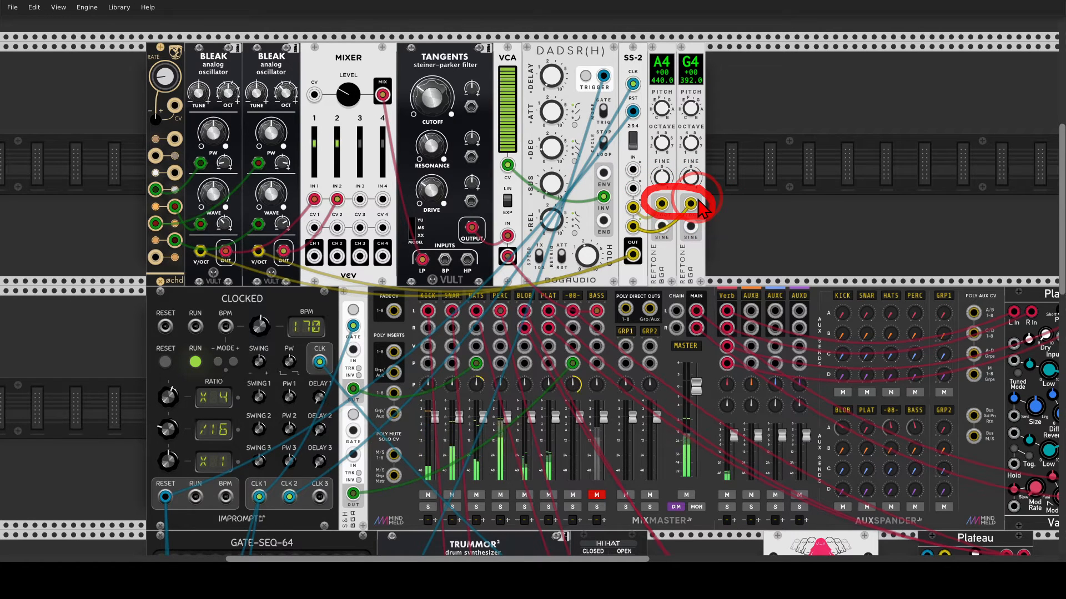
mouse_move(662, 48)
left_mouse_down()
mouse_move(647, 56)
mouse_move(676, 51)
mouse_move(690, 83)
mouse_move(701, 55)
left_mouse_up()
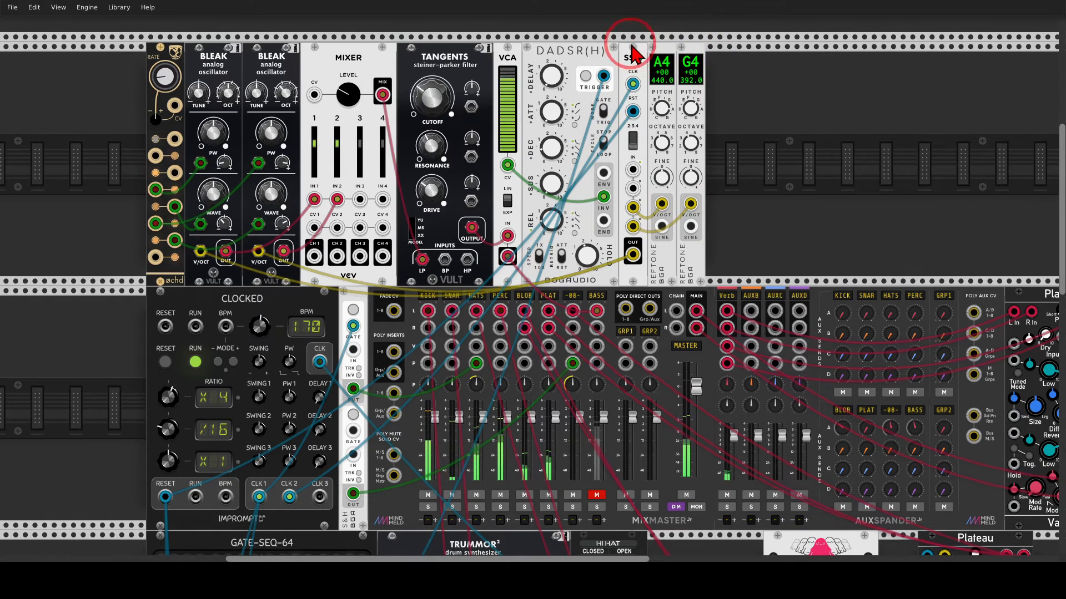
mouse_move(632, 53)
left_mouse_down()
mouse_move(614, 60)
mouse_move(638, 71)
mouse_move(648, 47)
left_mouse_up()
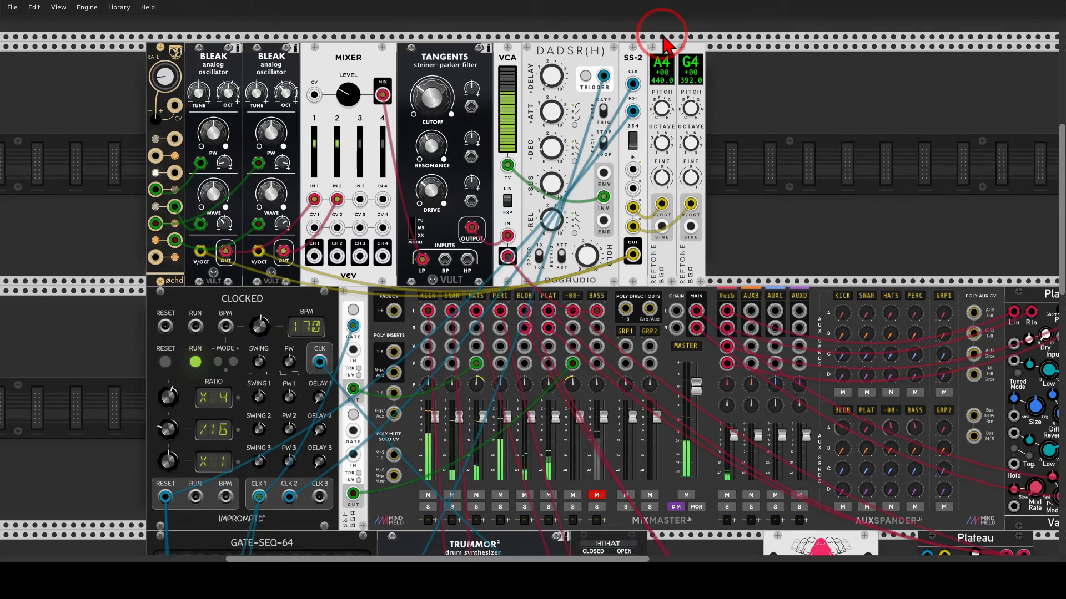
Step: Unmute the BASS channel of MixMaster
left_click(597, 494)
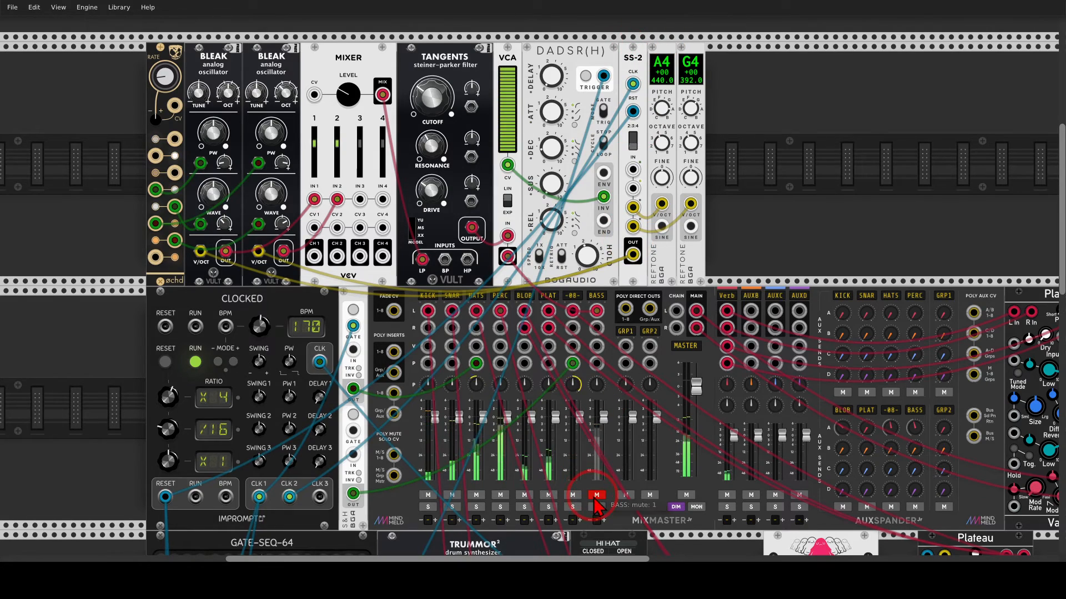
scroll(603, 431, "down", 4)
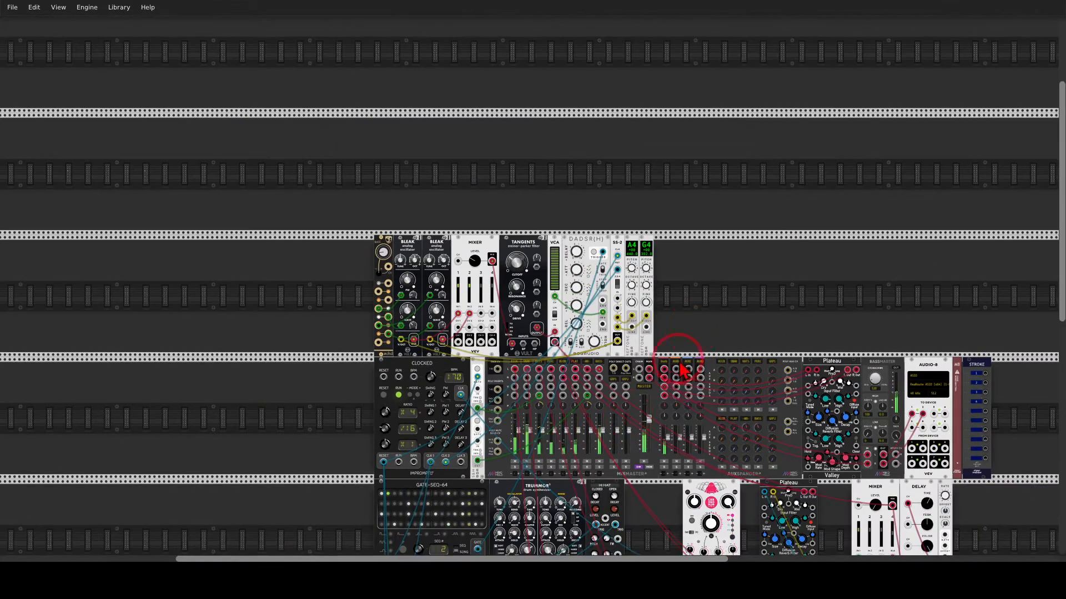
scroll(688, 351, "down", 6)
left_click_drag(752, 373, 658, 351)
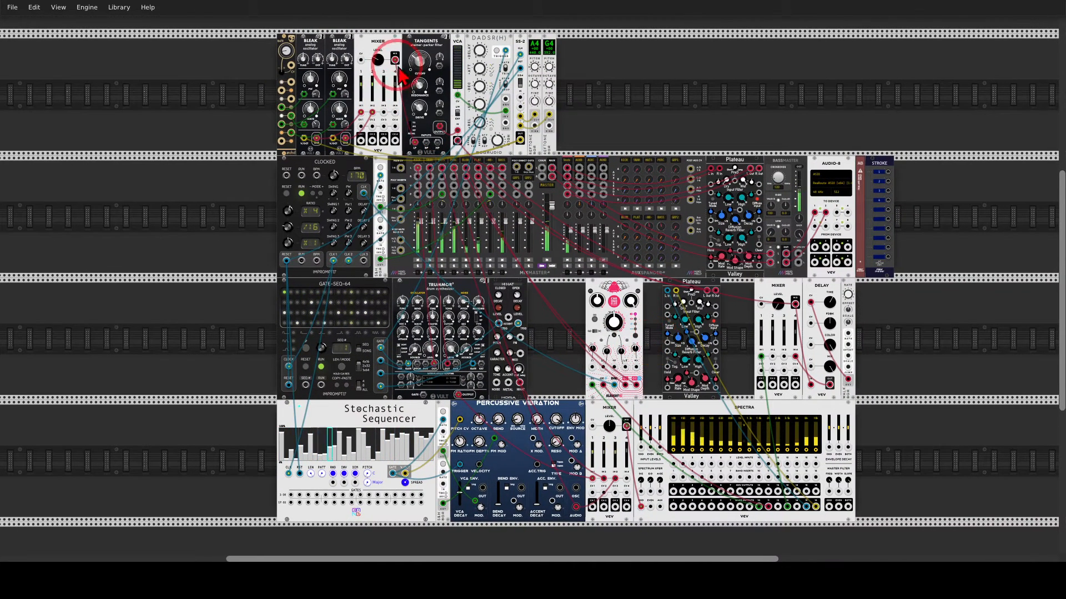
Step: Set the Tangents filter cutoff to about 0.47 and adjust the master level of the mixer feeding the Delay
left_click_drag(416, 65, 415, 61)
left_click_drag(778, 304, 778, 296)
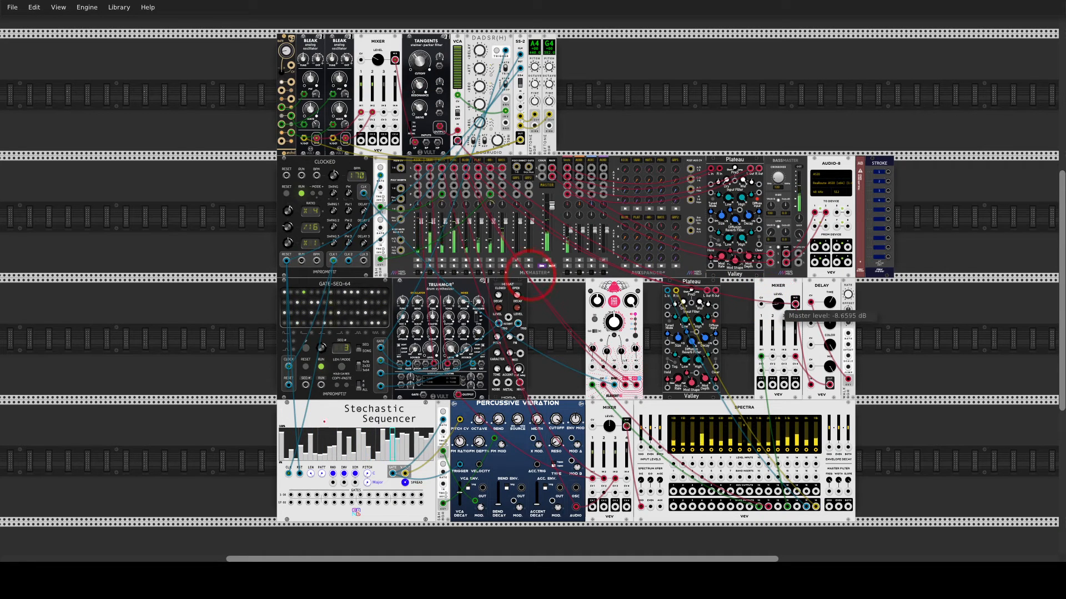
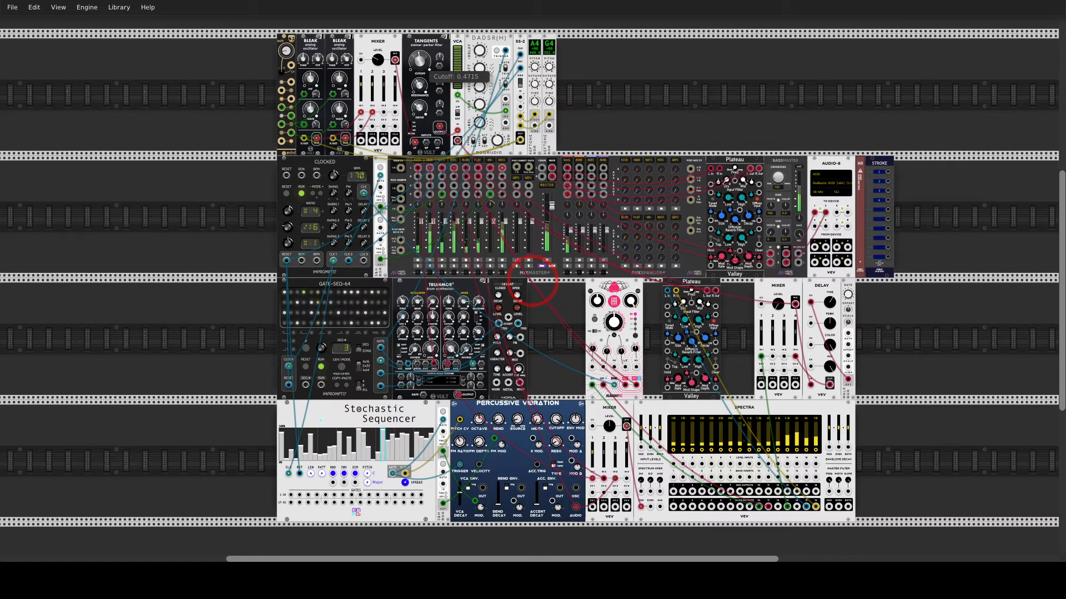
left_click_drag(533, 281, 533, 279)
left_click_drag(778, 300, 532, 279)
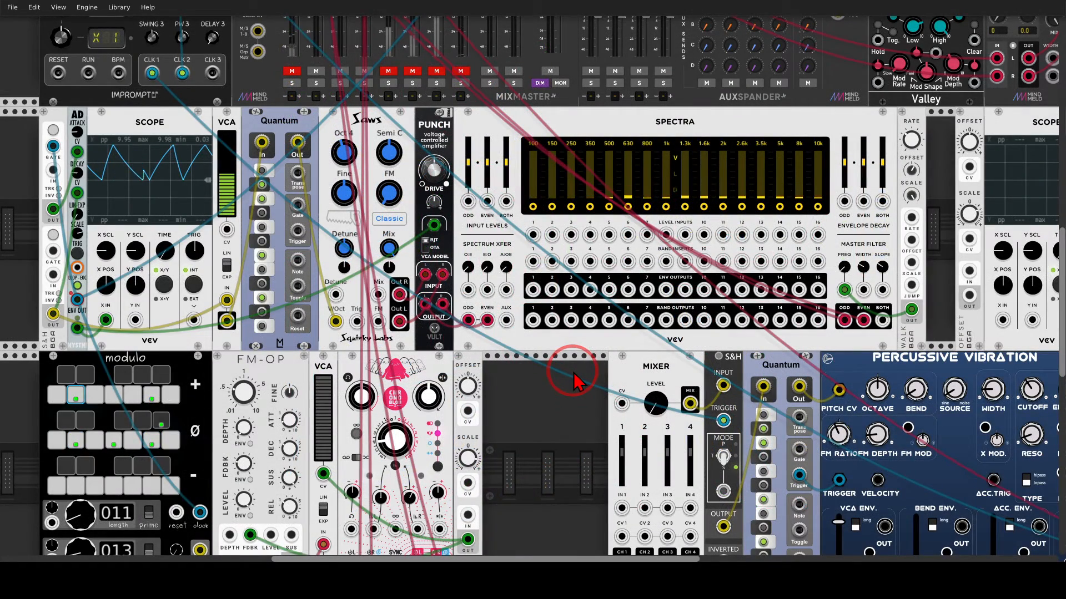
Step: In the next patch, trace the S&H outputs into the Attack and Decay CV inputs of the AD envelope displayed on the Scope
mouse_move(698, 259)
left_mouse_down()
mouse_move(645, 269)
mouse_move(704, 276)
left_mouse_up()
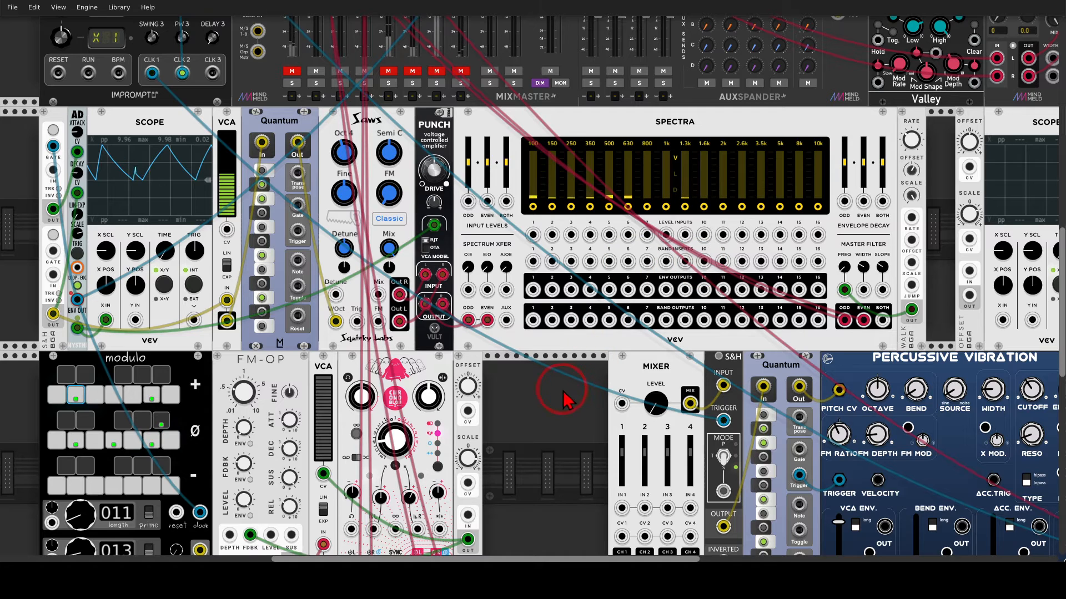
left_click_drag(567, 390, 689, 401)
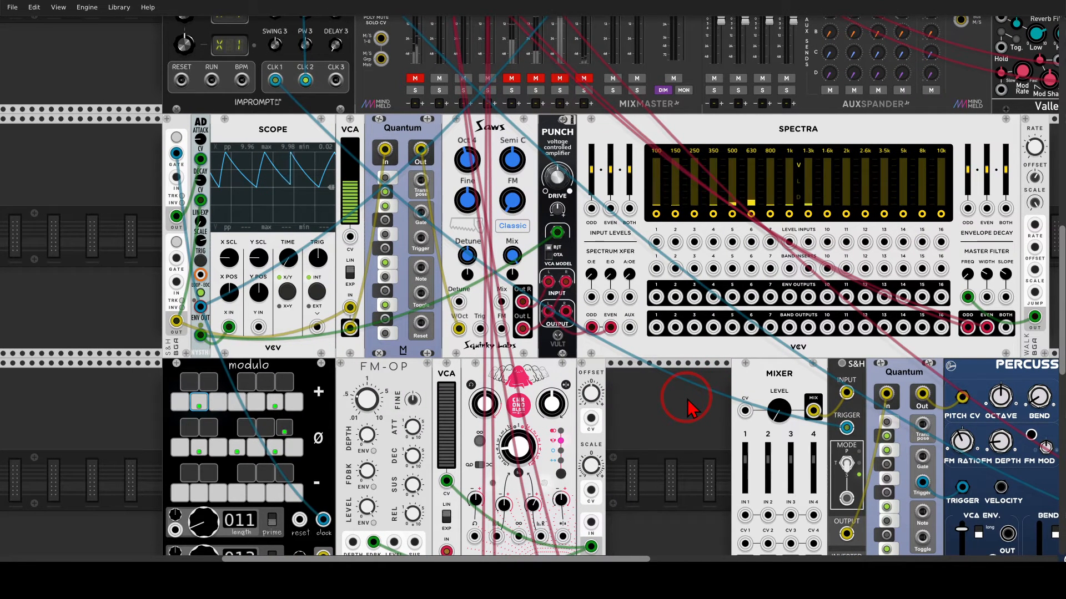
mouse_move(347, 132)
left_mouse_down()
mouse_move(266, 130)
mouse_move(314, 140)
left_mouse_up()
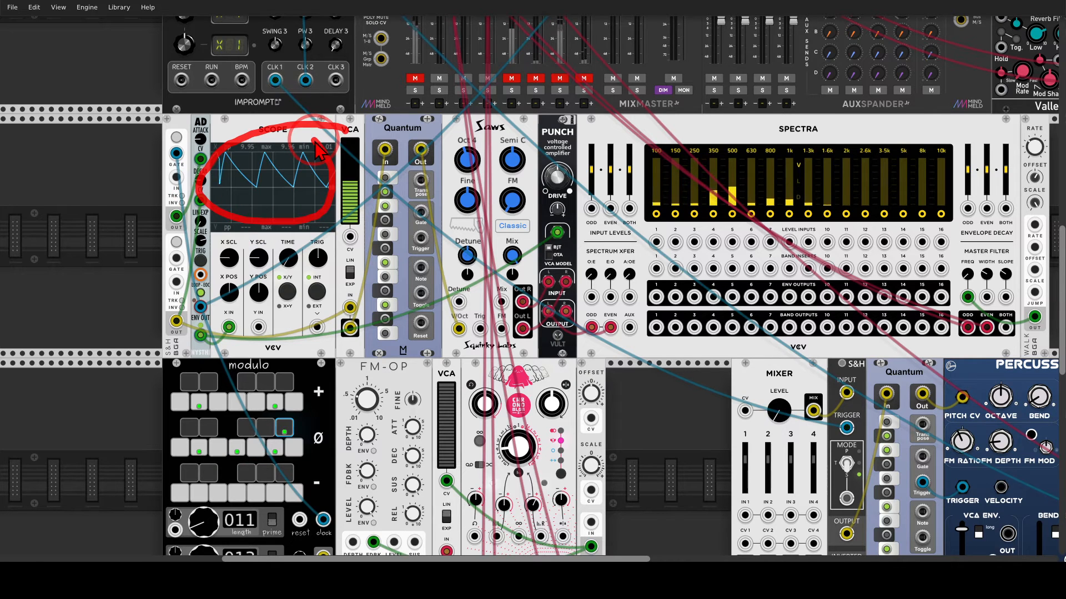
mouse_move(214, 119)
left_mouse_down()
mouse_move(202, 111)
mouse_move(217, 127)
mouse_move(211, 109)
left_mouse_up()
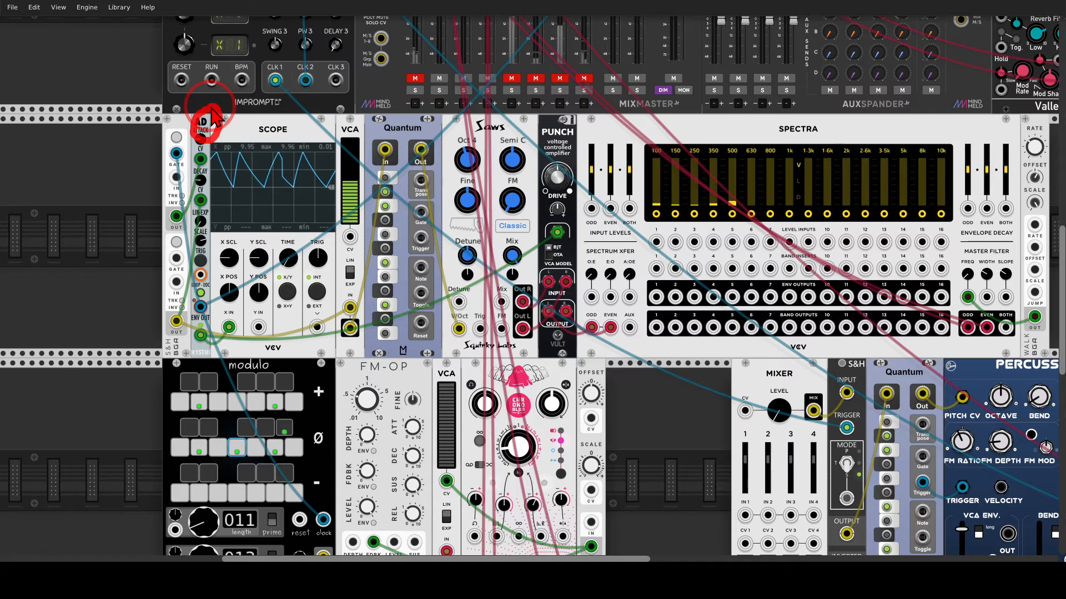
mouse_move(209, 293)
left_mouse_down()
mouse_move(189, 302)
mouse_move(218, 333)
mouse_move(201, 294)
mouse_move(201, 225)
mouse_move(177, 167)
mouse_move(200, 177)
mouse_move(169, 190)
mouse_move(175, 160)
mouse_move(192, 167)
left_mouse_up()
left_click_drag(171, 307, 198, 228)
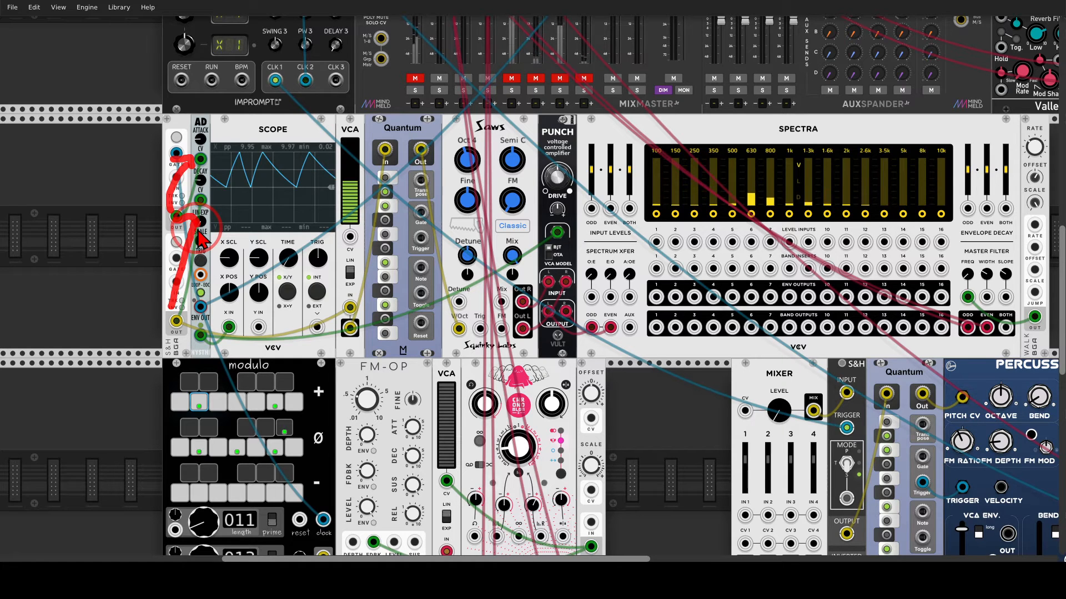
key("Escape")
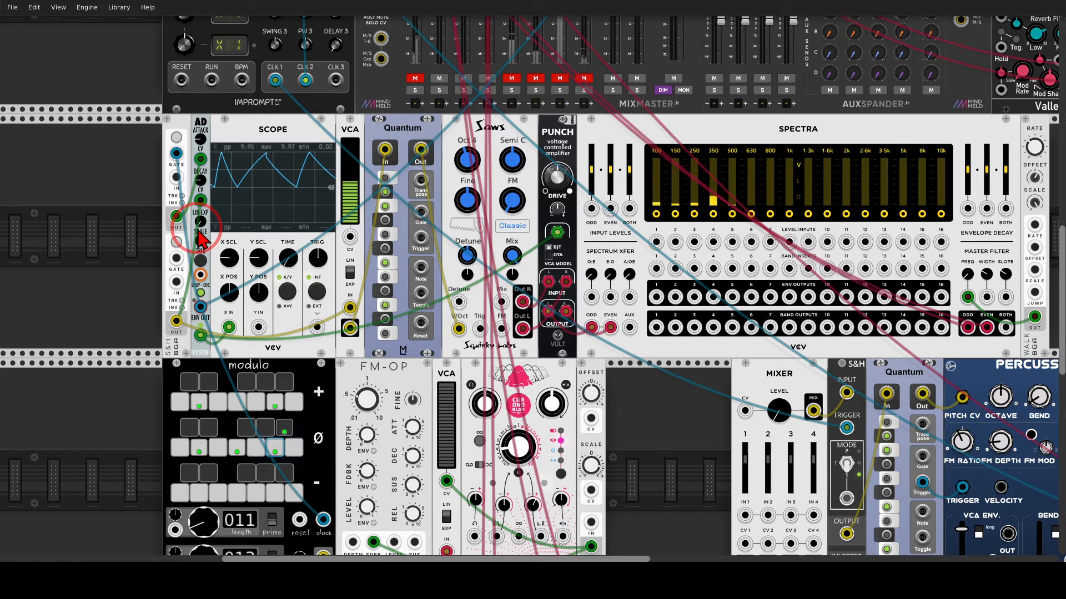
Step: Trace the S&H's lower output through the VCA and the Quantum quantizer to the Saws oscillator
mouse_move(315, 123)
left_mouse_down()
mouse_move(283, 124)
mouse_move(250, 217)
mouse_move(339, 163)
mouse_move(319, 114)
mouse_move(333, 136)
left_mouse_up()
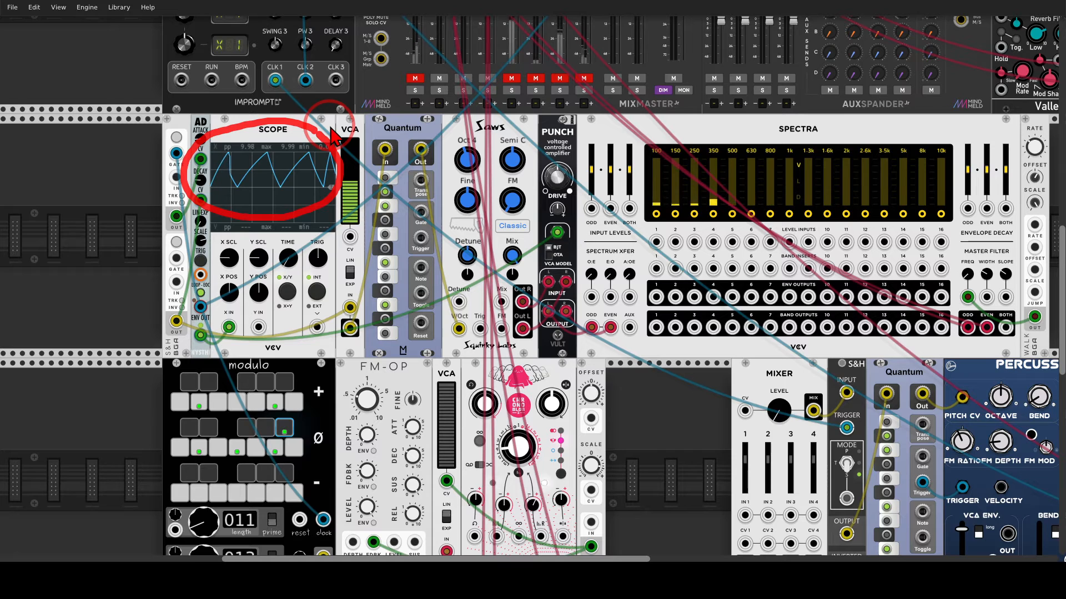
mouse_move(195, 301)
left_mouse_down()
mouse_move(161, 320)
mouse_move(179, 345)
mouse_move(189, 304)
mouse_move(203, 310)
mouse_move(385, 207)
mouse_move(380, 240)
left_mouse_up()
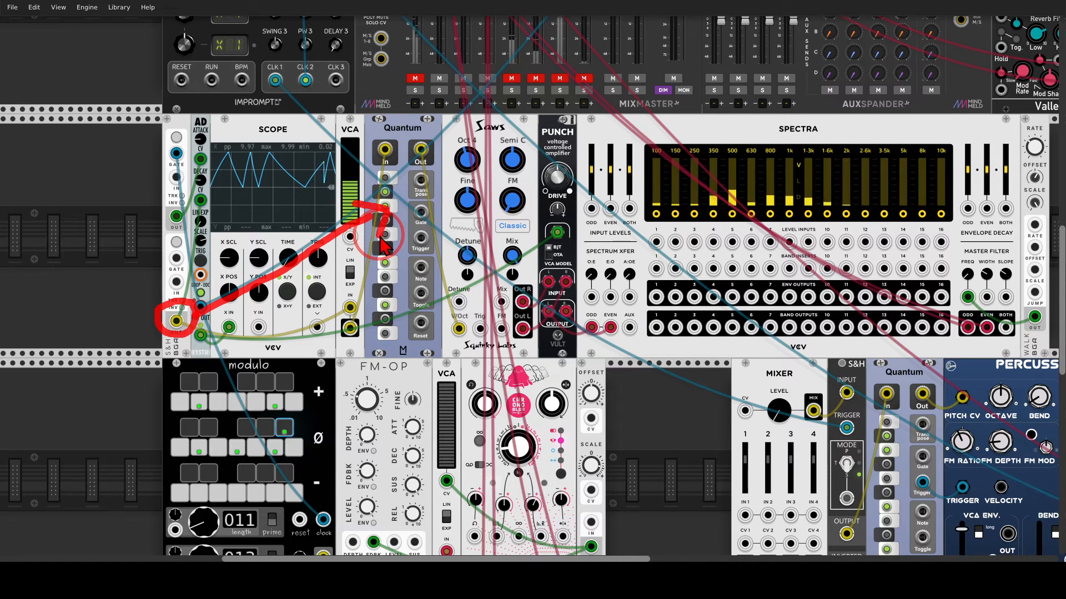
mouse_move(527, 120)
left_mouse_down()
mouse_move(460, 130)
mouse_move(514, 139)
mouse_move(510, 121)
left_mouse_up()
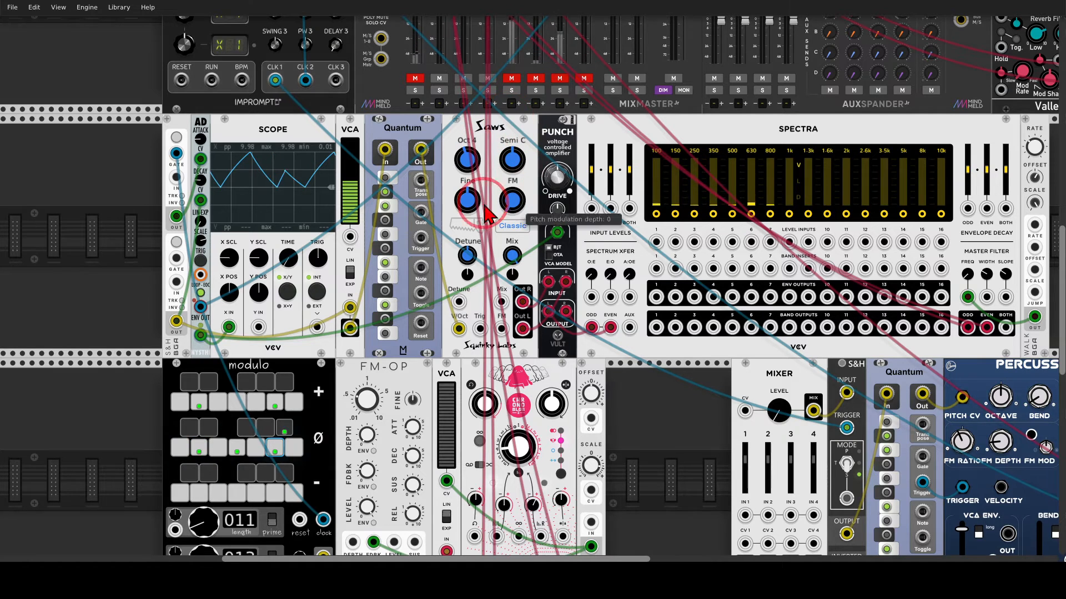
Step: Trace the AD envelope output to the Scope and the Punch amplifier ahead of Spectra
mouse_move(204, 321)
left_mouse_down()
mouse_move(185, 336)
mouse_move(197, 358)
mouse_move(201, 323)
left_mouse_up()
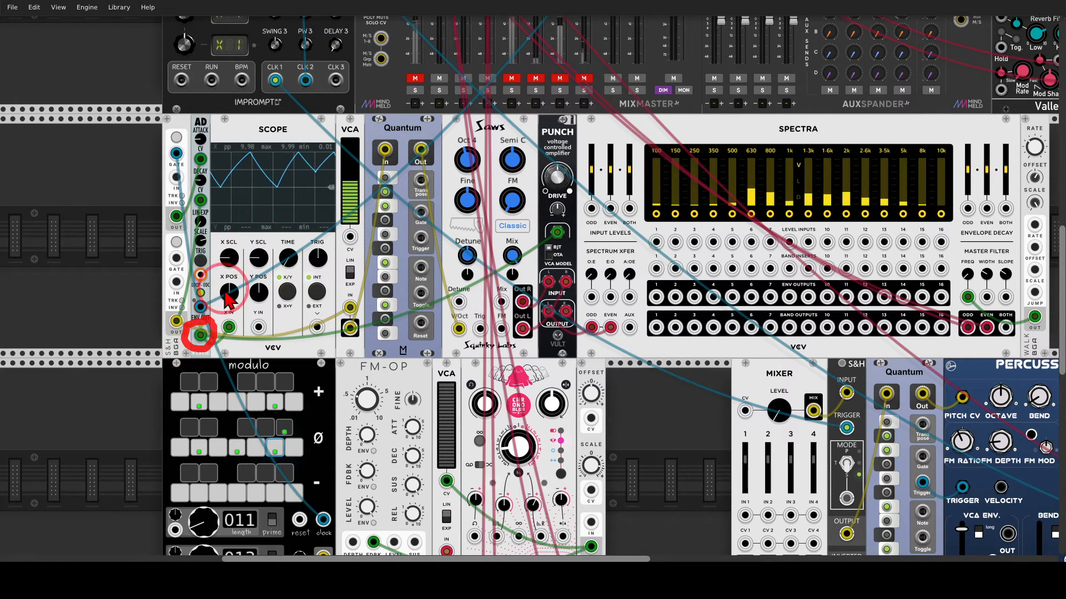
mouse_move(299, 149)
left_mouse_down()
mouse_move(286, 143)
mouse_move(324, 193)
mouse_move(292, 151)
left_mouse_up()
mouse_move(228, 324)
left_mouse_down()
mouse_move(547, 263)
mouse_move(552, 283)
mouse_move(503, 304)
left_mouse_up()
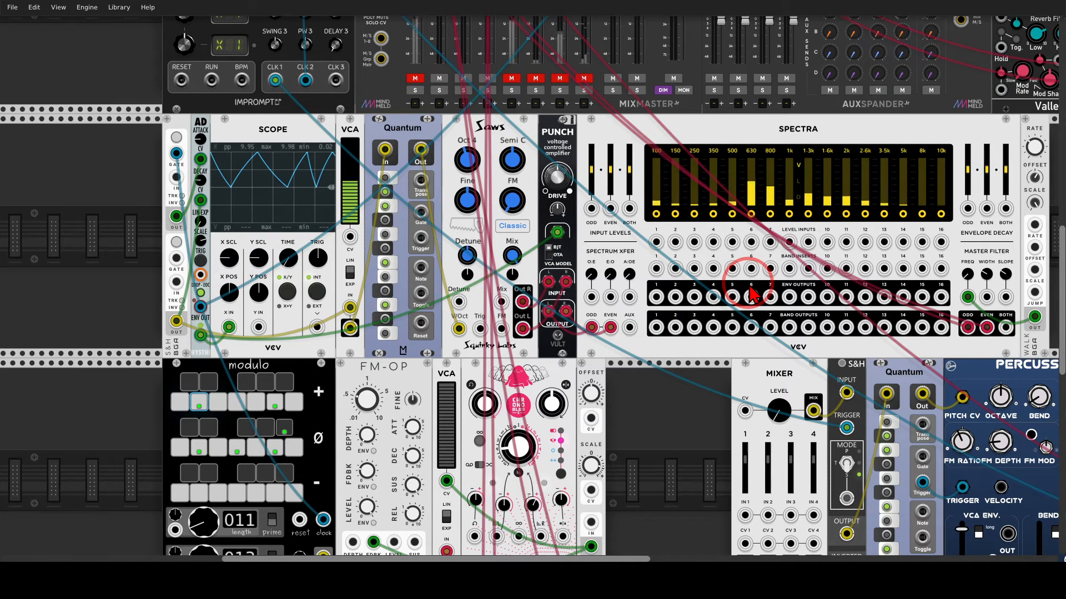
left_click_drag(931, 248, 687, 246)
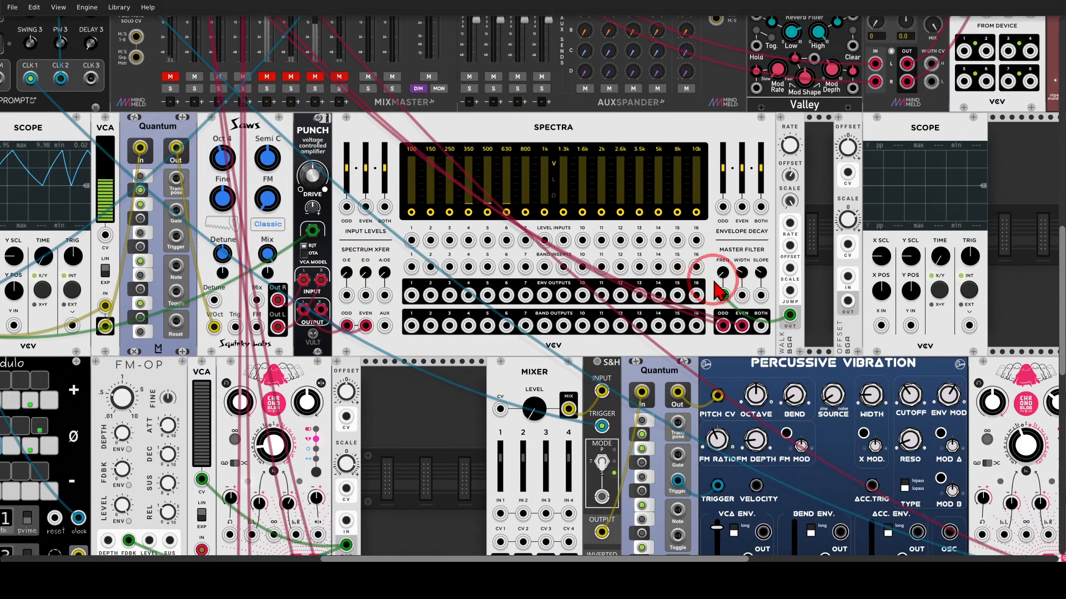
Step: Mark the Freq input and outputs of Spectra's Master Filter, clear the marking, and unmute the Saws channel in MixMaster
mouse_move(716, 291)
left_mouse_down()
mouse_move(705, 303)
mouse_move(725, 294)
mouse_move(766, 306)
mouse_move(761, 316)
left_mouse_up()
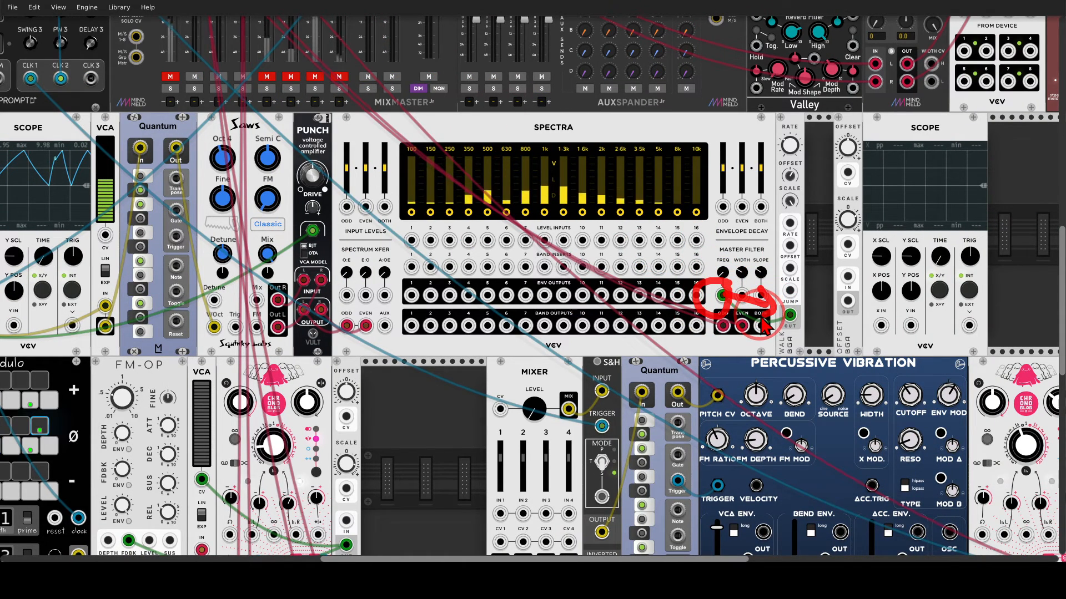
key("Escape")
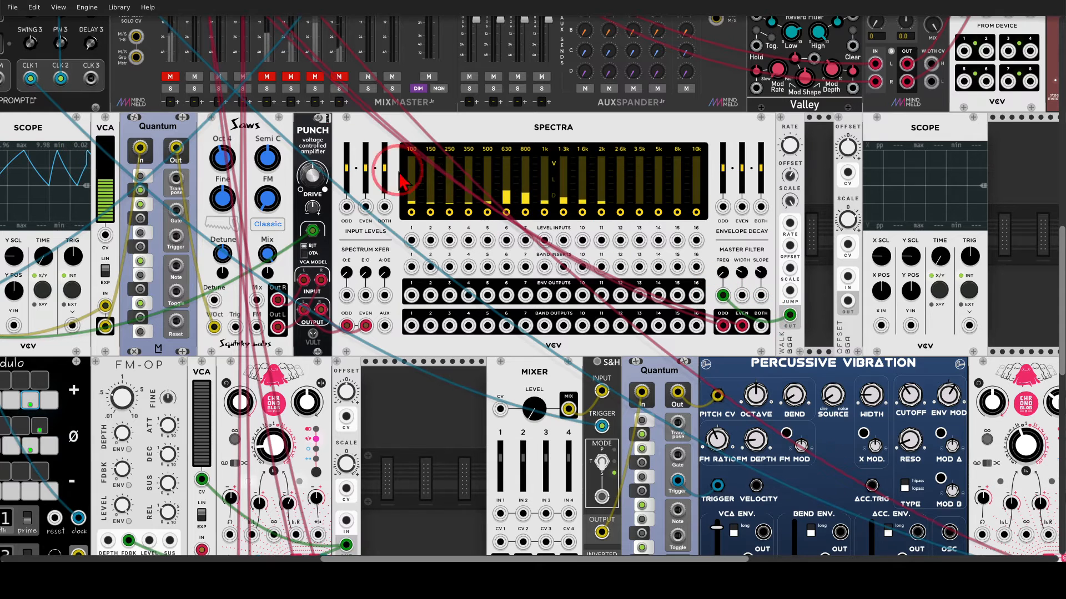
left_click(171, 77)
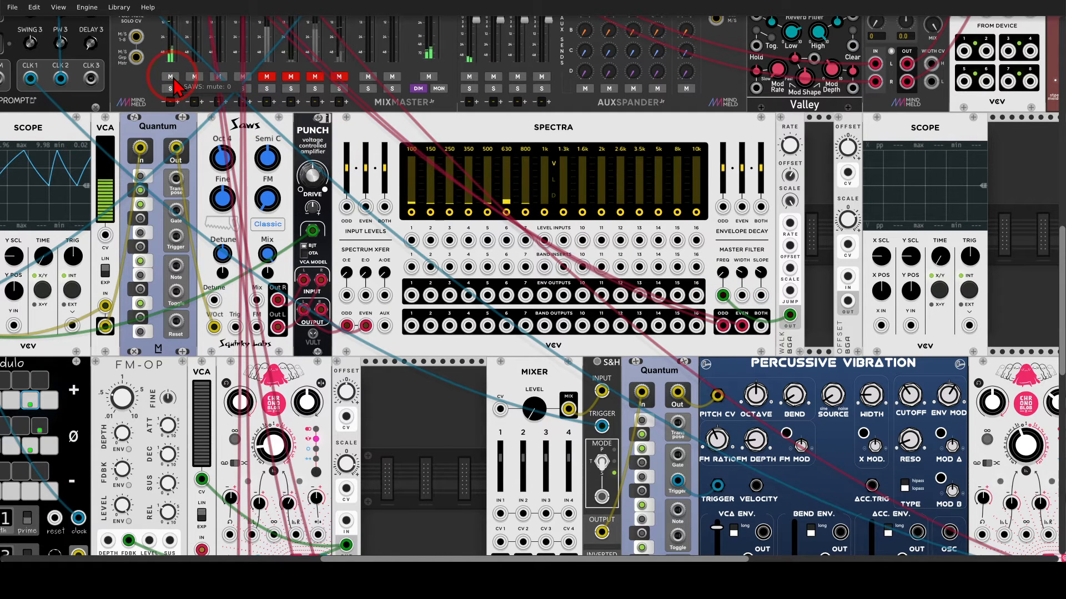
Step: Connect Spectra's envelope output 7 to the X input of the empty Scope beside it
left_click_drag(235, 125, 368, 136)
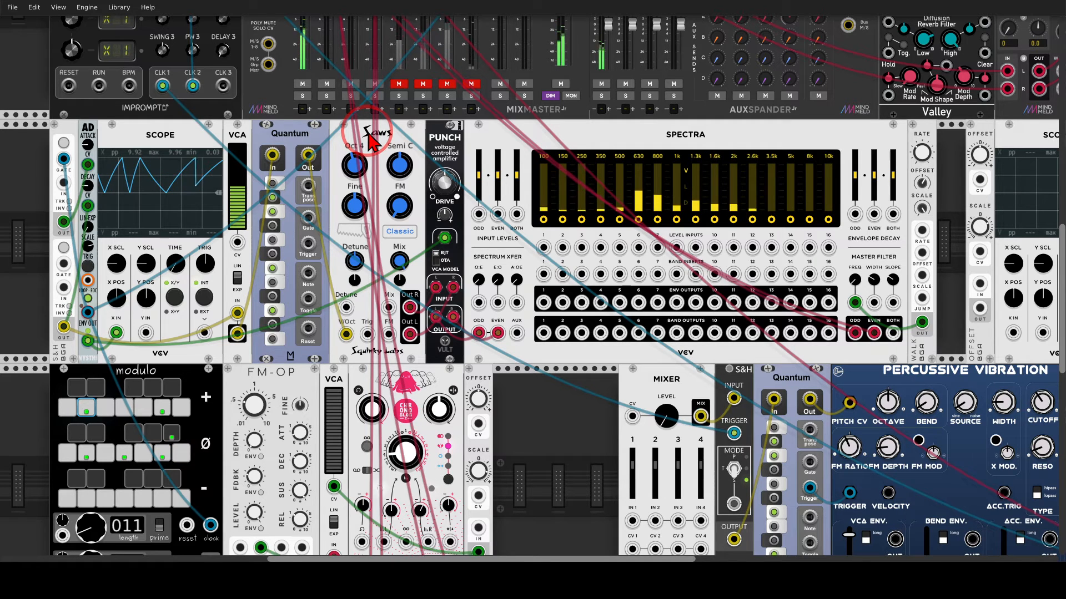
left_click_drag(590, 383, 377, 332)
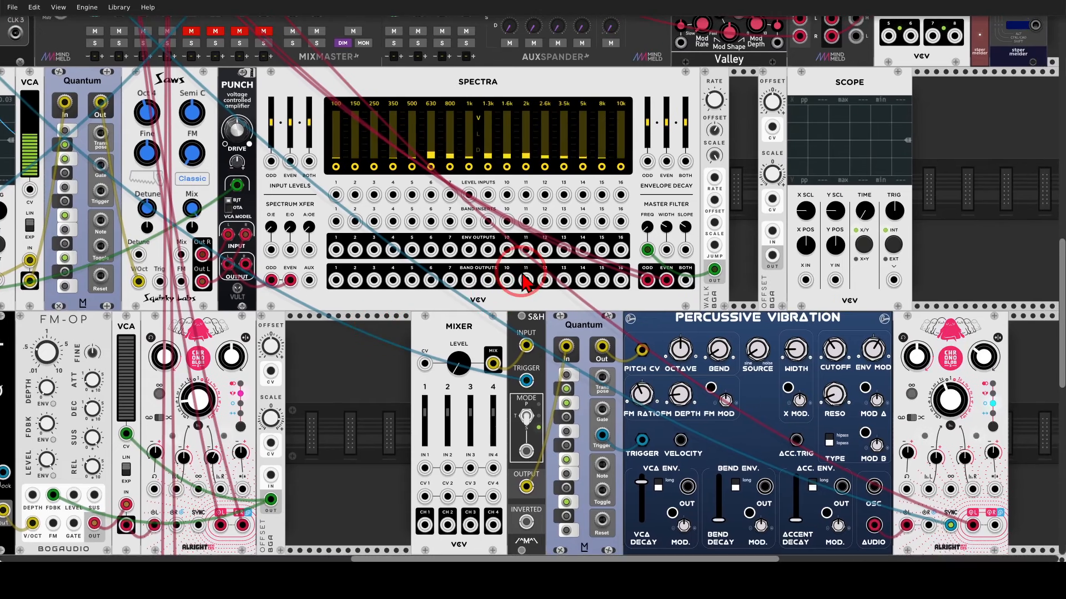
scroll(522, 272, "up", 1)
scroll(522, 272, "up", 1)
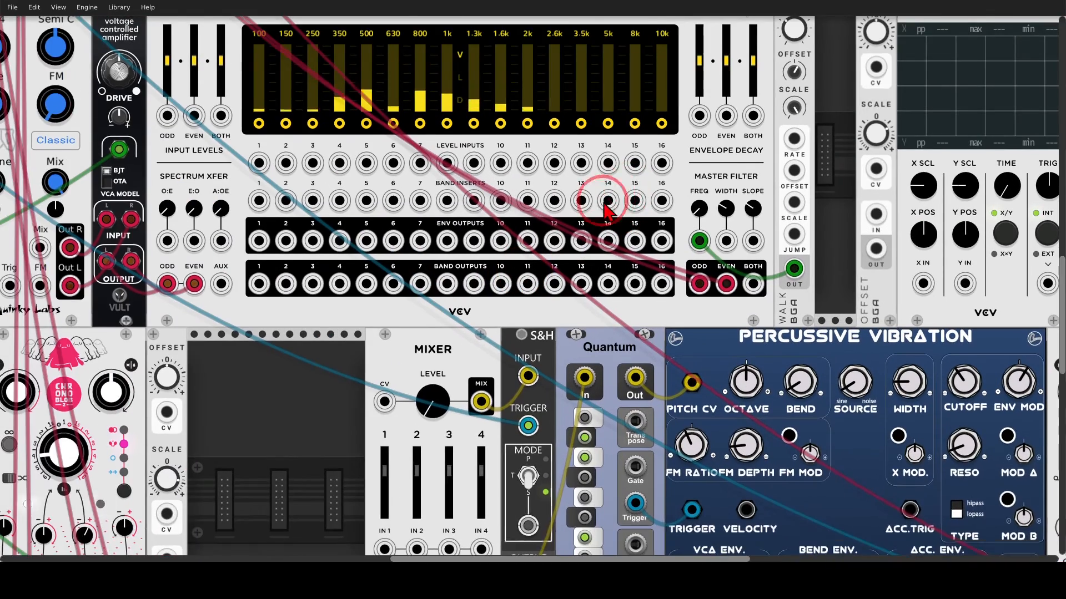
left_click_drag(626, 190, 562, 242)
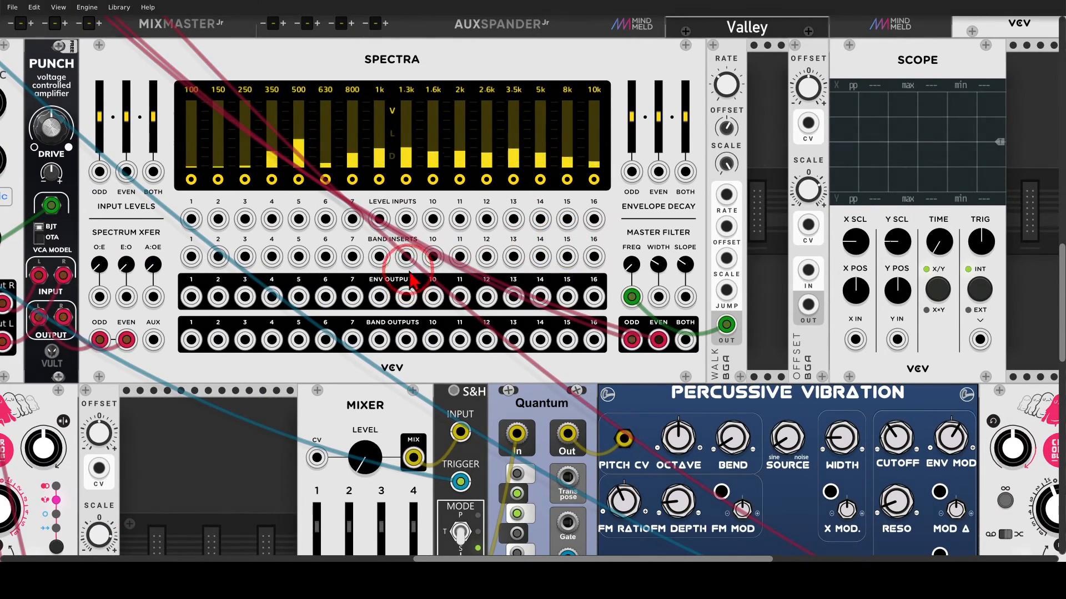
mouse_move(411, 269)
left_mouse_down()
mouse_move(342, 288)
mouse_move(437, 287)
mouse_move(412, 280)
left_mouse_up()
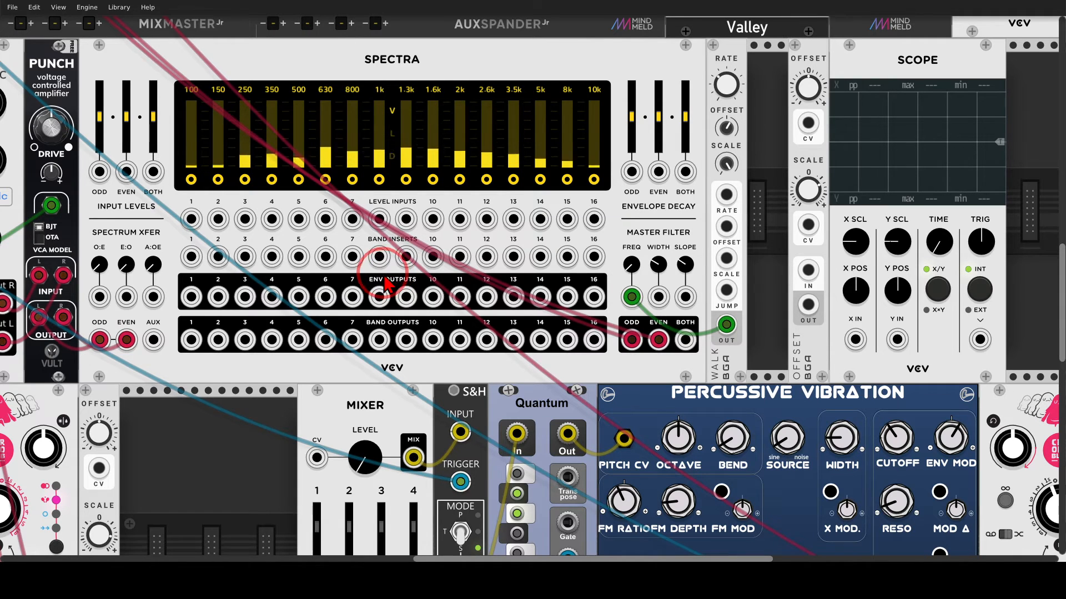
mouse_move(351, 297)
left_mouse_down()
mouse_move(816, 350)
mouse_move(850, 342)
left_mouse_up()
left_click_drag(764, 309, 653, 312)
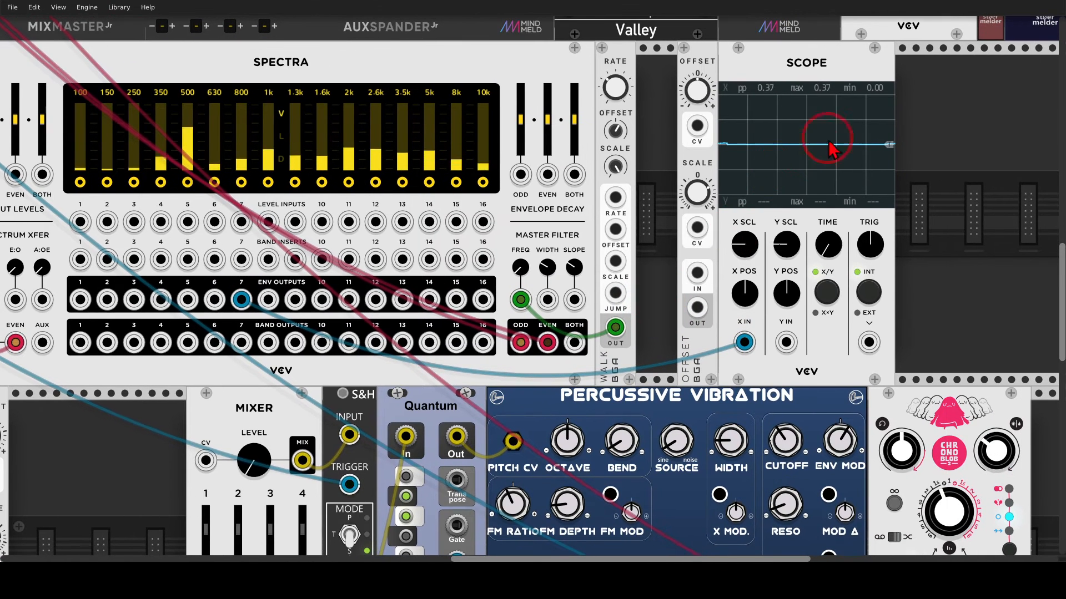
Step: Trace the envelope on the Scope back through envelope output 7 to Spectra's 800 Hz band
mouse_move(856, 113)
left_mouse_down()
mouse_move(743, 113)
mouse_move(860, 178)
mouse_move(833, 118)
left_mouse_up()
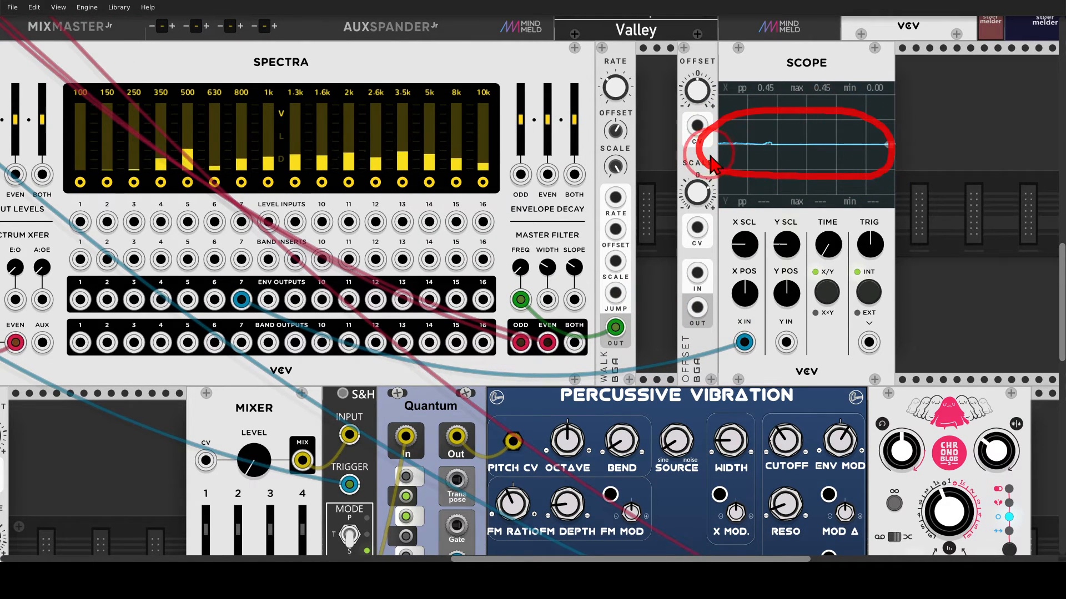
mouse_move(704, 166)
left_mouse_down()
mouse_move(247, 288)
mouse_move(247, 133)
left_mouse_up()
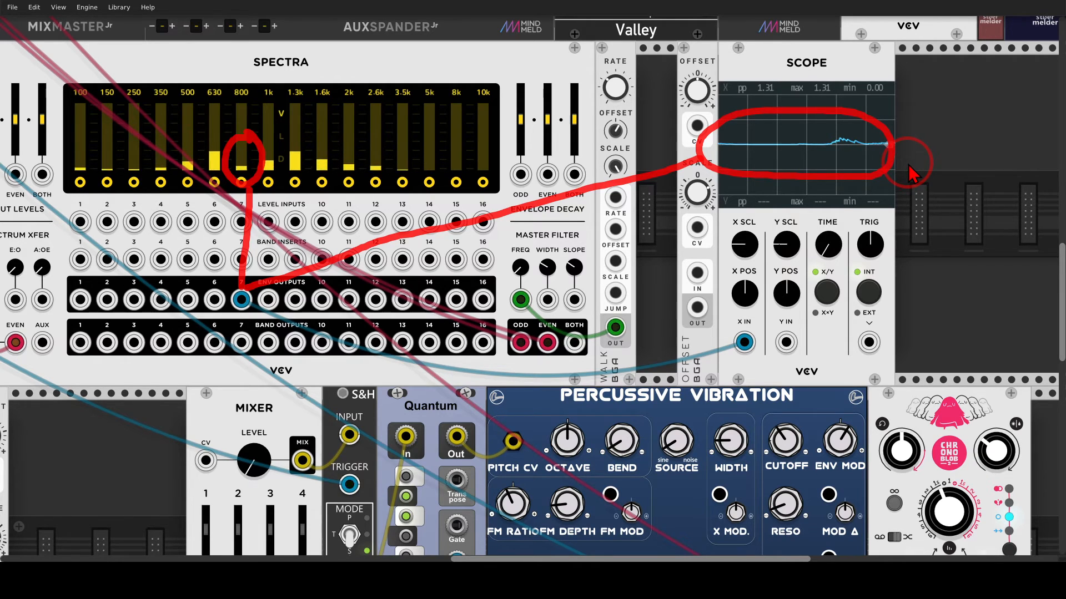
key("shift+F9")
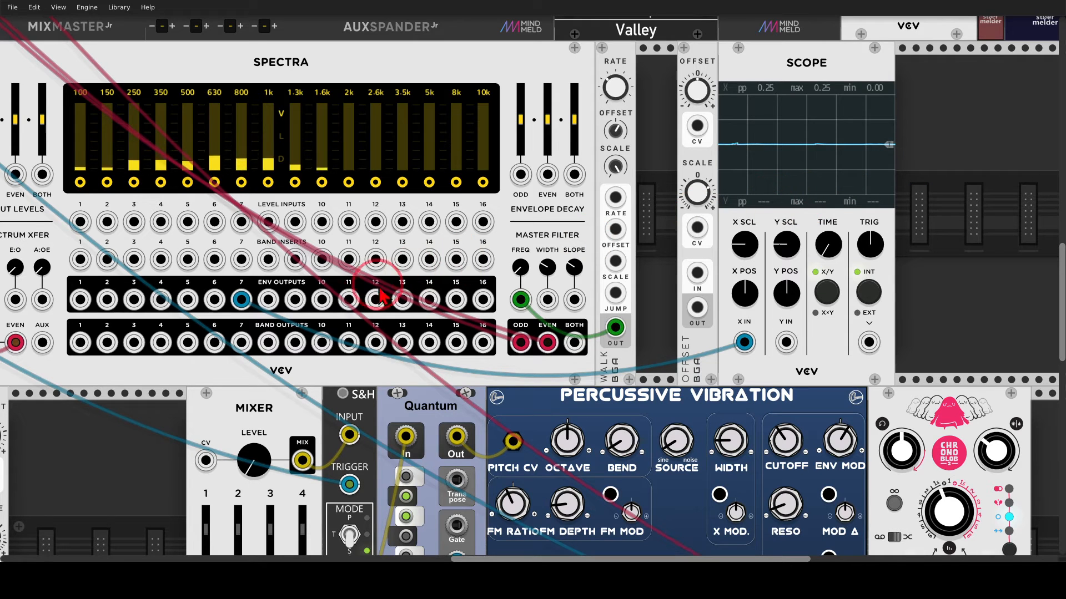
Step: Reroute envelope output 7 through the Offset module into the Scope's X input and raise the Offset's Scale to about 2.85x
left_click_drag(744, 343, 697, 273)
left_click_drag(697, 308, 744, 342)
mouse_move(715, 49)
left_mouse_down()
mouse_move(696, 42)
mouse_move(723, 55)
mouse_move(716, 48)
left_mouse_up()
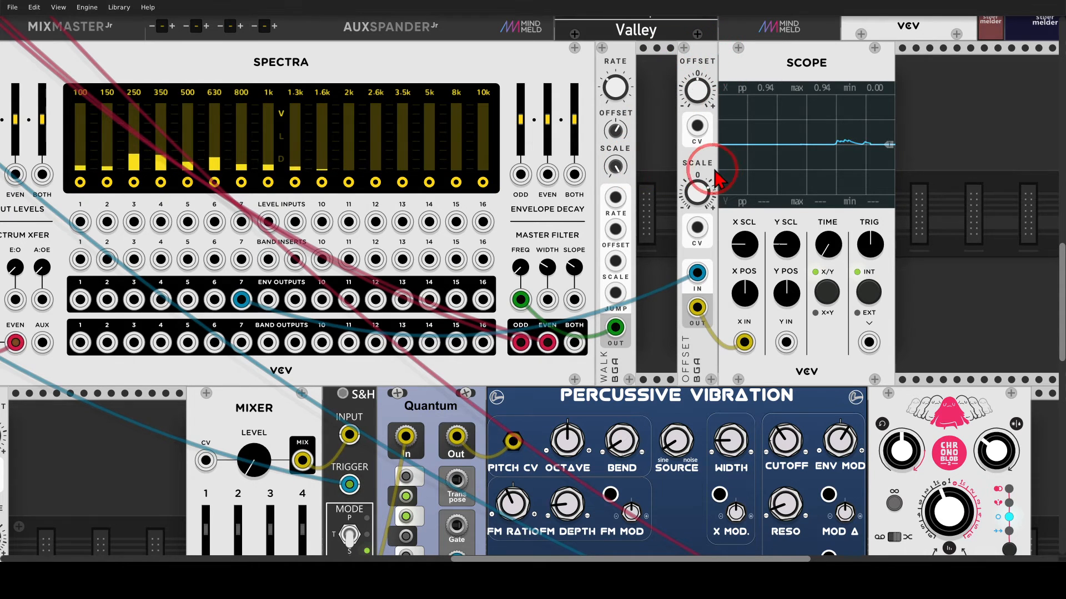
mouse_move(697, 192)
left_mouse_down()
mouse_move(697, 169)
mouse_move(700, 194)
left_mouse_up()
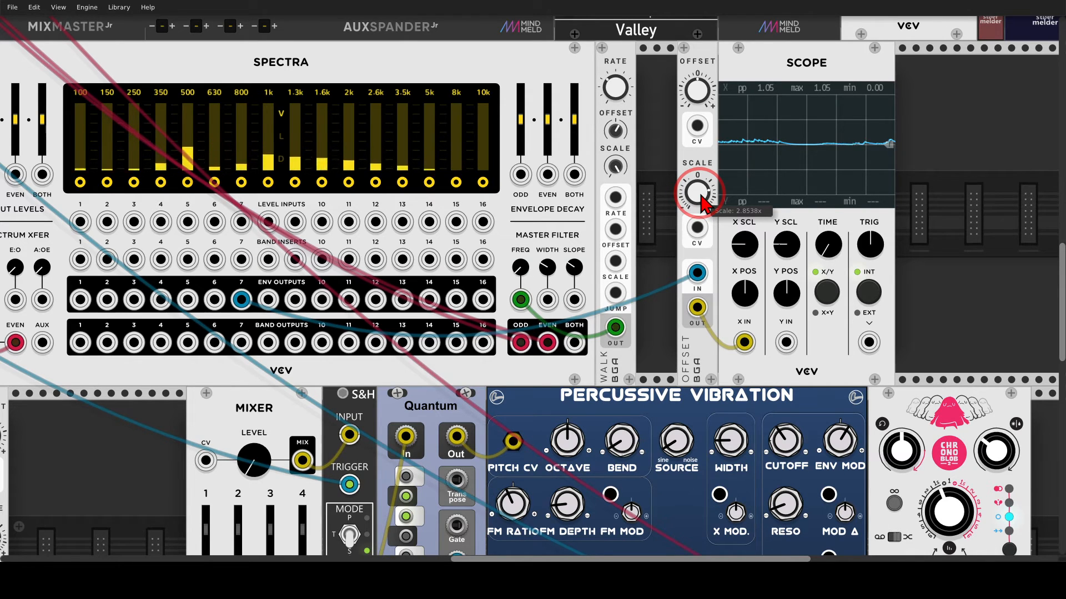
left_click_drag(702, 204, 702, 192)
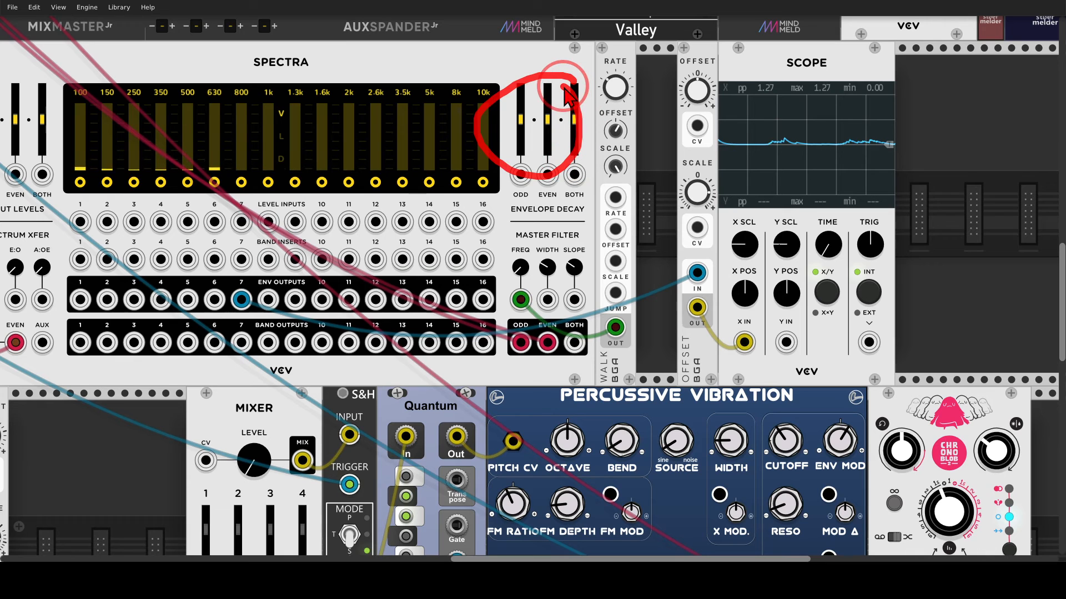
Step: Try long and short settings of Spectra's Both envelope decay while watching the Scope, and reset it to 0
left_click_drag(566, 97, 574, 88)
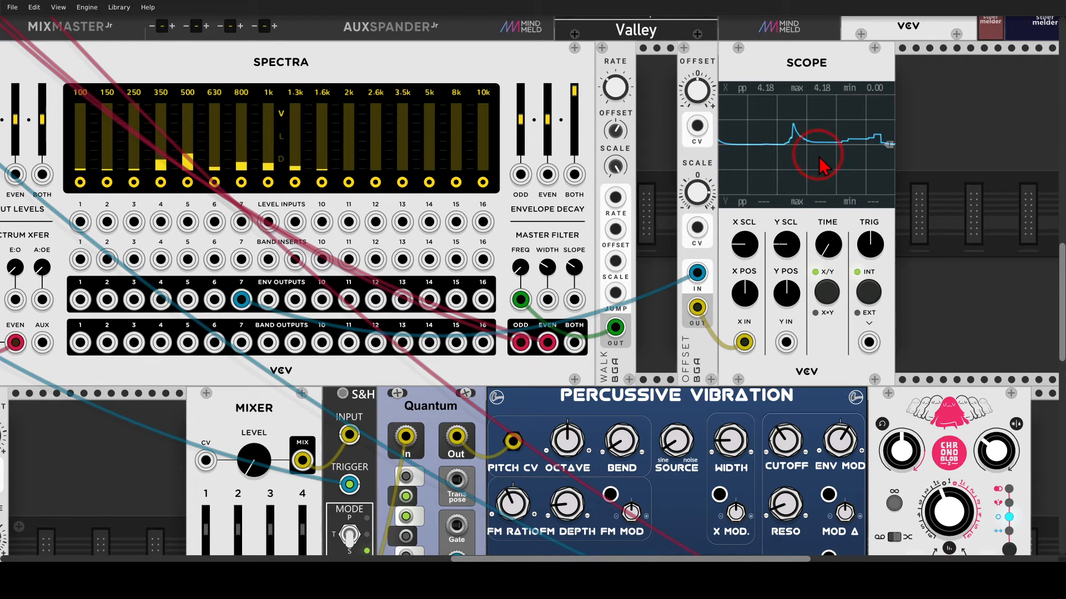
left_click_drag(571, 90, 571, 92)
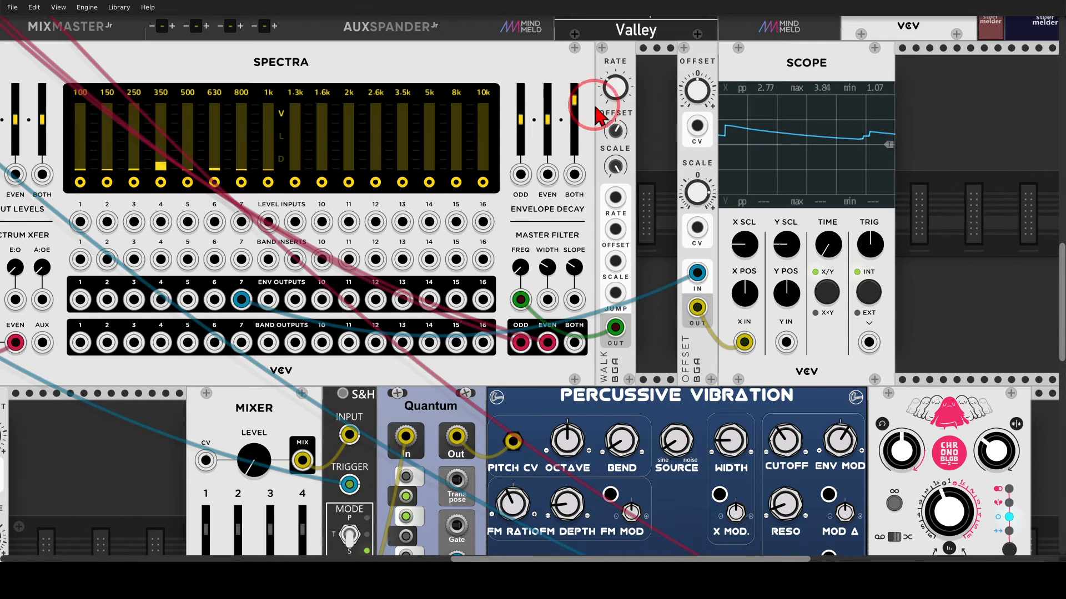
left_click_drag(574, 102, 532, 285)
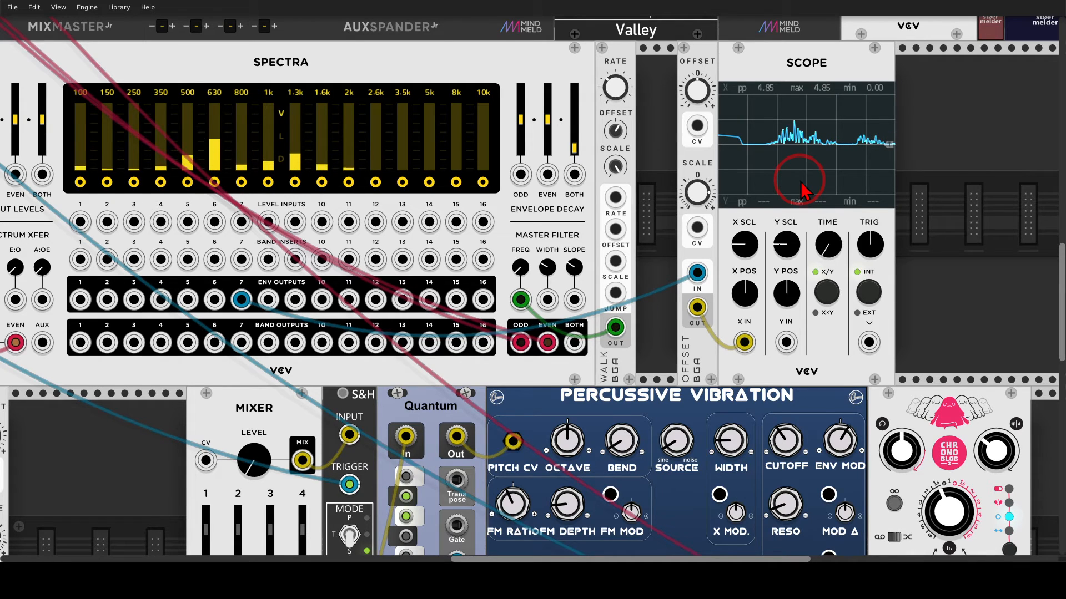
double_click(575, 148)
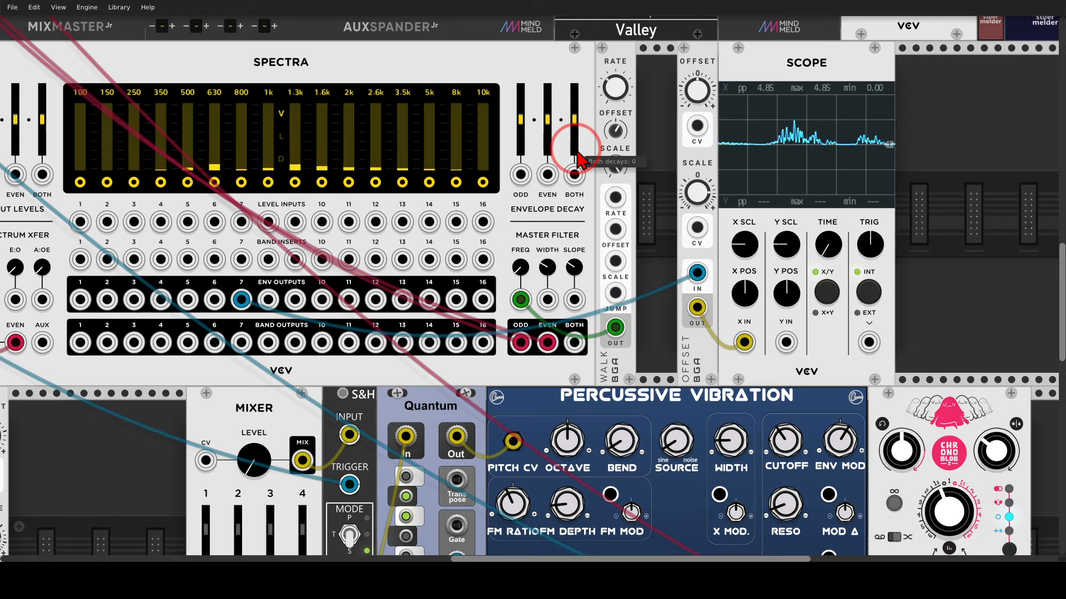
Step: Mark the FM-OP oscillator sequenced by modulo and trace its signal through the VCA to the Chronoblob delay
left_click_drag(311, 67, 628, 14)
left_click_drag(395, 400, 809, 190)
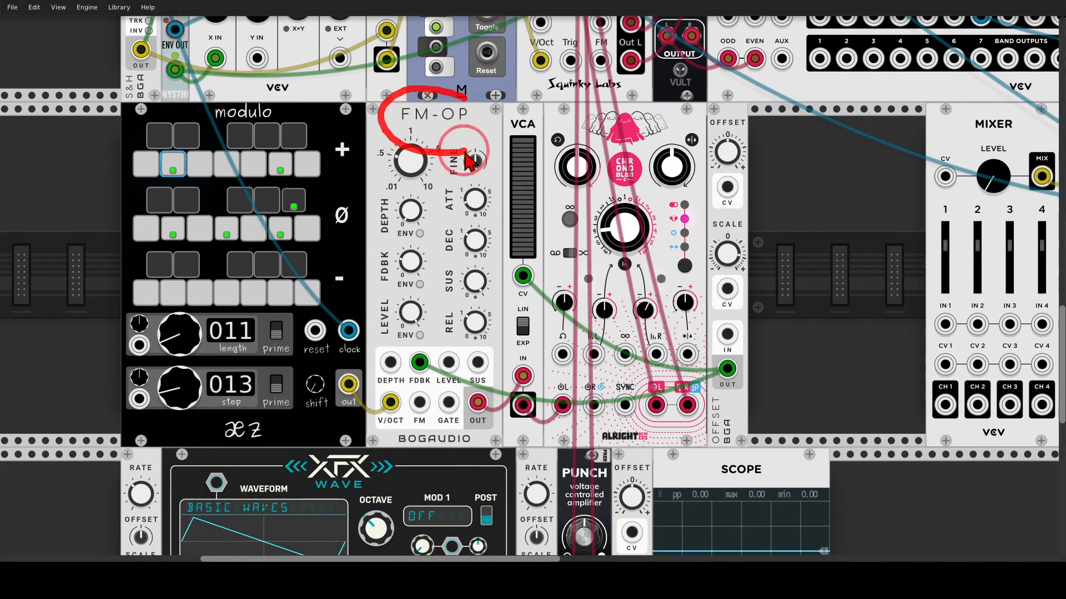
left_click_drag(464, 151, 467, 97)
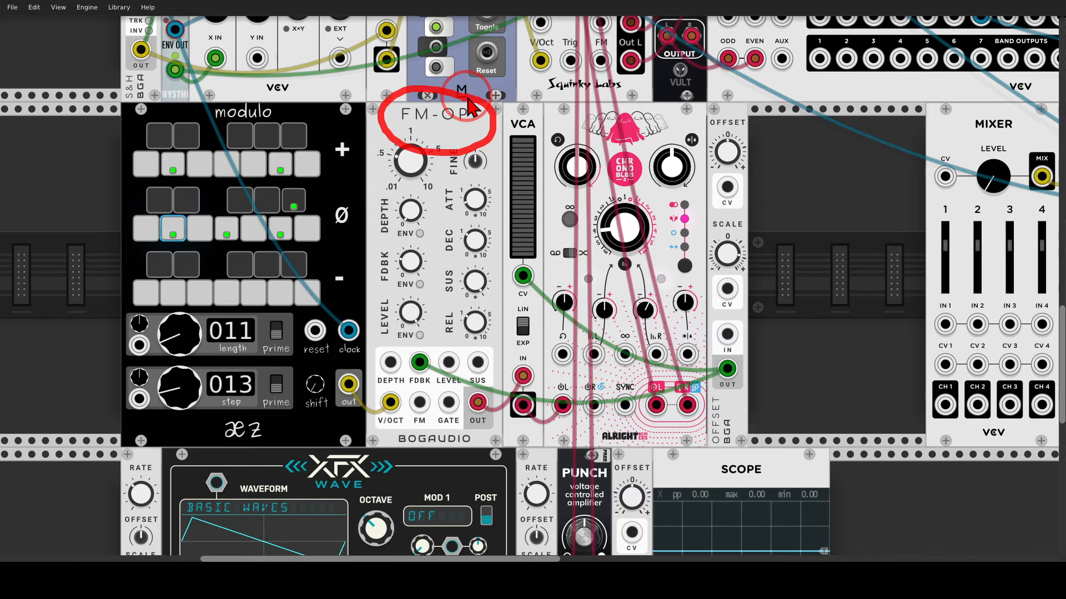
mouse_move(308, 90)
left_mouse_down()
mouse_move(195, 113)
mouse_move(290, 102)
left_mouse_up()
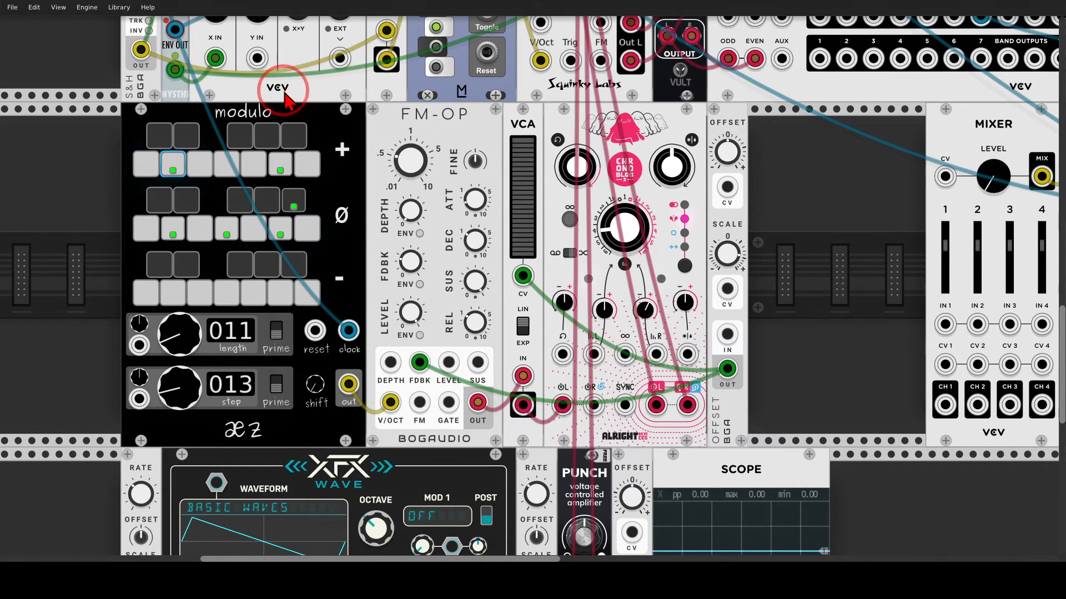
mouse_move(439, 108)
left_mouse_down()
mouse_move(423, 114)
mouse_move(399, 169)
mouse_move(452, 111)
left_mouse_up()
mouse_move(439, 161)
left_mouse_down()
mouse_move(525, 342)
mouse_move(500, 347)
mouse_move(588, 327)
mouse_move(602, 358)
left_mouse_up()
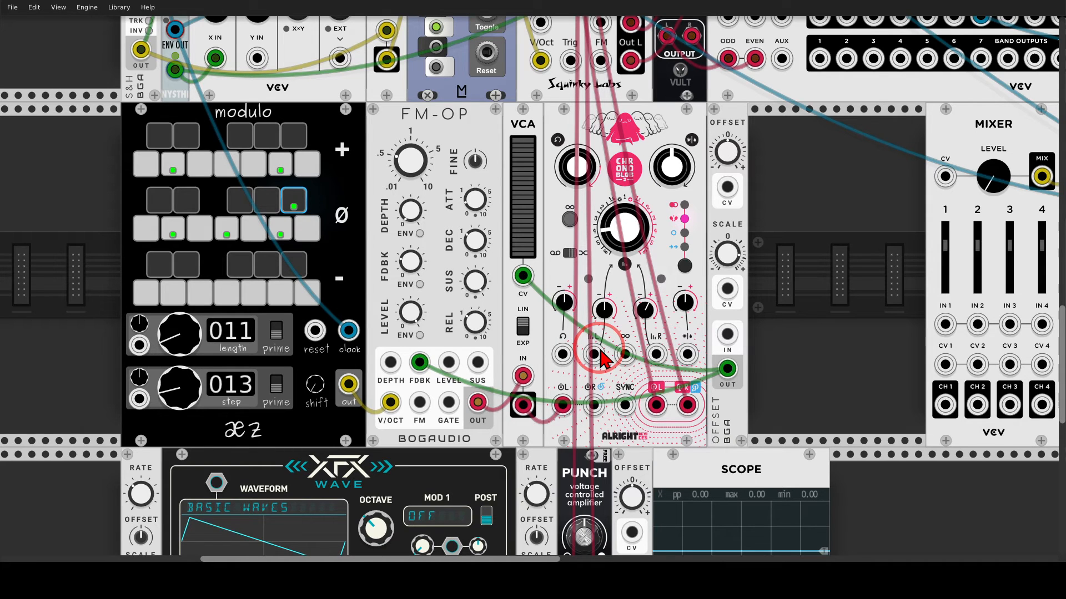
Step: Connect Spectra's envelope output 6 to the input of the Offset module feeding FM-OP's VCA, and mark its Scale knob
left_click_drag(846, 176, 523, 214)
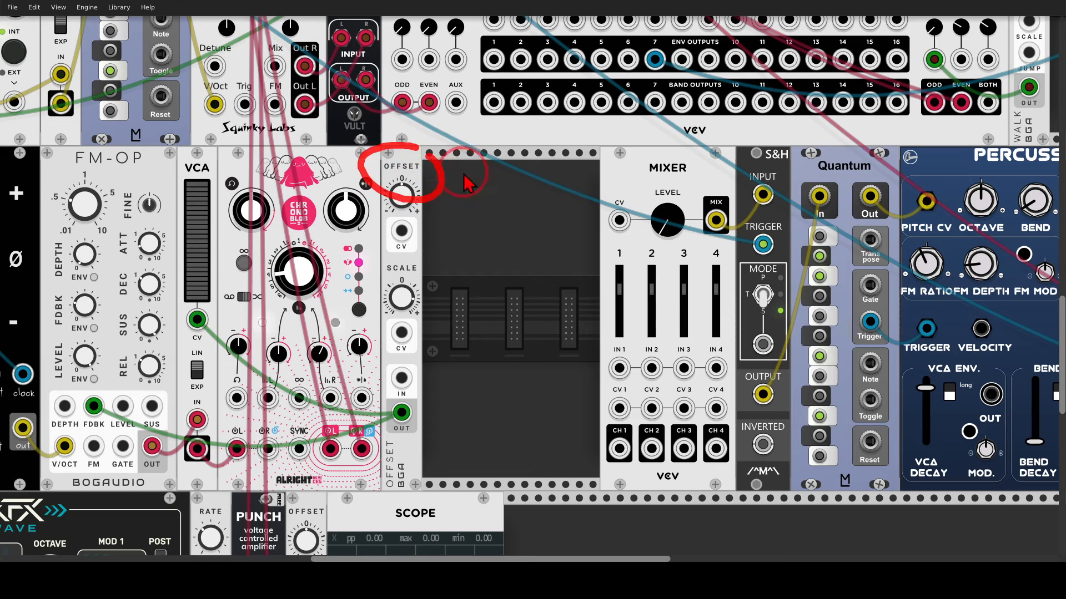
left_click_drag(543, 168, 419, 397)
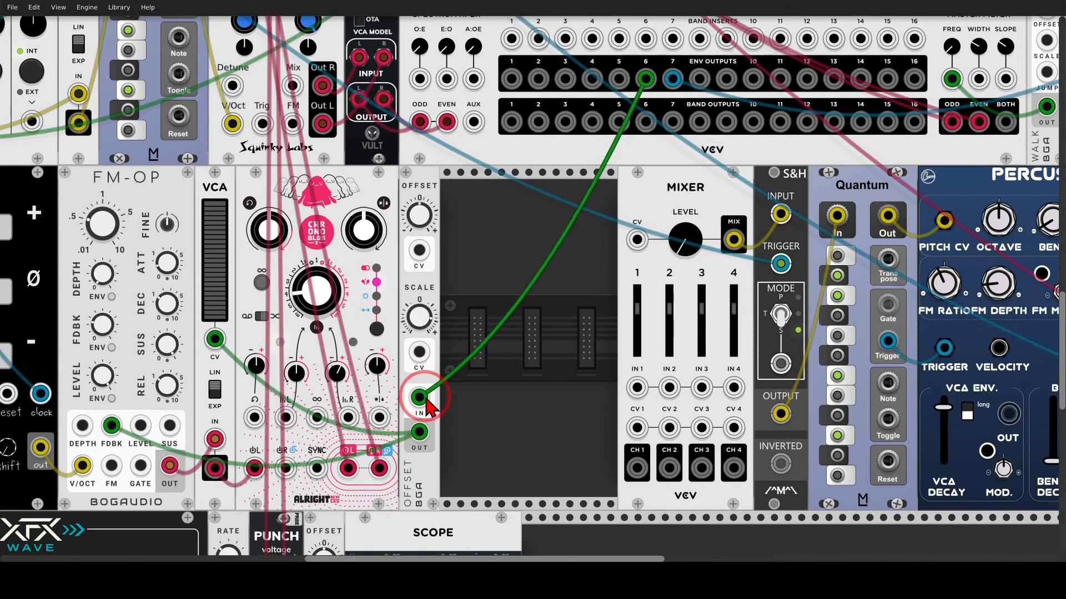
mouse_move(468, 325)
left_mouse_down()
mouse_move(674, 312)
mouse_move(705, 300)
mouse_move(713, 282)
mouse_move(644, 276)
mouse_move(706, 317)
mouse_move(685, 269)
left_mouse_up()
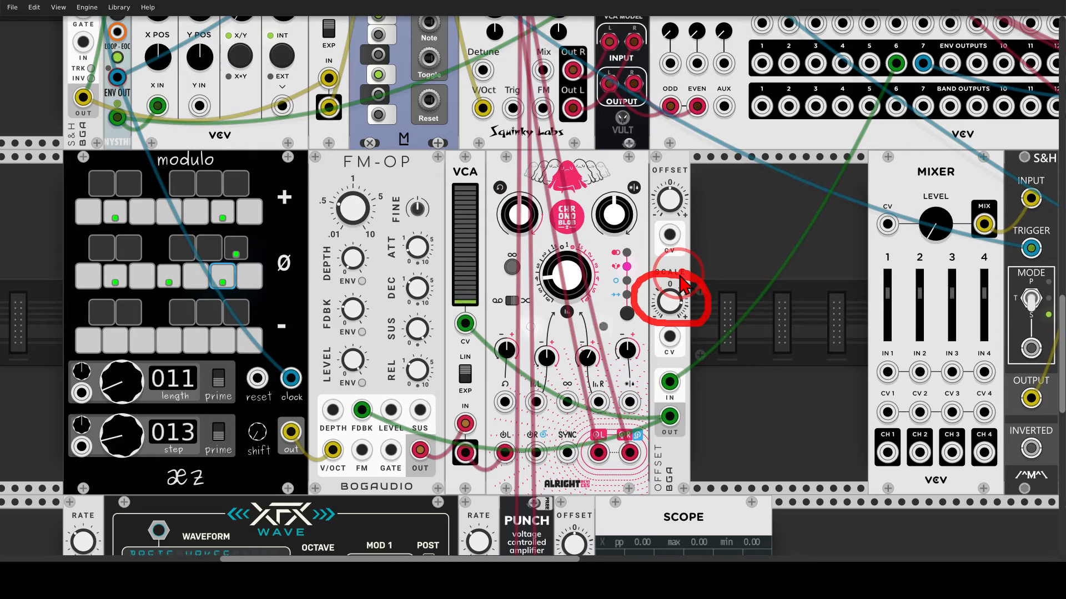
key("shift+F9")
Step: Trace envelope output 6 to Spectra's 630 Hz band and examine how it drives the VCA after FM-OP
scroll(679, 275, "down", 2)
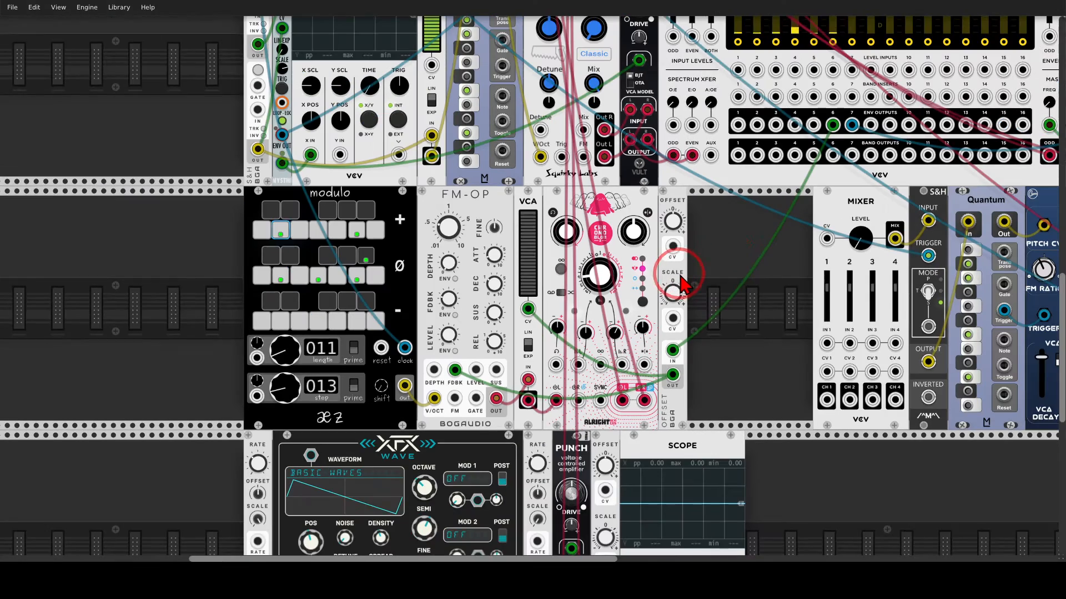
left_click_drag(729, 251, 598, 359)
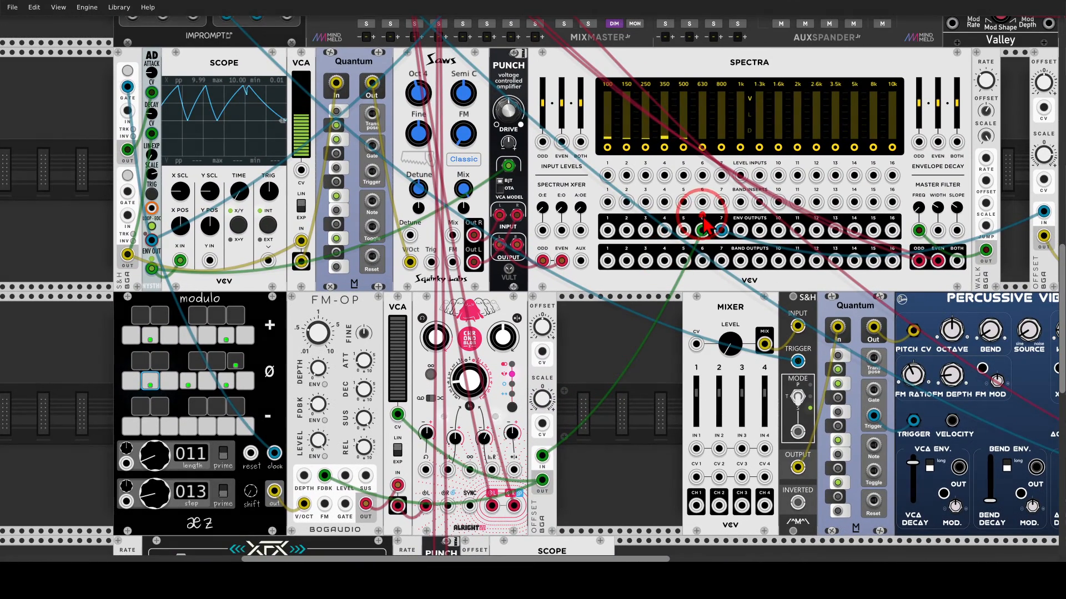
left_click_drag(703, 217, 698, 109)
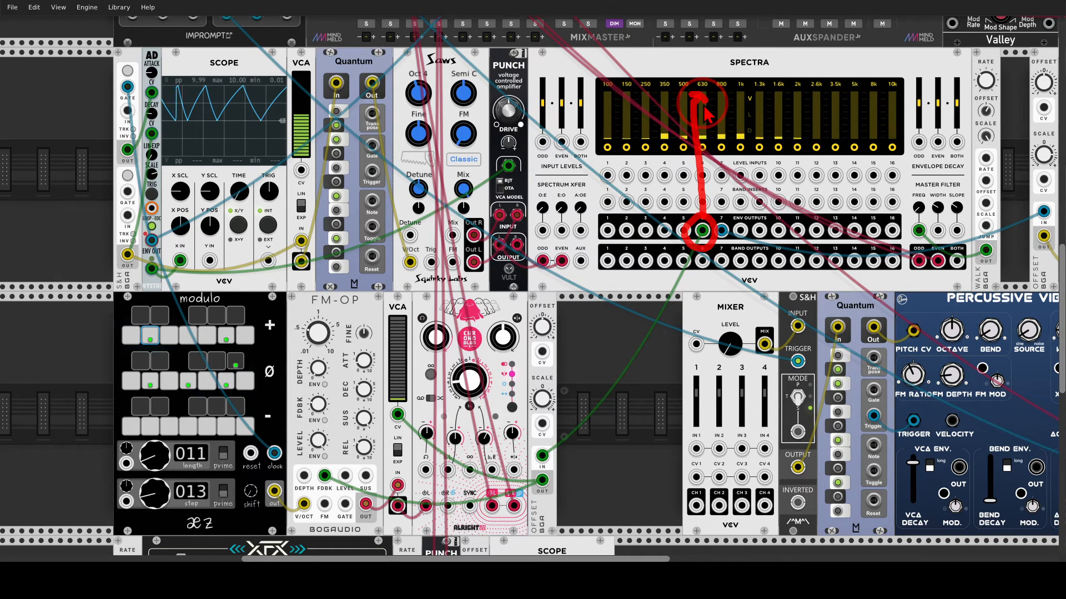
left_click_drag(610, 325, 653, 266)
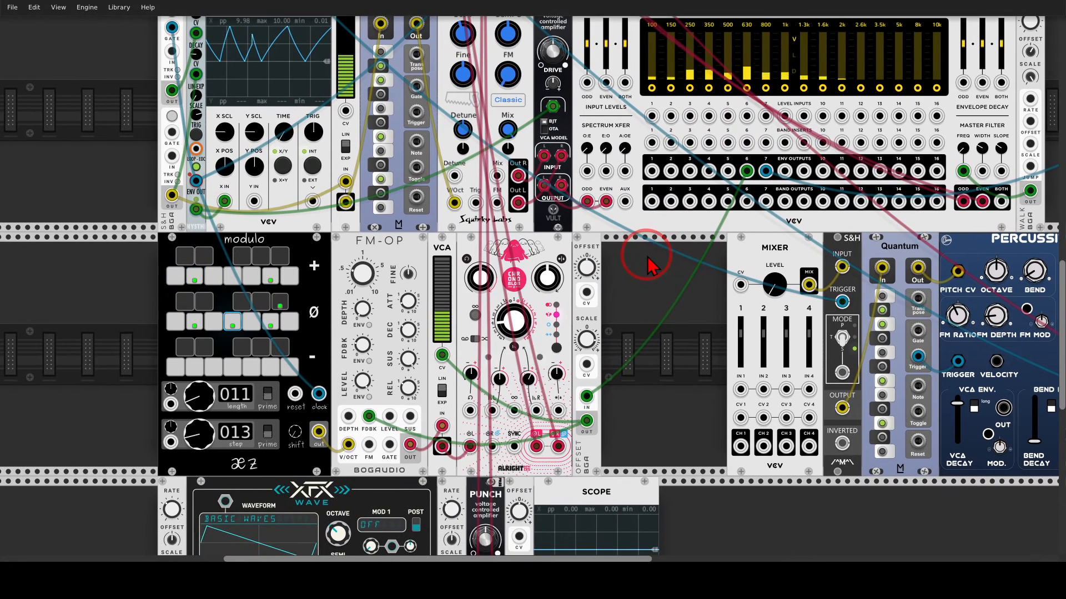
mouse_move(470, 239)
left_mouse_down()
mouse_move(436, 246)
mouse_move(475, 341)
mouse_move(471, 249)
mouse_move(449, 242)
mouse_move(457, 252)
left_mouse_up()
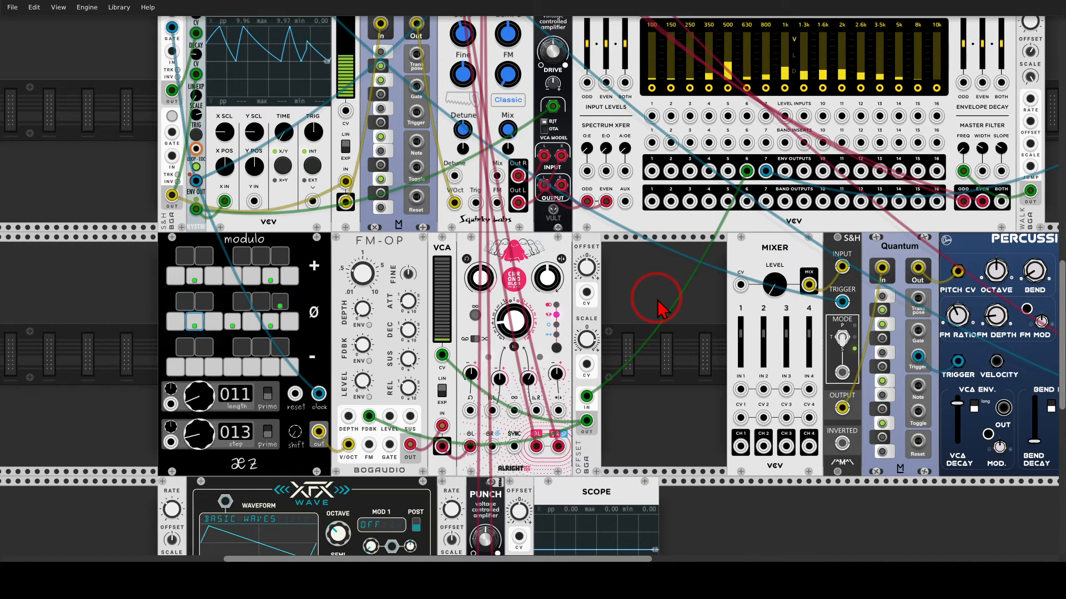
Step: Connect Spectra's envelope outputs 4, 5 and 8 to inputs 1, 2 and 3 of the mixer feeding the S&H
scroll(656, 303, "down", 1)
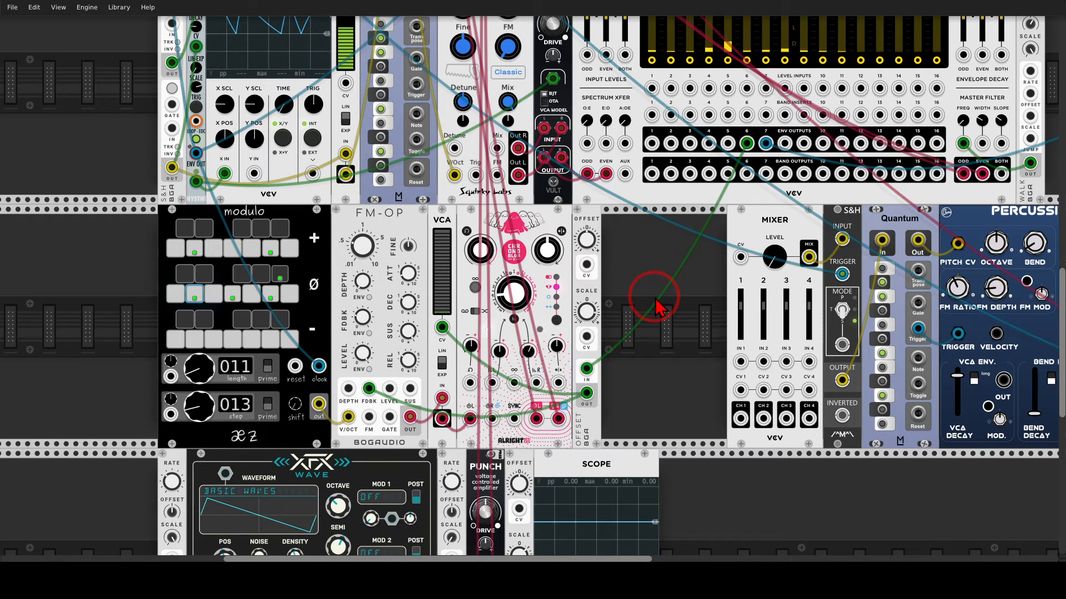
left_click_drag(678, 315, 372, 312)
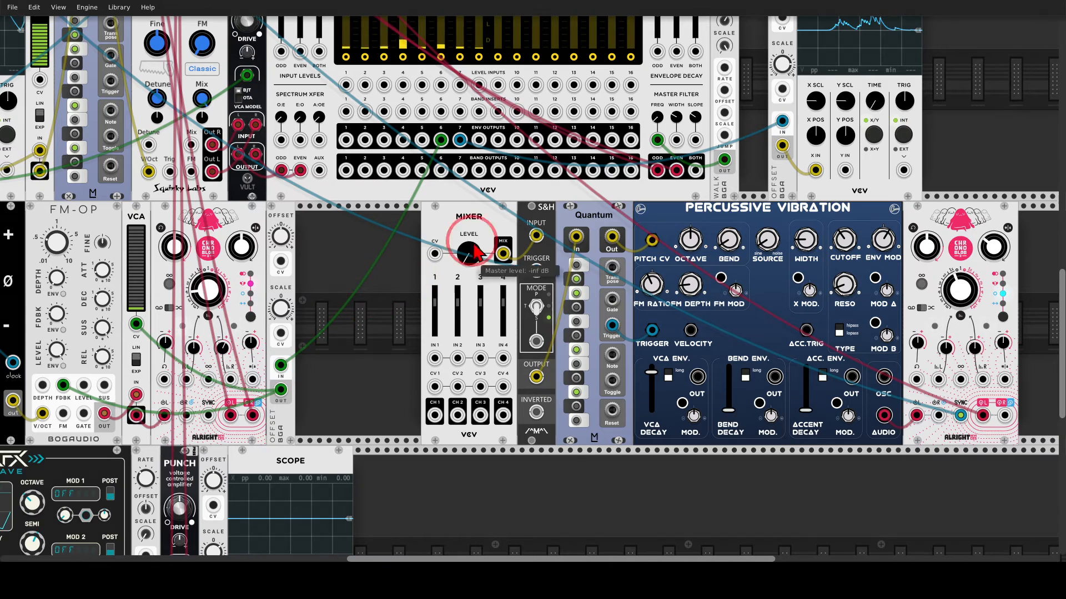
mouse_move(488, 225)
left_mouse_down()
mouse_move(453, 223)
mouse_move(499, 232)
left_mouse_up()
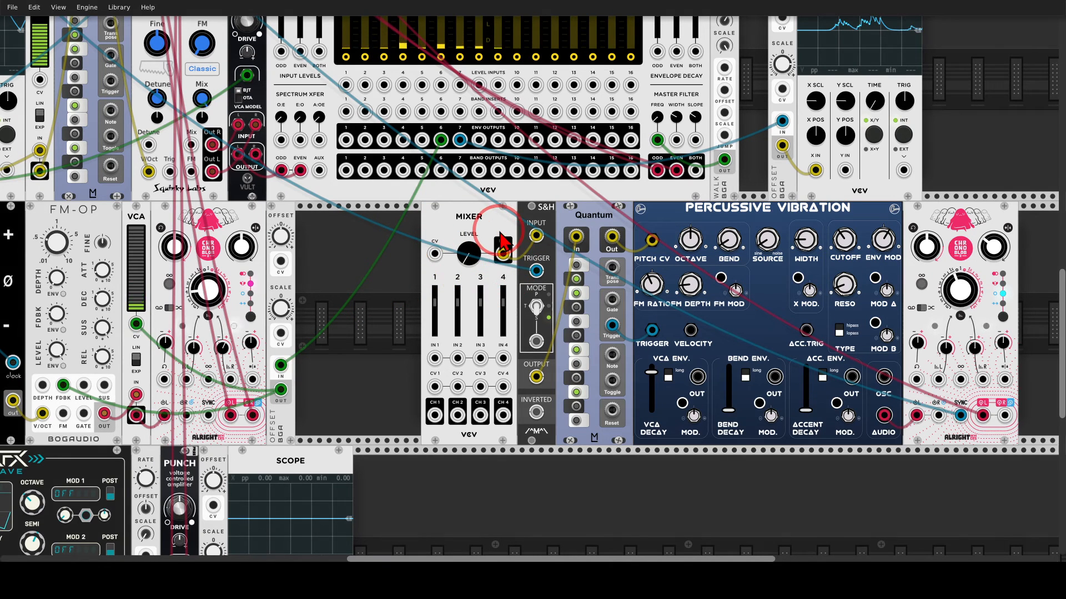
left_click_drag(405, 141, 479, 359)
left_click_drag(498, 251, 472, 262)
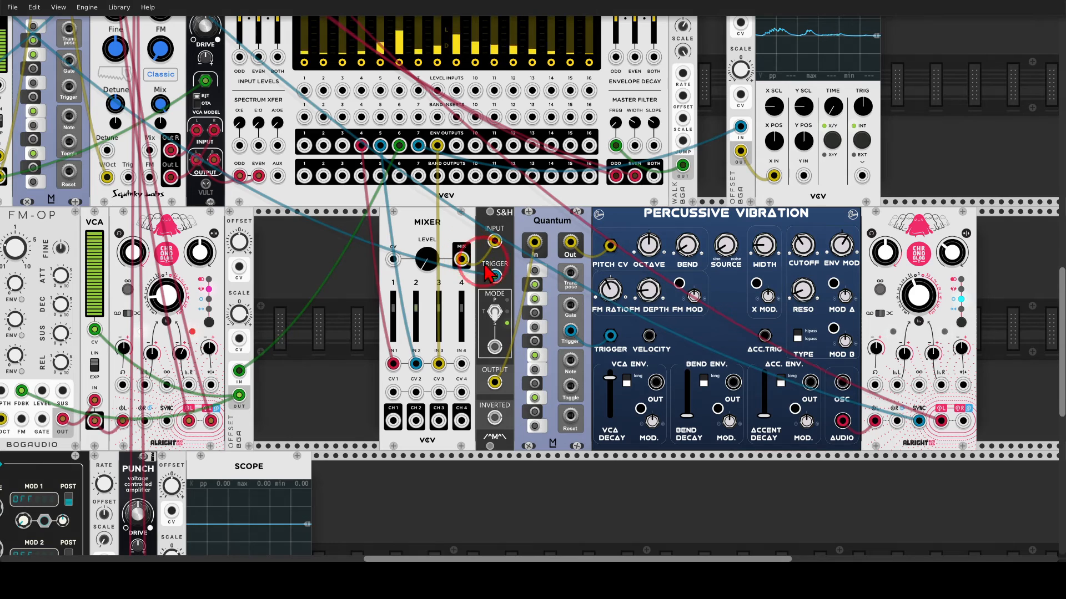
Step: Trace the Percussive Vibration voice from the S&H trigger through Quantum to its Chronoblob delay
mouse_move(482, 290)
left_mouse_down()
mouse_move(514, 272)
mouse_move(503, 257)
mouse_move(516, 322)
left_mouse_up()
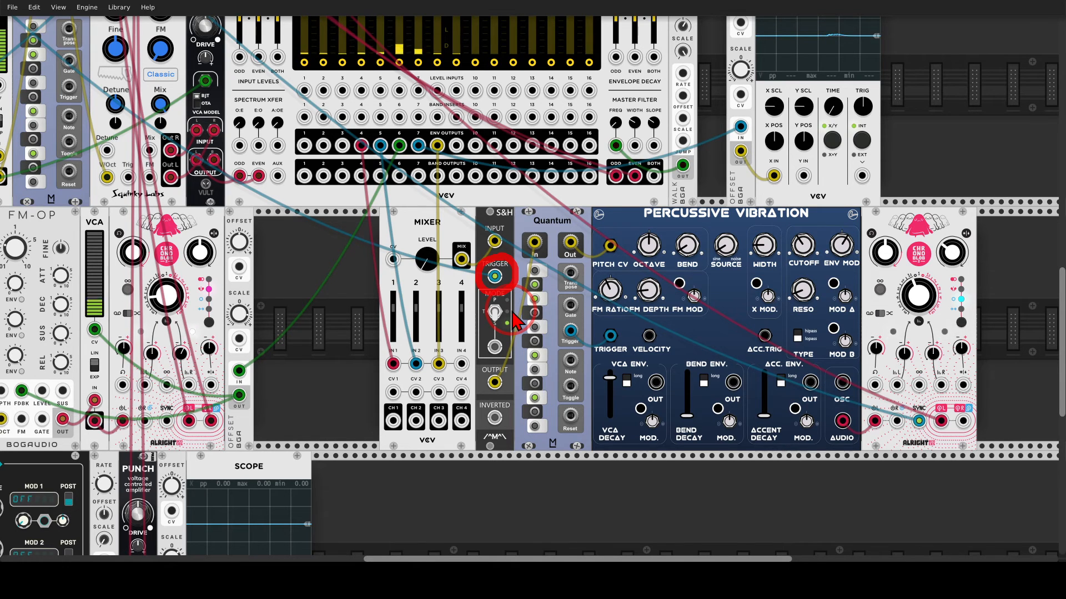
mouse_move(575, 215)
left_mouse_down()
mouse_move(540, 209)
mouse_move(525, 261)
mouse_move(588, 239)
mouse_move(572, 224)
mouse_move(599, 272)
mouse_move(702, 308)
mouse_move(696, 347)
left_mouse_up()
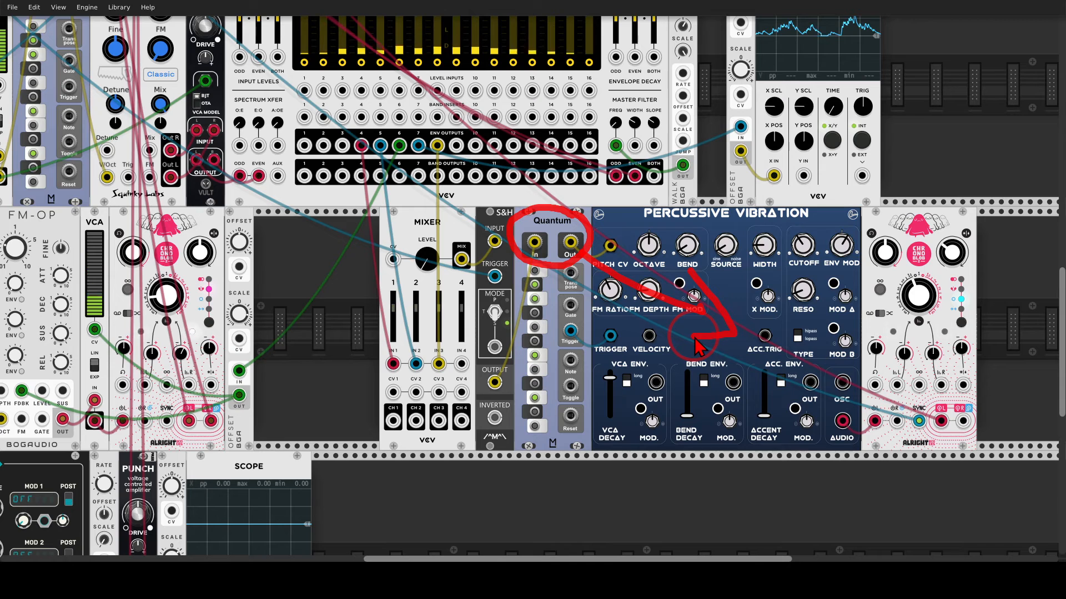
key("Escape")
left_click_drag(944, 231, 935, 258)
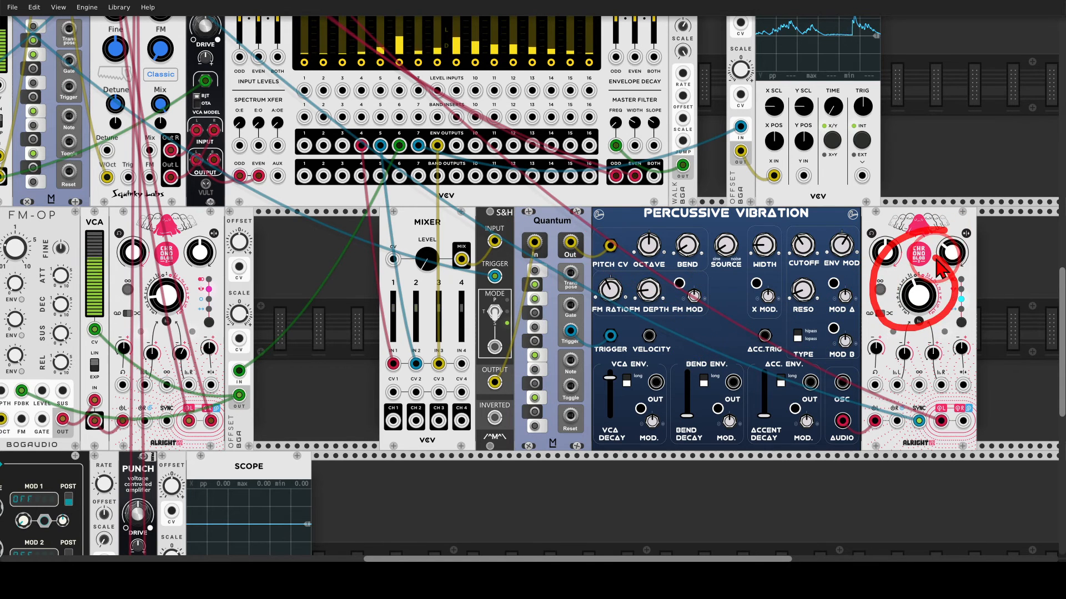
key("Escape")
Step: Mark the mixer that feeds the S&H, including its Level knob
mouse_move(447, 231)
left_mouse_down()
mouse_move(410, 286)
mouse_move(437, 217)
left_mouse_up()
key("Escape")
mouse_move(429, 260)
left_click_drag(435, 265, 428, 304)
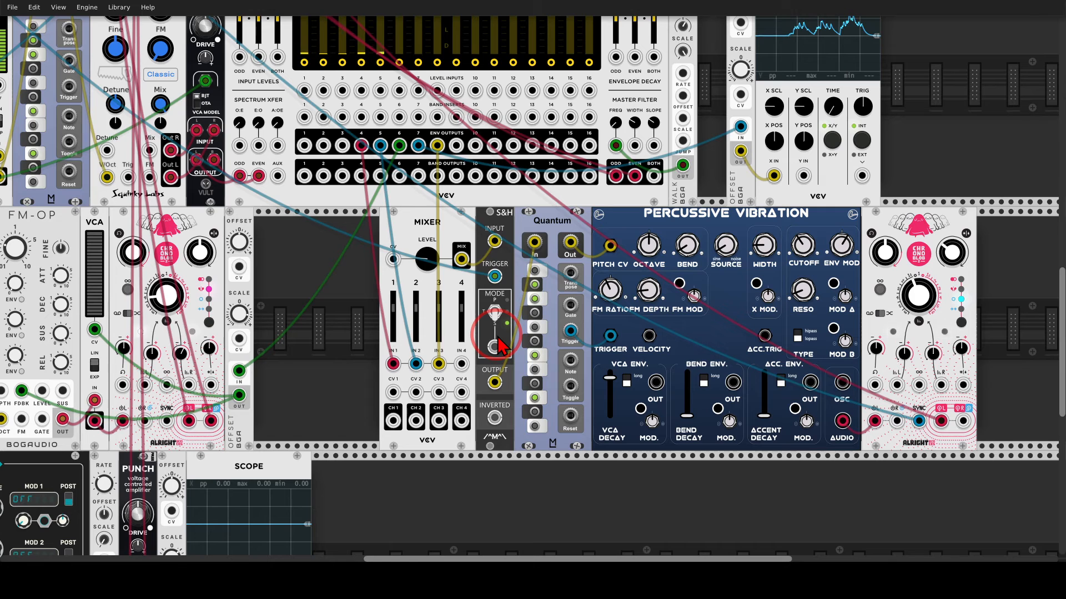
Step: Connect Spectra's envelope output 9 to the input of the Offset module feeding the XFX Wave voice's Punch VCA
left_click_drag(353, 290, 408, 323)
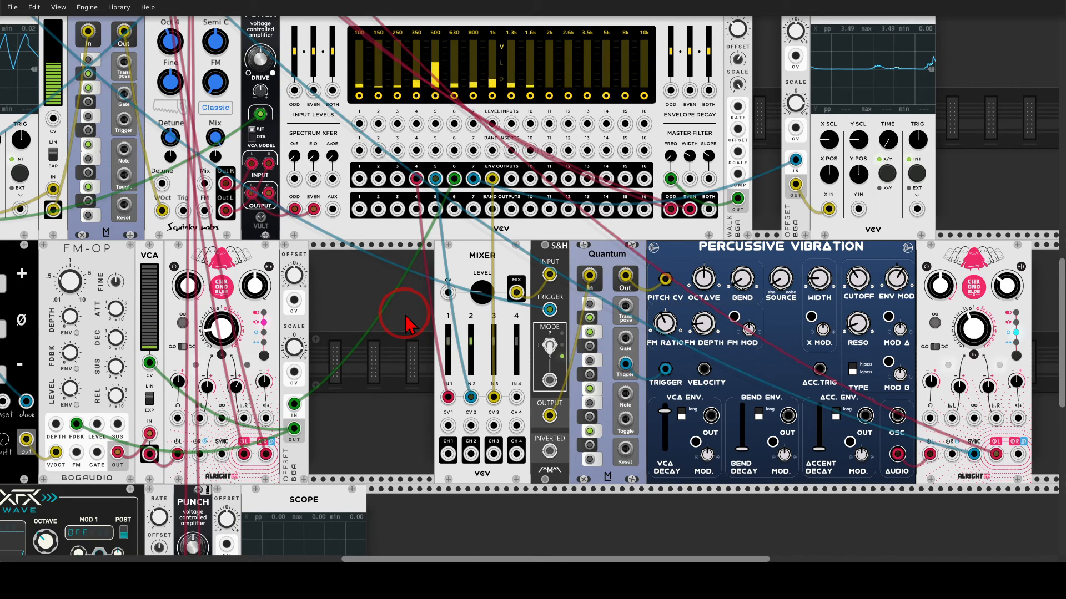
left_click_drag(364, 424, 777, 130)
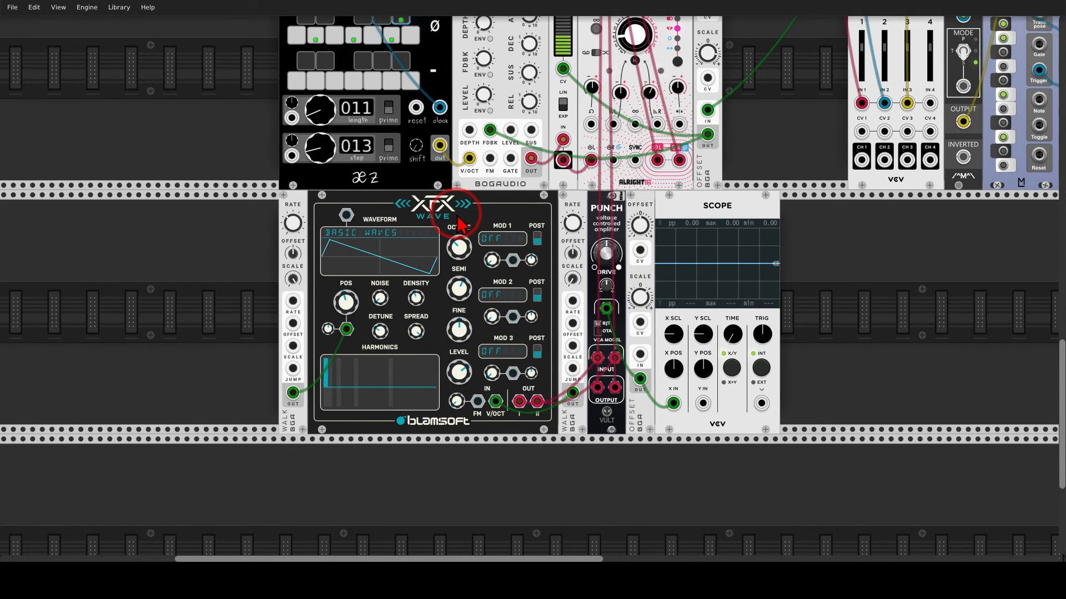
left_click_drag(893, 245, 557, 523)
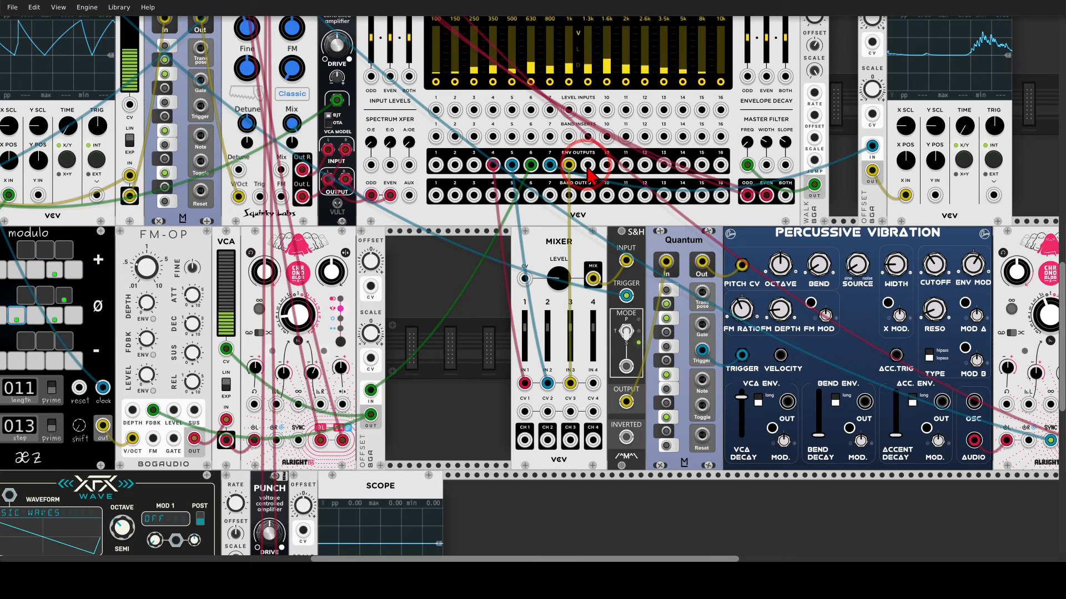
left_click_drag(587, 165, 304, 464)
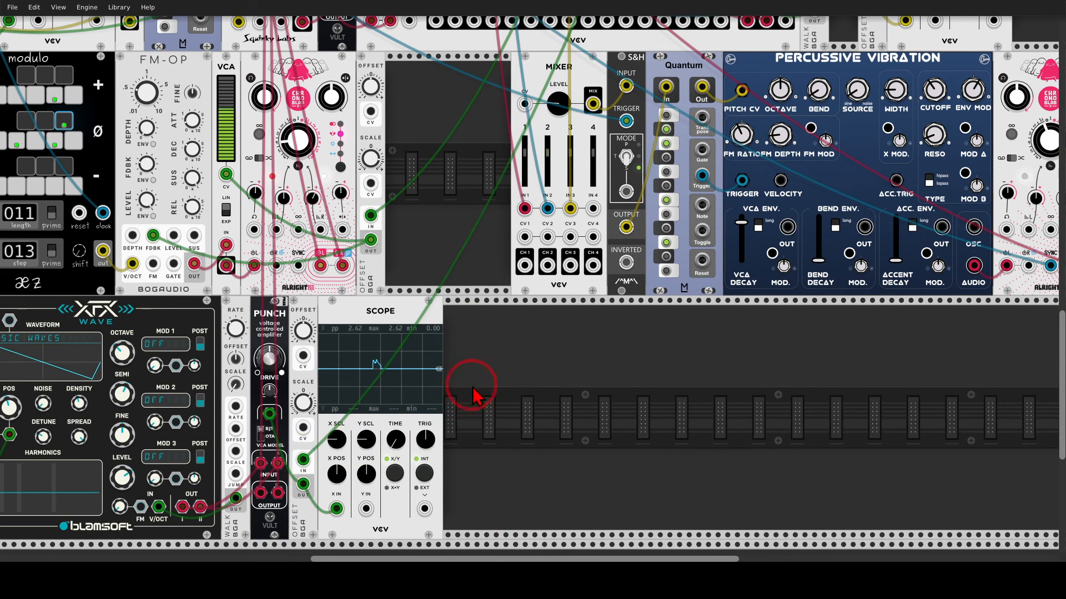
Step: Invert the envelope feeding the Punch VCA by giving its Offset module a negative Scale and a 10 V Offset
left_click_drag(476, 387, 666, 311)
mouse_move(608, 275)
left_mouse_down()
mouse_move(555, 321)
mouse_move(613, 294)
mouse_move(605, 272)
left_mouse_up()
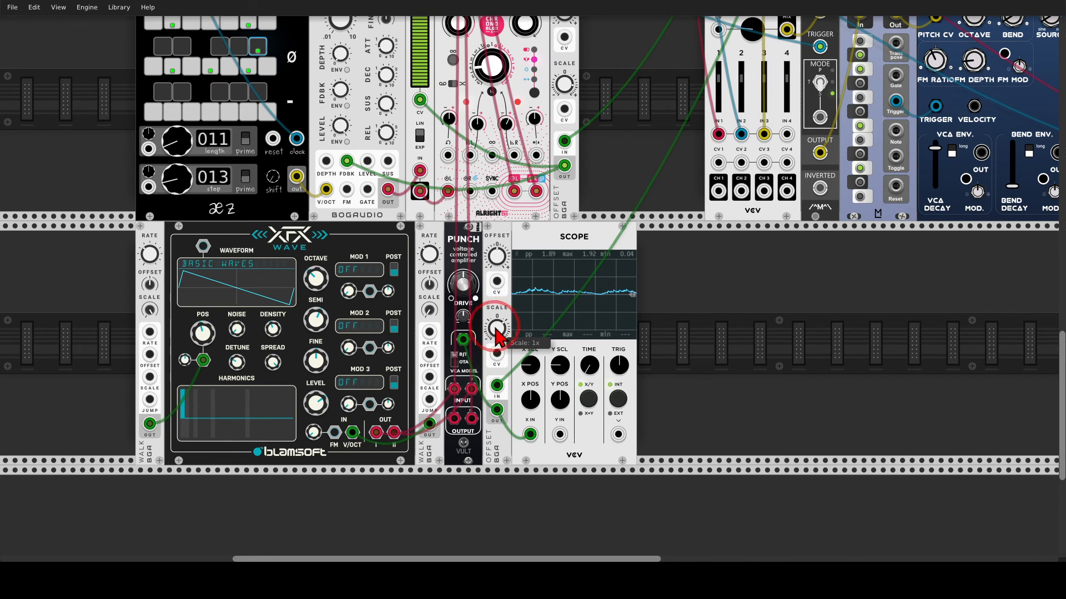
left_click_drag(497, 328, 499, 334)
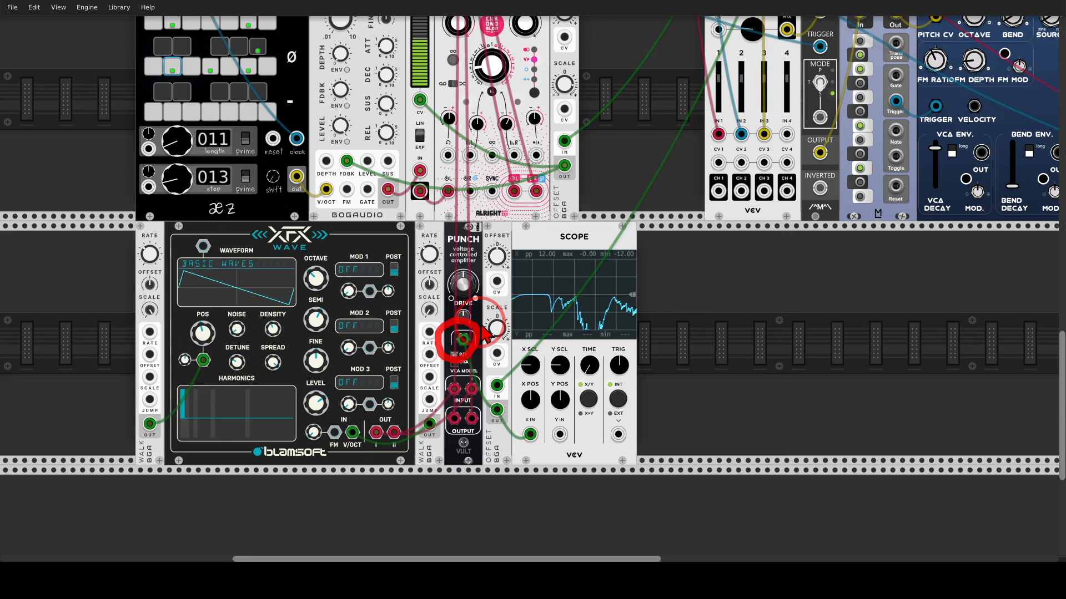
mouse_move(618, 300)
left_mouse_down()
mouse_move(663, 293)
mouse_move(502, 295)
mouse_move(654, 295)
left_mouse_up()
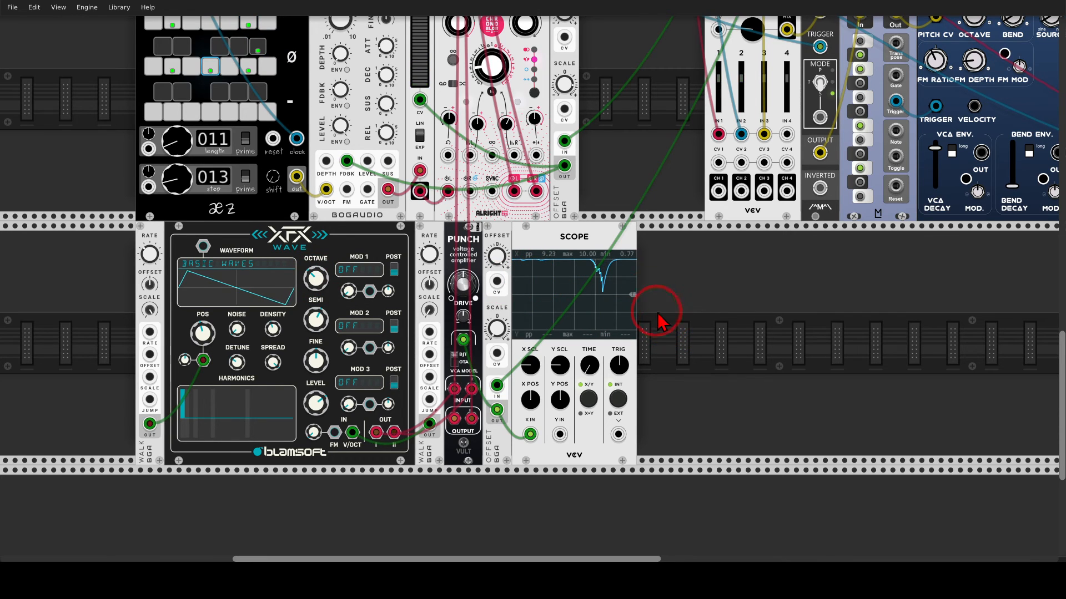
Step: Mark the voltage readings and trace on the scope after the Offset module to examine the inverted envelope
mouse_move(652, 244)
left_mouse_down()
mouse_move(547, 239)
mouse_move(511, 261)
mouse_move(590, 283)
mouse_move(651, 268)
mouse_move(647, 244)
left_mouse_up()
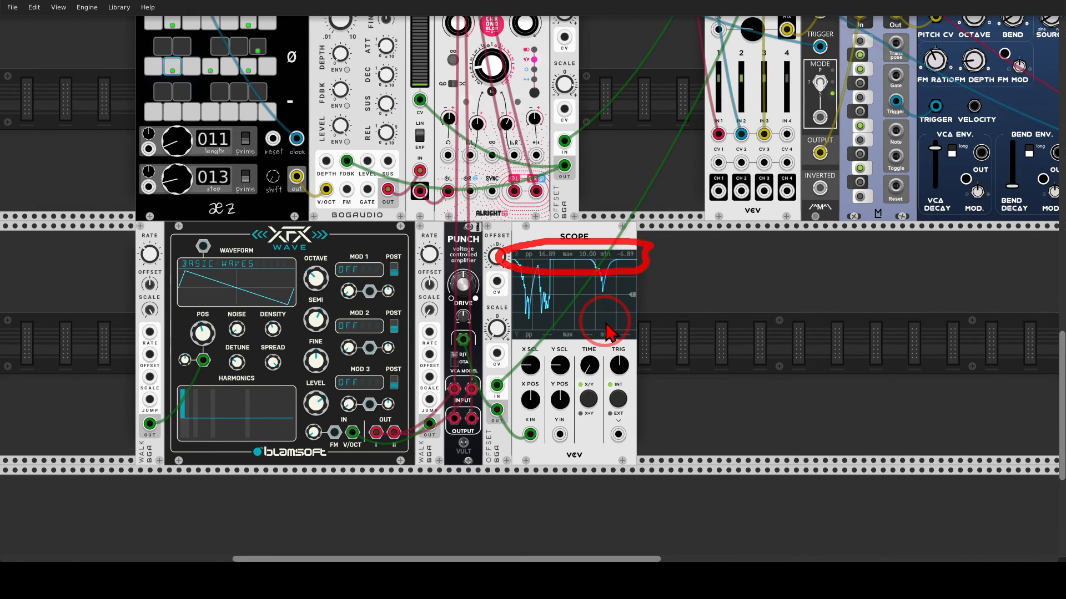
key("shift+F9")
mouse_move(522, 329)
left_mouse_down()
mouse_move(556, 292)
mouse_move(564, 299)
left_mouse_up()
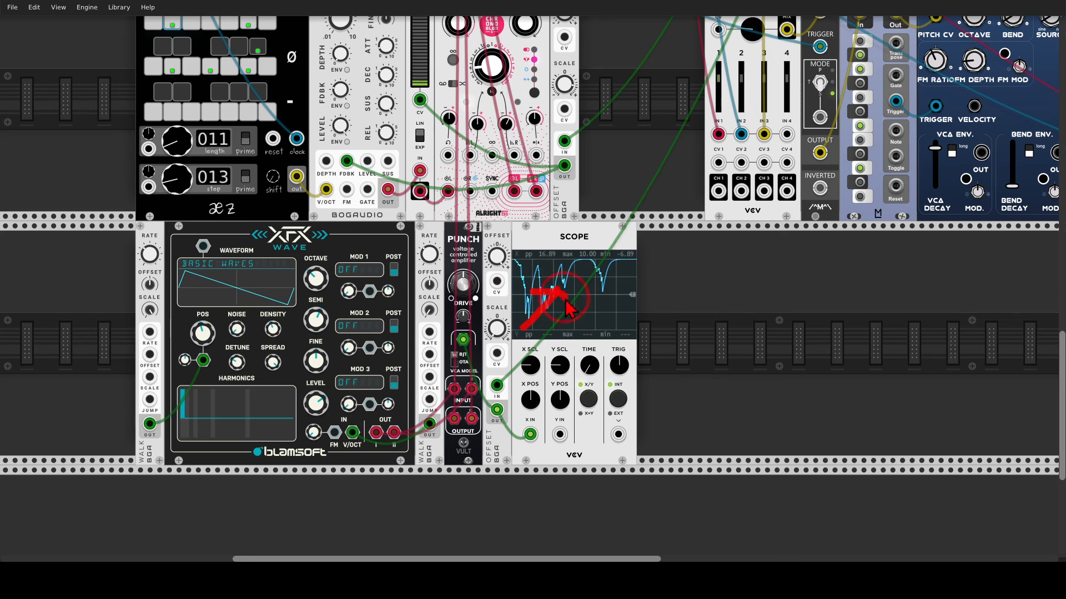
key("shift+F9")
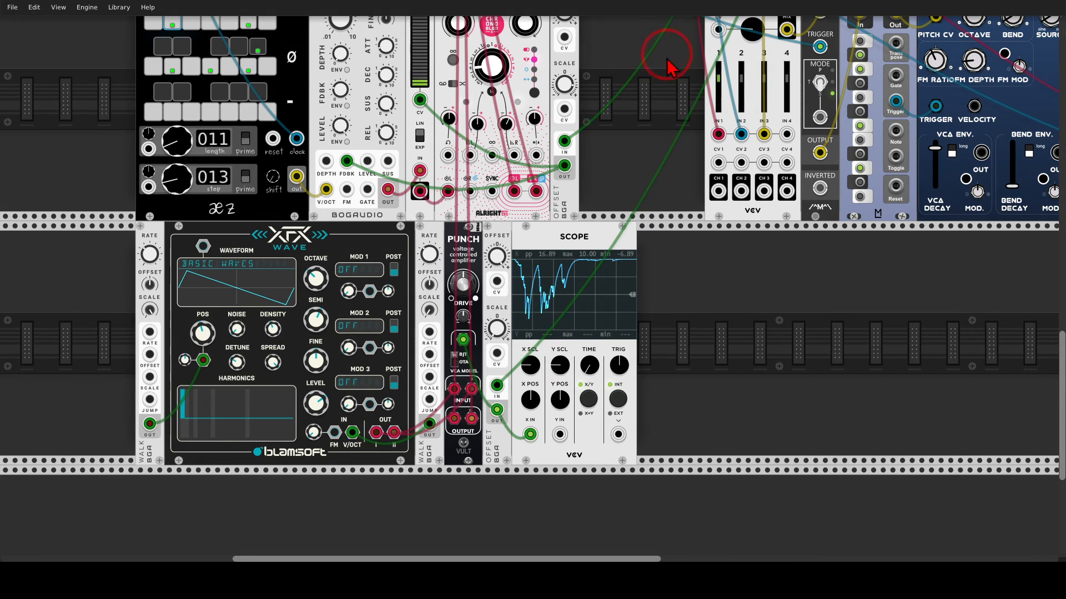
Step: Trace envelope output 9 to Spectra's 1.3k band and mark its downward effect on the XFX Wave voice's scope
mouse_move(680, 42)
left_mouse_down()
mouse_move(546, 314)
mouse_move(489, 390)
left_mouse_up()
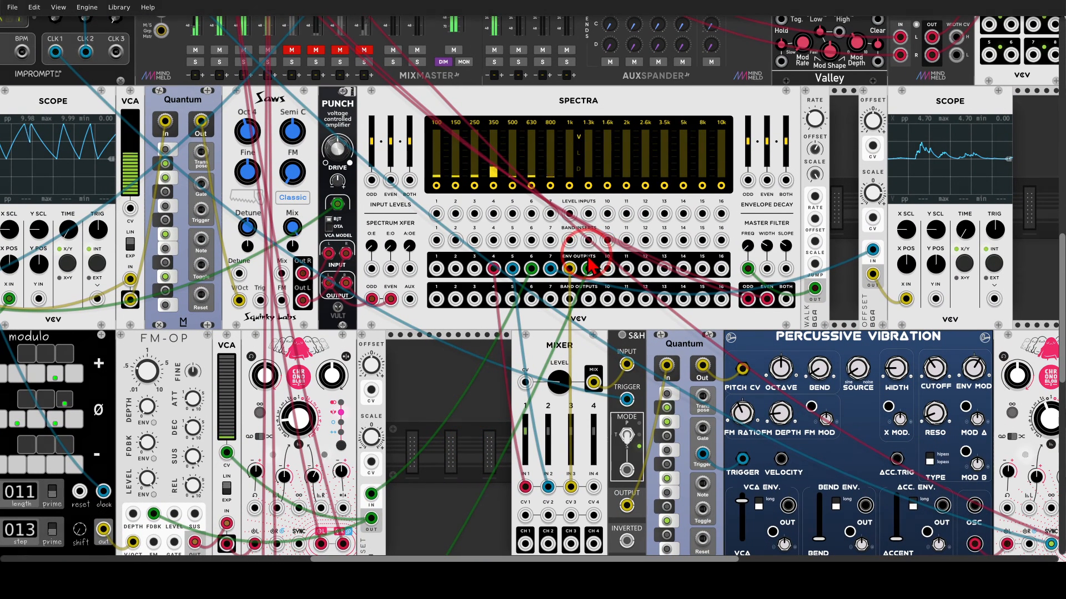
mouse_move(587, 260)
left_mouse_down()
mouse_move(587, 191)
mouse_move(599, 204)
left_mouse_up()
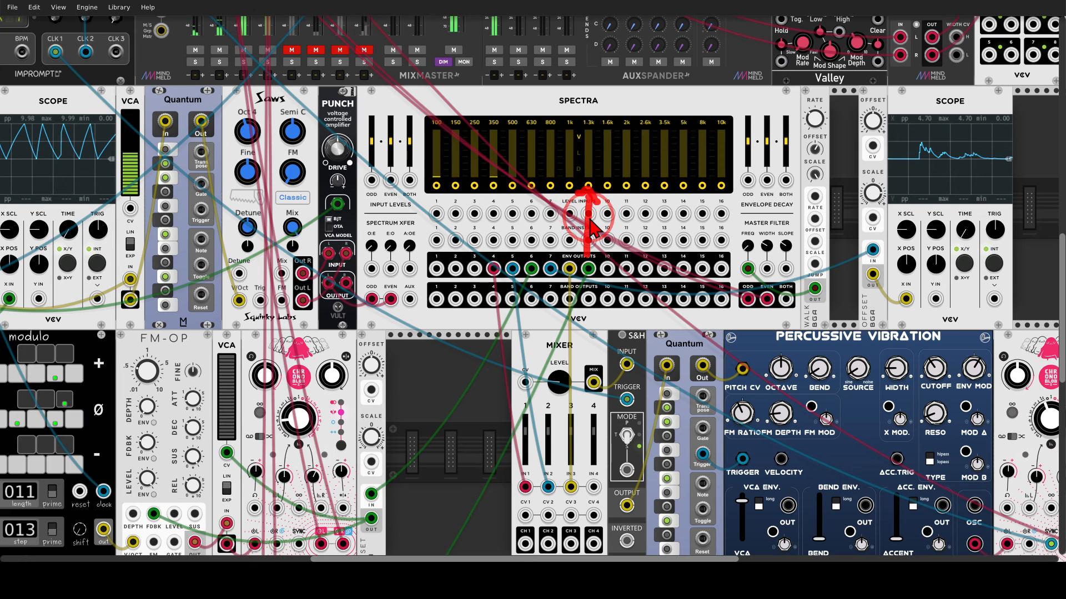
key("shift+F9")
mouse_move(404, 435)
left_mouse_down()
mouse_move(659, 175)
mouse_move(692, 104)
left_mouse_up()
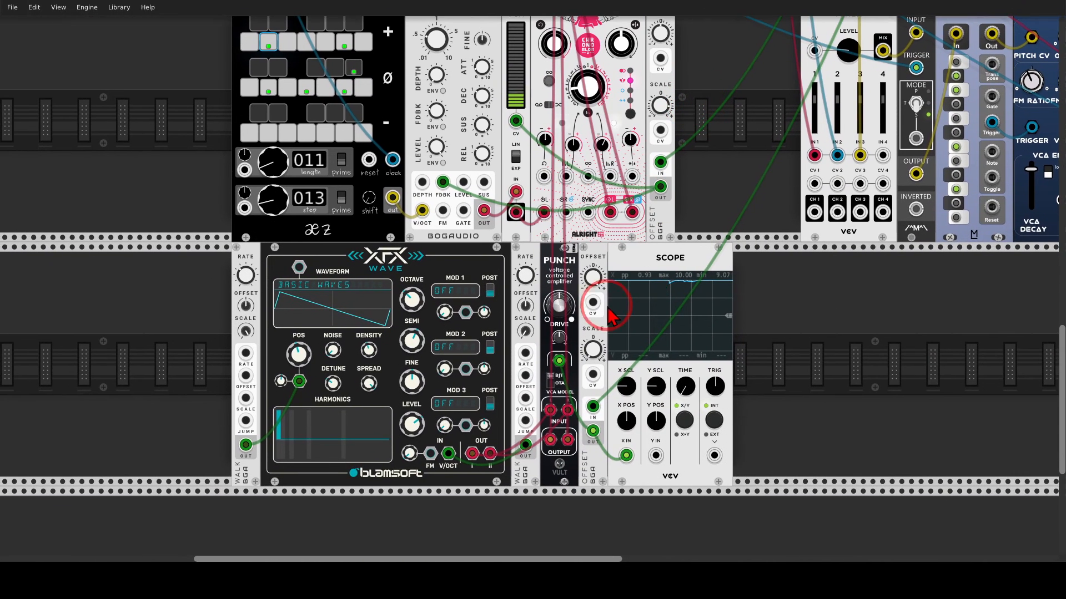
left_click_drag(605, 300, 634, 315)
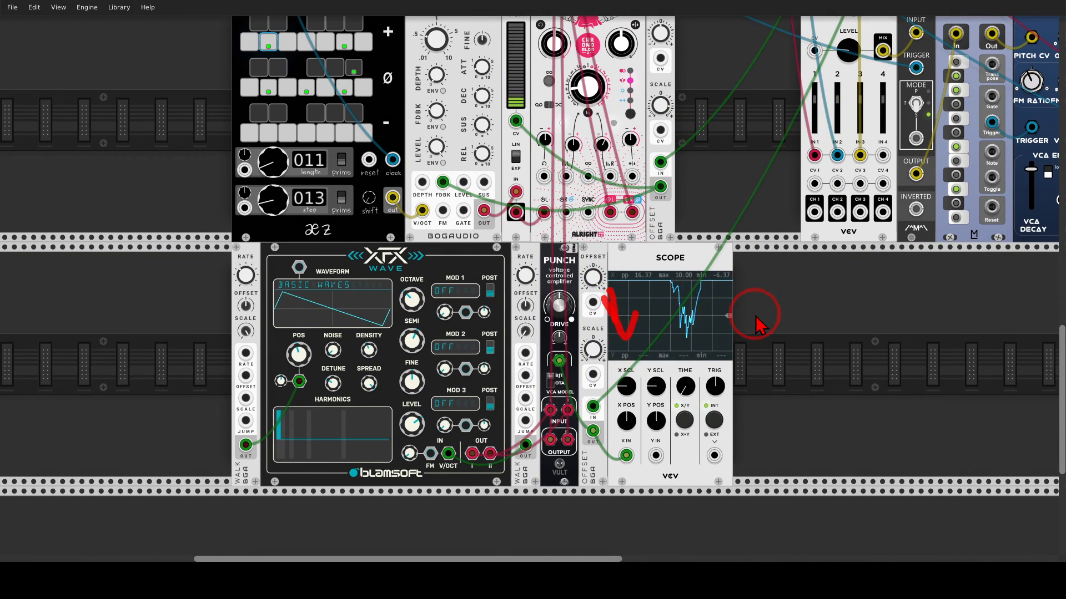
key("shift+F9")
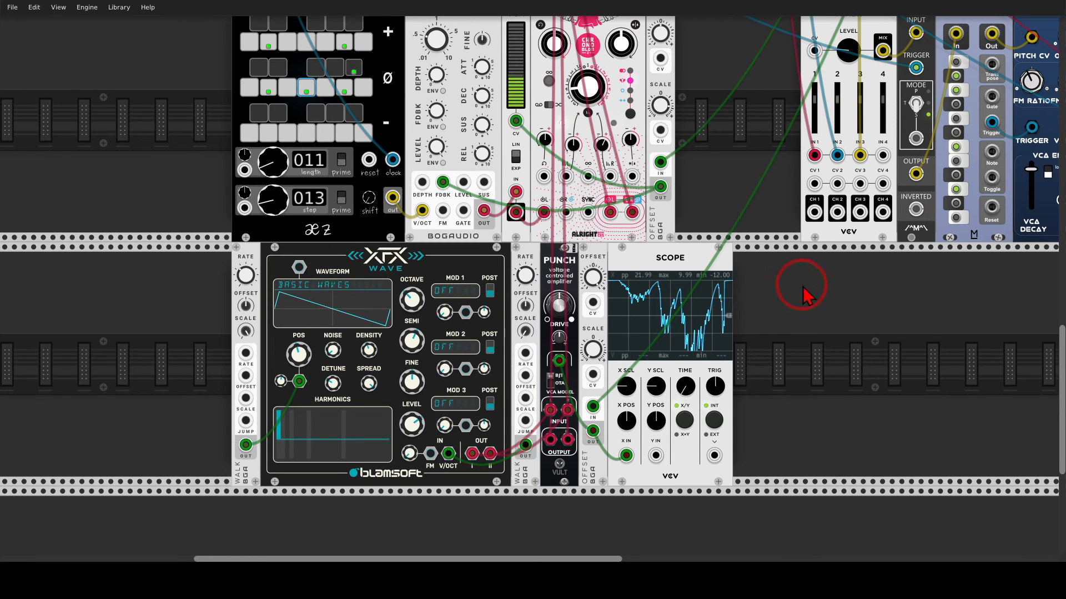
Step: Mark the macro oscillator 2 and Hi-Hat modules and unmute the KICK and HATS channels on MixMaster
left_click_drag(809, 288, 674, 275)
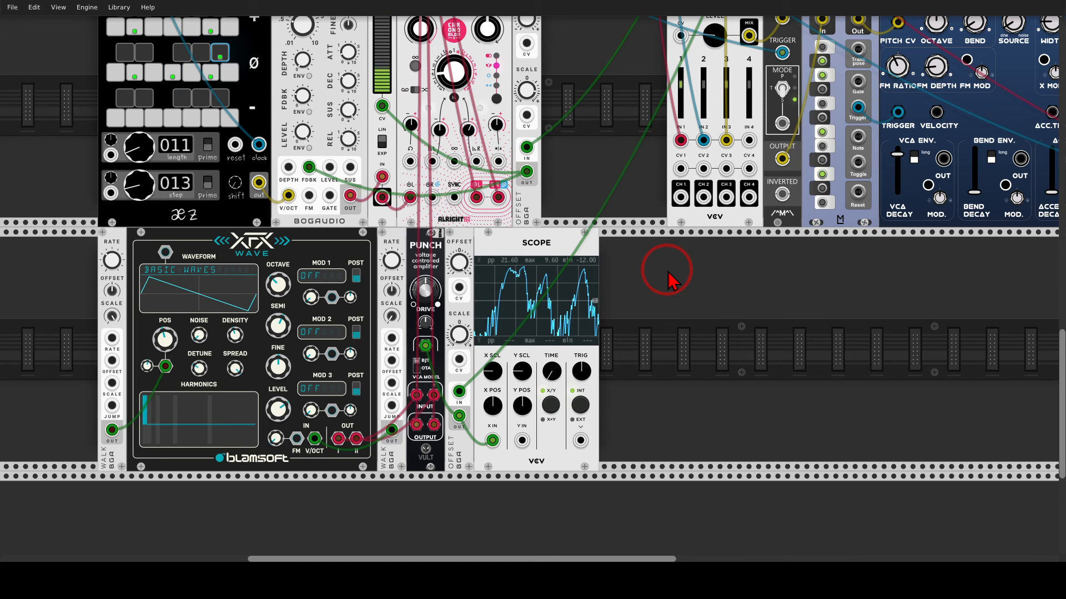
scroll(639, 300, "up", 5)
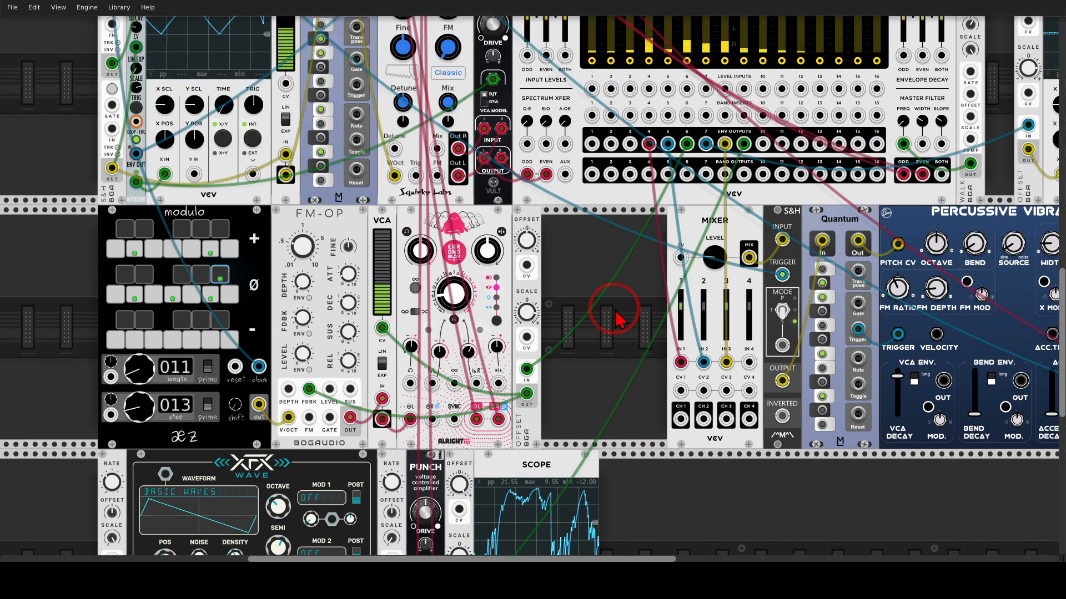
scroll(591, 327, "up", 10)
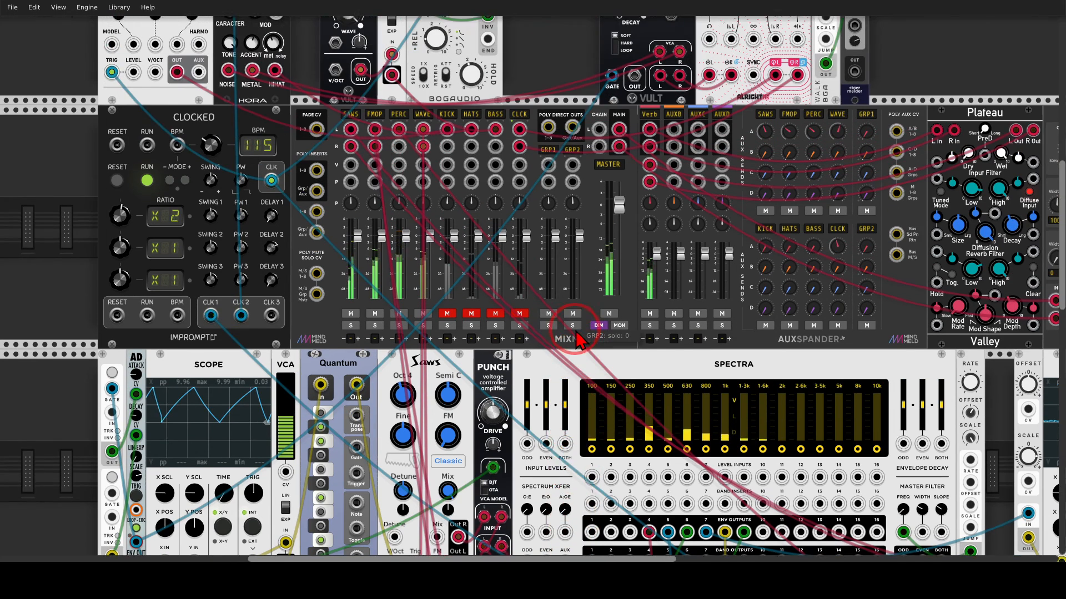
scroll(577, 340, "up", 2)
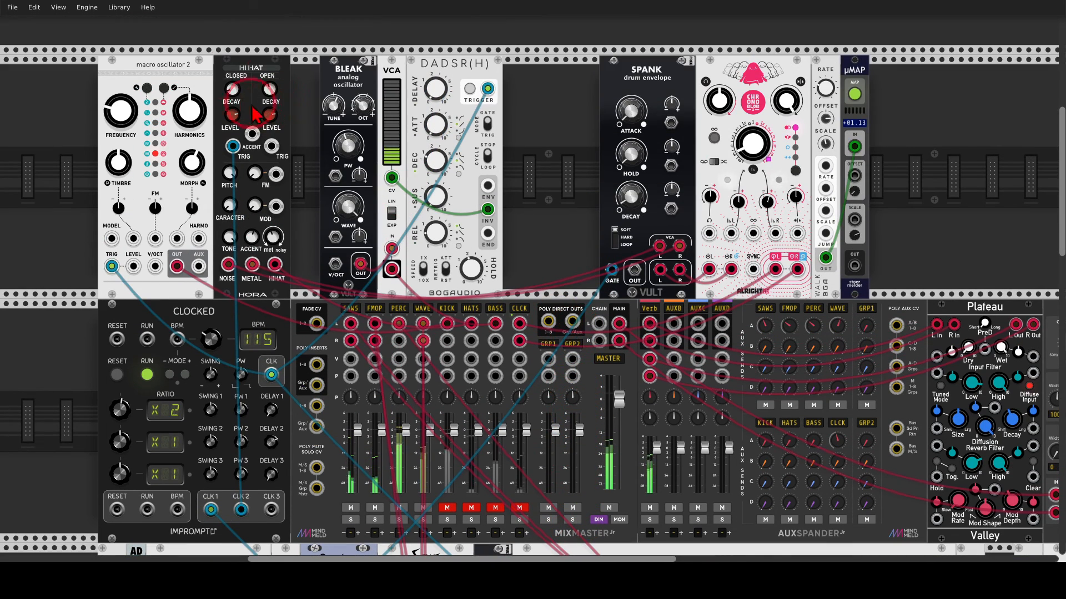
mouse_move(190, 49)
left_mouse_down()
mouse_move(174, 45)
mouse_move(188, 75)
mouse_move(188, 58)
left_mouse_up()
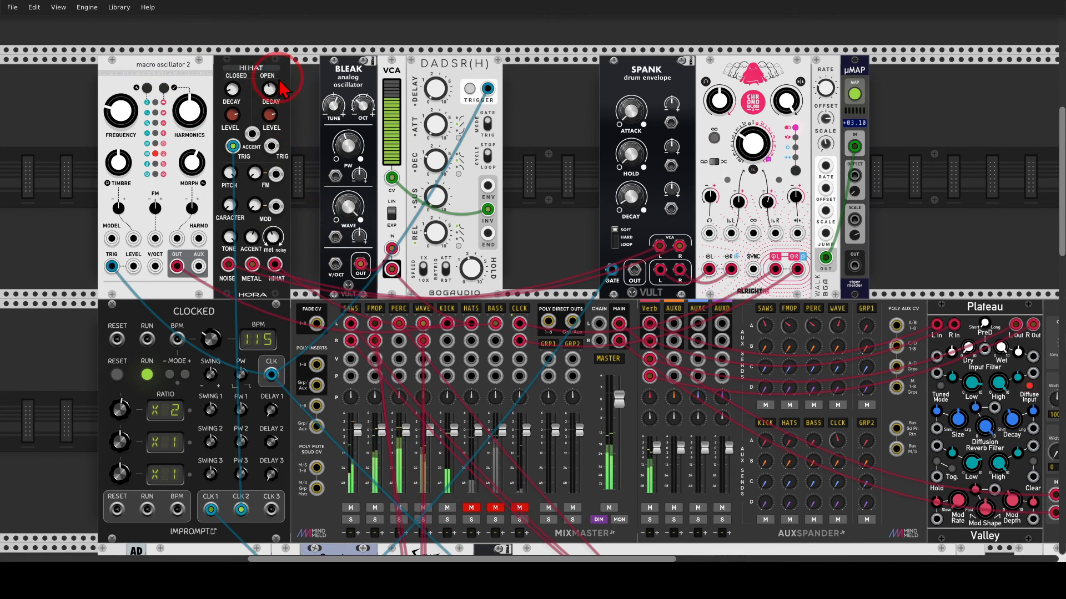
mouse_move(272, 58)
left_mouse_down()
mouse_move(208, 53)
mouse_move(272, 58)
left_mouse_up()
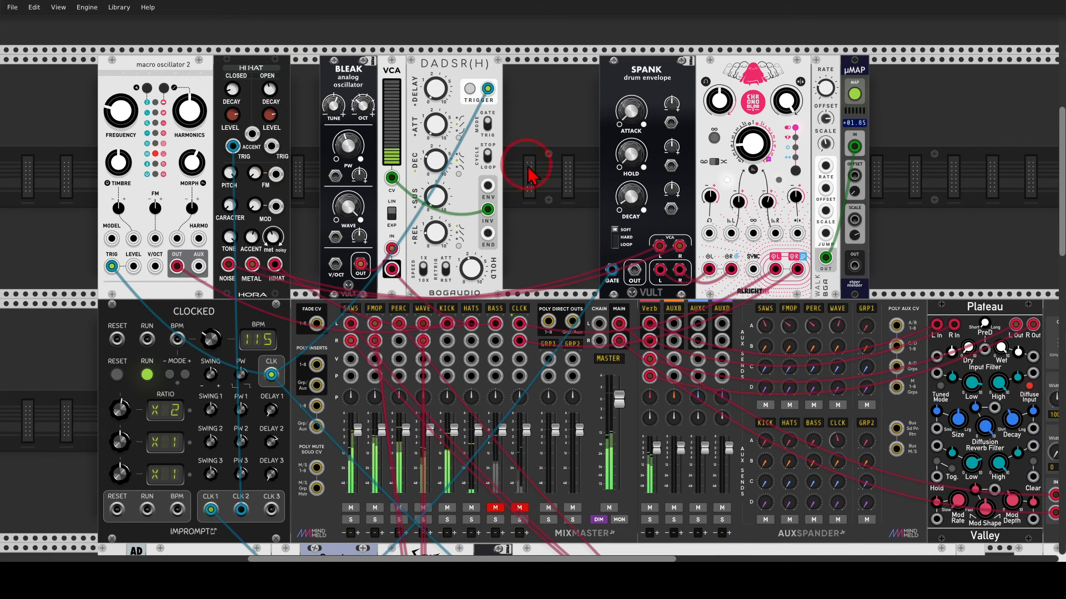
Step: Mark the Bleak oscillator and its DADSR(H) envelope, and unmute the BASS channel on MixMaster
mouse_move(369, 49)
left_mouse_down()
mouse_move(336, 53)
mouse_move(366, 91)
mouse_move(364, 53)
mouse_move(304, 97)
left_mouse_up()
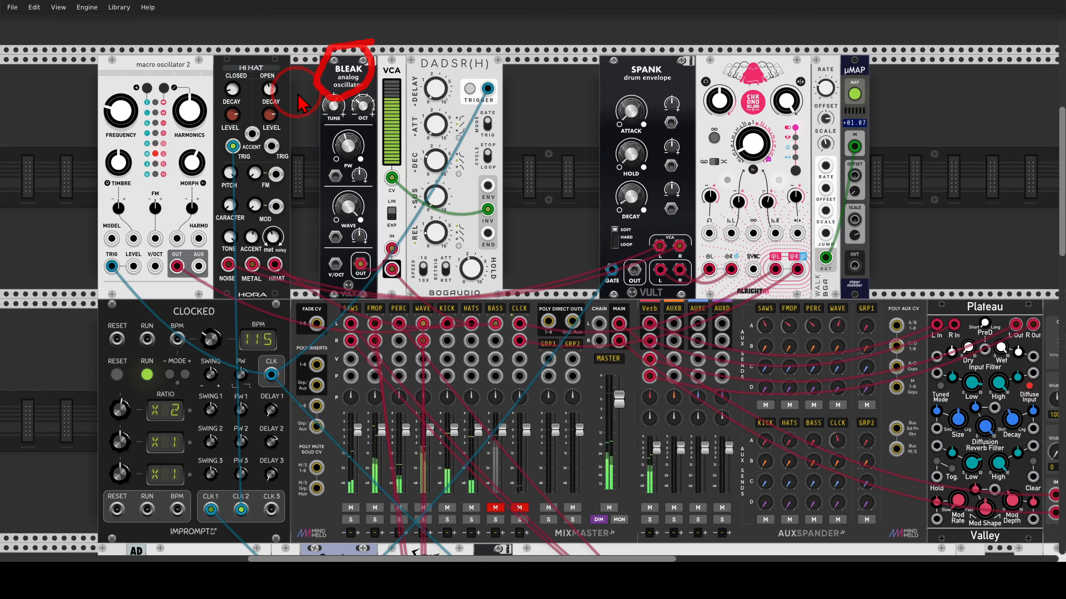
mouse_move(499, 80)
left_mouse_down()
mouse_move(489, 66)
mouse_move(339, 134)
mouse_move(508, 113)
mouse_move(483, 58)
mouse_move(515, 147)
left_mouse_up()
left_click_drag(491, 430, 505, 461)
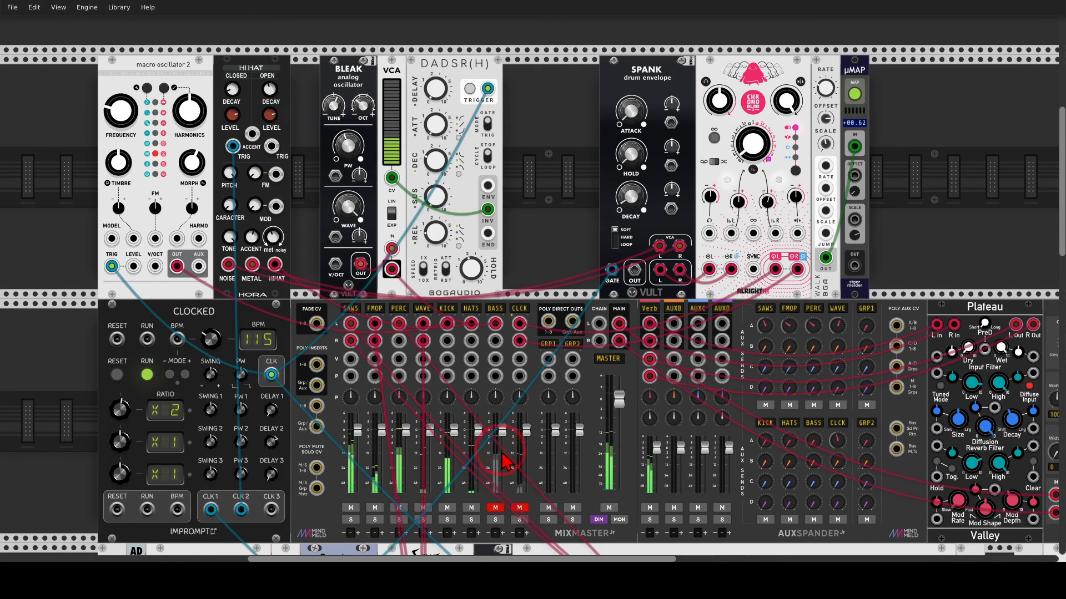
left_click(520, 508)
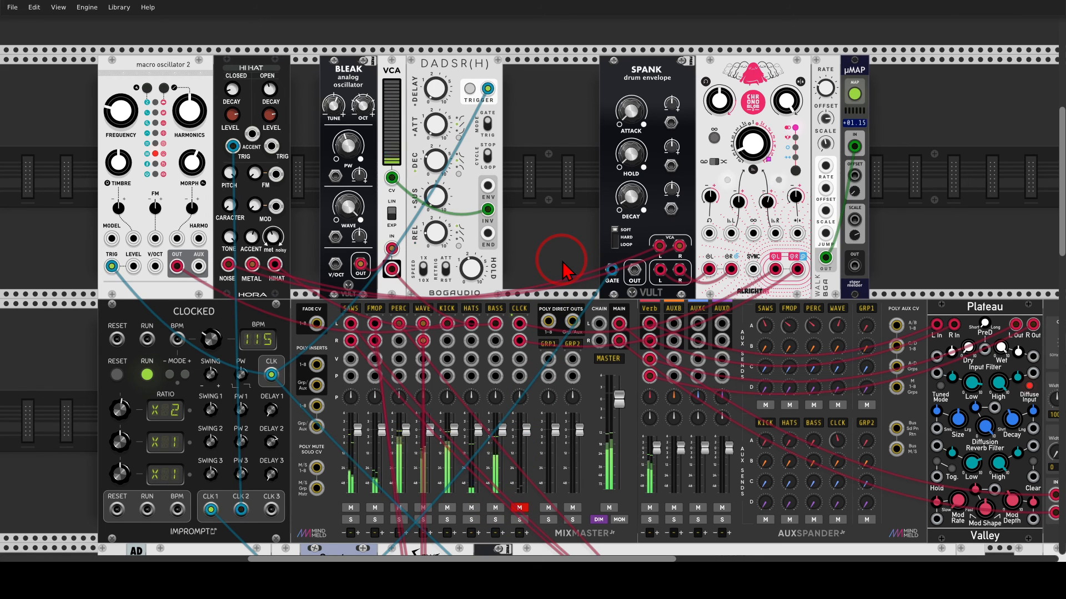
Step: Mark the Spank drum envelope voice and unmute the CLCK channel on MixMaster
left_click_drag(559, 259, 650, 118)
left_click_drag(594, 179, 555, 120)
mouse_move(159, 532)
left_mouse_down()
mouse_move(206, 503)
mouse_move(631, 71)
mouse_move(624, 48)
mouse_move(652, 51)
mouse_move(455, 260)
left_mouse_up()
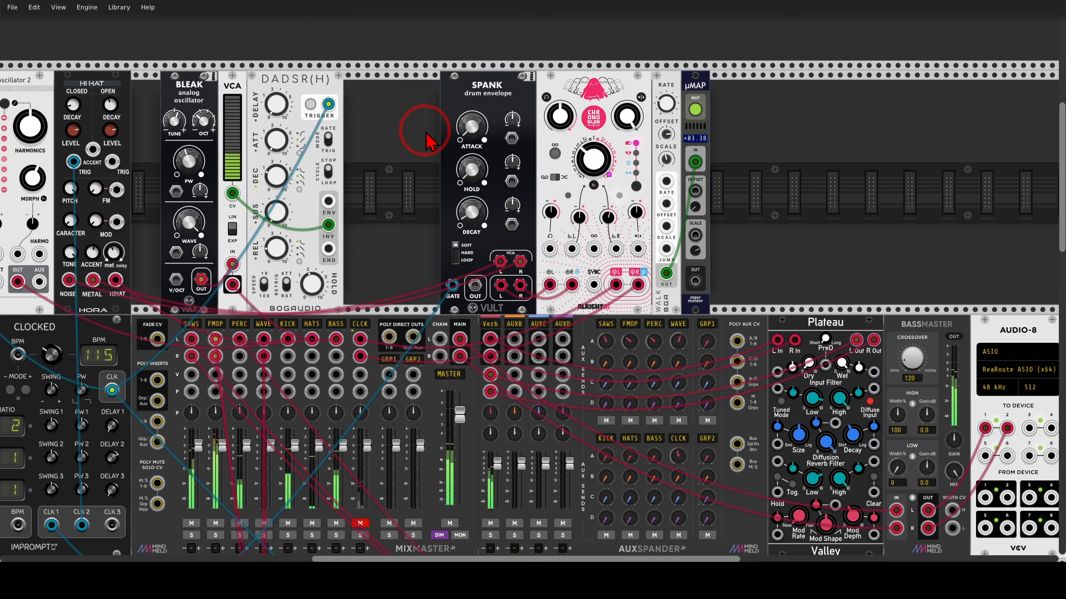
left_click_drag(428, 194, 507, 194)
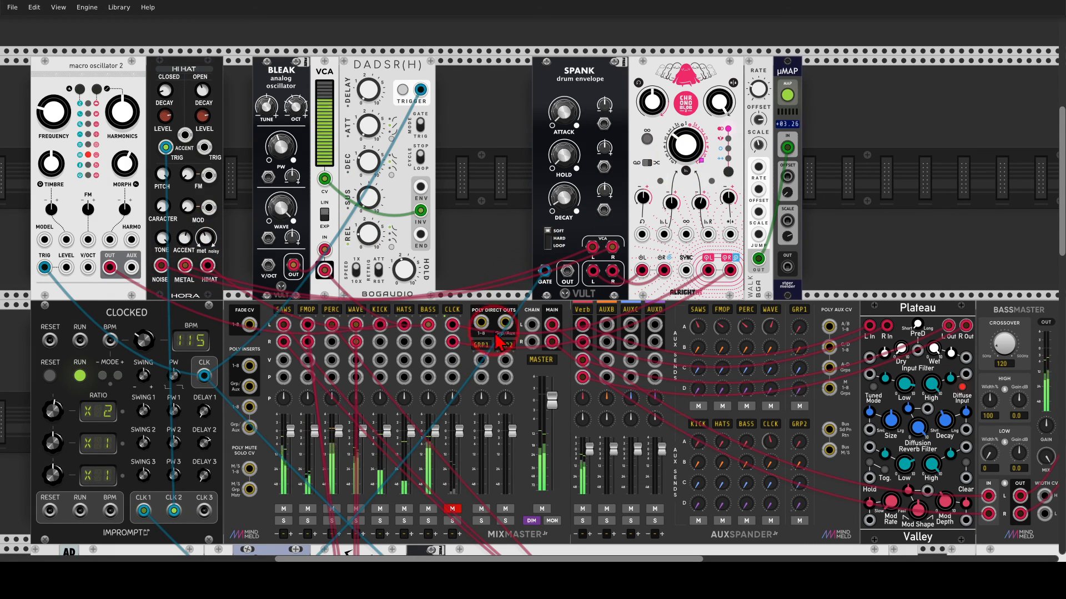
left_click(452, 509)
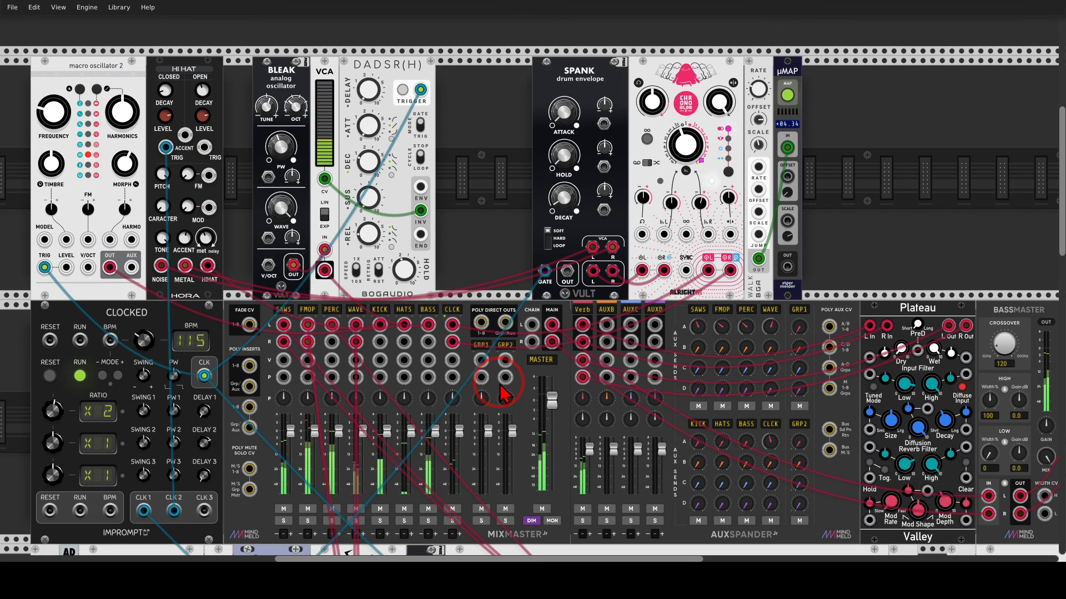
Step: Show the complete patch, from the drum modules down to the XFX Wave voice, while every channel plays
scroll(496, 272, "down", 4)
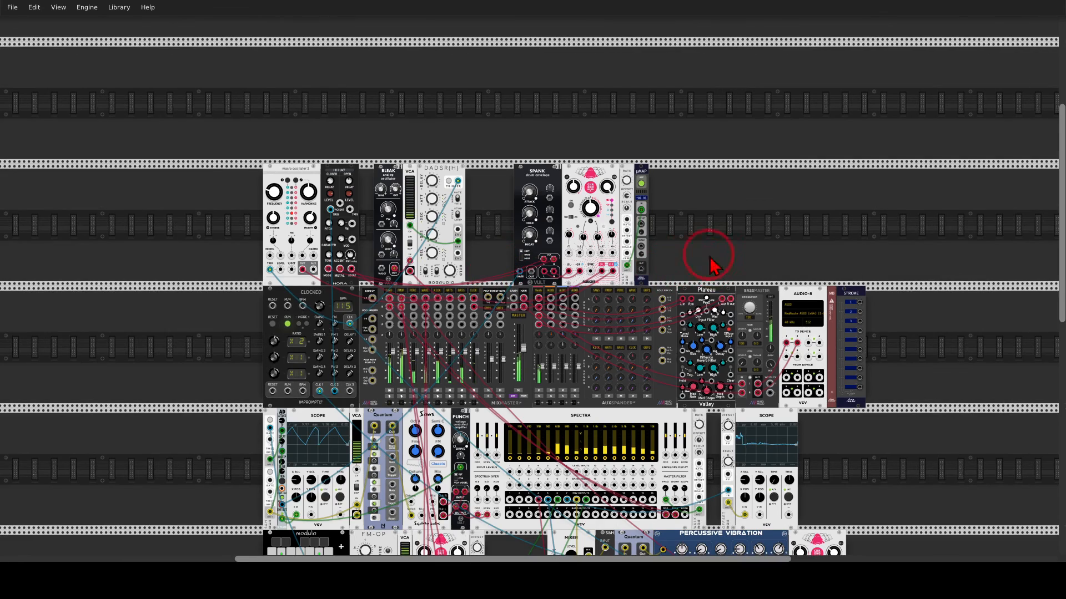
left_click_drag(712, 262, 615, 54)
scroll(615, 54, "down", 1)
left_click_drag(764, 223, 782, 278)
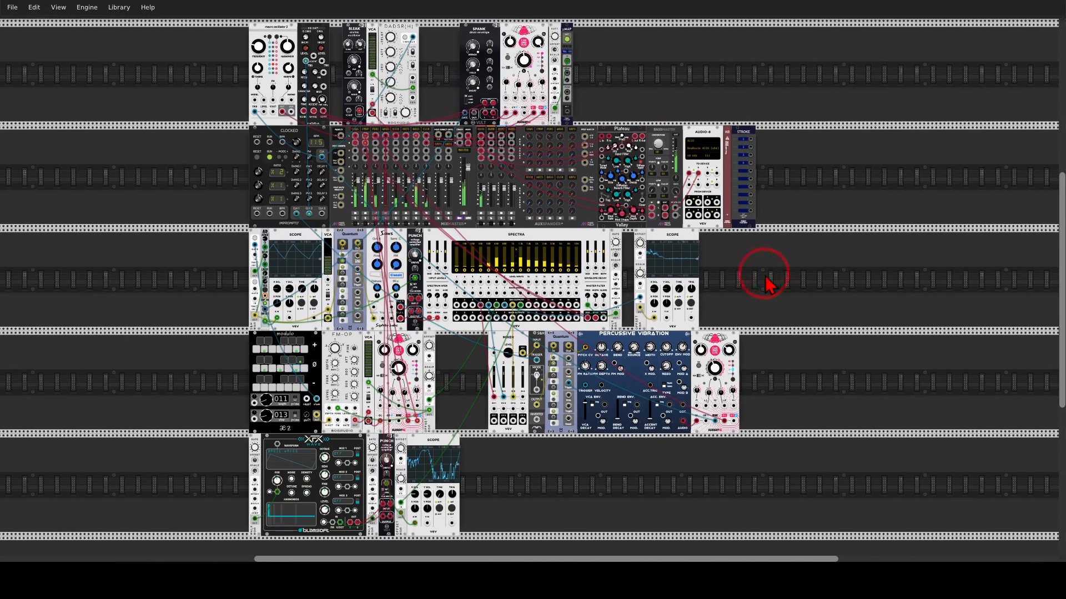